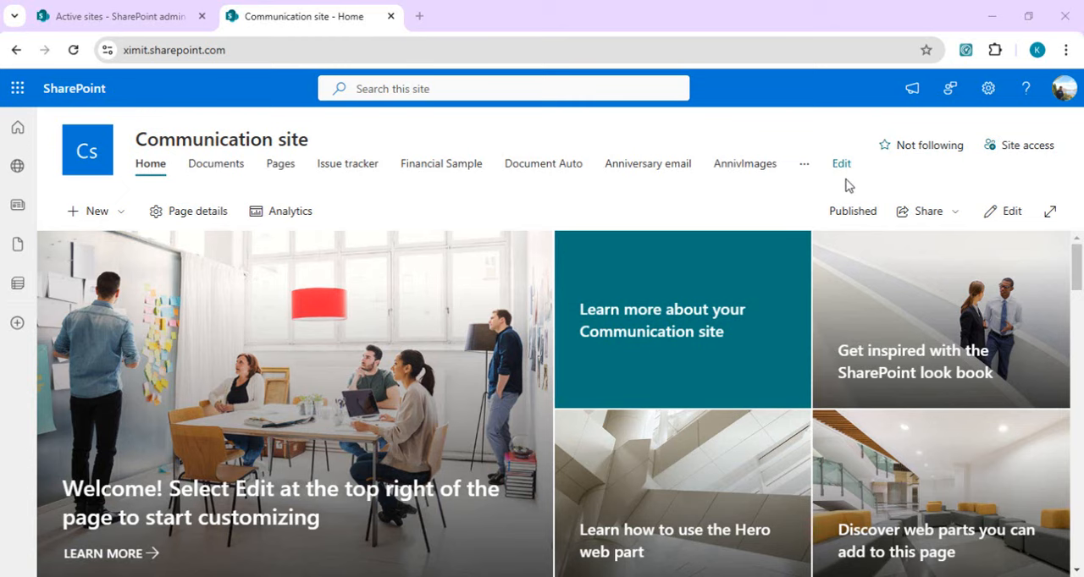
Step: Open the Communication site Members group through the site's advanced permissions settings and view its options for adding users
{"action": "left_click", "coordinate": [989, 93]}
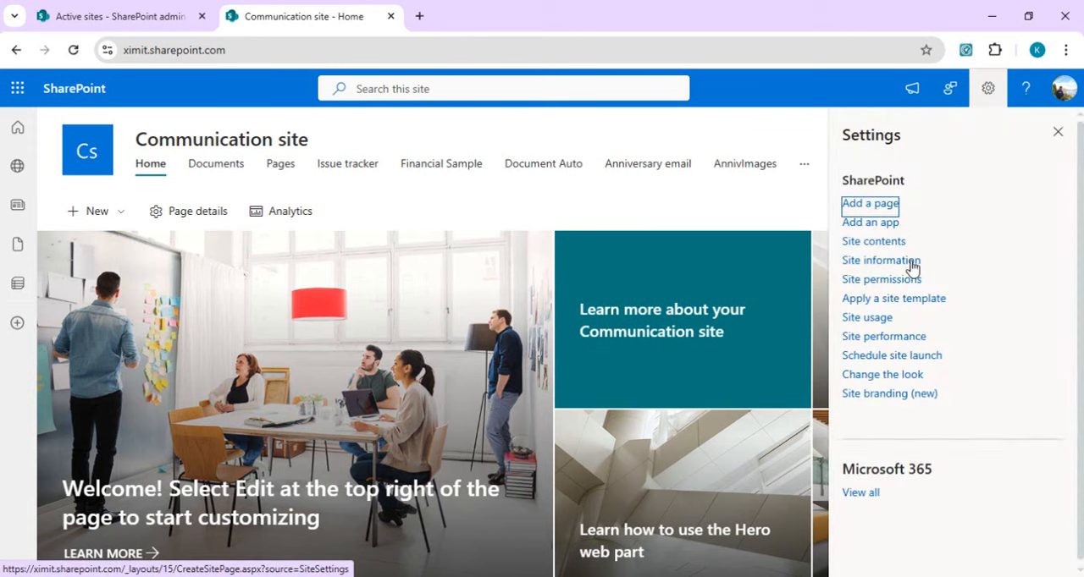
{"action": "left_click", "coordinate": [887, 280]}
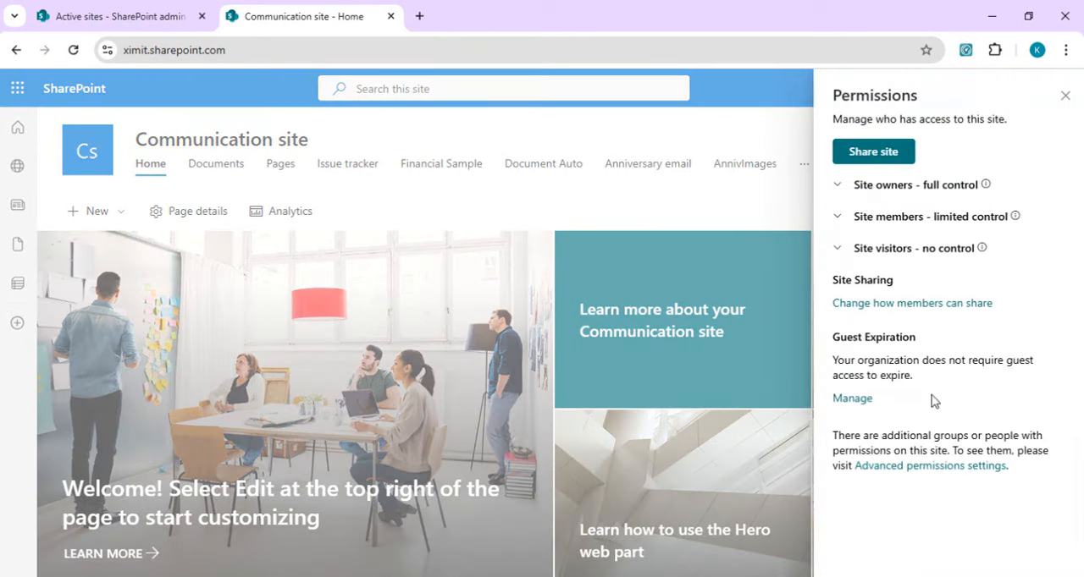
{"action": "left_click", "coordinate": [911, 467]}
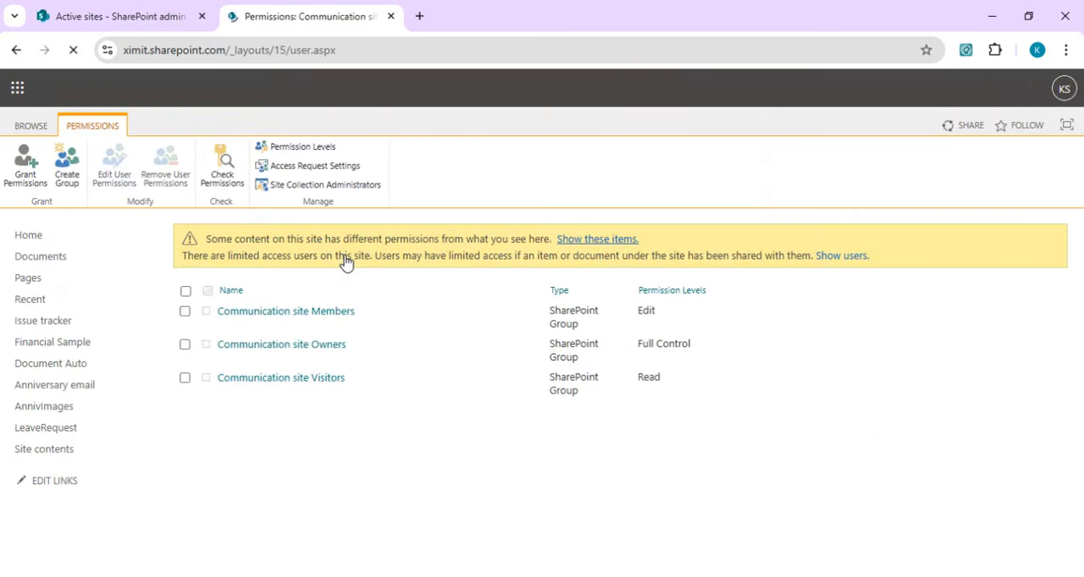
{"action": "left_click", "coordinate": [320, 314]}
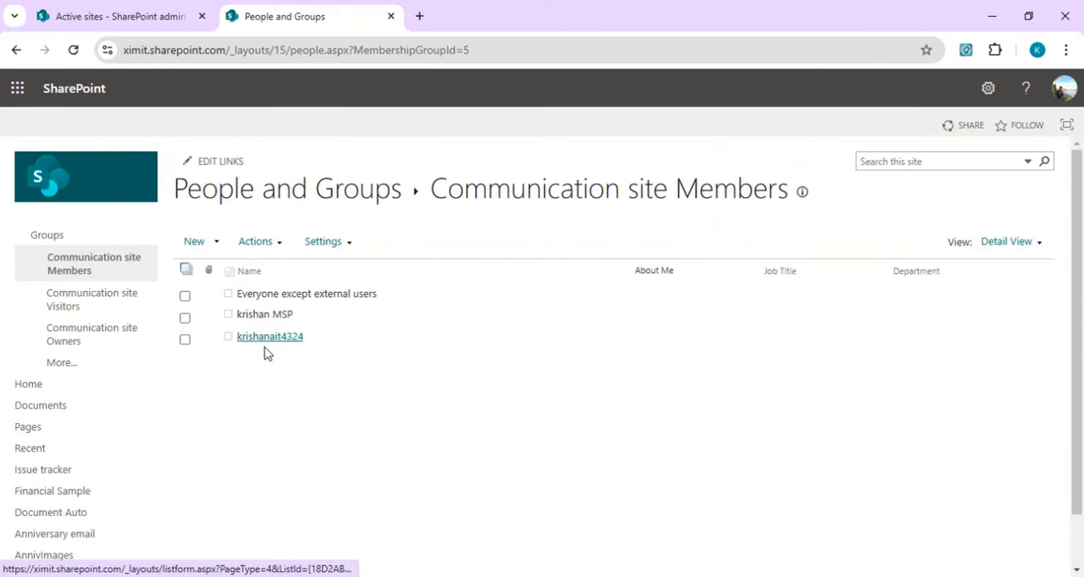
{"action": "left_click", "coordinate": [218, 243]}
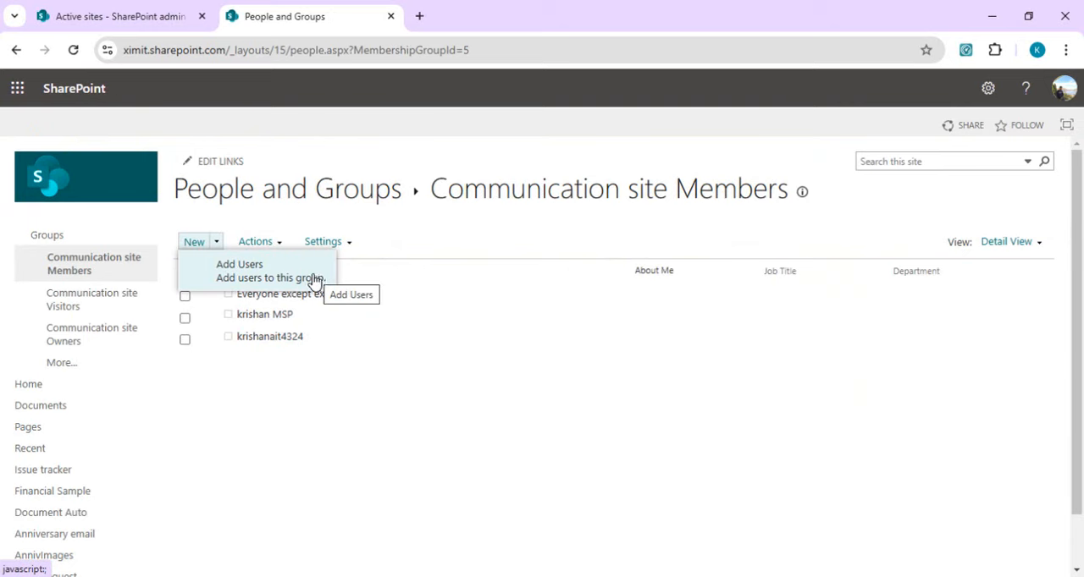
Step: Switch to the SharePoint admin center and review the external sharing settings of the Communication site
{"action": "left_click", "coordinate": [131, 19]}
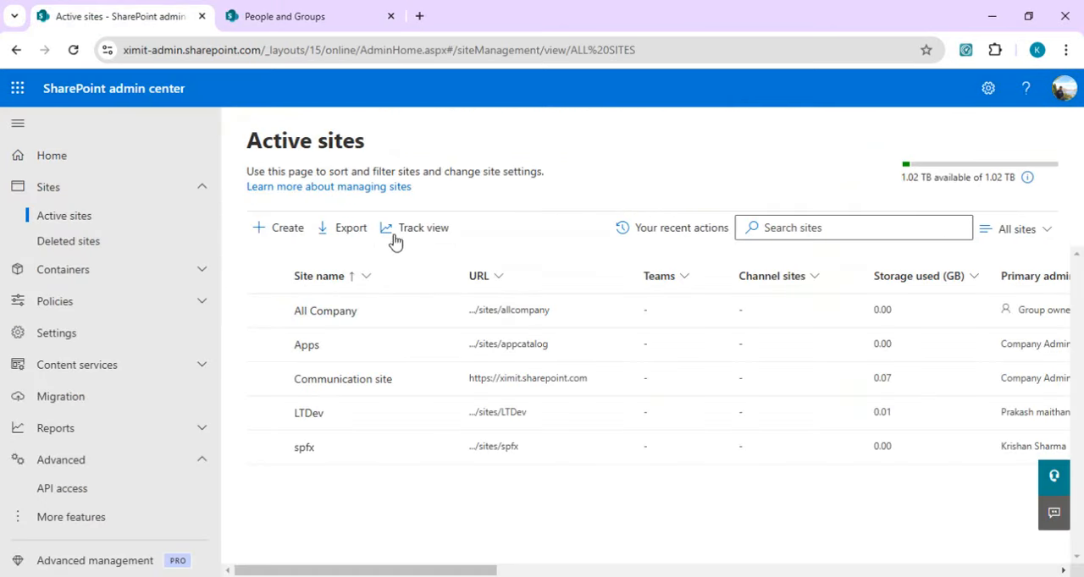
{"action": "left_click", "coordinate": [265, 379]}
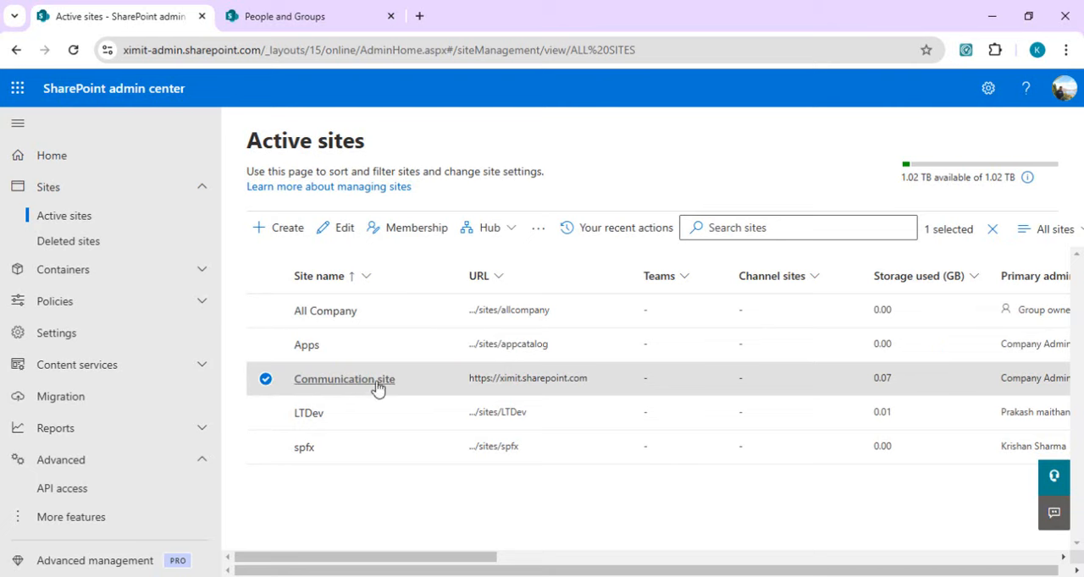
{"action": "left_click", "coordinate": [343, 229]}
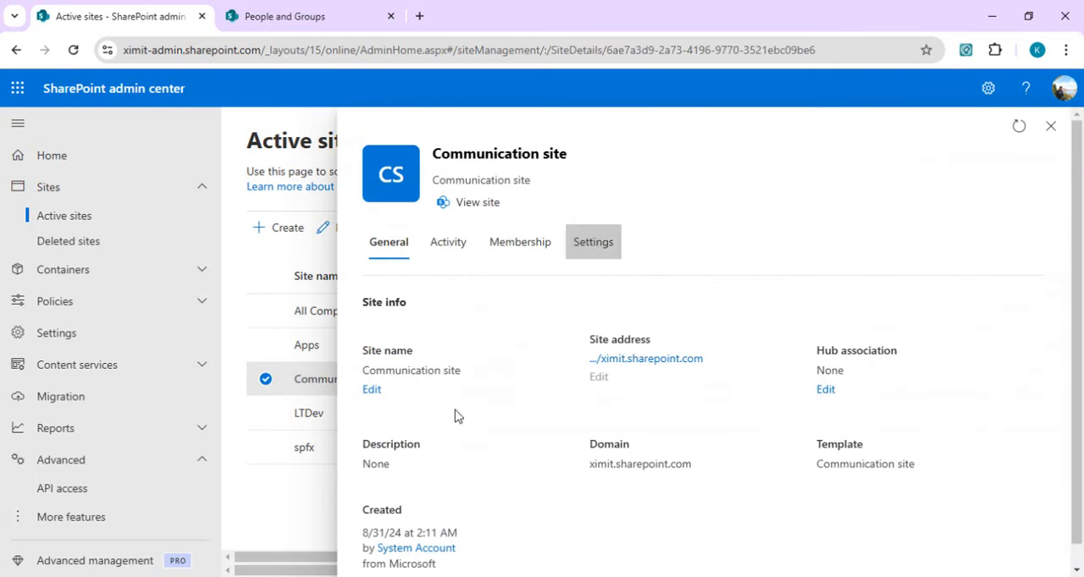
{"action": "left_click", "coordinate": [585, 254]}
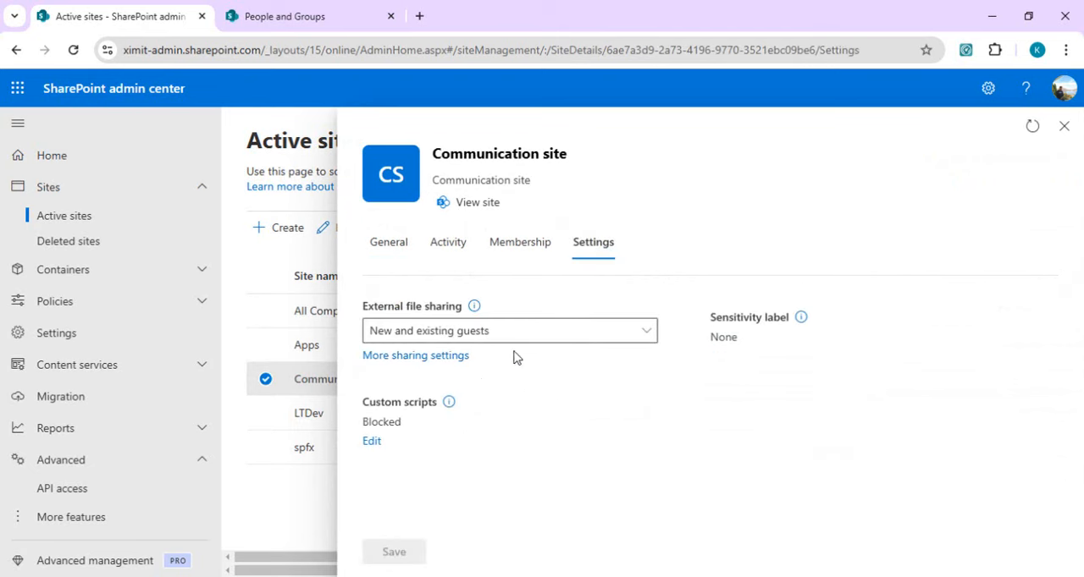
{"action": "left_click", "coordinate": [430, 356]}
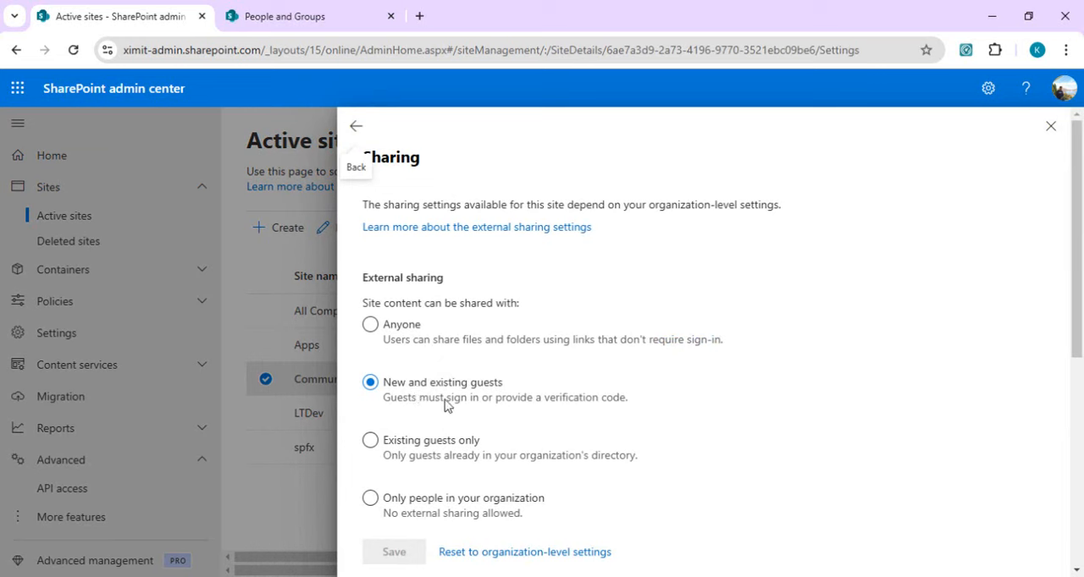
{"action": "left_click", "coordinate": [1050, 127]}
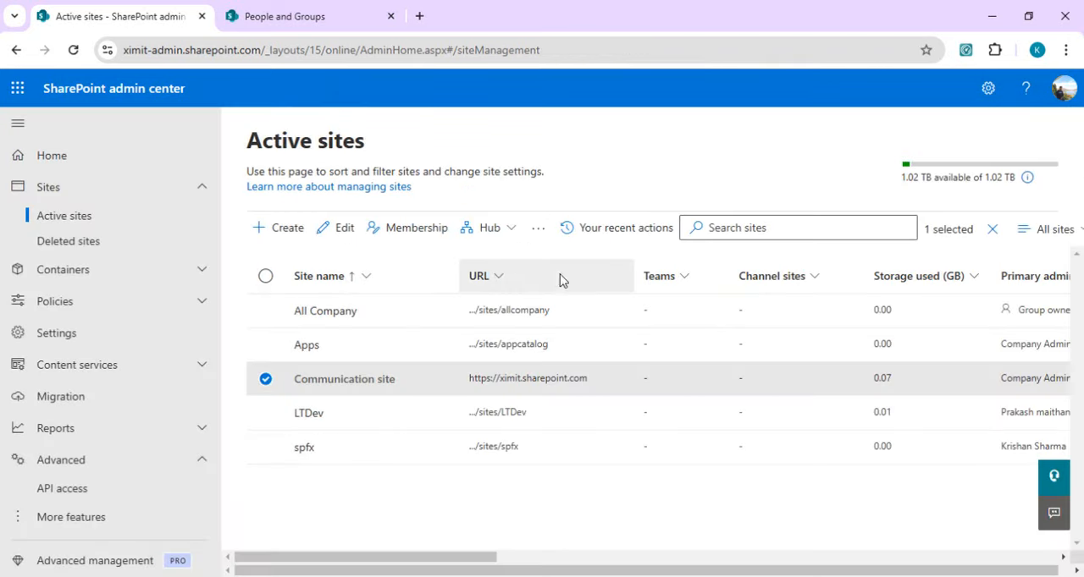
Step: Prepare a guest user invitation to the Communication site Members group without an email invitation, and cancel it
{"action": "left_click", "coordinate": [290, 14]}
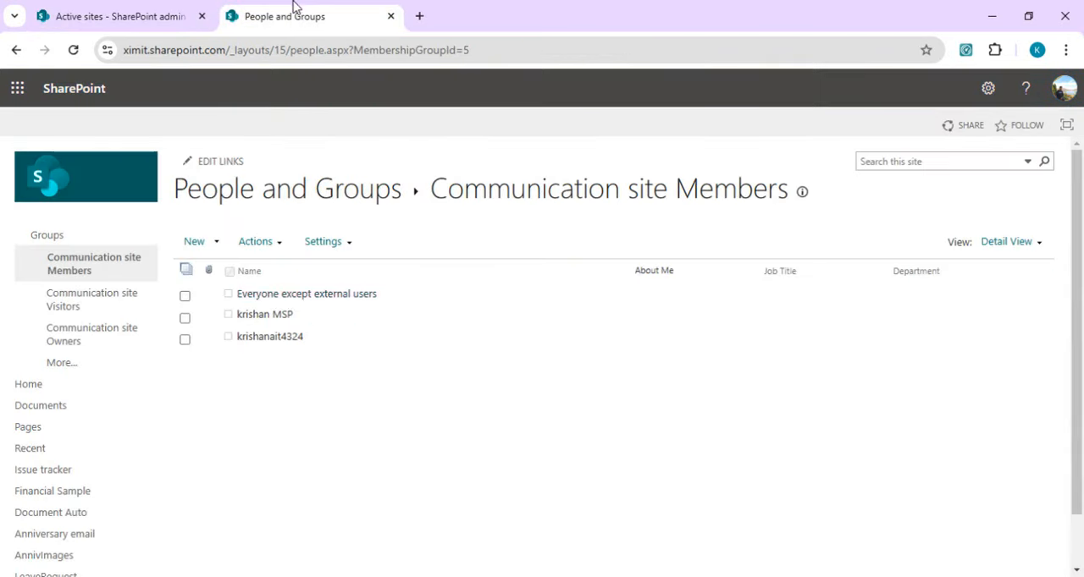
{"action": "left_click", "coordinate": [215, 244]}
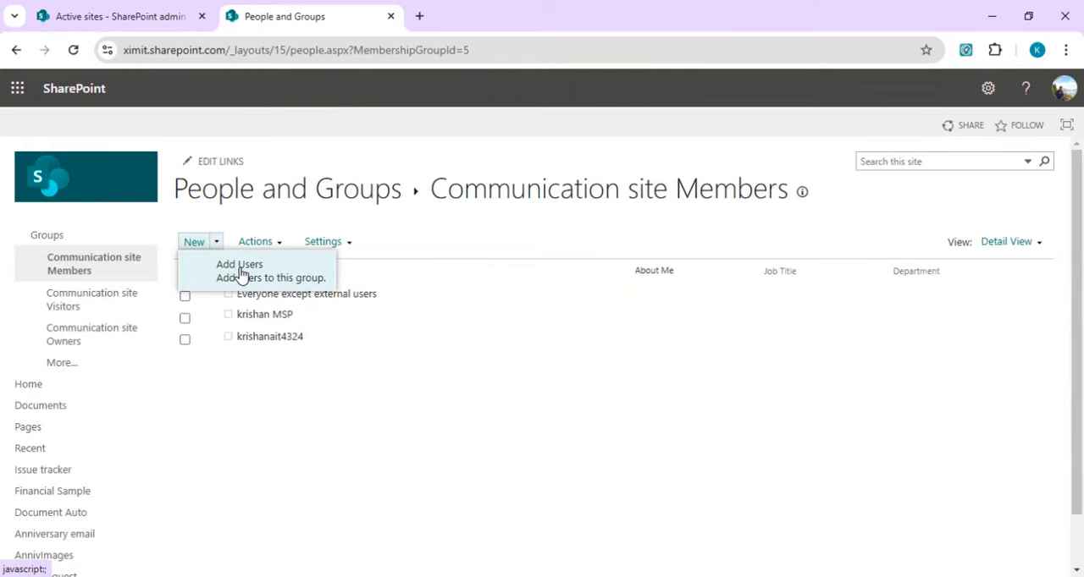
{"action": "left_click", "coordinate": [242, 271]}
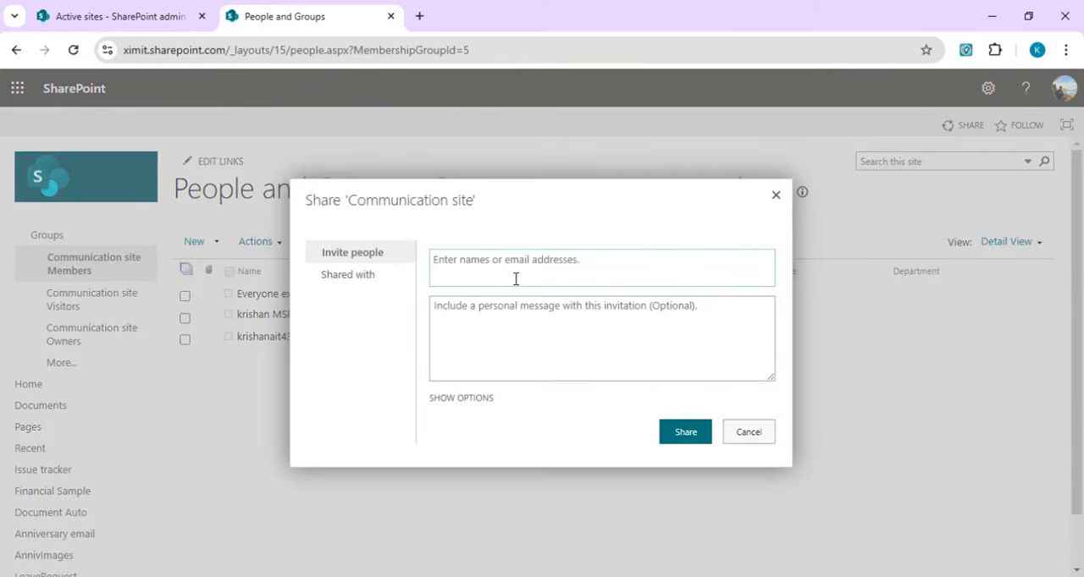
{"action": "type", "text": "krishan"}
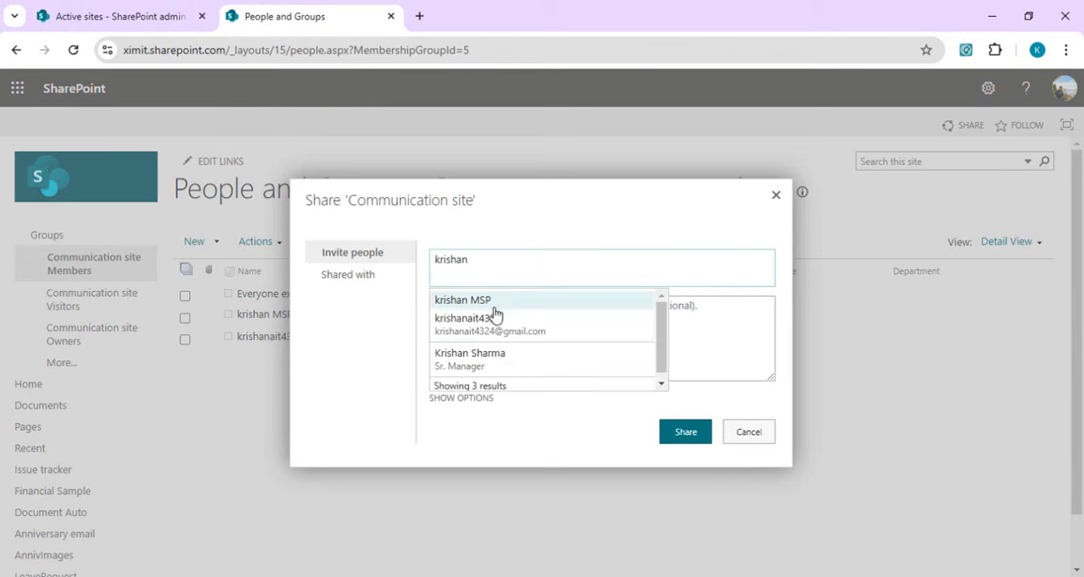
{"action": "left_click", "coordinate": [491, 331]}
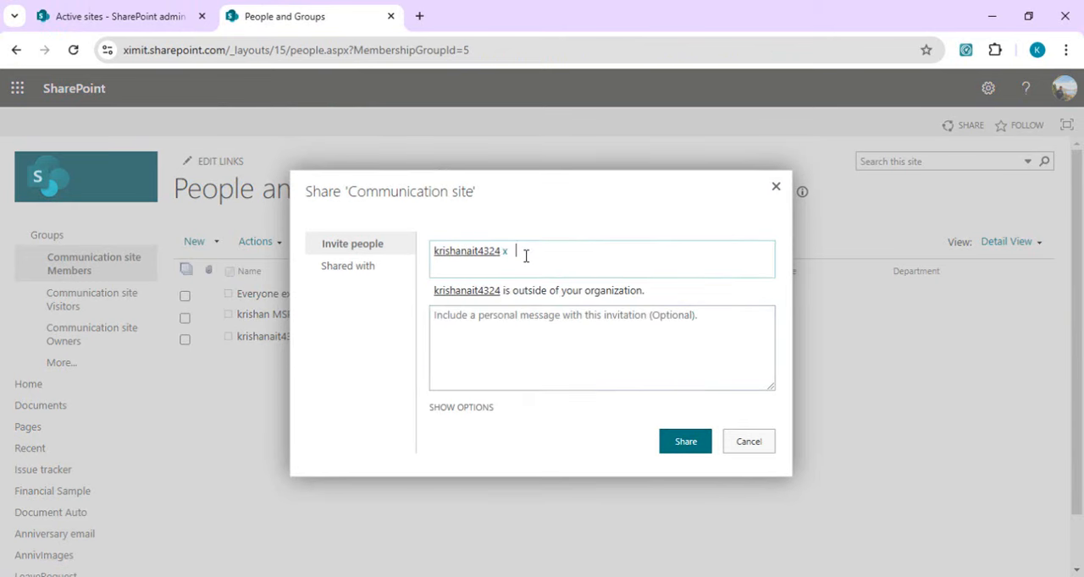
{"action": "left_click", "coordinate": [477, 408]}
{"action": "left_click", "coordinate": [435, 420]}
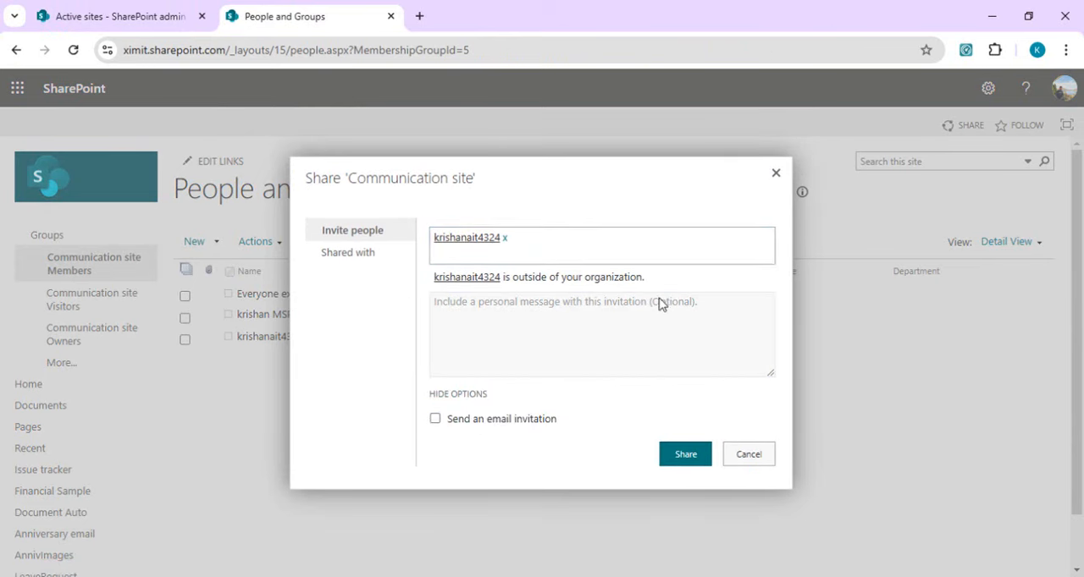
{"action": "left_click", "coordinate": [749, 453]}
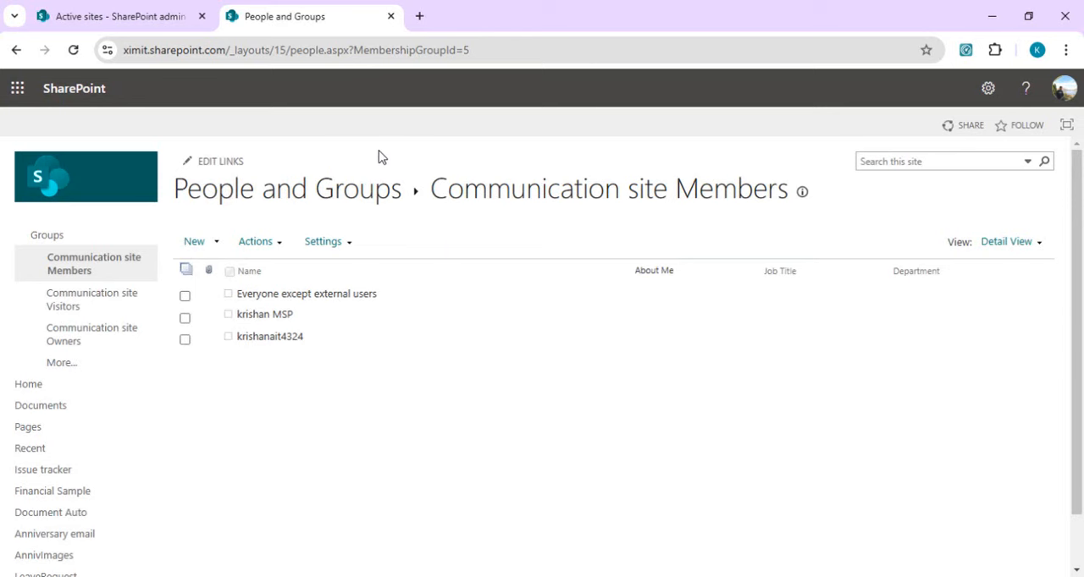
Step: Switch to Power Automate in a new browser tab and open the list of own flows
{"action": "left_click", "coordinate": [425, 20]}
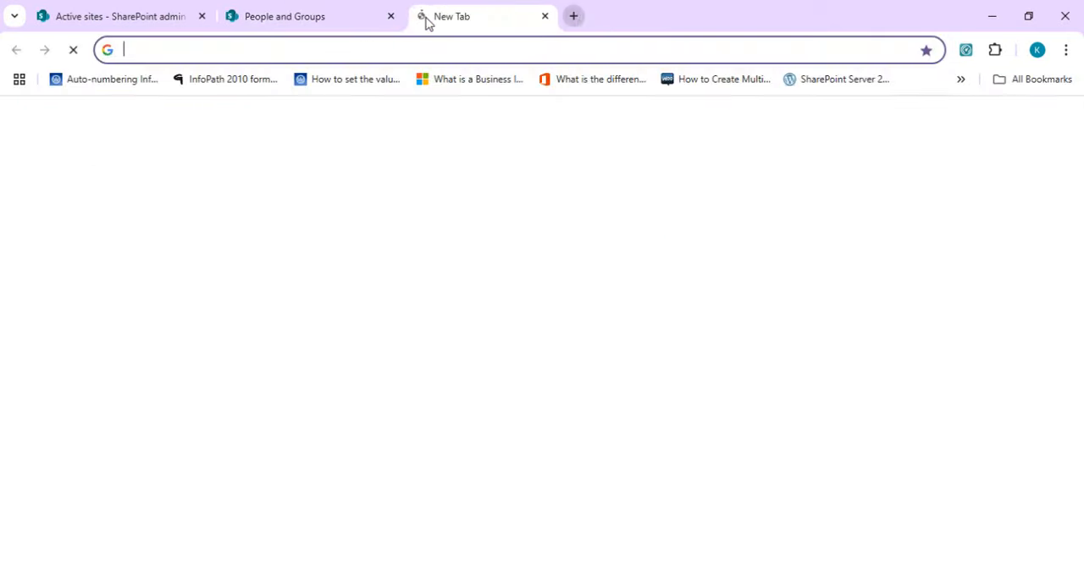
{"action": "type", "text": "make"}
{"action": "key", "text": "Return"}
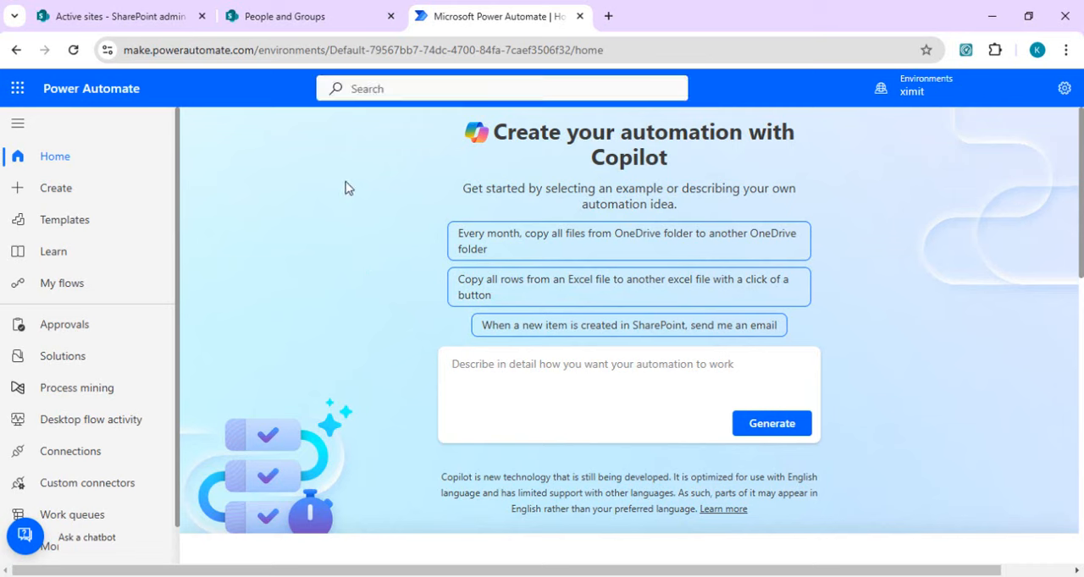
{"action": "left_click", "coordinate": [75, 287]}
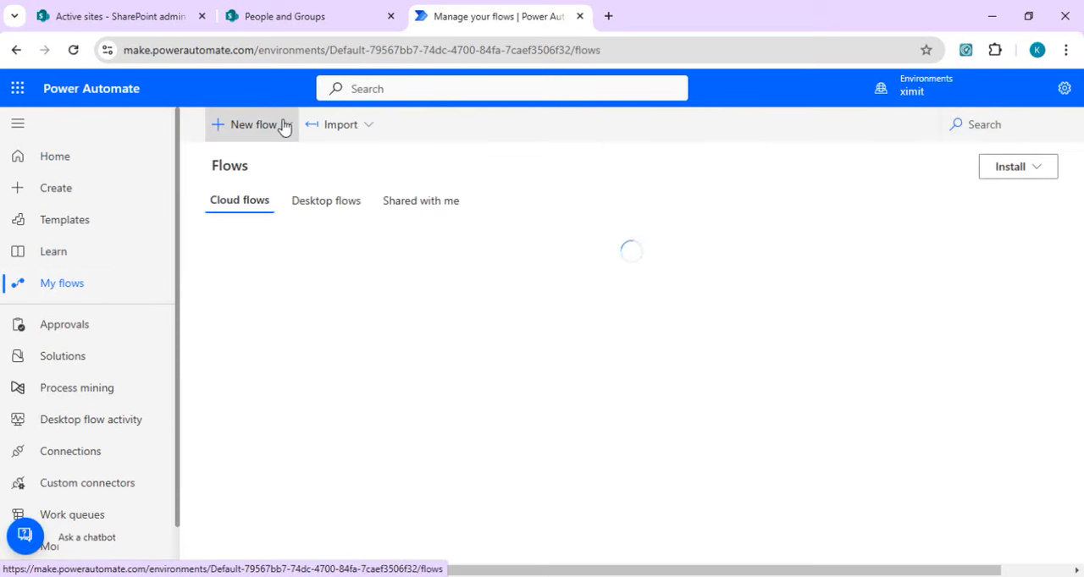
Step: Start a new scheduled cloud flow from blank and name it reminderofguestuseraccess
{"action": "left_click", "coordinate": [283, 126]}
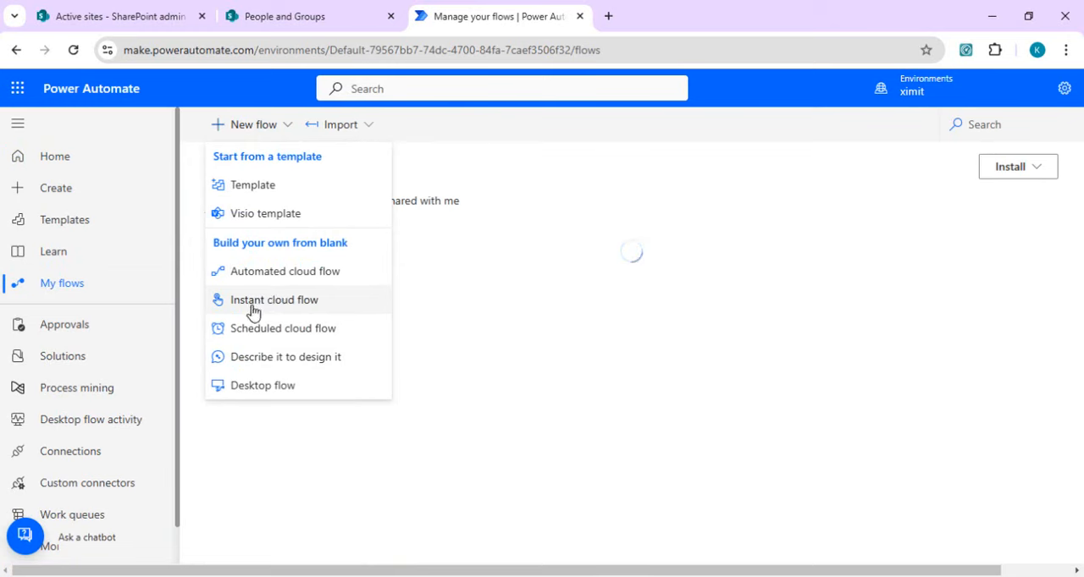
{"action": "left_click", "coordinate": [285, 336]}
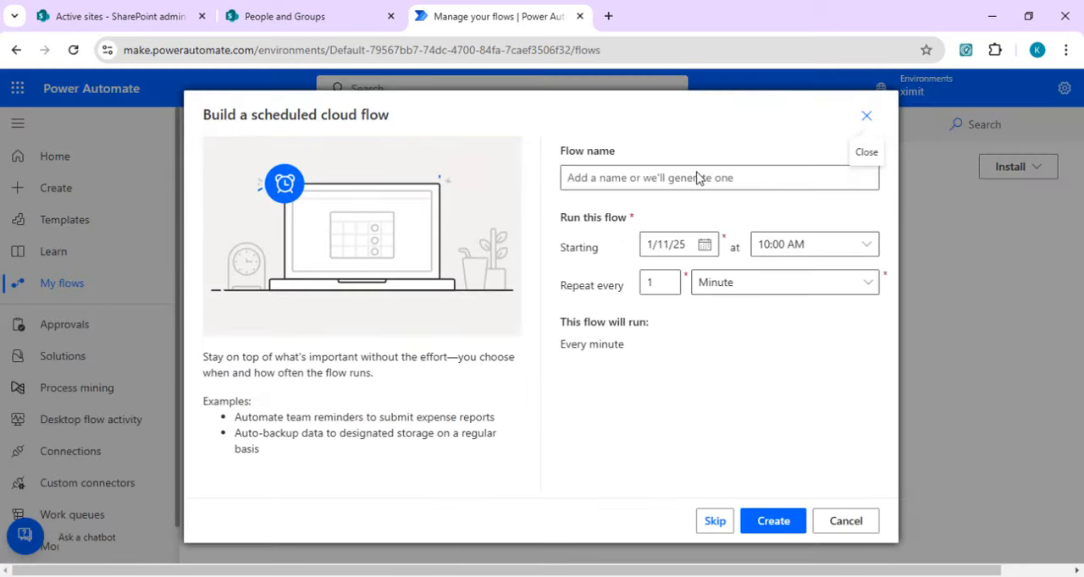
{"action": "left_click", "coordinate": [656, 179]}
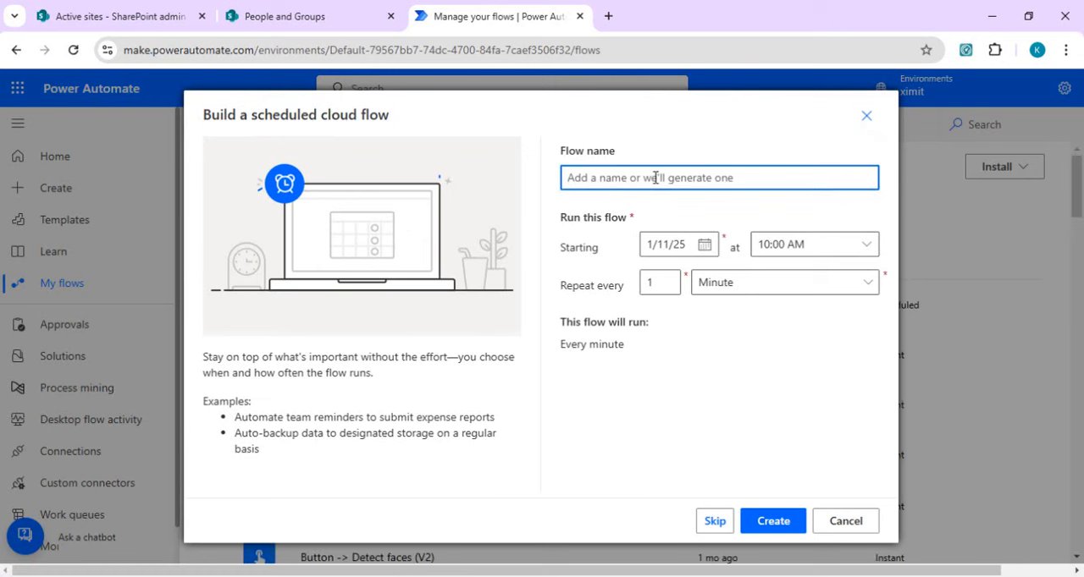
{"action": "type", "text": "remind"}
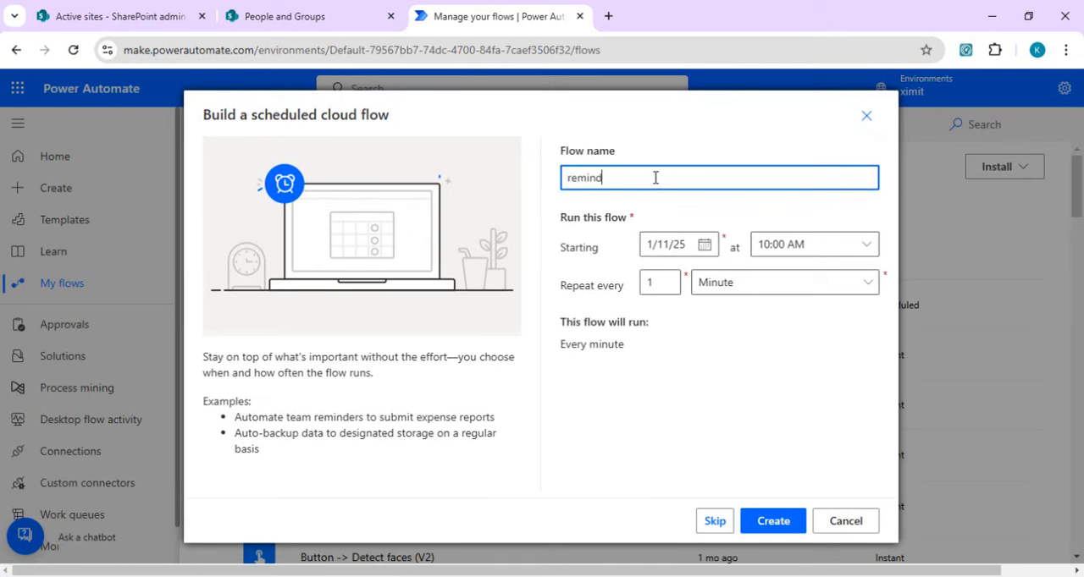
{"action": "type", "text": "erofguestuseraccess"}
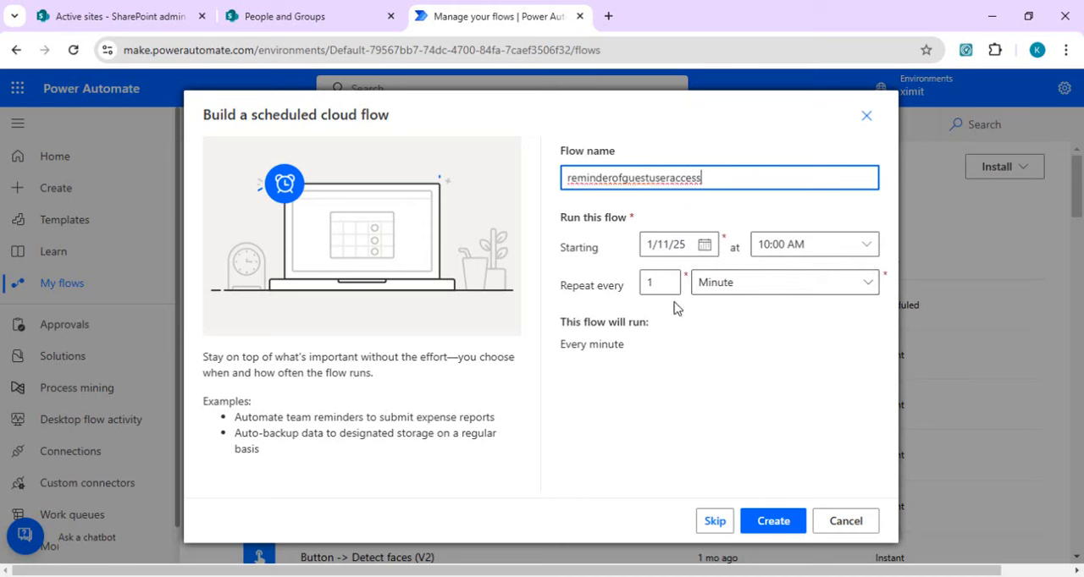
Step: Set the flow to repeat every week on Monday through Friday, excluding Saturday and Sunday, and create it
{"action": "left_click", "coordinate": [746, 288]}
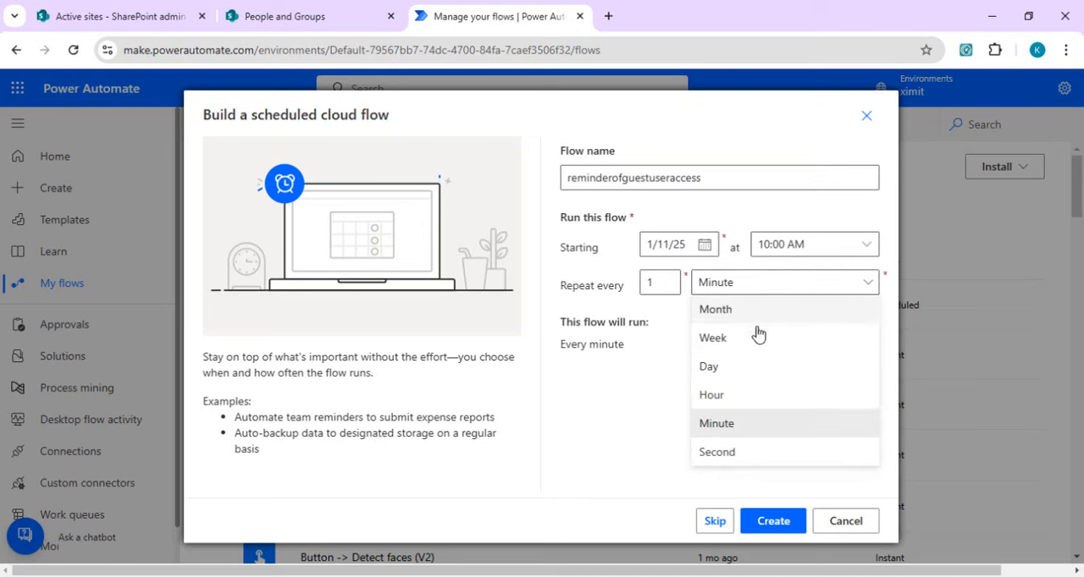
{"action": "left_click", "coordinate": [752, 340]}
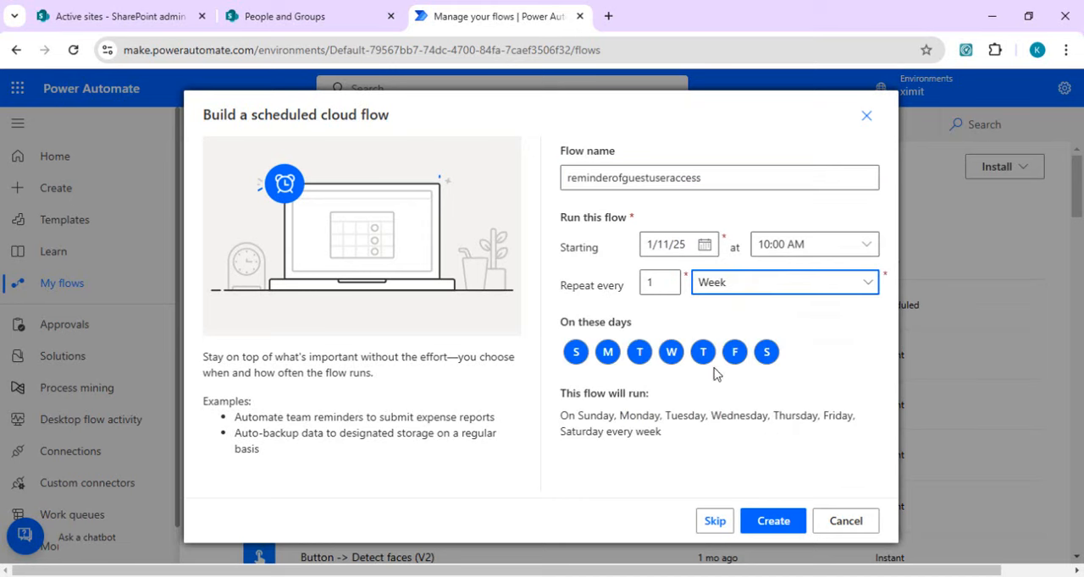
{"action": "left_click", "coordinate": [608, 357]}
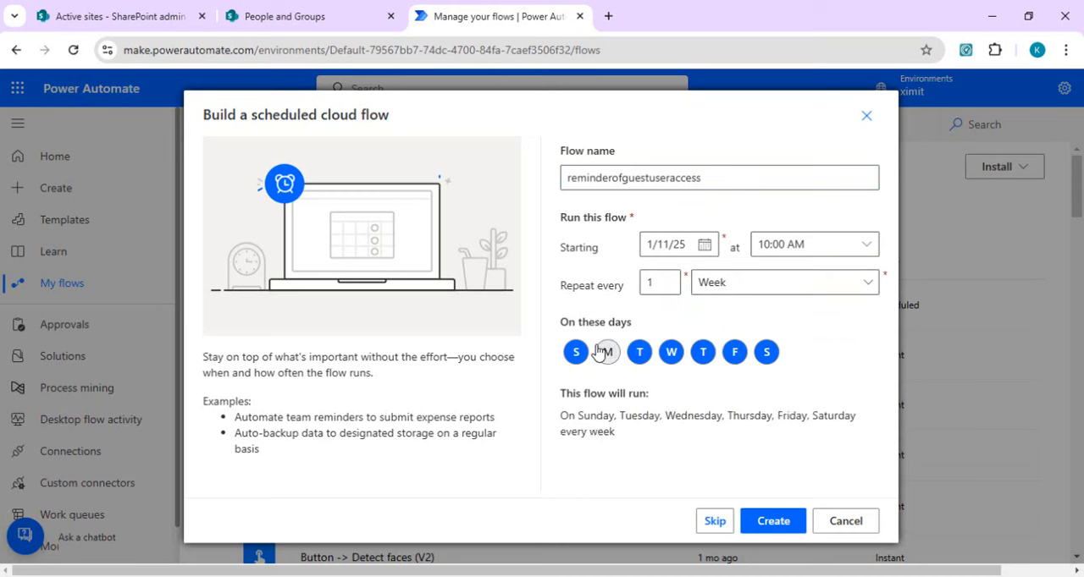
{"action": "left_click", "coordinate": [608, 354]}
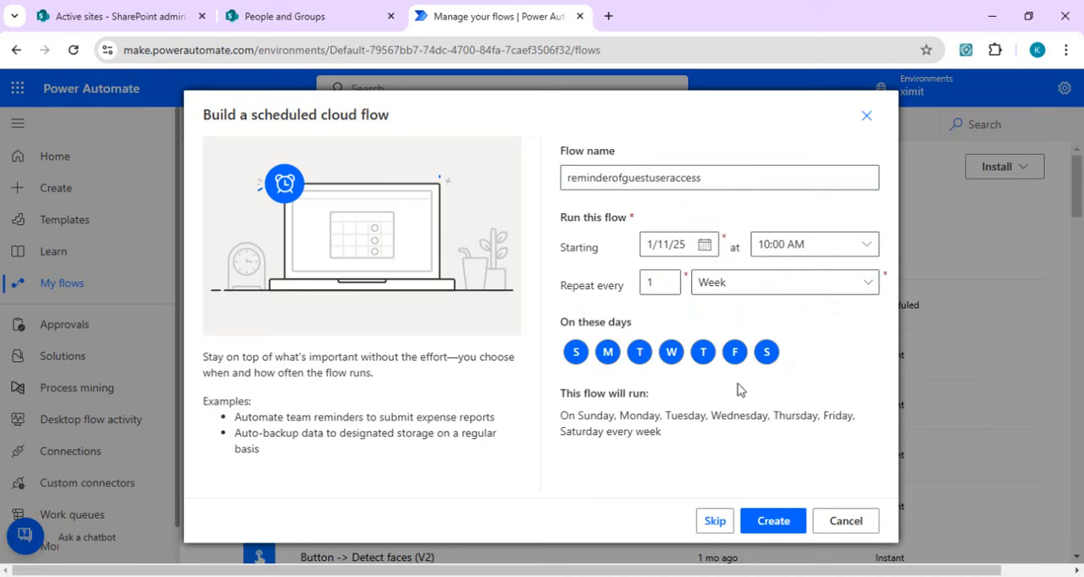
{"action": "left_click", "coordinate": [576, 351]}
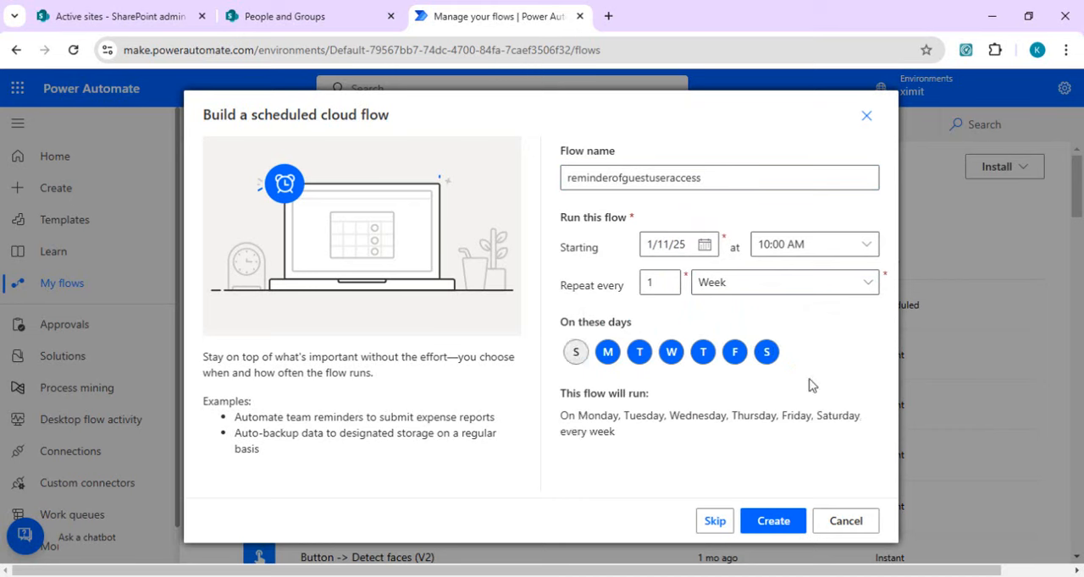
{"action": "left_click", "coordinate": [766, 352]}
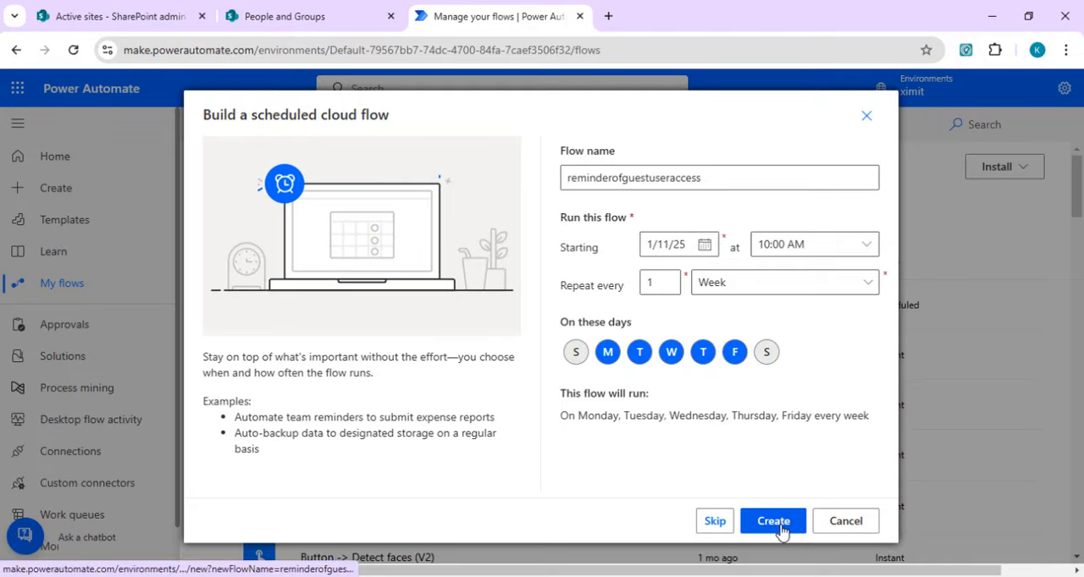
{"action": "left_click", "coordinate": [779, 530]}
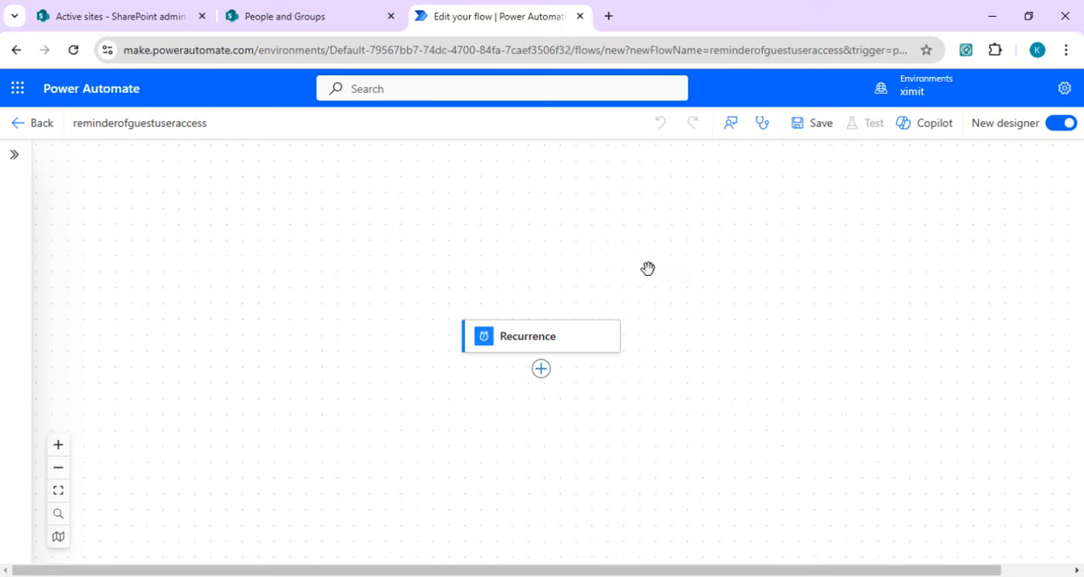
Step: Search the actions for send http request and add Send an HTTP request to SharePoint below the Recurrence trigger
{"action": "left_click_drag", "start_coordinate": [670, 255], "coordinate": [679, 195]}
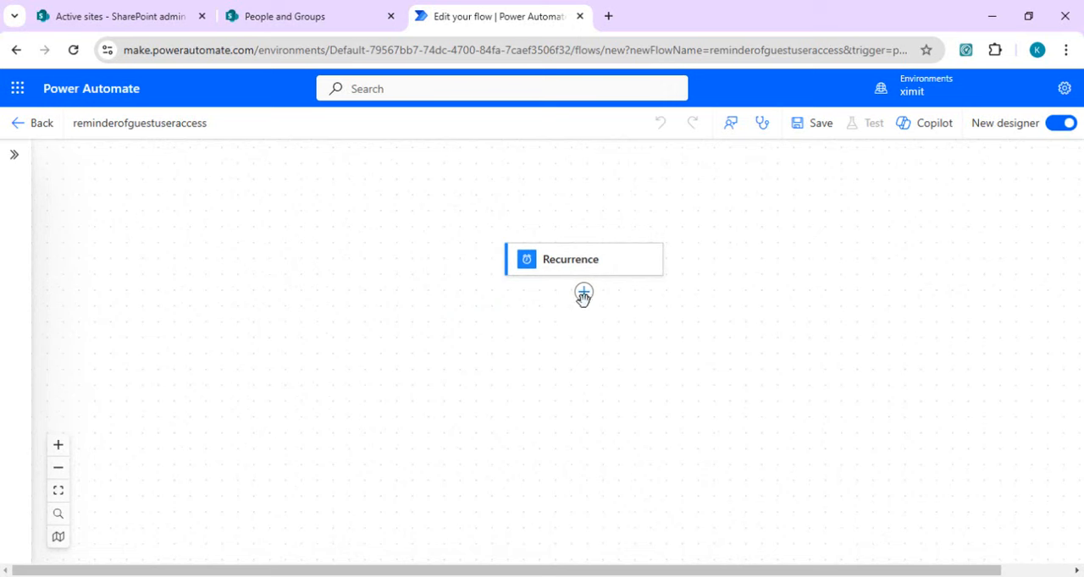
{"action": "left_click", "coordinate": [585, 294]}
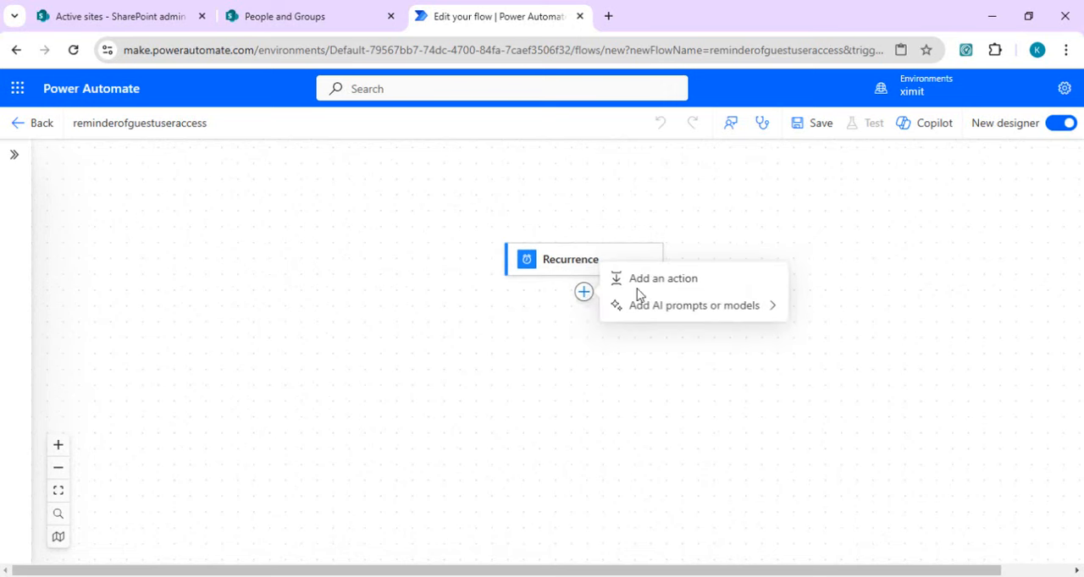
{"action": "left_click", "coordinate": [656, 296]}
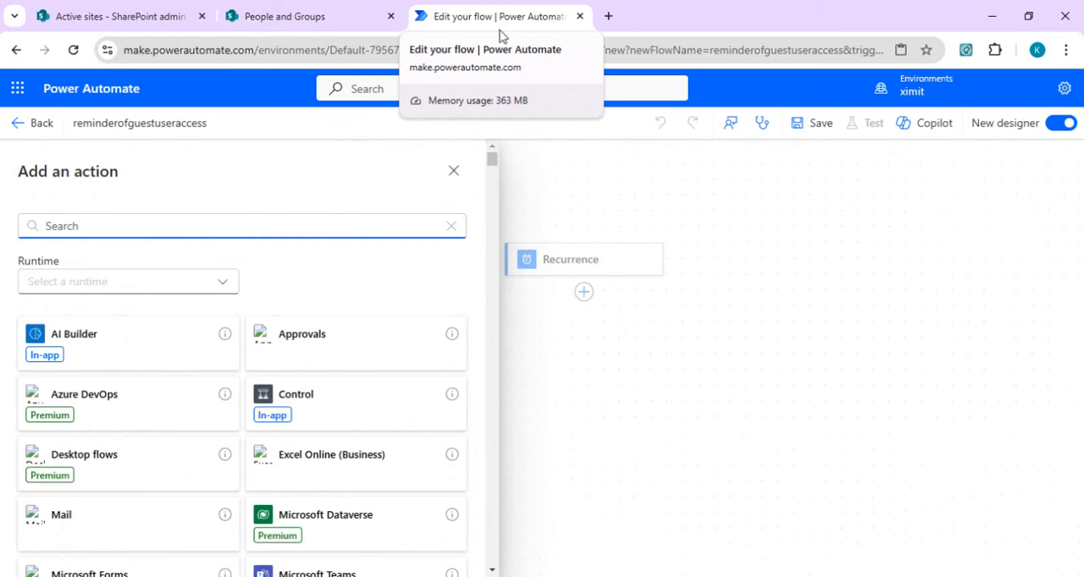
{"action": "type", "text": "send "}
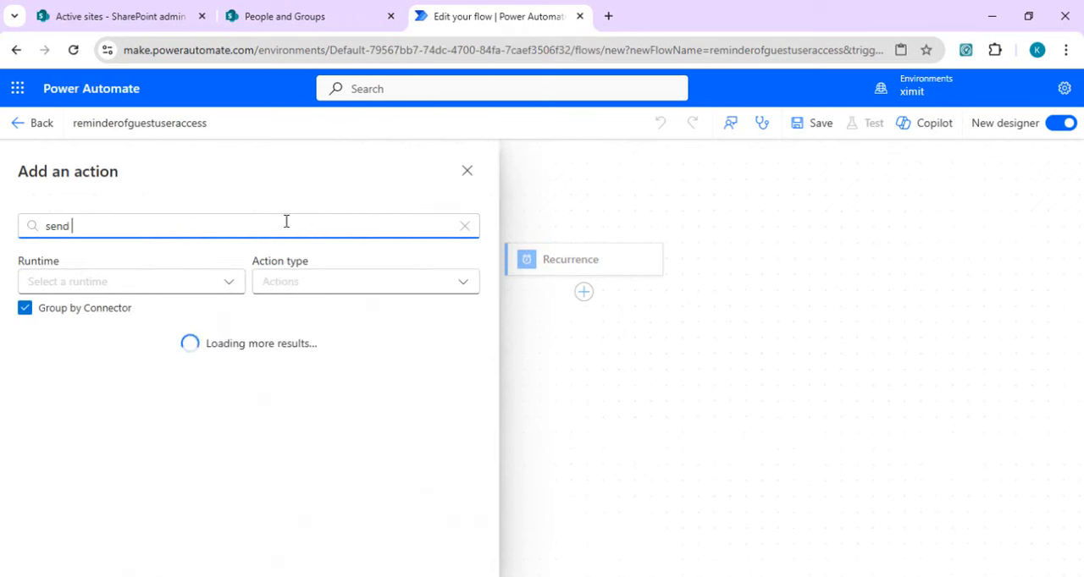
{"action": "type", "text": "http request"}
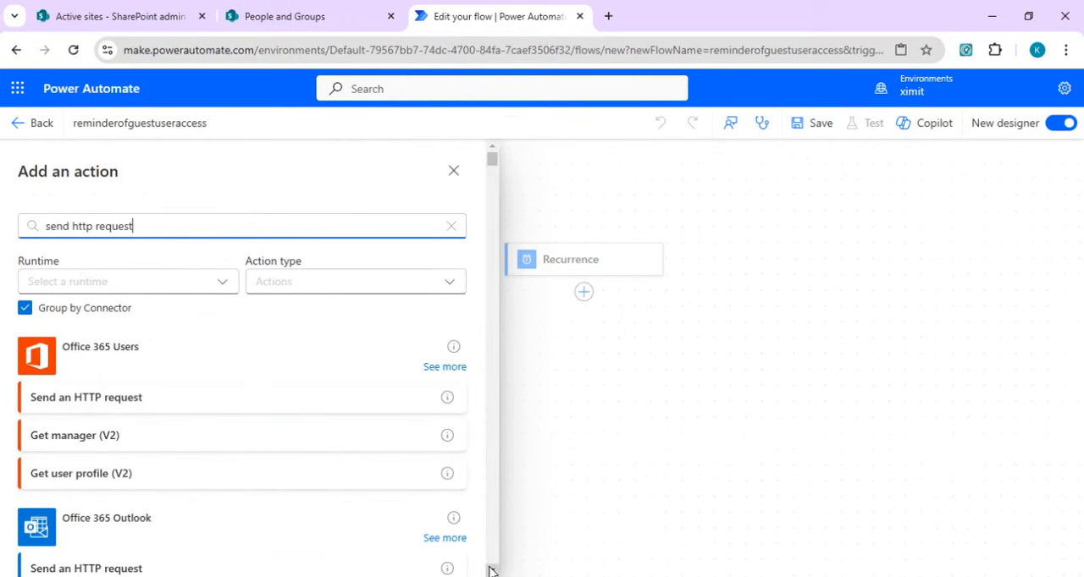
{"action": "scroll", "coordinate": [490, 572], "scroll_direction": "down", "scroll_amount": 3}
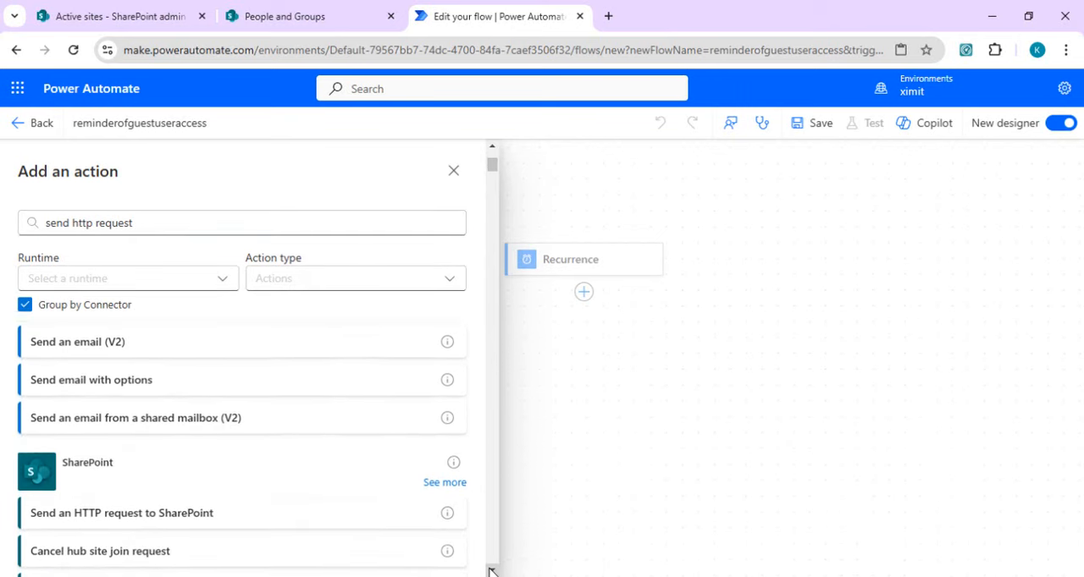
{"action": "left_click", "coordinate": [199, 479]}
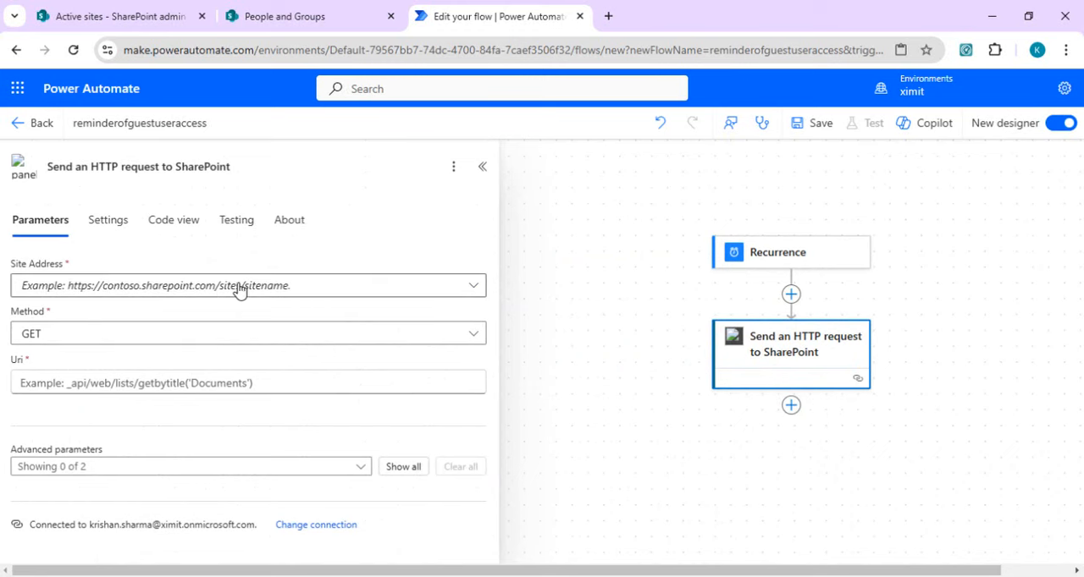
Step: Copy /_api/search/query?querytext='contentclass:STS_Site contentclass:STS_Web'&trimduplicates=false&rowlimit=500 from the Notepad notes into the request's Uri
{"action": "left_click", "coordinate": [598, 576]}
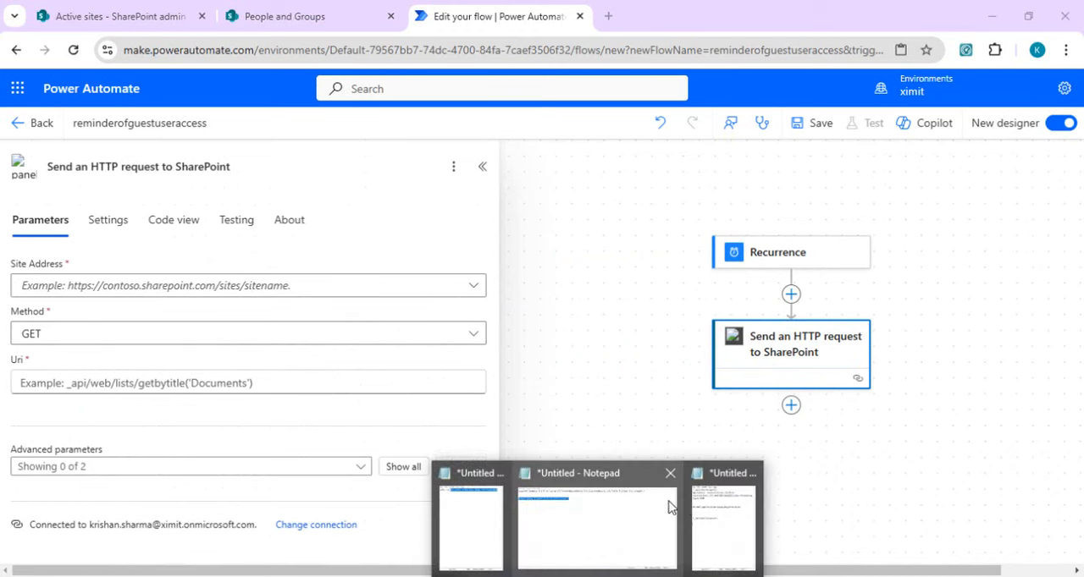
{"action": "left_click", "coordinate": [735, 549]}
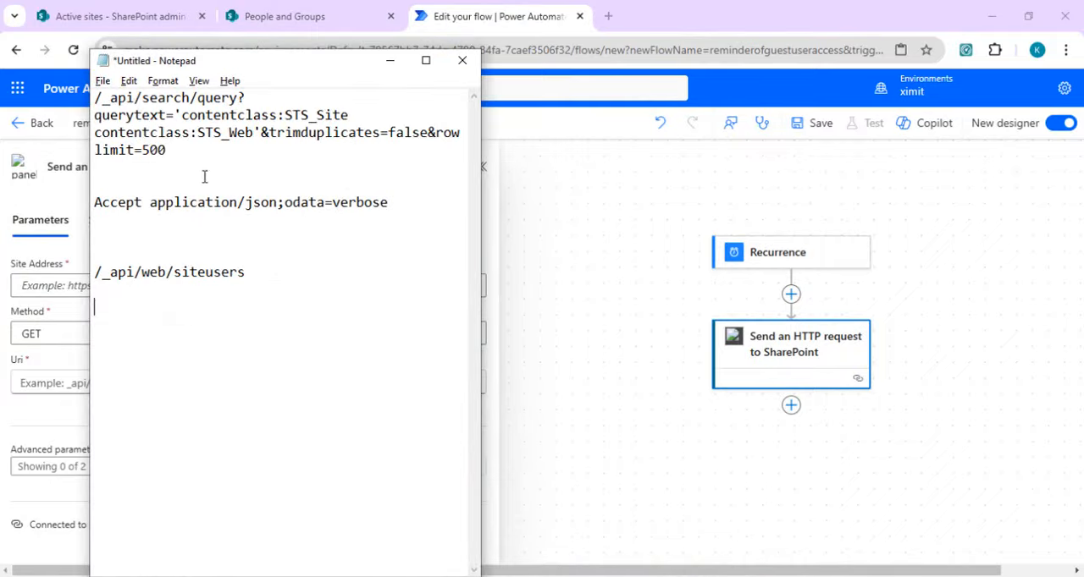
{"action": "left_click_drag", "start_coordinate": [160, 142], "coordinate": [96, 91]}
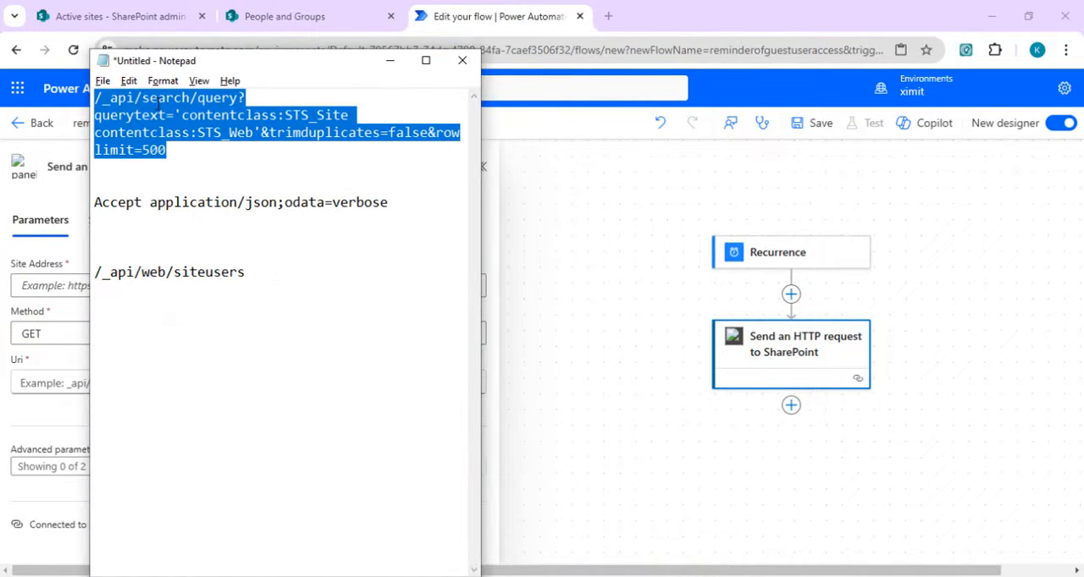
{"action": "left_click", "coordinate": [177, 118]}
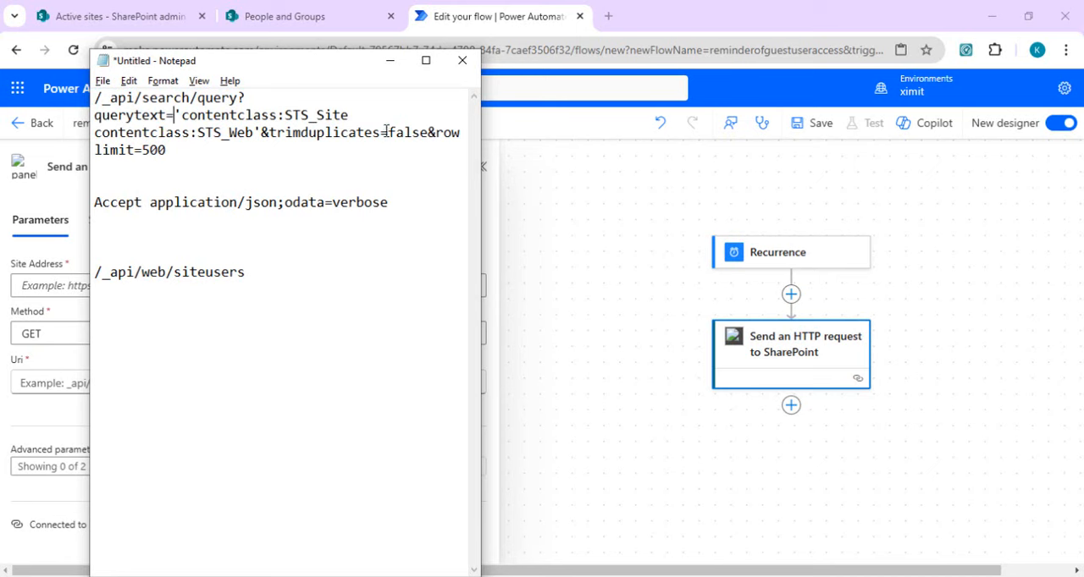
{"action": "left_click_drag", "start_coordinate": [387, 130], "coordinate": [412, 130]}
{"action": "left_click", "coordinate": [251, 154]}
{"action": "left_click_drag", "start_coordinate": [173, 148], "coordinate": [29, 74]}
{"action": "key", "text": "ctrl+c"}
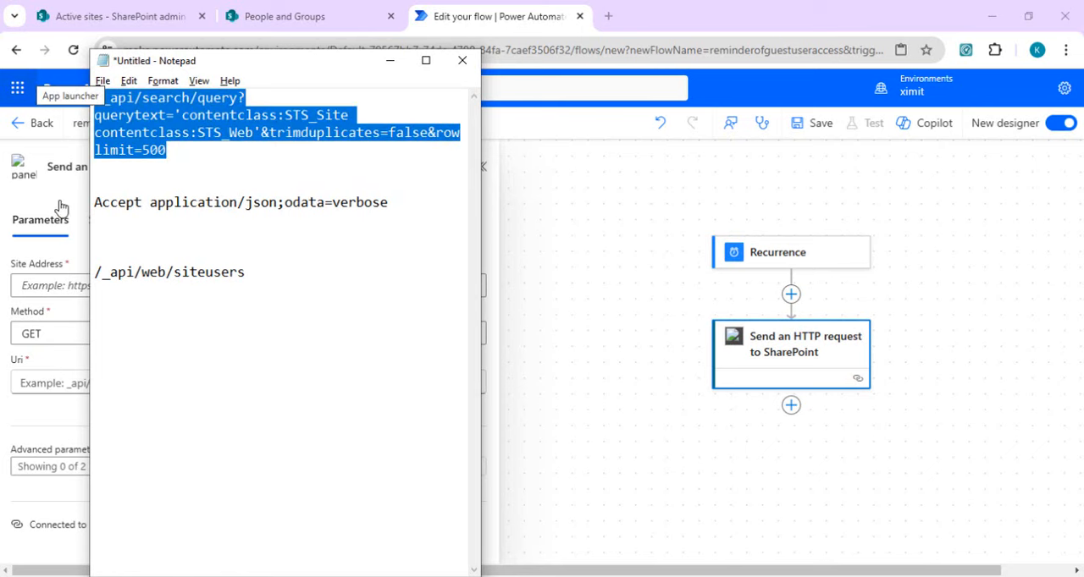
{"action": "left_click", "coordinate": [70, 386]}
{"action": "key", "text": "ctrl+v"}
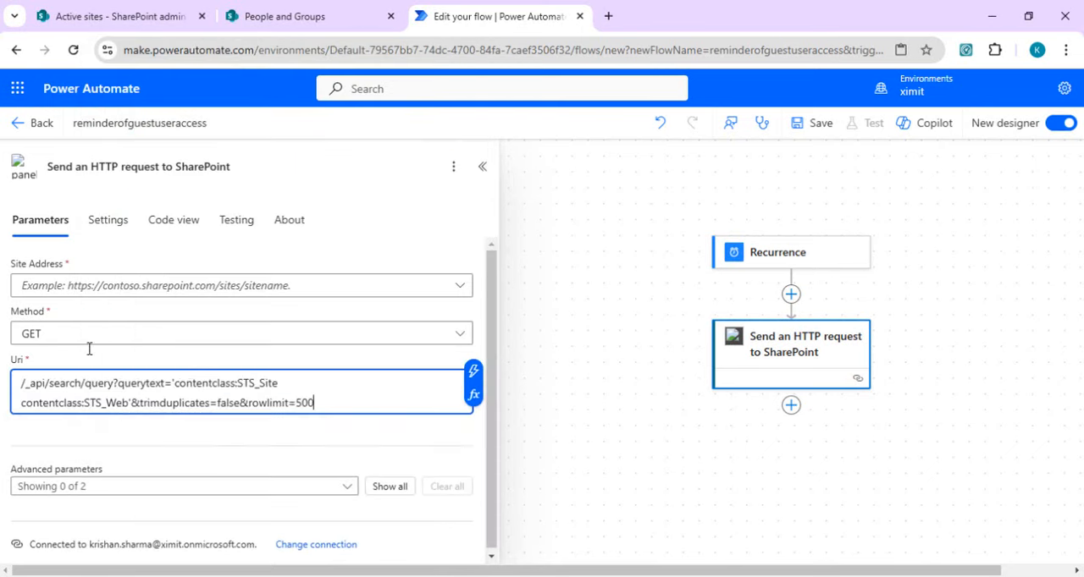
{"action": "left_click", "coordinate": [256, 288]}
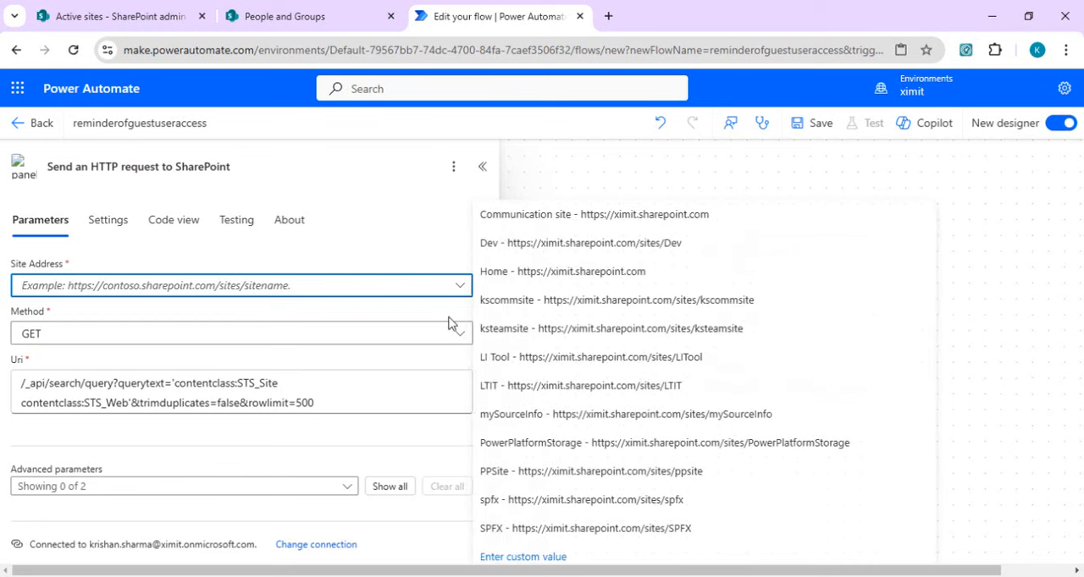
{"action": "left_click", "coordinate": [611, 274]}
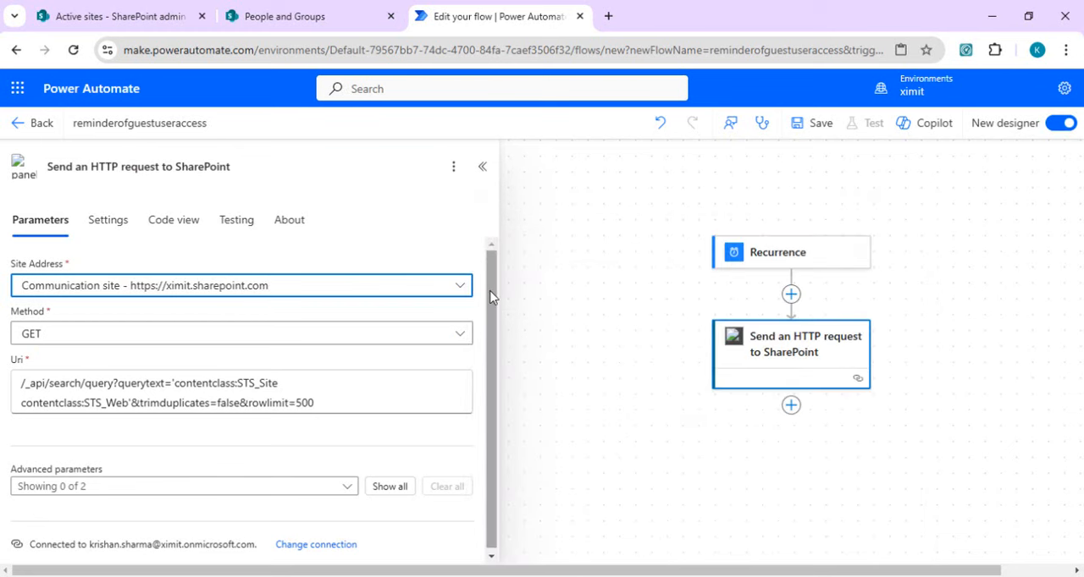
{"action": "left_click_drag", "start_coordinate": [490, 291], "coordinate": [475, 334]}
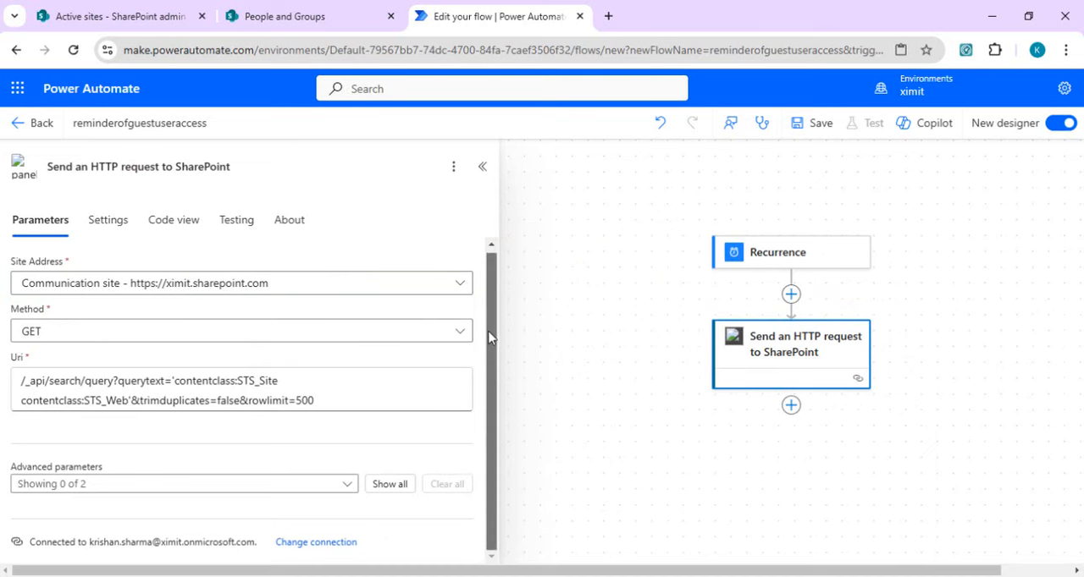
Step: Enable the Headers advanced parameter for the HTTP request and enter Accept as the first header key
{"action": "left_click", "coordinate": [123, 491]}
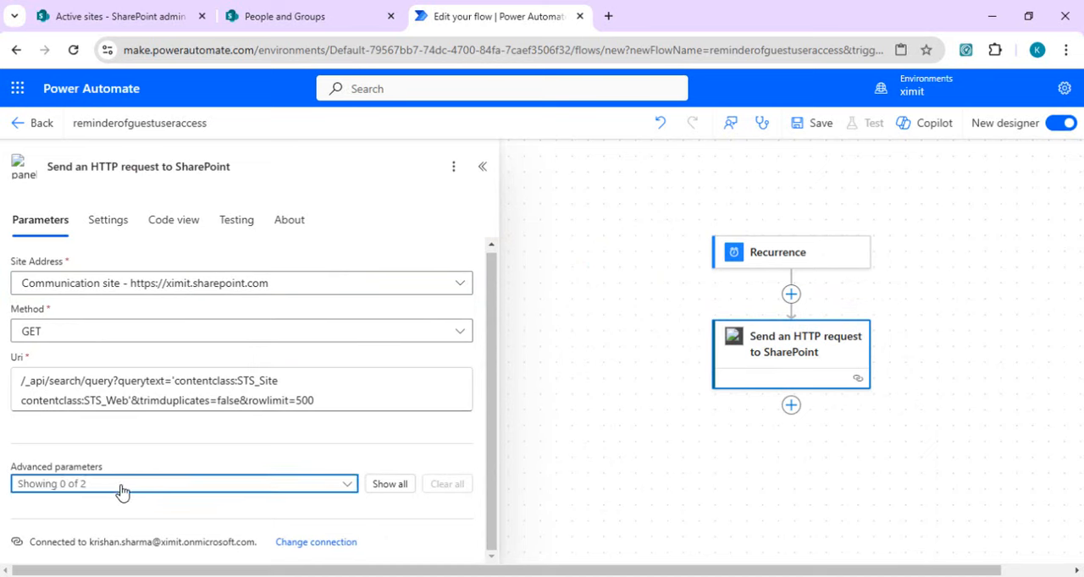
{"action": "left_click", "coordinate": [53, 510]}
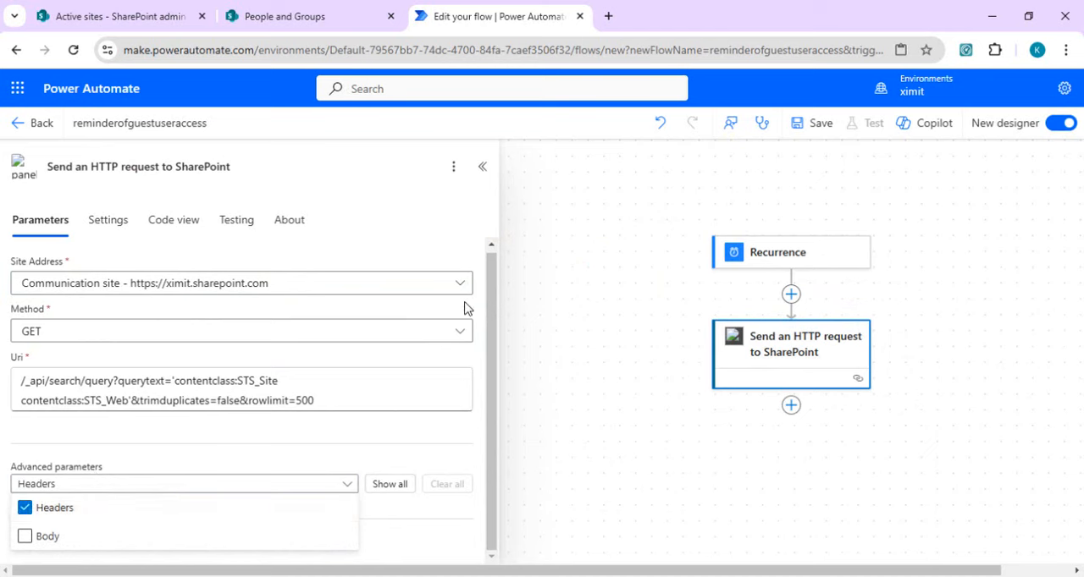
{"action": "scroll", "coordinate": [496, 360], "scroll_direction": "down", "scroll_amount": 1}
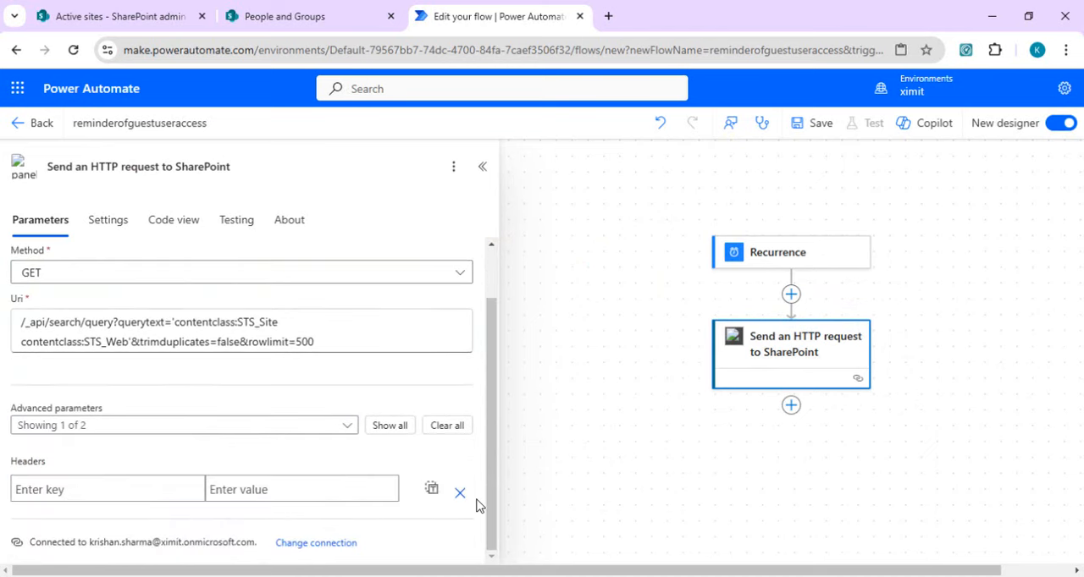
{"action": "left_click", "coordinate": [122, 485]}
{"action": "type", "text": "Accept"}
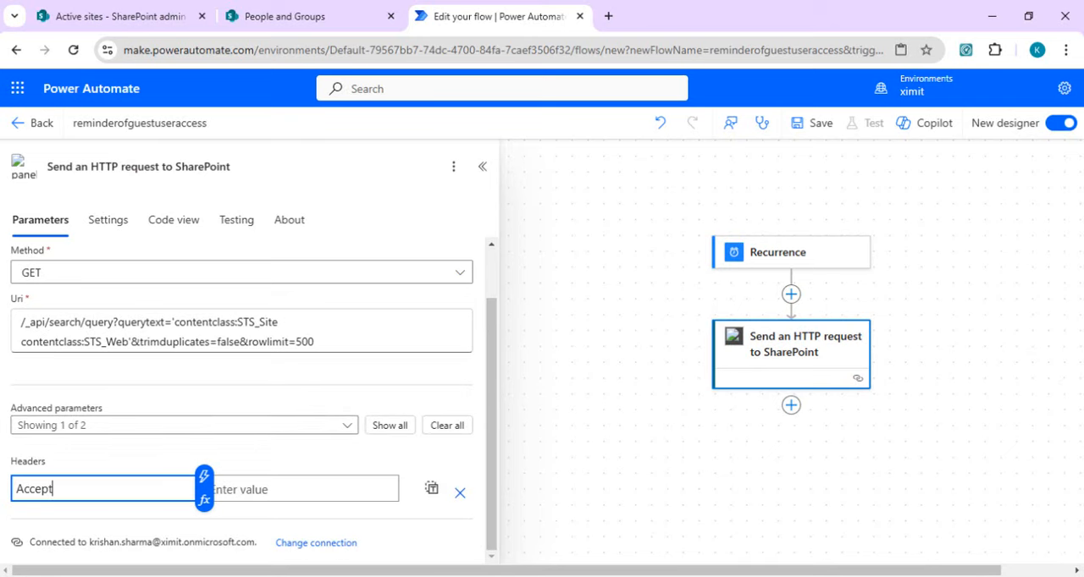
Step: Copy application/json;odata=verbose from the Notepad notes into the Accept header's value
{"action": "left_click", "coordinate": [733, 544]}
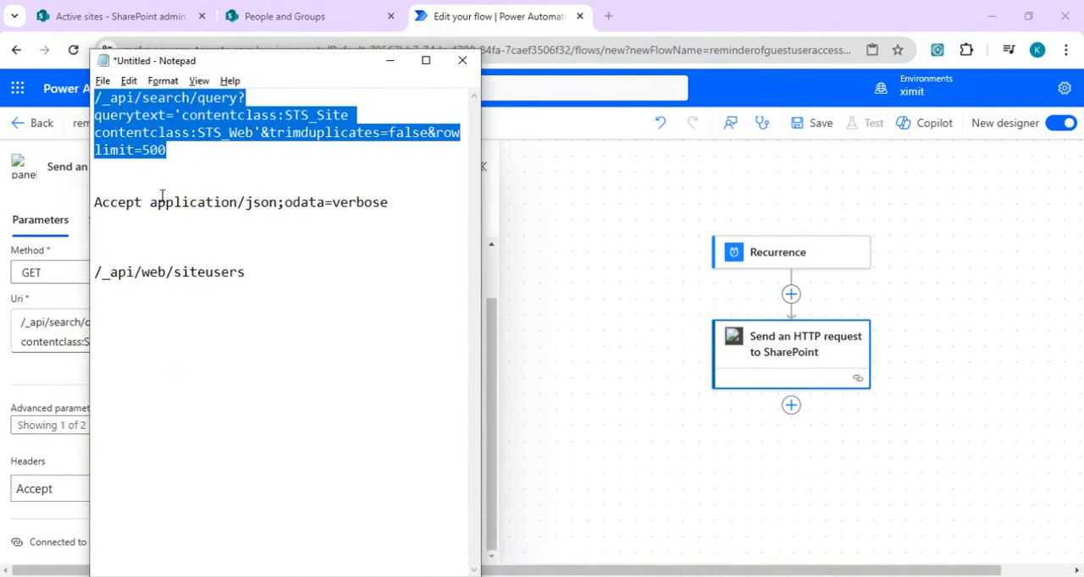
{"action": "left_click_drag", "start_coordinate": [154, 203], "coordinate": [319, 207]}
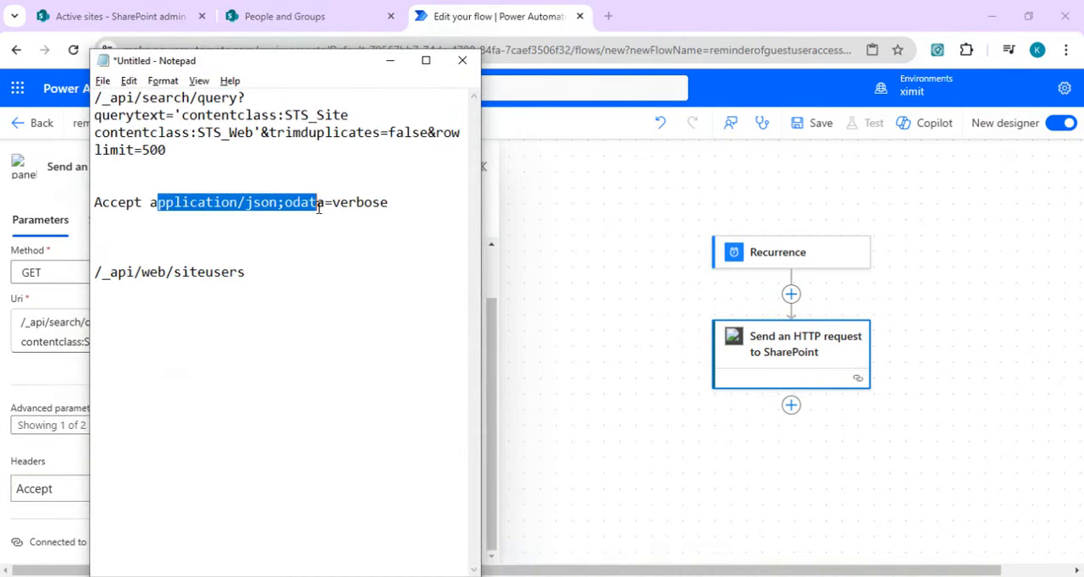
{"action": "left_click", "coordinate": [156, 203]}
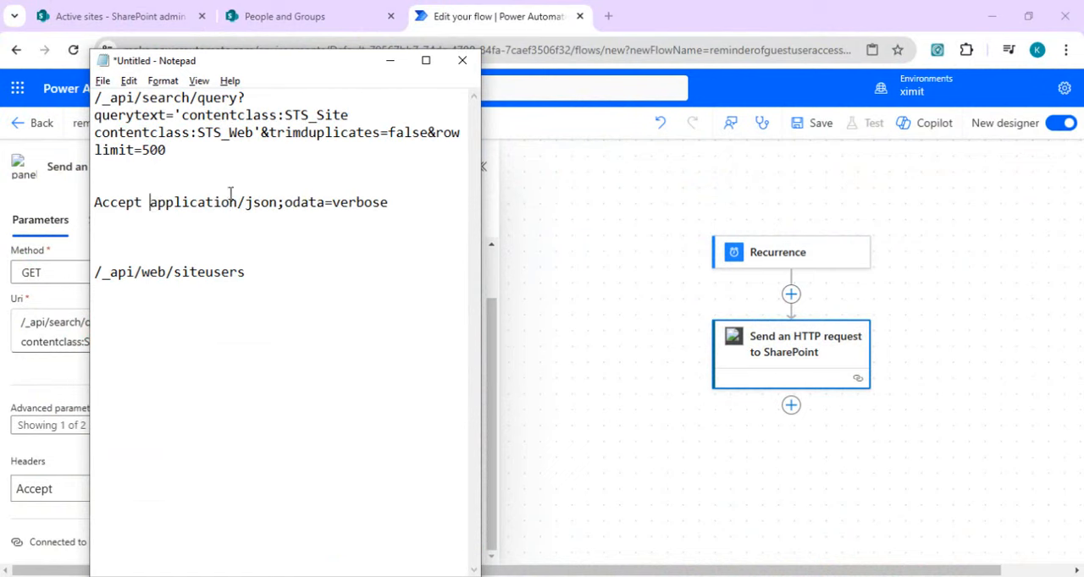
{"action": "key", "text": "shift+Home"}
{"action": "left_click", "coordinate": [392, 202], "text": "shift"}
{"action": "key", "text": "ctrl+c"}
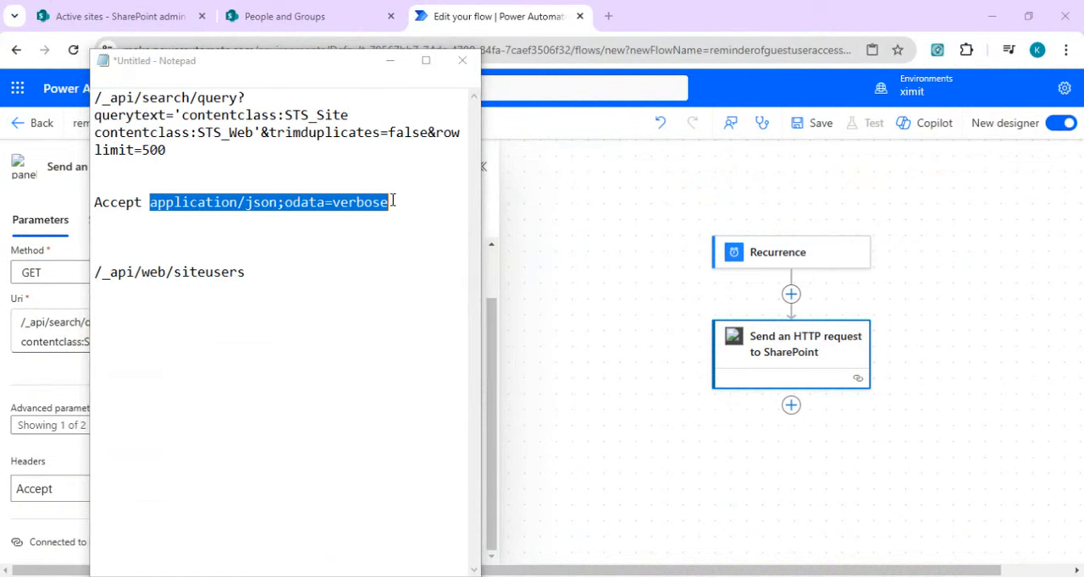
{"action": "key", "text": "alt+Tab"}
{"action": "left_click", "coordinate": [265, 491]}
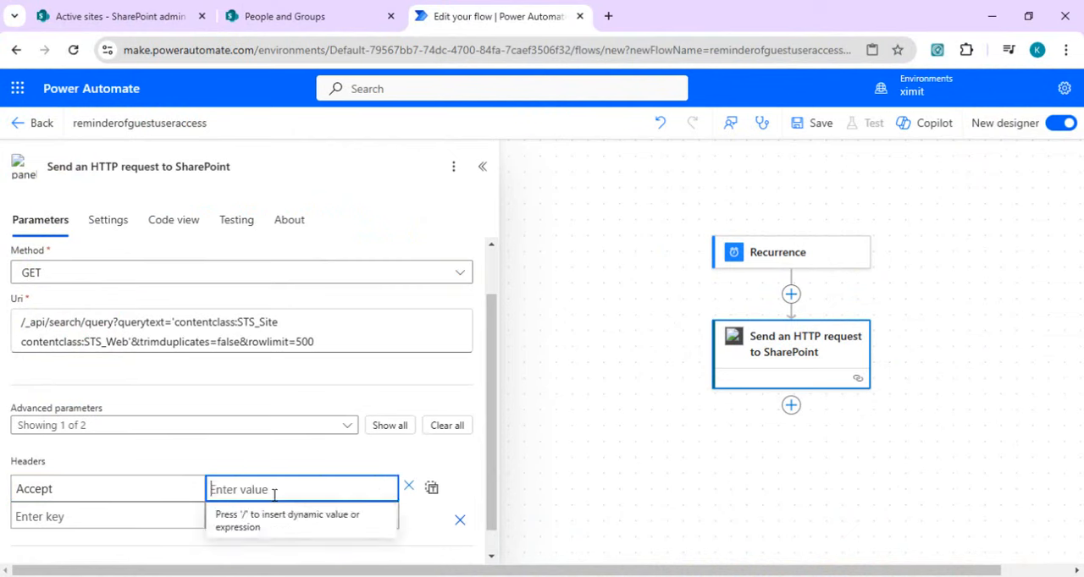
{"action": "key", "text": "ctrl+v"}
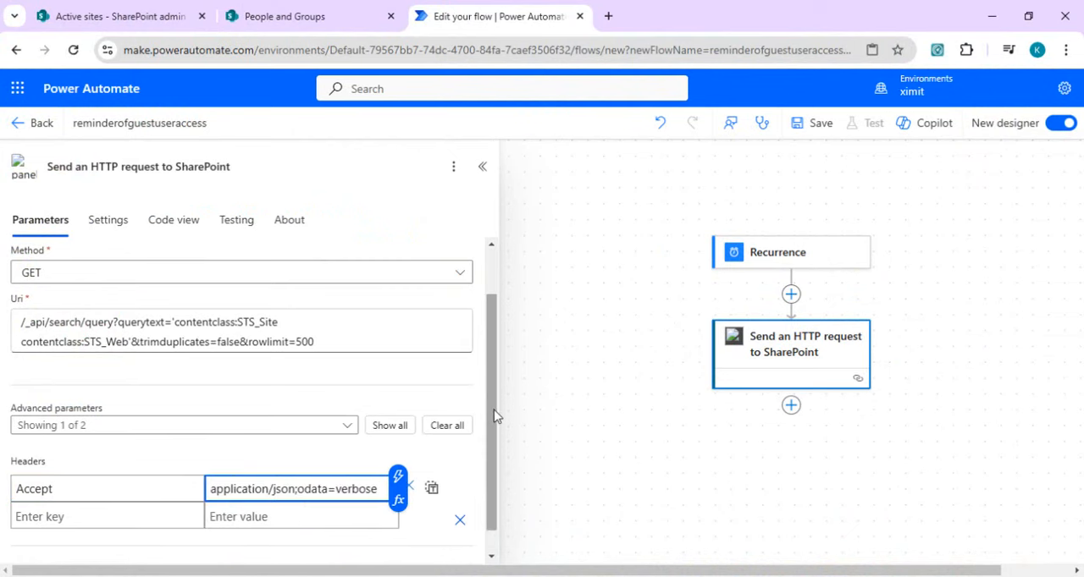
{"action": "left_click_drag", "start_coordinate": [496, 415], "coordinate": [497, 302]}
{"action": "left_click_drag", "start_coordinate": [498, 368], "coordinate": [497, 459]}
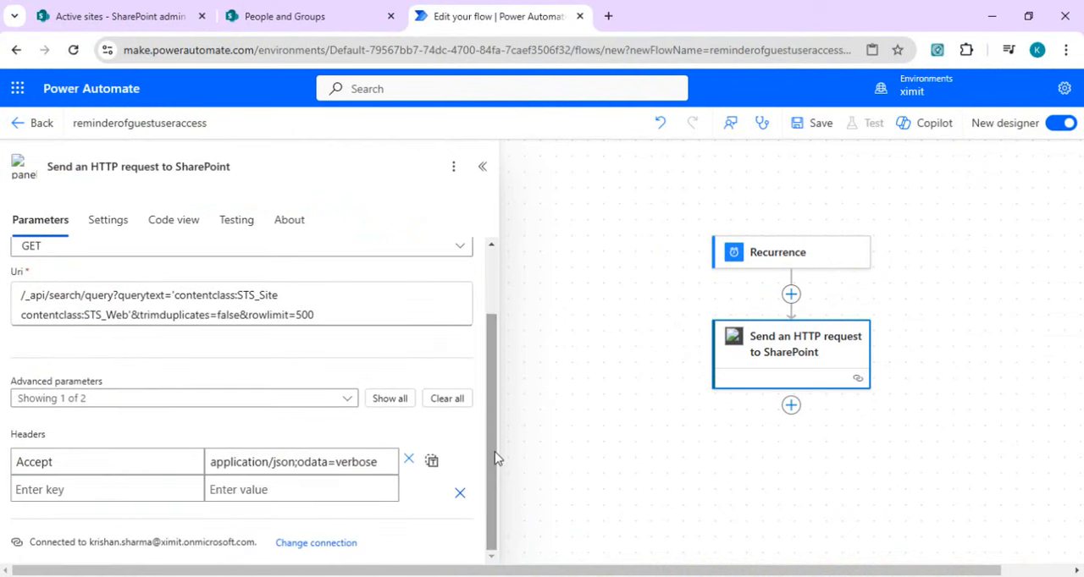
Step: Save the flow and run a manual test of it
{"action": "left_click", "coordinate": [814, 134]}
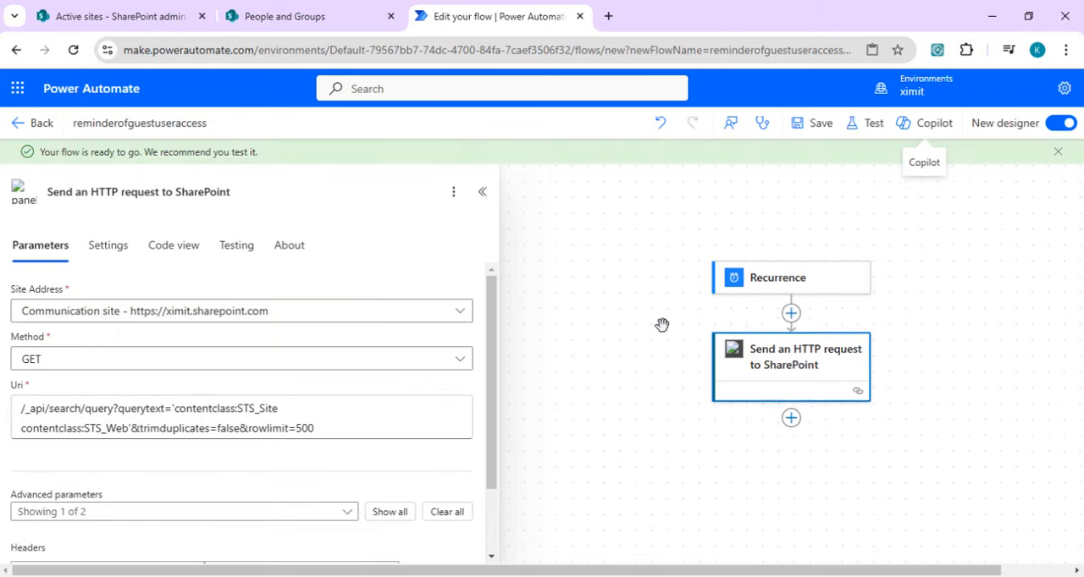
{"action": "left_click", "coordinate": [872, 132]}
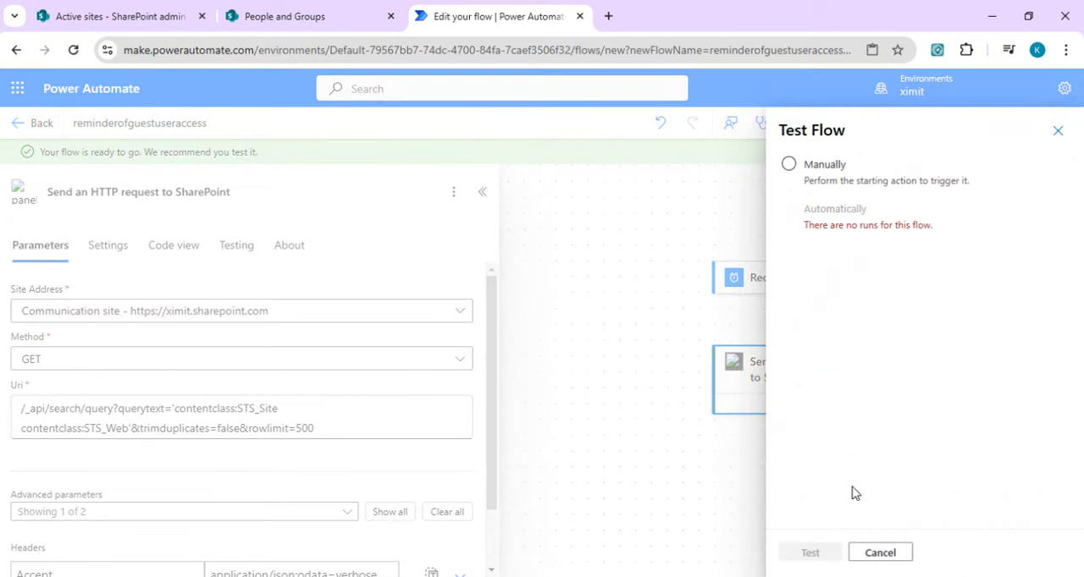
{"action": "left_click", "coordinate": [820, 165]}
{"action": "left_click", "coordinate": [809, 553]}
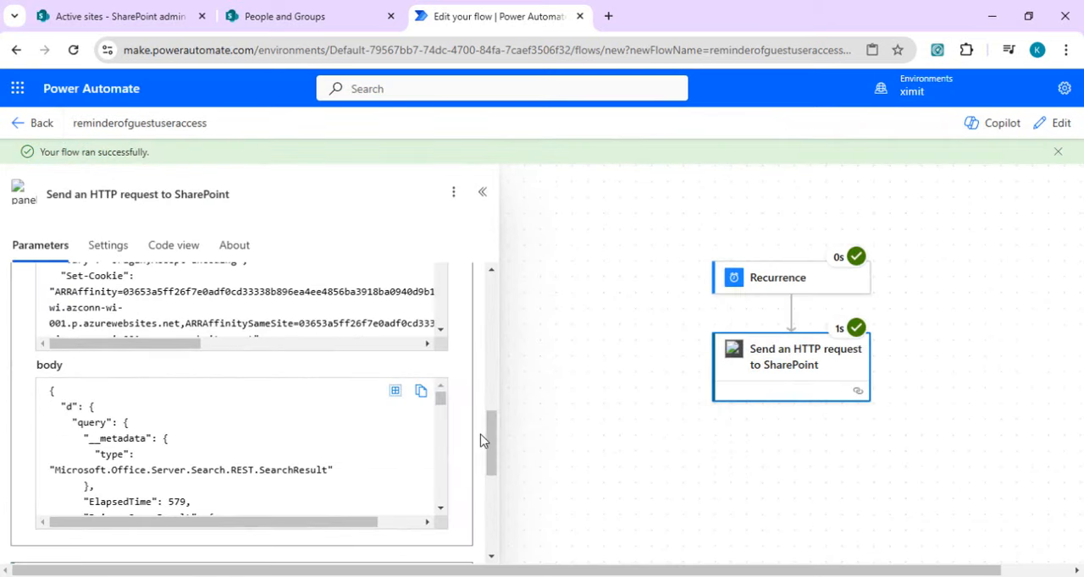
Step: Copy the body output of the Send an HTTP request to SharePoint action from the test run
{"action": "left_click_drag", "start_coordinate": [437, 397], "coordinate": [440, 397]}
{"action": "key", "text": "ctrl+a"}
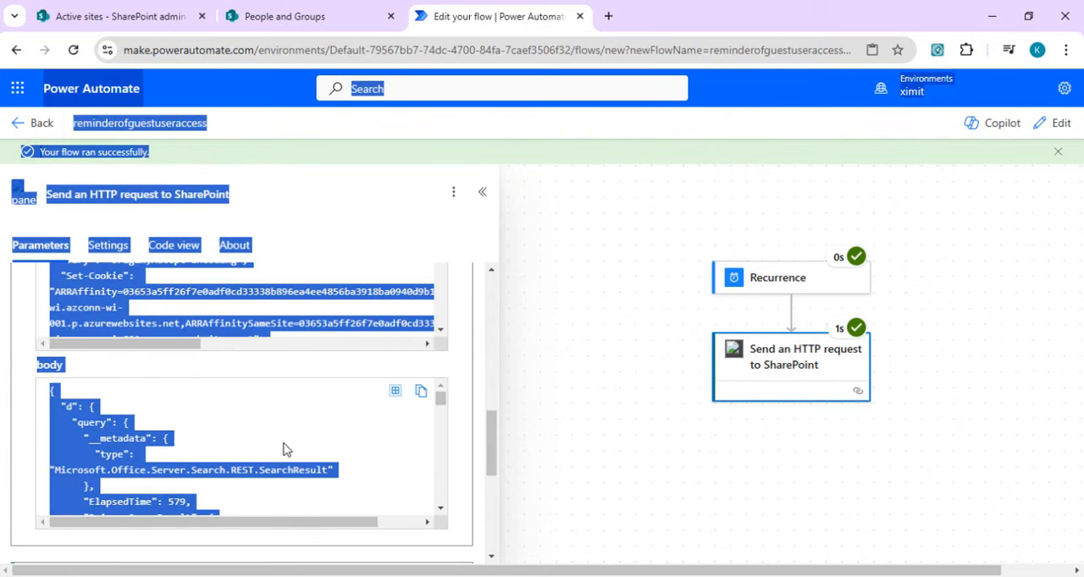
{"action": "left_click", "coordinate": [336, 446]}
{"action": "left_click", "coordinate": [419, 395]}
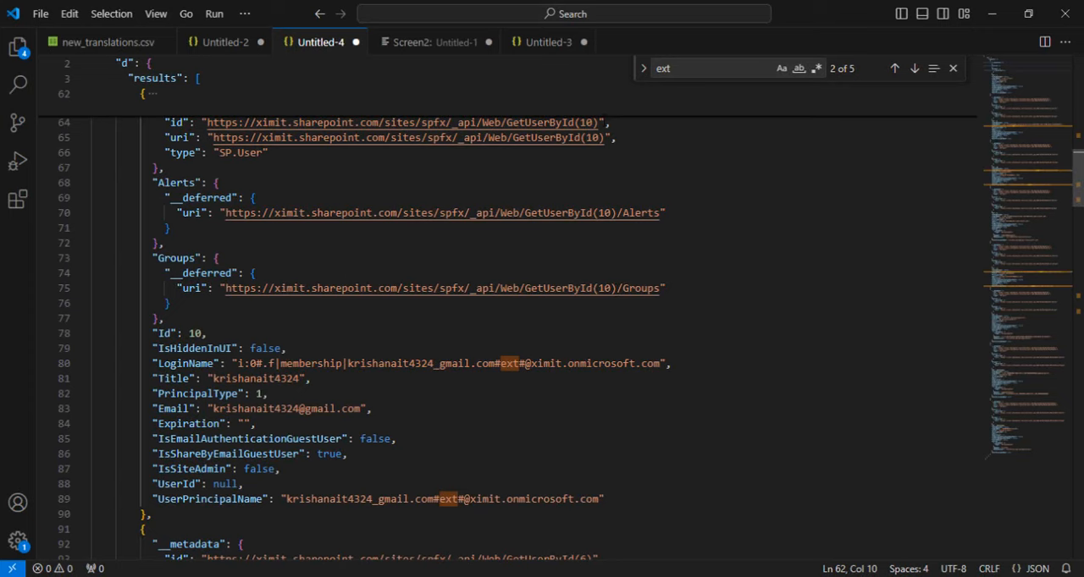
Step: Create a new text file in Visual Studio Code, set its language to JSON, and paste the copied body output into it
{"action": "left_click", "coordinate": [543, 42]}
{"action": "left_click", "coordinate": [127, 168]}
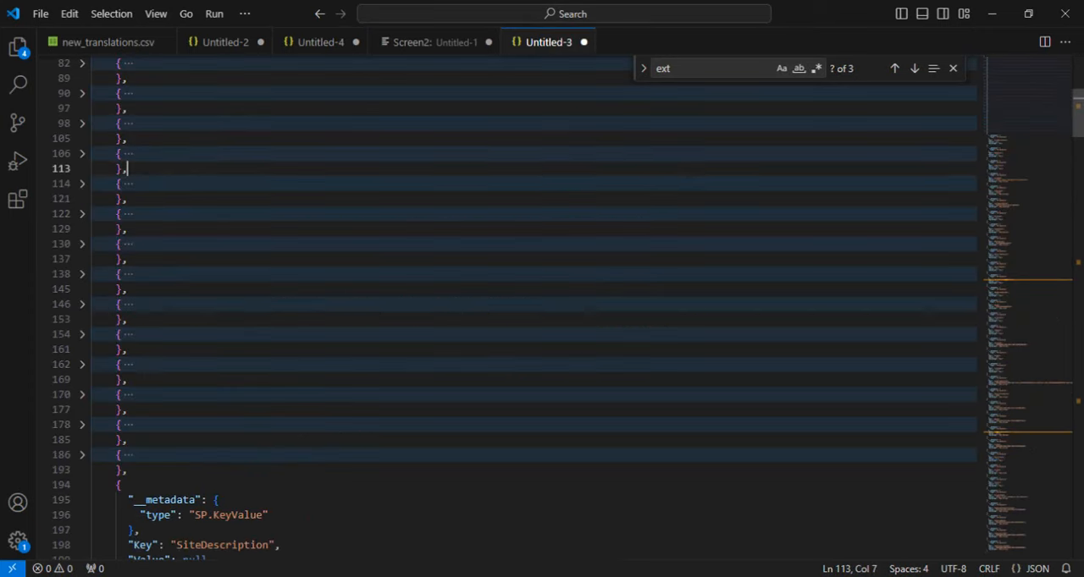
{"action": "left_click", "coordinate": [40, 12]}
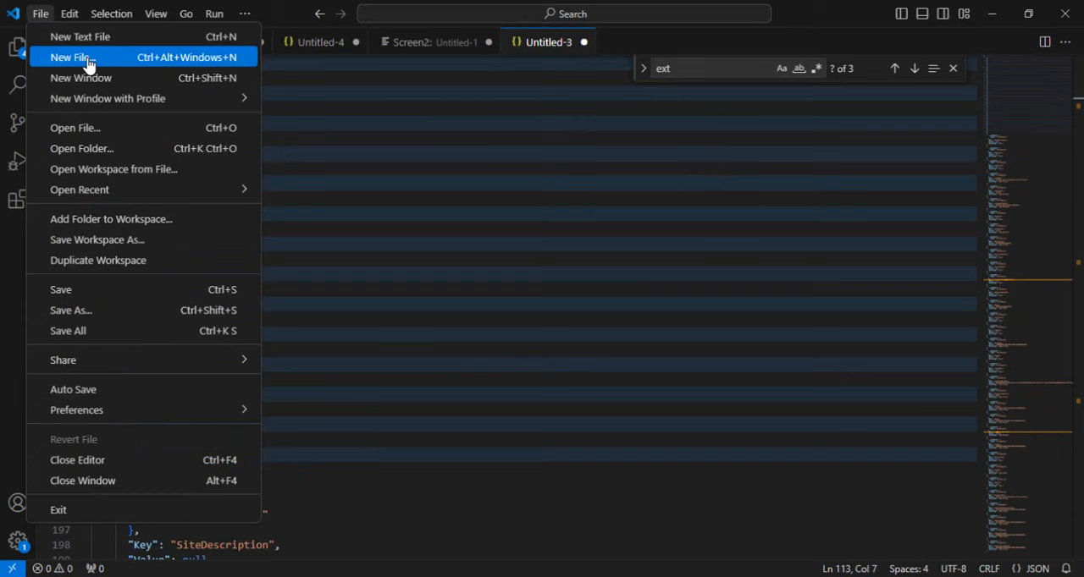
{"action": "left_click", "coordinate": [73, 58]}
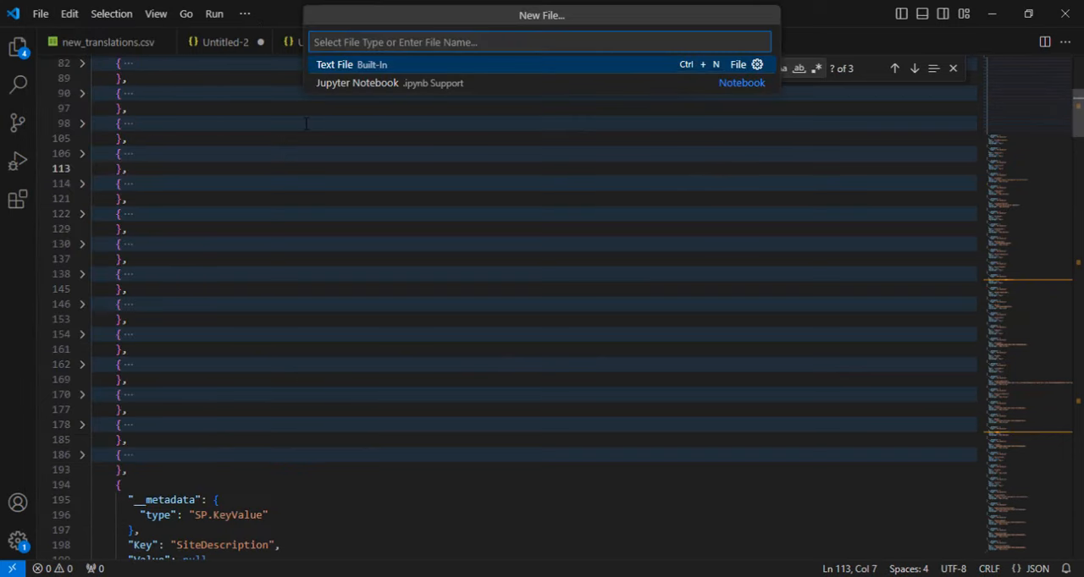
{"action": "left_click", "coordinate": [339, 72]}
{"action": "left_click", "coordinate": [169, 68]}
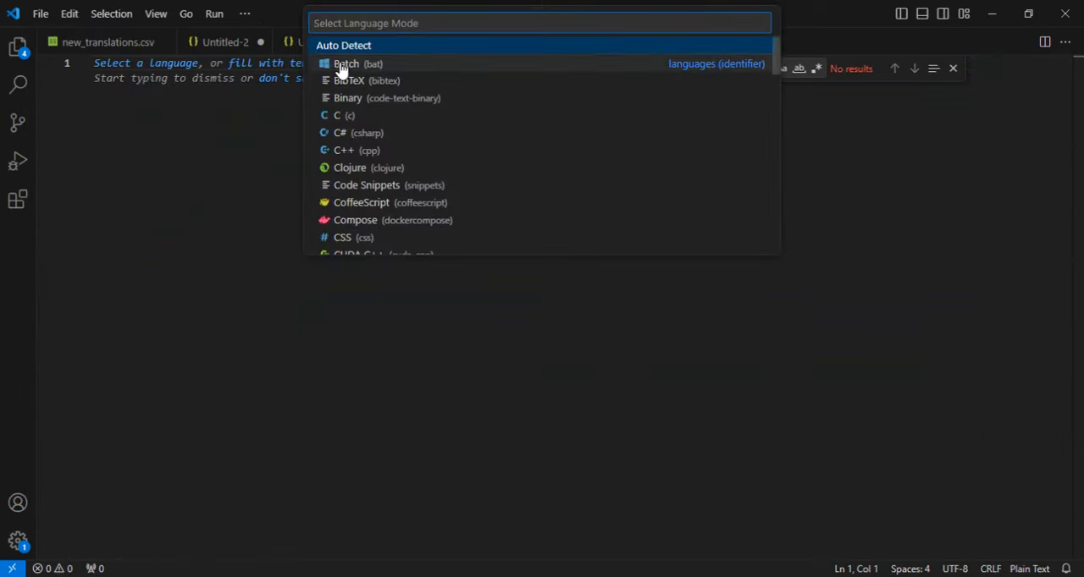
{"action": "type", "text": "json"}
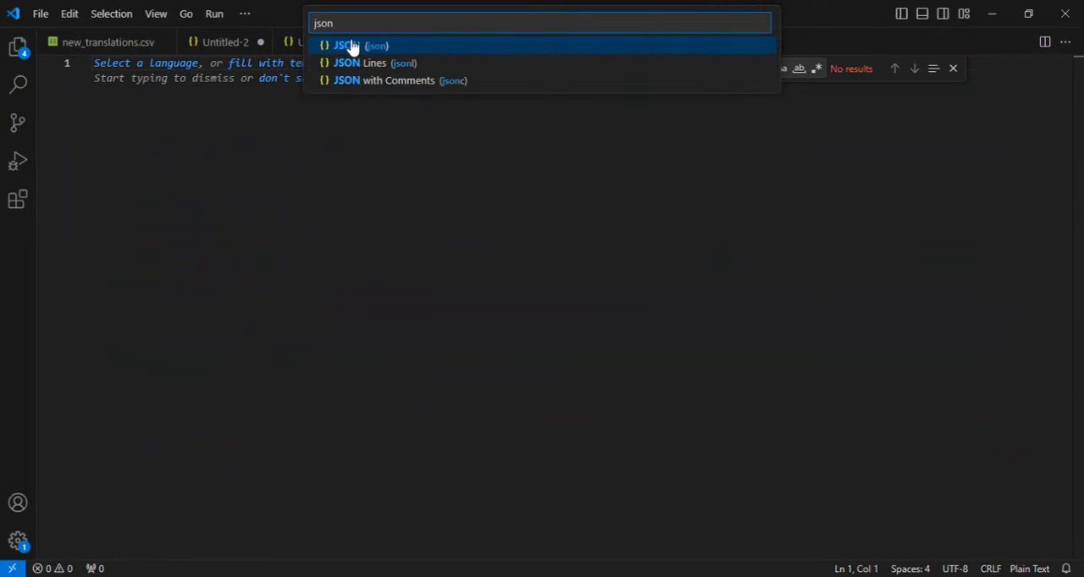
{"action": "left_click", "coordinate": [351, 48]}
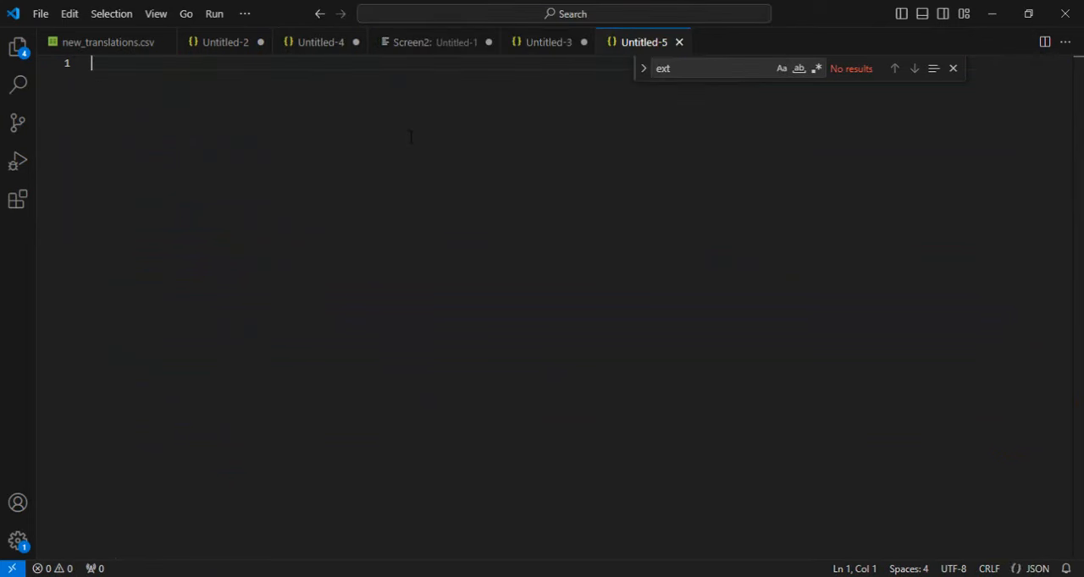
{"action": "key", "text": "ctrl+v"}
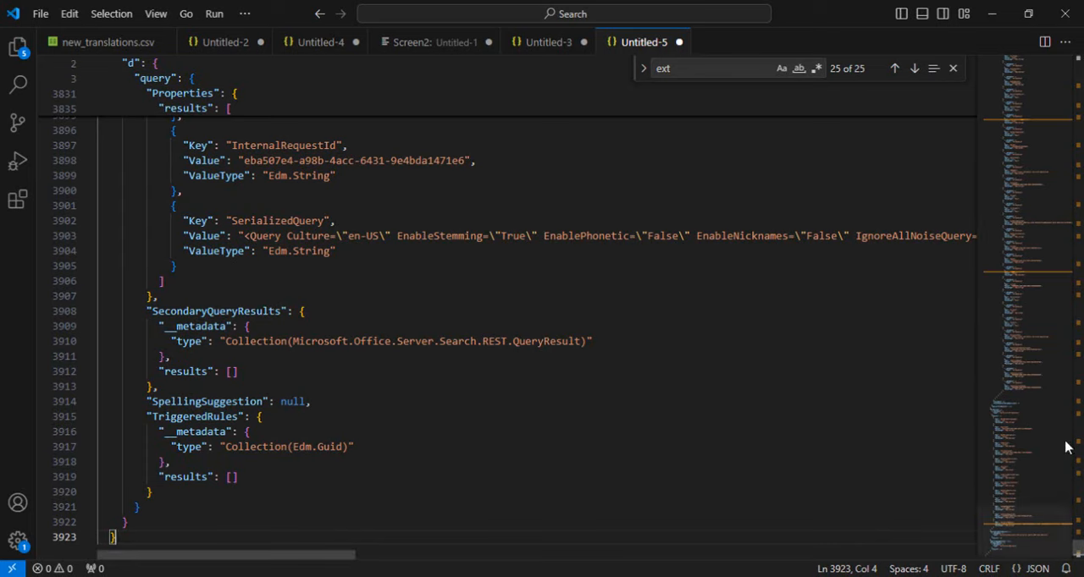
Step: Examine the pasted JSON from its beginning, following PrimaryQueryResult, RelevantResults, Properties and Table down to the row cell results, with CustomResults collapsed
{"action": "left_click_drag", "start_coordinate": [1080, 549], "coordinate": [1080, 59]}
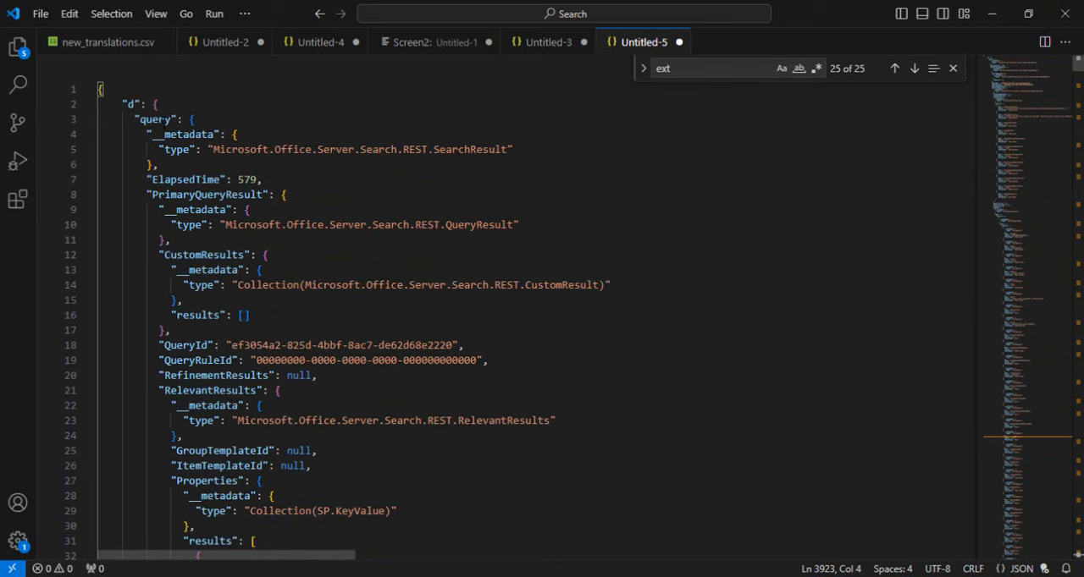
{"action": "double_click", "coordinate": [168, 194]}
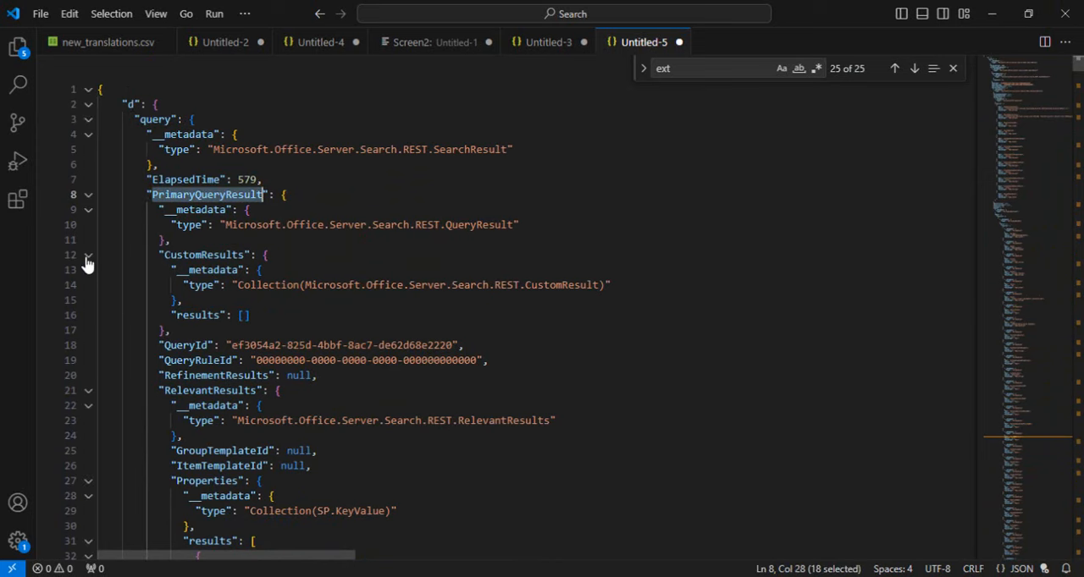
{"action": "left_click", "coordinate": [88, 256]}
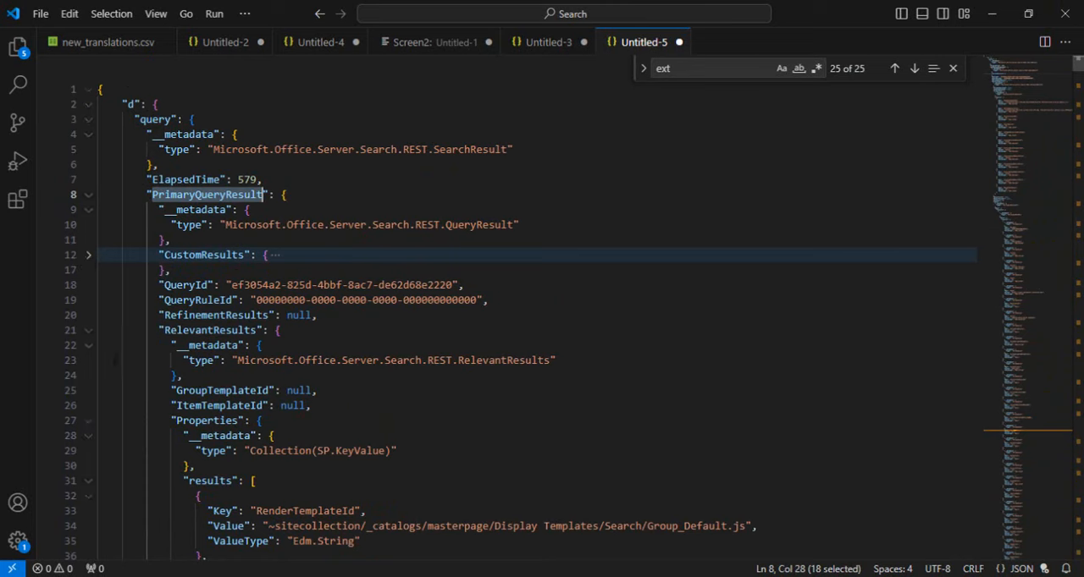
{"action": "double_click", "coordinate": [195, 330]}
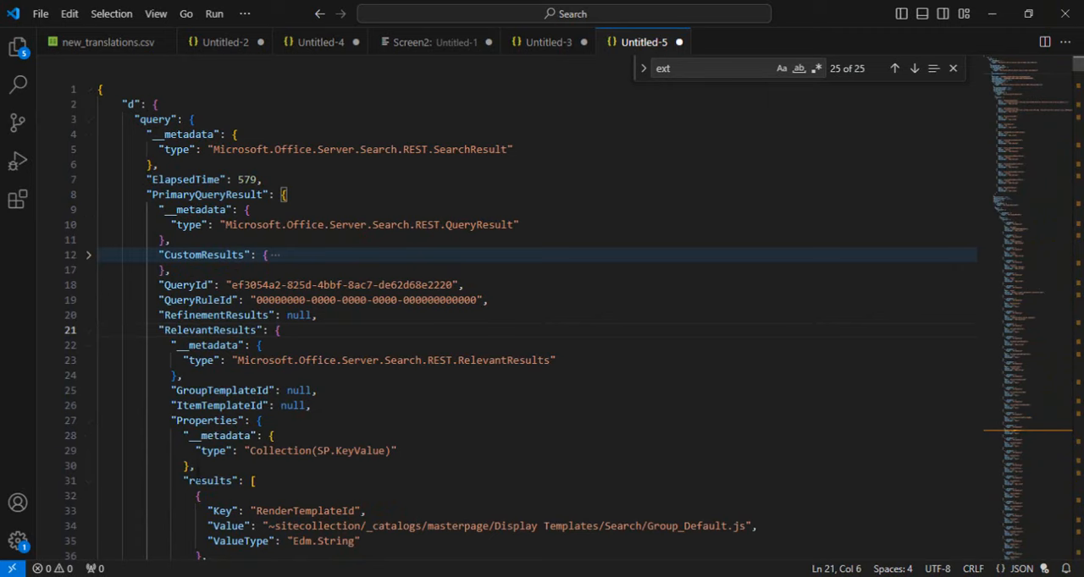
{"action": "left_click", "coordinate": [202, 481]}
{"action": "key", "text": "Down"}
{"action": "key", "text": "Down"}
{"action": "key", "text": "Down"}
{"action": "key", "text": "Down"}
{"action": "key", "text": "Down"}
{"action": "key", "text": "Down"}
{"action": "key", "text": "Down"}
{"action": "key", "text": "Down"}
{"action": "key", "text": "Down"}
{"action": "key", "text": "Down"}
{"action": "key", "text": "Down"}
{"action": "key", "text": "Down"}
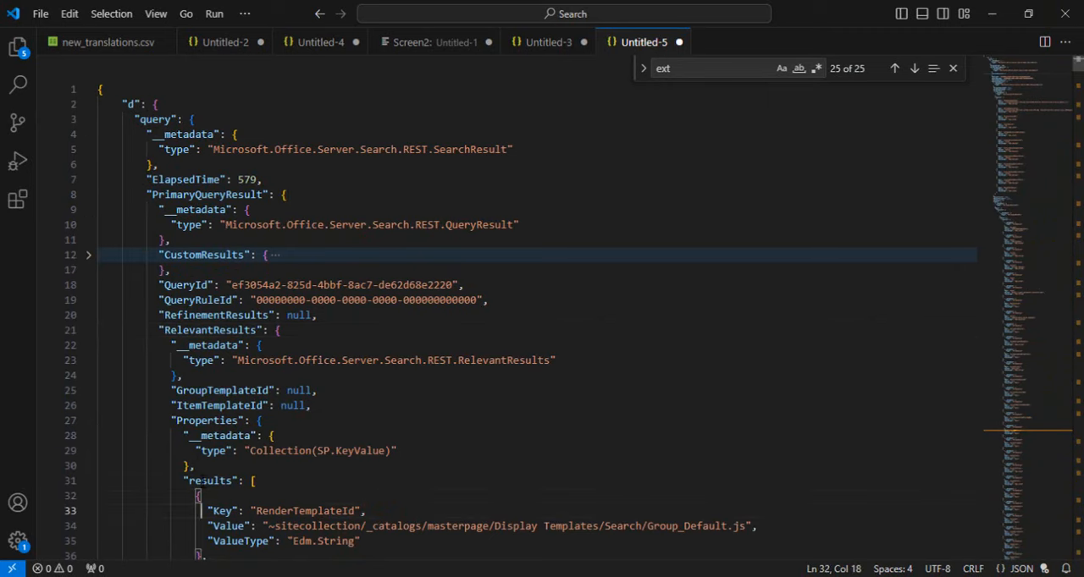
{"action": "key", "text": "Down"}
{"action": "key", "text": "Down"}
{"action": "key", "text": "Down"}
{"action": "key", "text": "Down"}
{"action": "key", "text": "Down"}
{"action": "key", "text": "Down"}
{"action": "key", "text": "Down"}
{"action": "key", "text": "Down"}
{"action": "key", "text": "Down"}
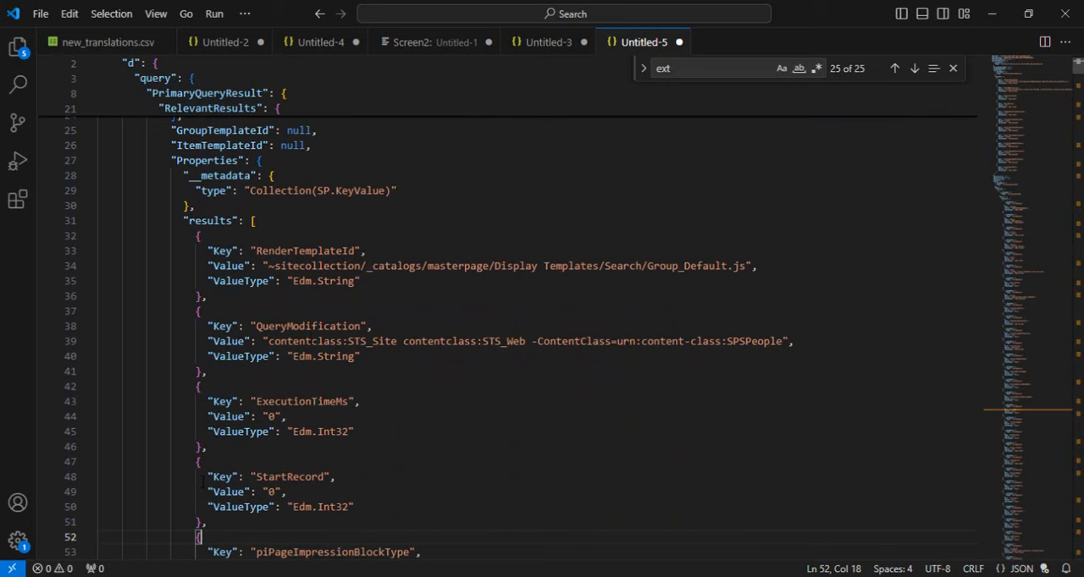
{"action": "left_click", "coordinate": [385, 428]}
{"action": "key", "text": "Down"}
{"action": "key", "text": "Down"}
{"action": "key", "text": "Down"}
{"action": "key", "text": "Down"}
{"action": "key", "text": "Down"}
{"action": "key", "text": "Down"}
{"action": "key", "text": "Down"}
{"action": "key", "text": "Down"}
{"action": "key", "text": "Down"}
{"action": "key", "text": "Down"}
{"action": "key", "text": "Down"}
{"action": "key", "text": "Down"}
{"action": "key", "text": "Down"}
{"action": "key", "text": "Down"}
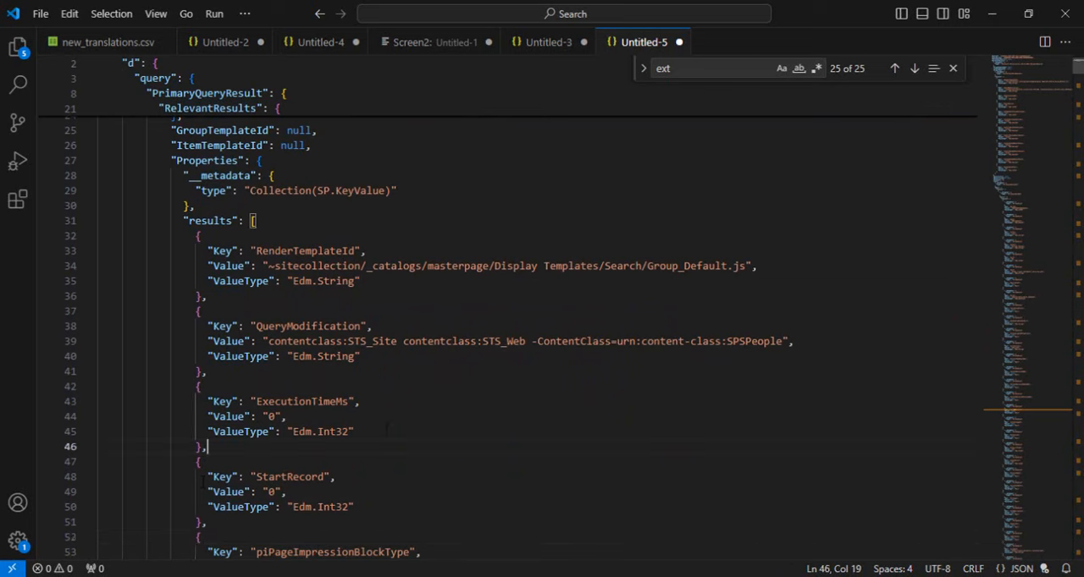
{"action": "key", "text": "Down"}
{"action": "key", "text": "Down"}
{"action": "key", "text": "Down"}
{"action": "key", "text": "Down"}
{"action": "key", "text": "Down"}
{"action": "key", "text": "Down"}
{"action": "key", "text": "Down"}
{"action": "key", "text": "Down"}
{"action": "key", "text": "Down"}
{"action": "key", "text": "Down"}
{"action": "key", "text": "Down"}
{"action": "key", "text": "Down"}
{"action": "key", "text": "Down"}
{"action": "key", "text": "Down"}
{"action": "key", "text": "Down"}
{"action": "key", "text": "Down"}
{"action": "key", "text": "Down"}
{"action": "key", "text": "Down"}
{"action": "key", "text": "Down"}
{"action": "key", "text": "Down"}
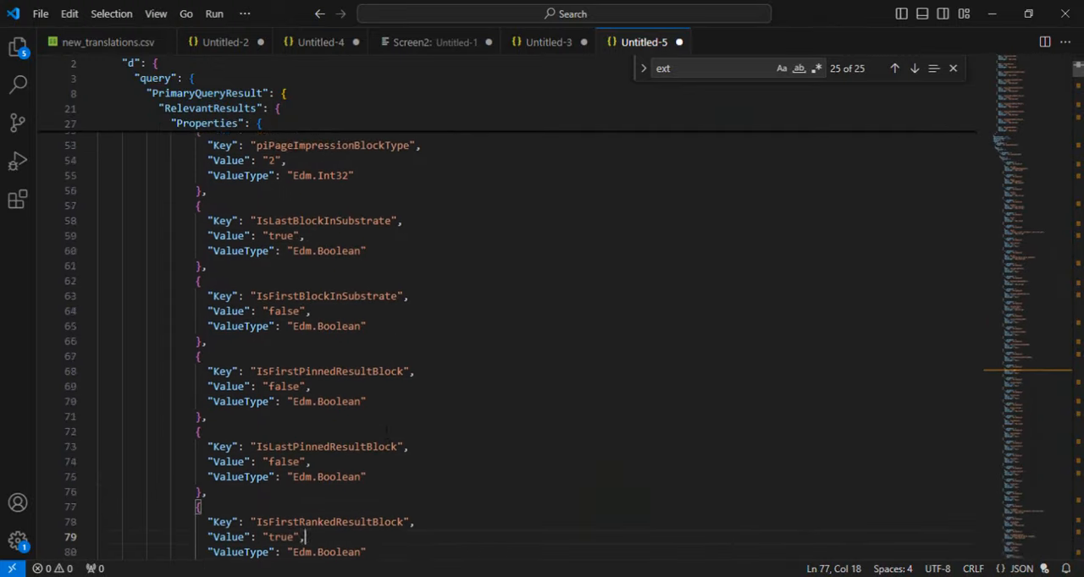
{"action": "key", "text": "Down"}
{"action": "key", "text": "Down"}
{"action": "key", "text": "Down"}
{"action": "key", "text": "Down"}
{"action": "key", "text": "Down"}
{"action": "key", "text": "Down"}
{"action": "key", "text": "Down"}
{"action": "key", "text": "Down"}
{"action": "key", "text": "Down"}
{"action": "key", "text": "Down"}
{"action": "key", "text": "Down"}
{"action": "key", "text": "Down"}
{"action": "key", "text": "Down"}
{"action": "key", "text": "Down"}
{"action": "key", "text": "Down"}
{"action": "key", "text": "Down"}
{"action": "key", "text": "Down"}
{"action": "key", "text": "Down"}
{"action": "key", "text": "Down"}
{"action": "key", "text": "Down"}
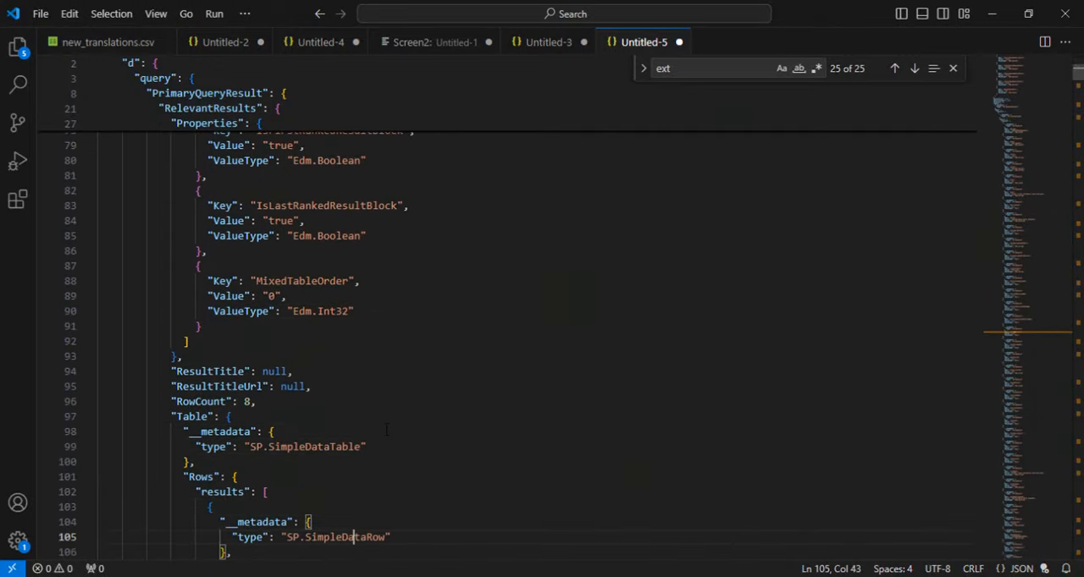
{"action": "key", "text": "Down"}
{"action": "key", "text": "Down"}
{"action": "key", "text": "Down"}
{"action": "key", "text": "Down"}
{"action": "key", "text": "Down"}
{"action": "key", "text": "Down"}
{"action": "key", "text": "Down"}
{"action": "key", "text": "Down"}
{"action": "key", "text": "Down"}
{"action": "key", "text": "Down"}
{"action": "key", "text": "Down"}
{"action": "key", "text": "Down"}
{"action": "key", "text": "Down"}
{"action": "key", "text": "Down"}
{"action": "key", "text": "Down"}
{"action": "key", "text": "Down"}
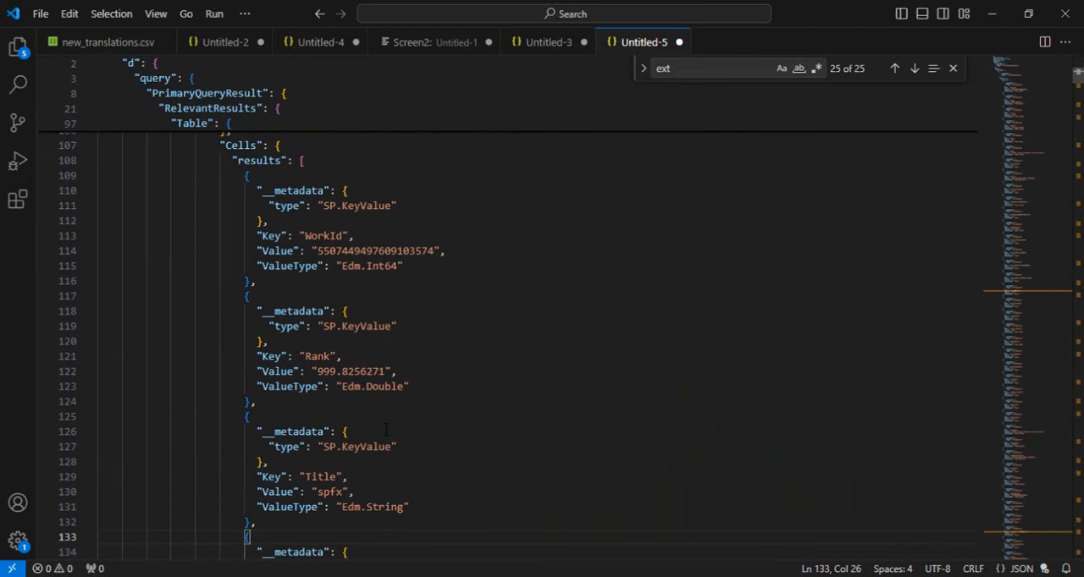
Step: Search the JSON for "sitename", examine the SiteName key's value, and return to the beginning of the file
{"action": "key", "text": "ctrl+f"}
{"action": "type", "text": "sitename"}
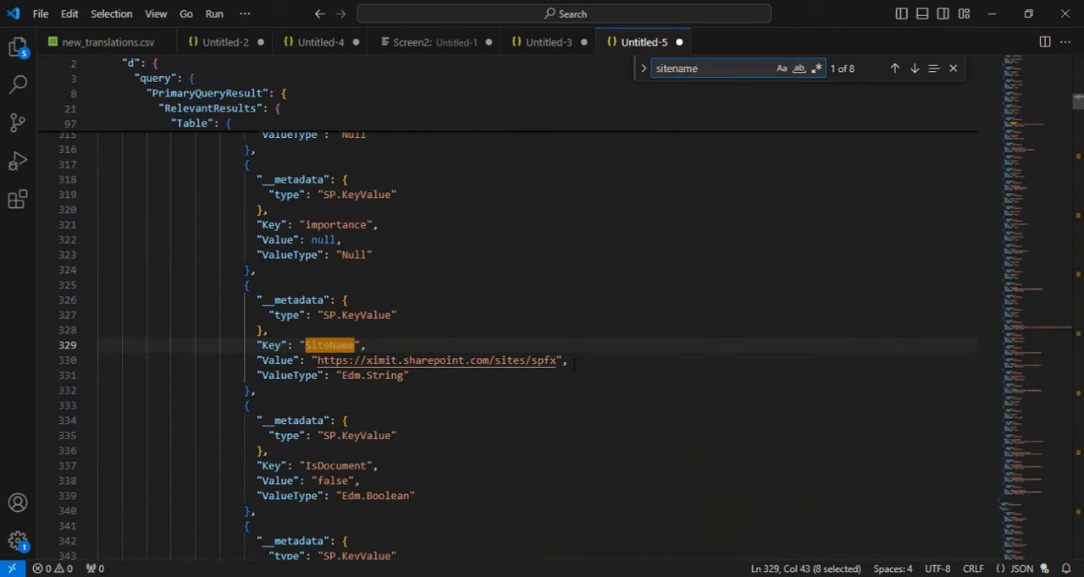
{"action": "left_click_drag", "start_coordinate": [574, 364], "coordinate": [317, 359]}
{"action": "key", "text": "Up"}
{"action": "key", "text": "Up"}
{"action": "key", "text": "Up"}
{"action": "key", "text": "Up"}
{"action": "key", "text": "Up"}
{"action": "key", "text": "Up"}
{"action": "key", "text": "Up"}
{"action": "key", "text": "Up"}
{"action": "key", "text": "Up"}
{"action": "key", "text": "Up"}
{"action": "key", "text": "Up"}
{"action": "key", "text": "Up"}
{"action": "key", "text": "Up"}
{"action": "key", "text": "Up"}
{"action": "key", "text": "Up"}
{"action": "key", "text": "Up"}
{"action": "key", "text": "Up"}
{"action": "key", "text": "Up"}
{"action": "key", "text": "Up"}
{"action": "key", "text": "Up"}
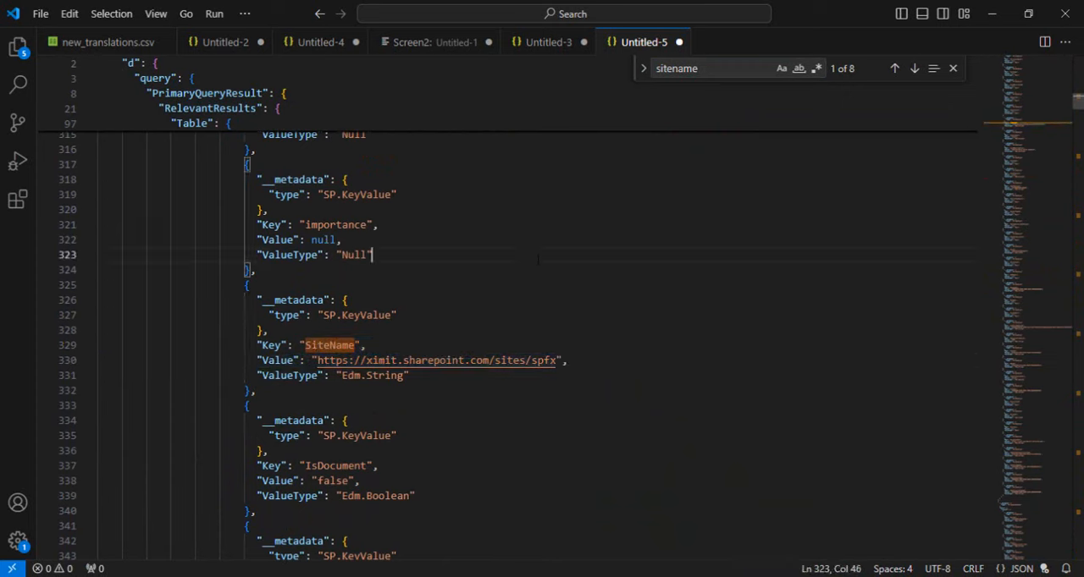
{"action": "key", "text": "Up"}
{"action": "key", "text": "Up"}
{"action": "key", "text": "Up"}
{"action": "key", "text": "Up"}
{"action": "key", "text": "Up"}
{"action": "key", "text": "Up"}
{"action": "key", "text": "Up"}
{"action": "key", "text": "Up"}
{"action": "key", "text": "Up"}
{"action": "key", "text": "Up"}
{"action": "key", "text": "Up"}
{"action": "key", "text": "Up"}
{"action": "key", "text": "Up"}
{"action": "key", "text": "Up"}
{"action": "key", "text": "Up"}
{"action": "key", "text": "Up"}
{"action": "key", "text": "Up"}
{"action": "key", "text": "Up"}
{"action": "key", "text": "Up"}
{"action": "key", "text": "Up"}
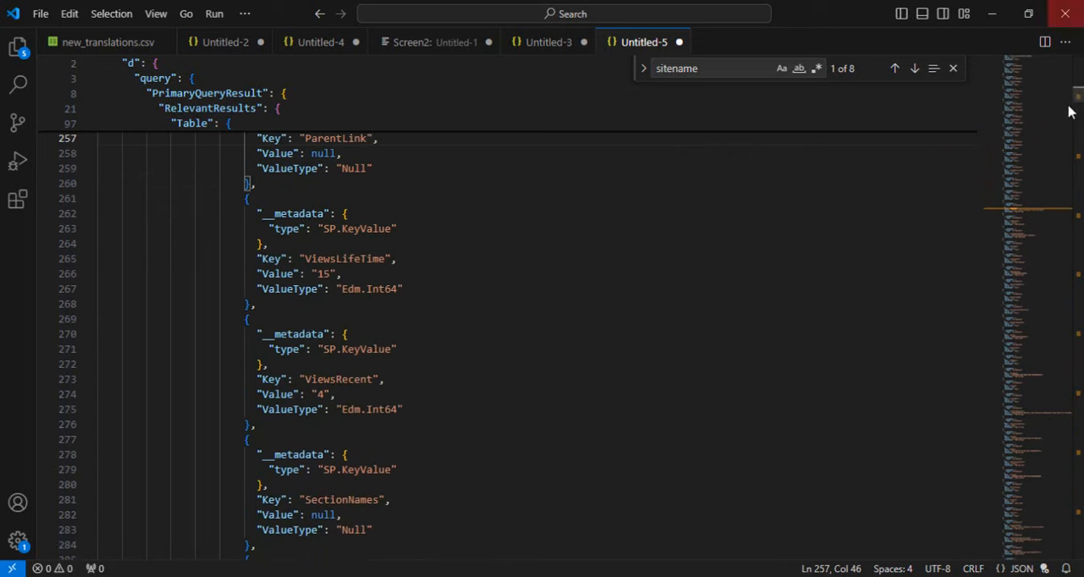
{"action": "scroll", "coordinate": [1078, 101], "scroll_direction": "up", "scroll_amount": 5}
{"action": "left_click_drag", "start_coordinate": [1078, 101], "coordinate": [1078, 64]}
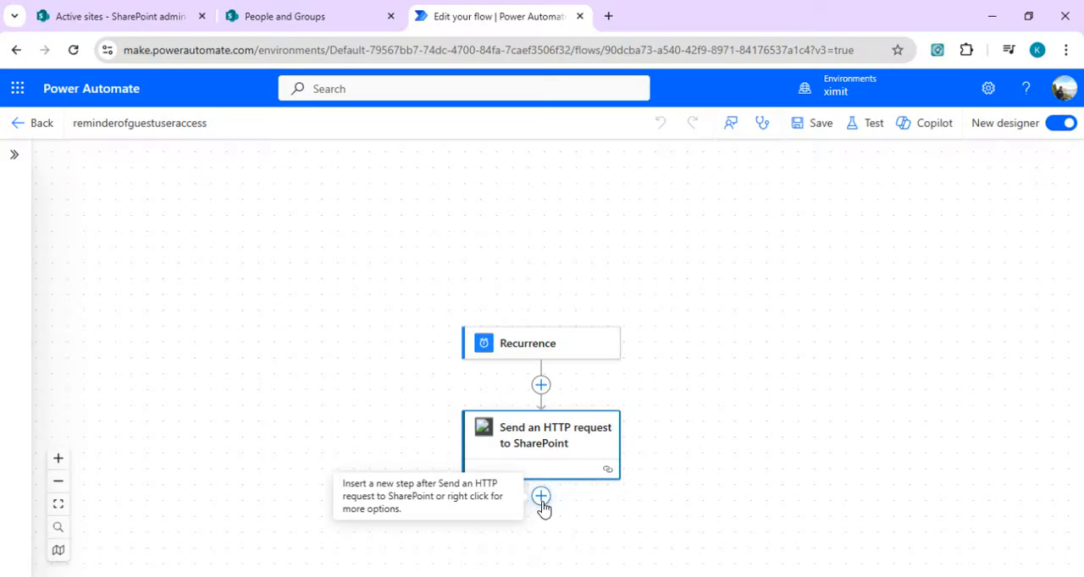
Step: In the Power Automate flow, add a Compose action after Send an HTTP request to SharePoint and set its Inputs to the request's Body
{"action": "left_click", "coordinate": [541, 497]}
{"action": "left_click", "coordinate": [630, 488]}
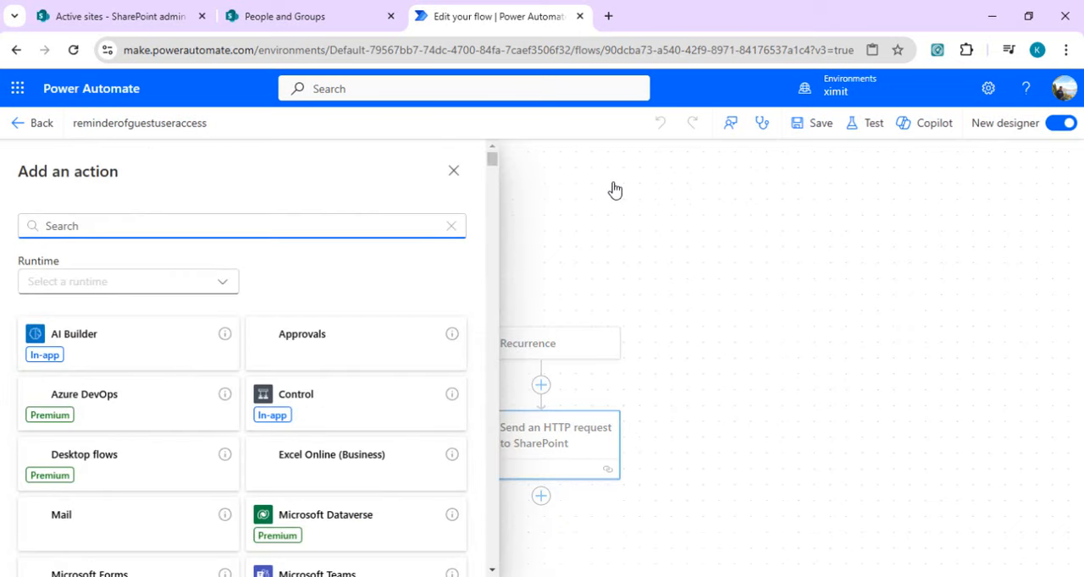
{"action": "type", "text": "compose"}
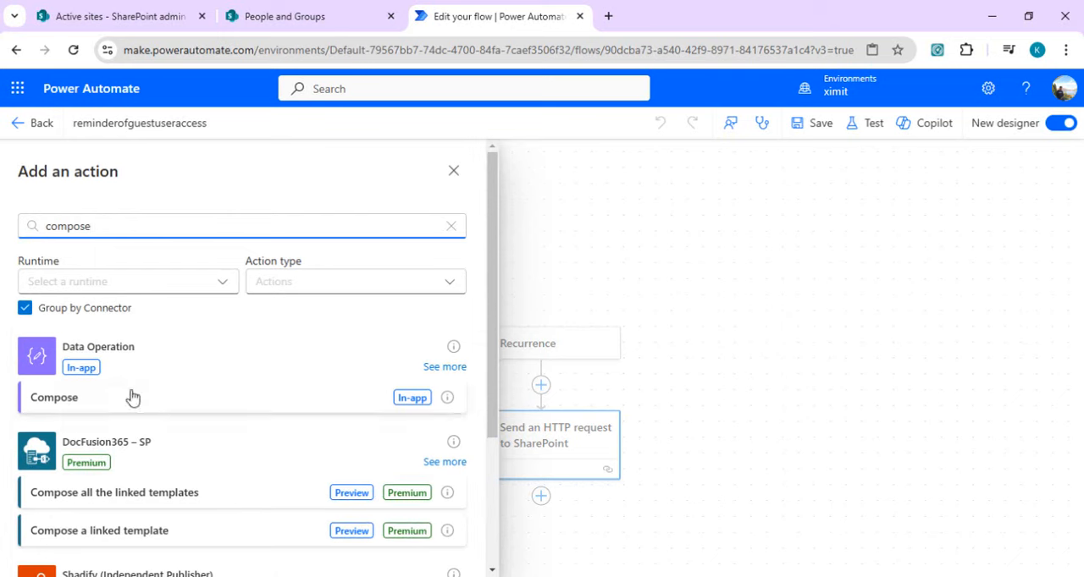
{"action": "left_click", "coordinate": [131, 398]}
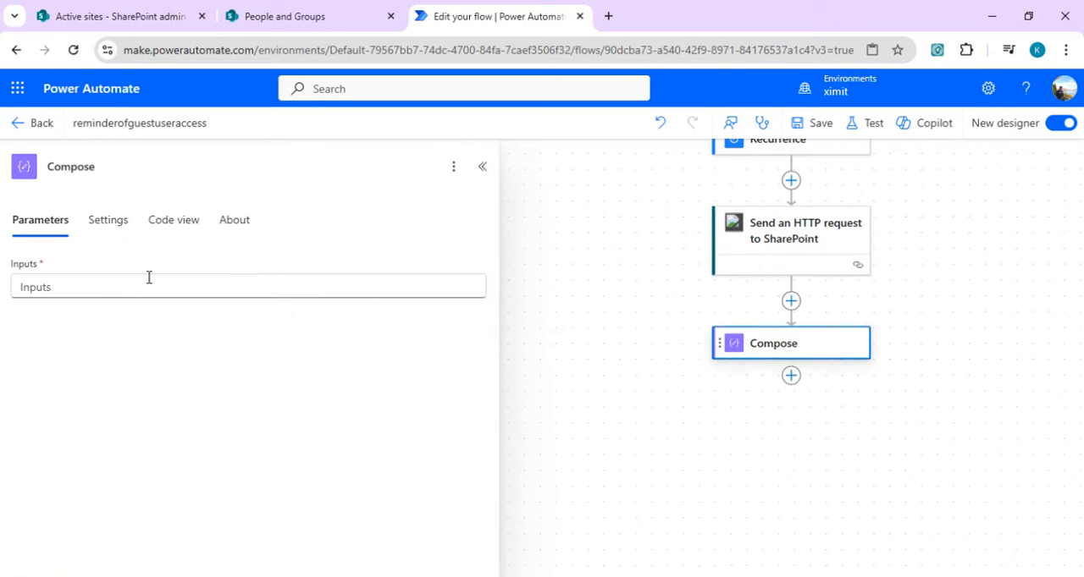
{"action": "left_click", "coordinate": [168, 284]}
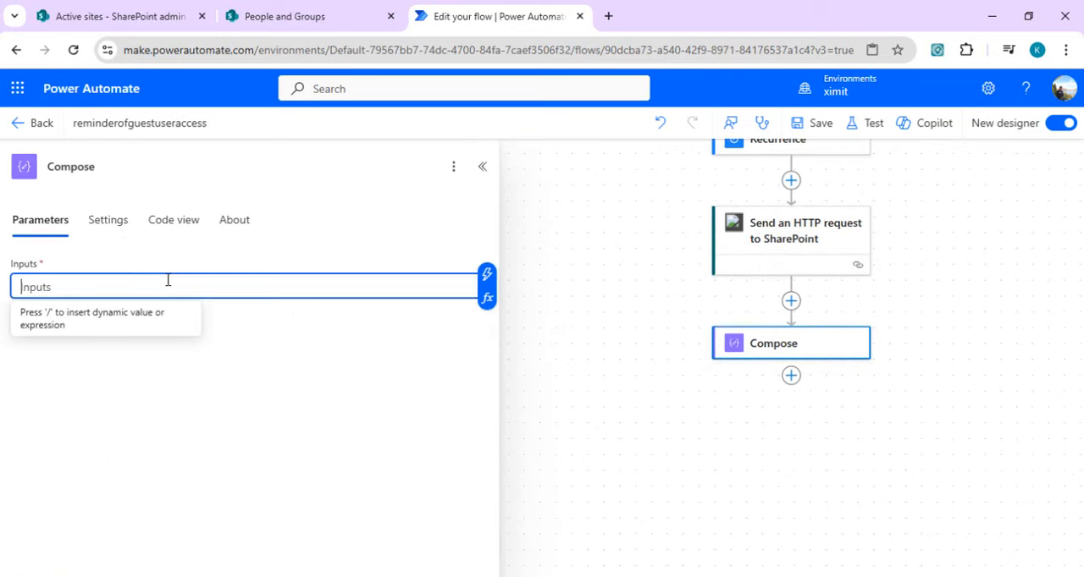
{"action": "left_click", "coordinate": [487, 285]}
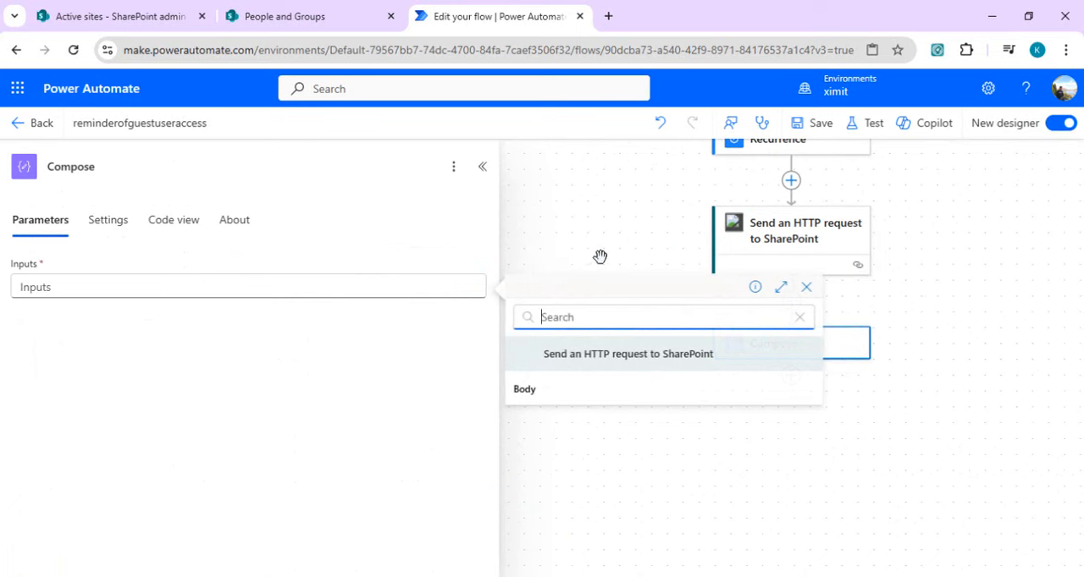
{"action": "left_click", "coordinate": [530, 401]}
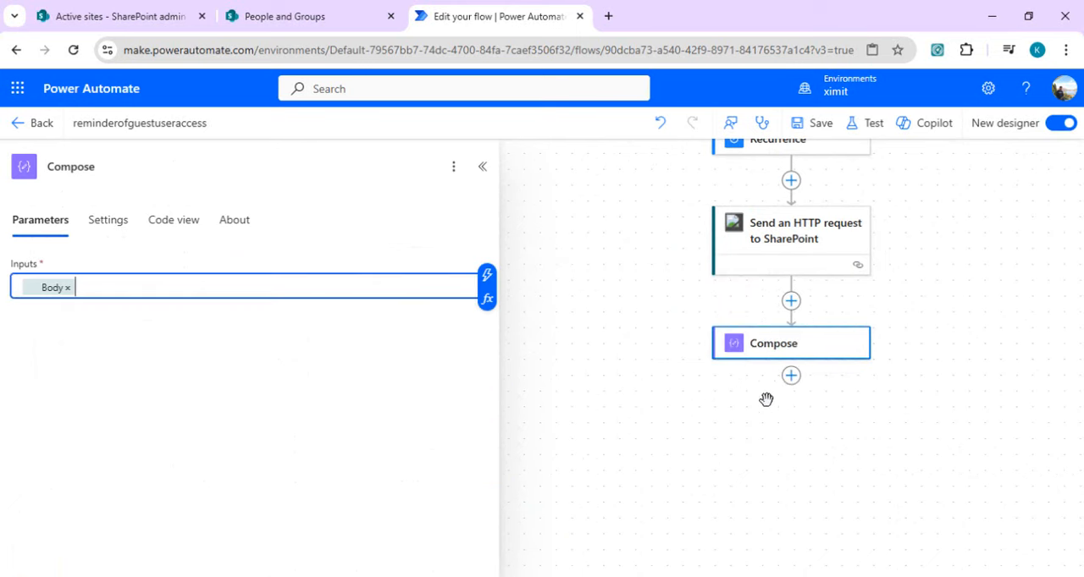
Step: Check the results array in the Visual Studio Code JSON, and add an Apply to each control after the Compose action in the flow
{"action": "left_click", "coordinate": [790, 376]}
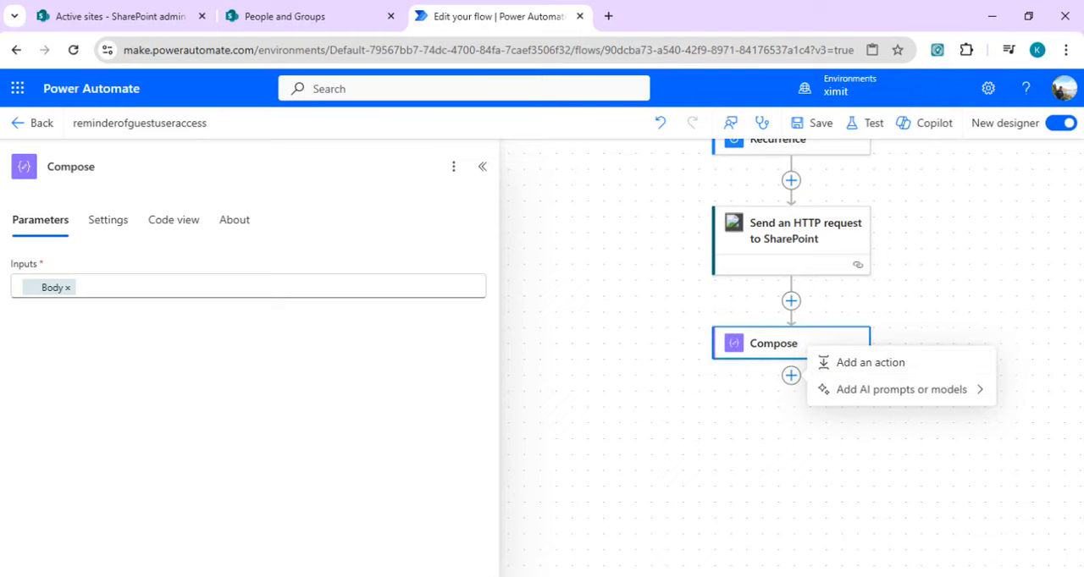
{"action": "left_click", "coordinate": [642, 575]}
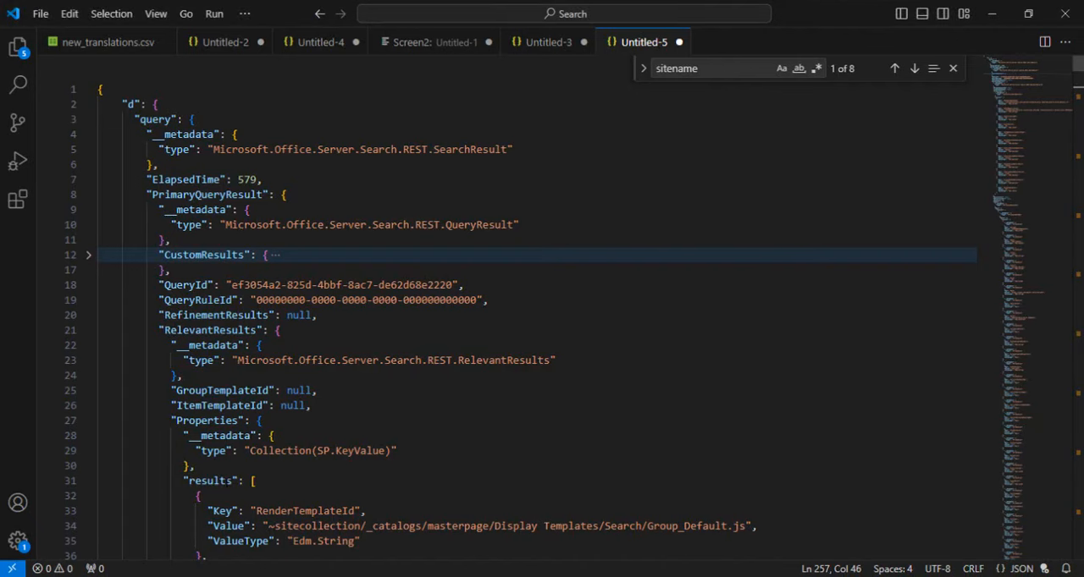
{"action": "triple_click", "coordinate": [227, 481]}
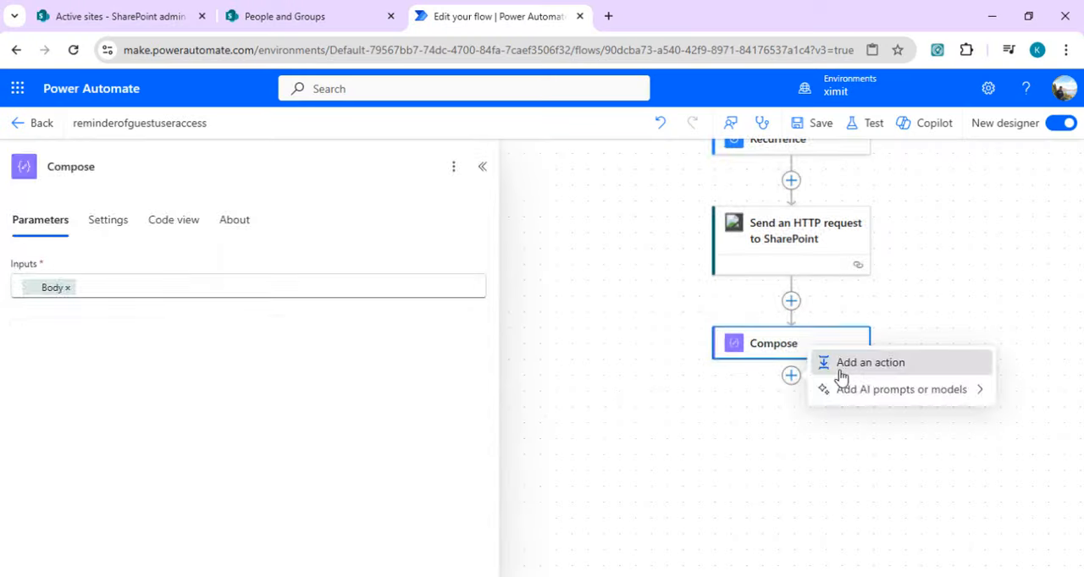
{"action": "left_click", "coordinate": [842, 362]}
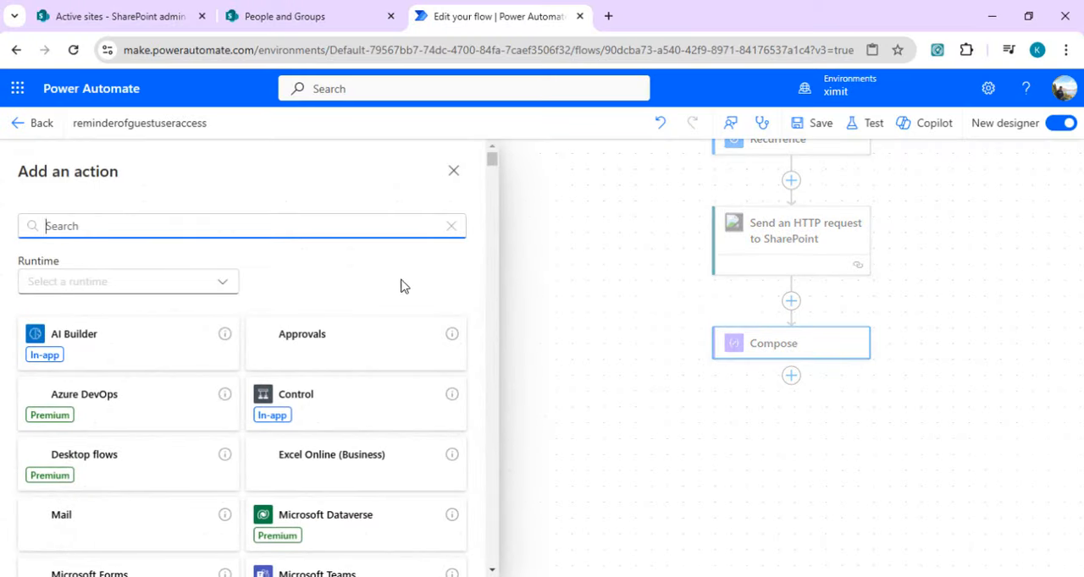
{"action": "type", "text": "app"}
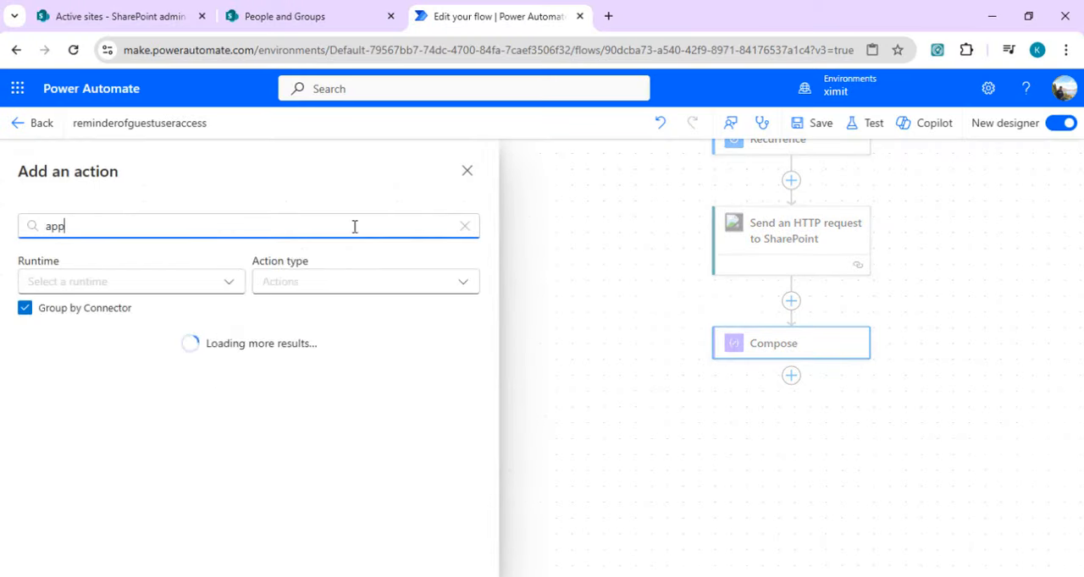
{"action": "type", "text": "ly to each"}
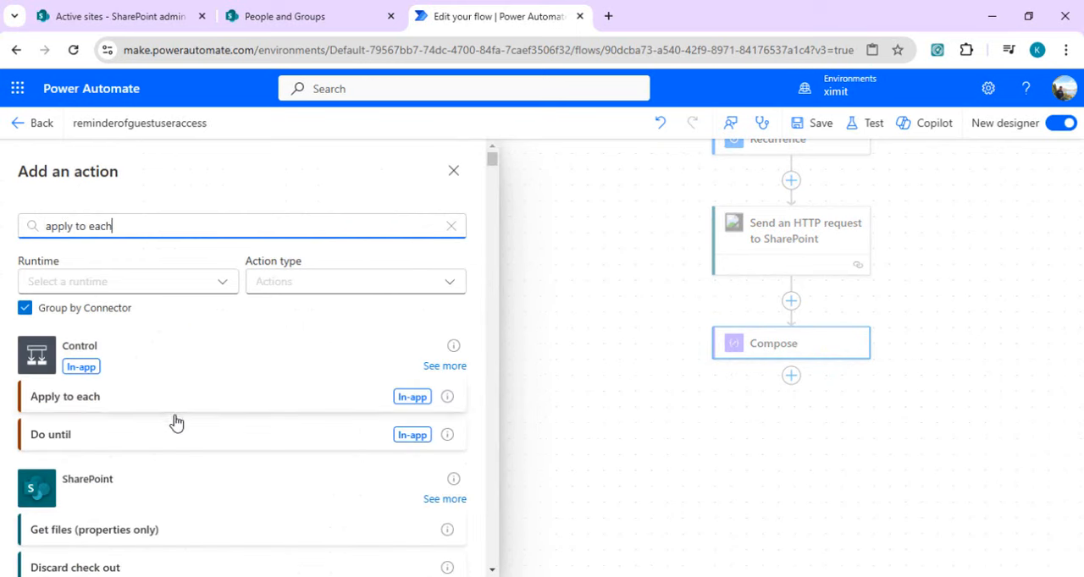
{"action": "left_click", "coordinate": [185, 408]}
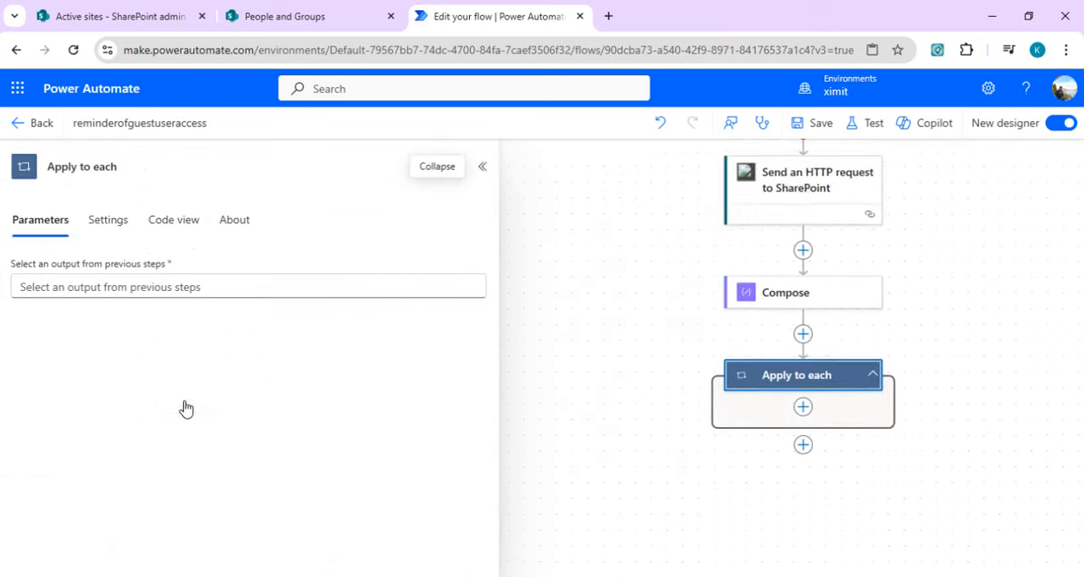
Step: Open the expression editor for the Apply to each control's output from previous steps
{"action": "left_click", "coordinate": [246, 287]}
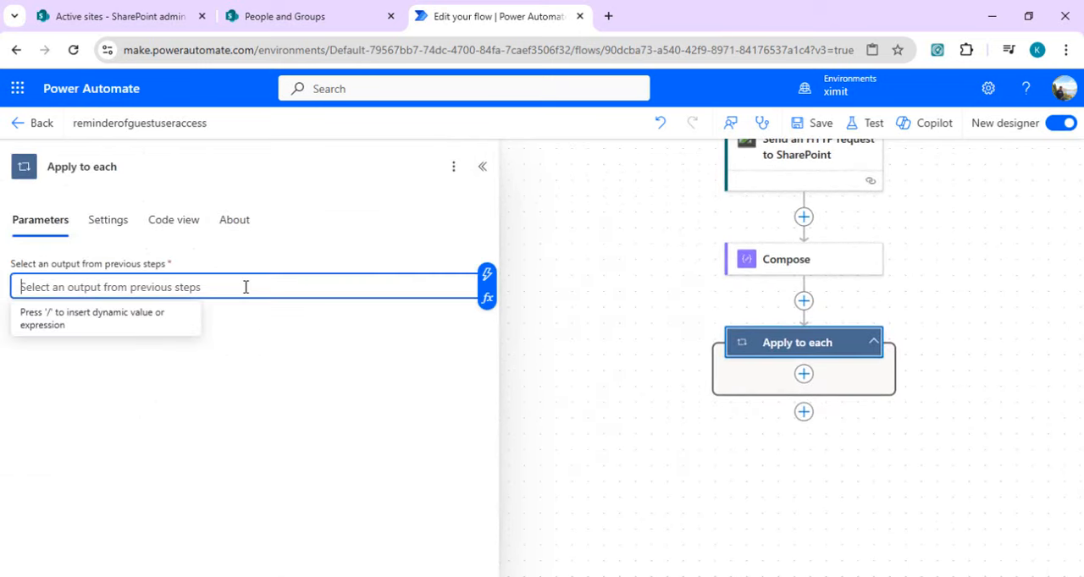
{"action": "left_click", "coordinate": [487, 299]}
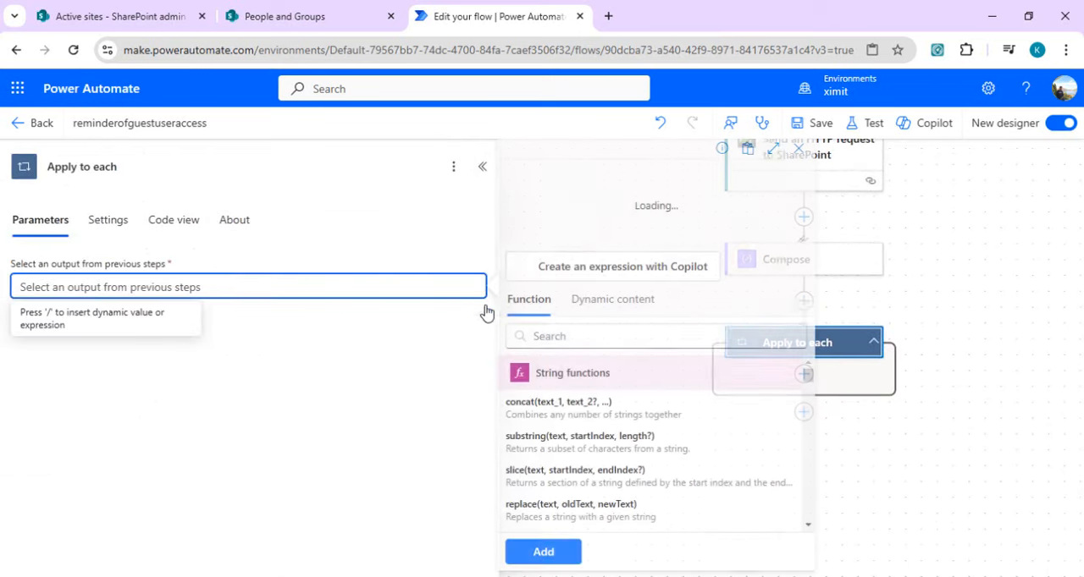
{"action": "left_click", "coordinate": [576, 339]}
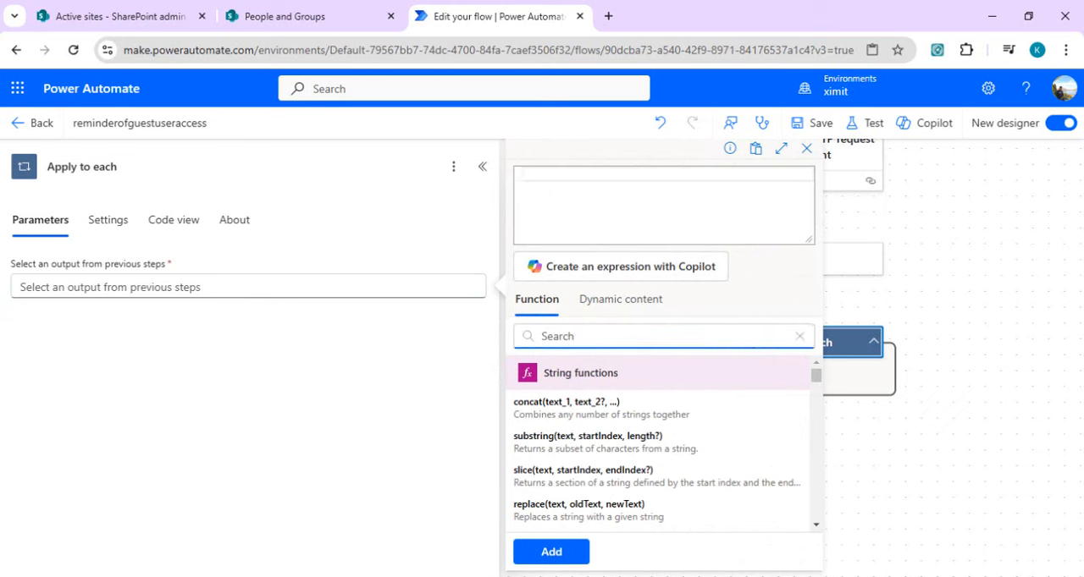
Step: Switch to Notepad and examine the outputs('Compose') expression segment by segment, from query and PrimaryQueryResult through RelevantResults, Table and Rows
{"action": "left_click", "coordinate": [584, 576]}
{"action": "left_click", "coordinate": [779, 541]}
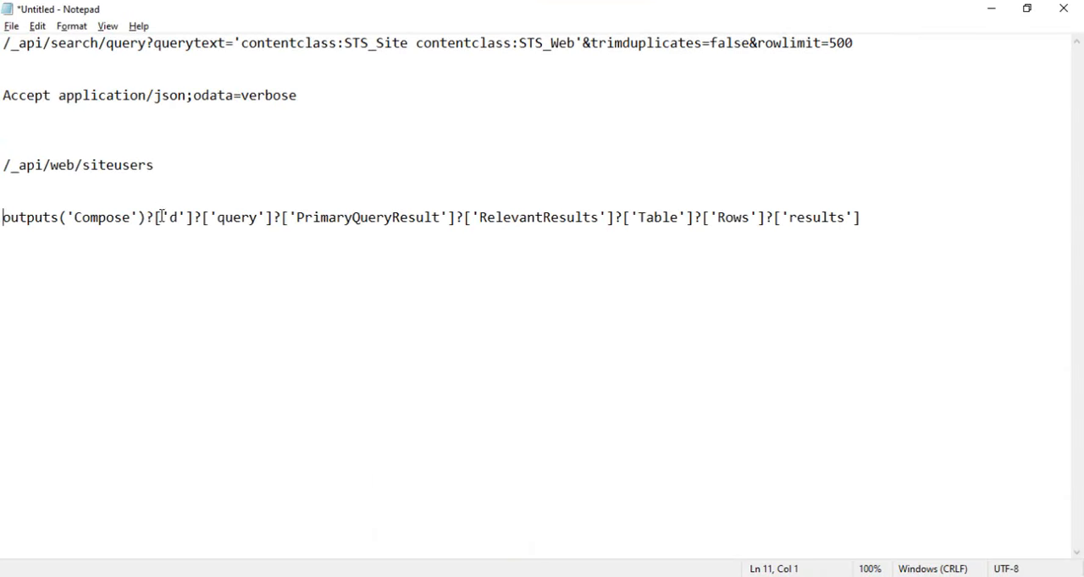
{"action": "left_click_drag", "start_coordinate": [157, 218], "coordinate": [280, 219]}
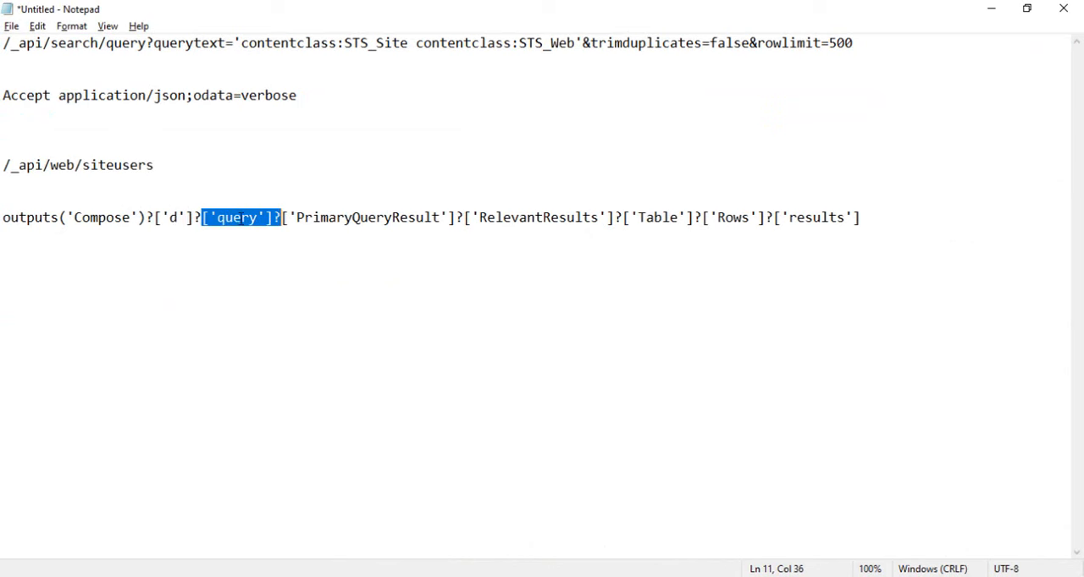
{"action": "double_click", "coordinate": [378, 218]}
{"action": "double_click", "coordinate": [570, 218]}
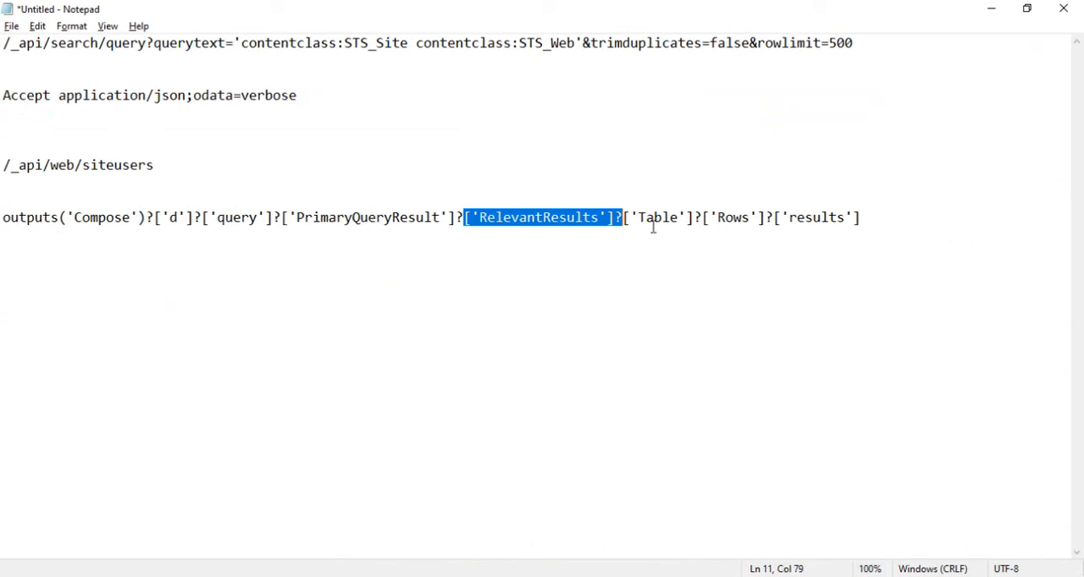
{"action": "double_click", "coordinate": [666, 217]}
{"action": "left_click", "coordinate": [733, 217]}
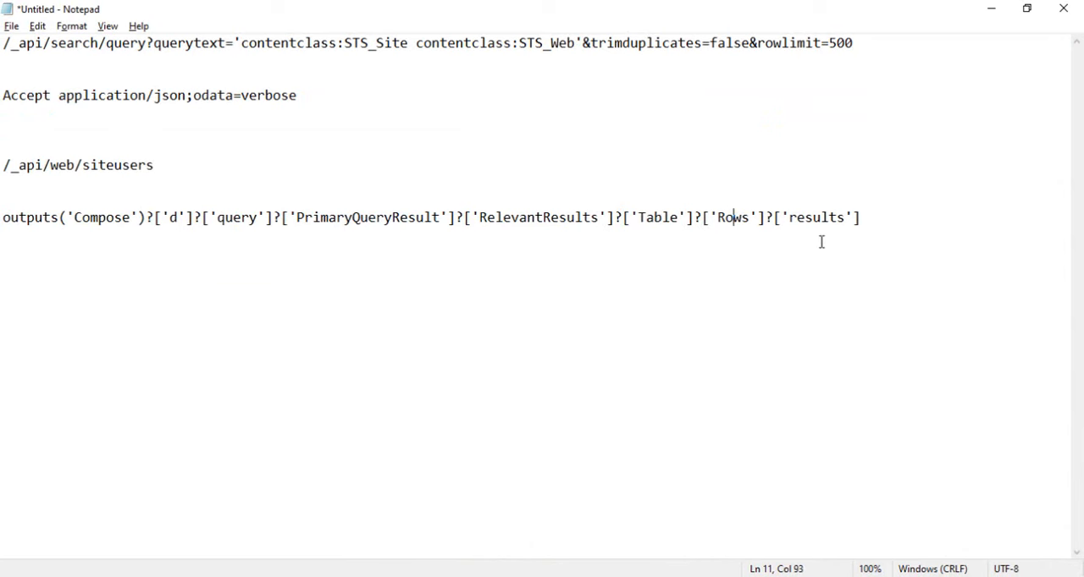
Step: Switch to the Visual Studio Code JSON, locate RelevantResults, and collapse the results array under Properties
{"action": "left_click", "coordinate": [641, 576]}
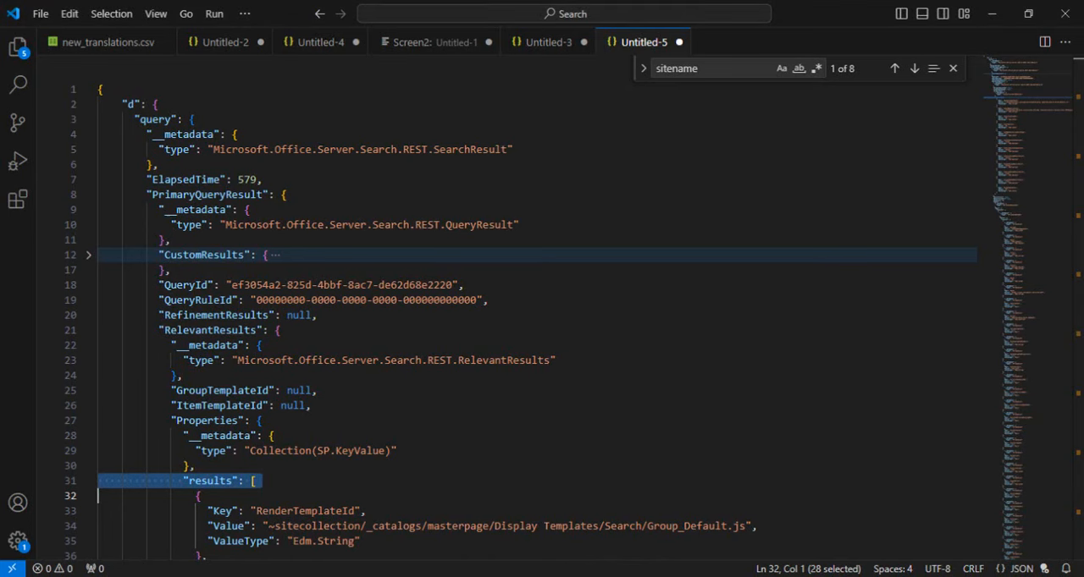
{"action": "left_click", "coordinate": [373, 470]}
{"action": "key", "text": "Down"}
{"action": "key", "text": "Down"}
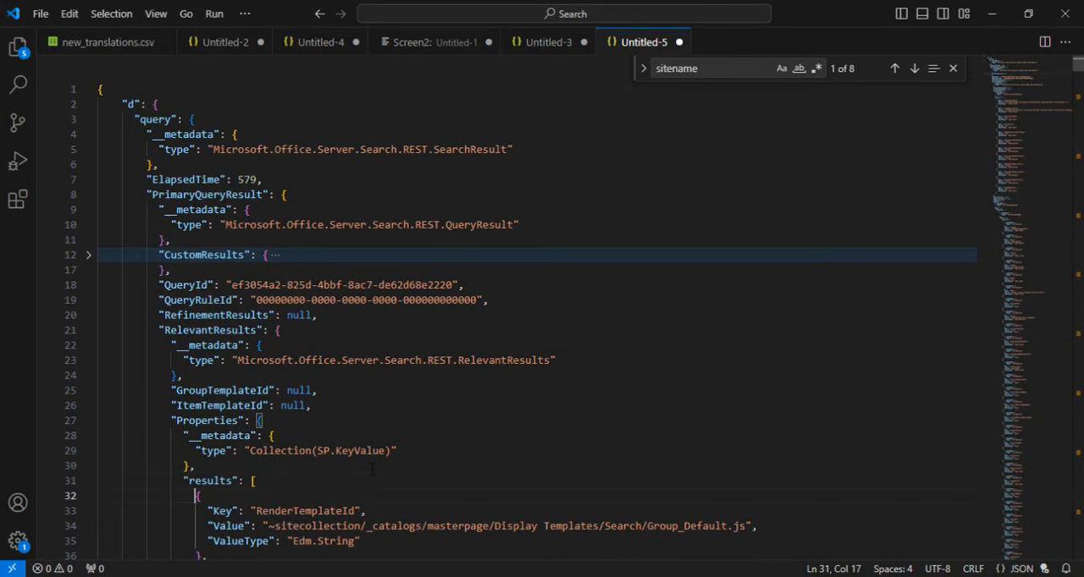
{"action": "key", "text": "Down"}
{"action": "key", "text": "Down"}
{"action": "key", "text": "Down"}
{"action": "key", "text": "Down"}
{"action": "key", "text": "Down"}
{"action": "key", "text": "Down"}
{"action": "key", "text": "Down"}
{"action": "key", "text": "Down"}
{"action": "key", "text": "Down"}
{"action": "key", "text": "Down"}
{"action": "key", "text": "Down"}
{"action": "key", "text": "Down"}
{"action": "key", "text": "Down"}
{"action": "key", "text": "Down"}
{"action": "key", "text": "Down"}
{"action": "key", "text": "Down"}
{"action": "key", "text": "Down"}
{"action": "key", "text": "Down"}
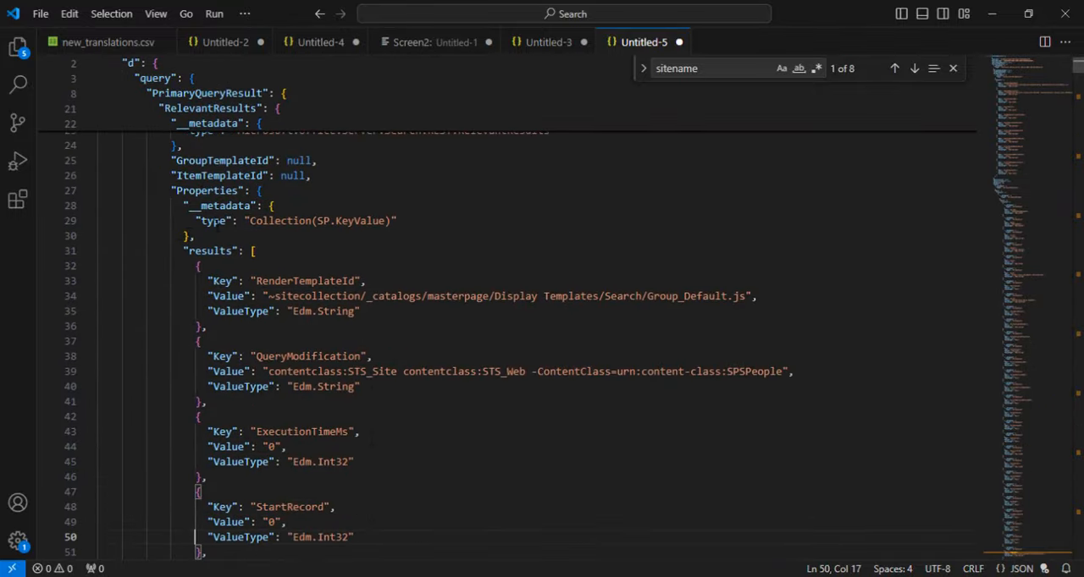
{"action": "left_click", "coordinate": [214, 221]}
{"action": "key", "text": "Up"}
{"action": "key", "text": "Up"}
{"action": "key", "text": "Up"}
{"action": "key", "text": "Up"}
{"action": "key", "text": "Up"}
{"action": "key", "text": "Up"}
{"action": "key", "text": "Up"}
{"action": "key", "text": "Up"}
{"action": "key", "text": "Up"}
{"action": "key", "text": "Up"}
{"action": "key", "text": "Up"}
{"action": "key", "text": "Up"}
{"action": "key", "text": "Up"}
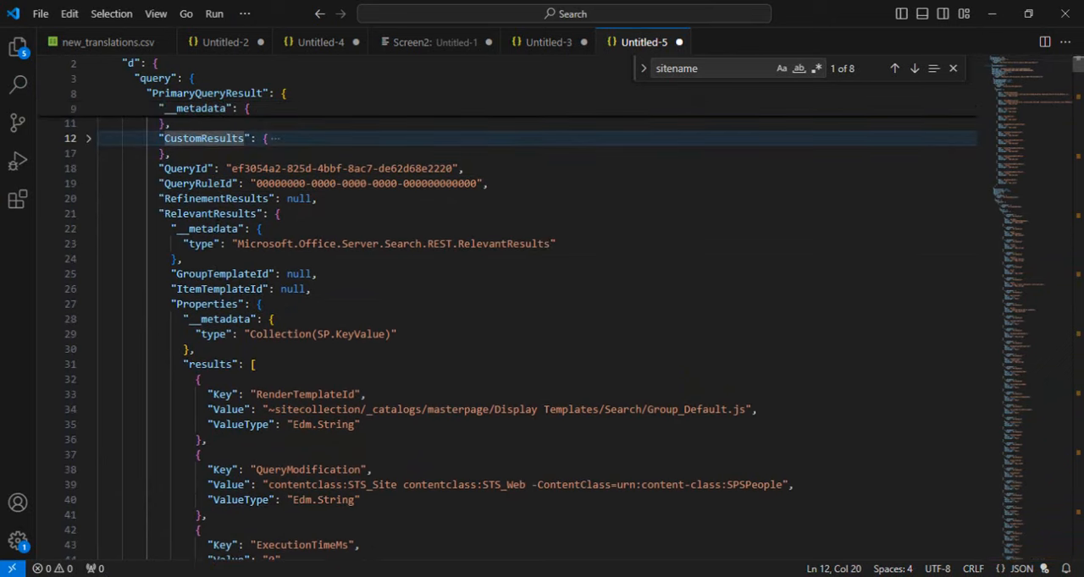
{"action": "double_click", "coordinate": [216, 214]}
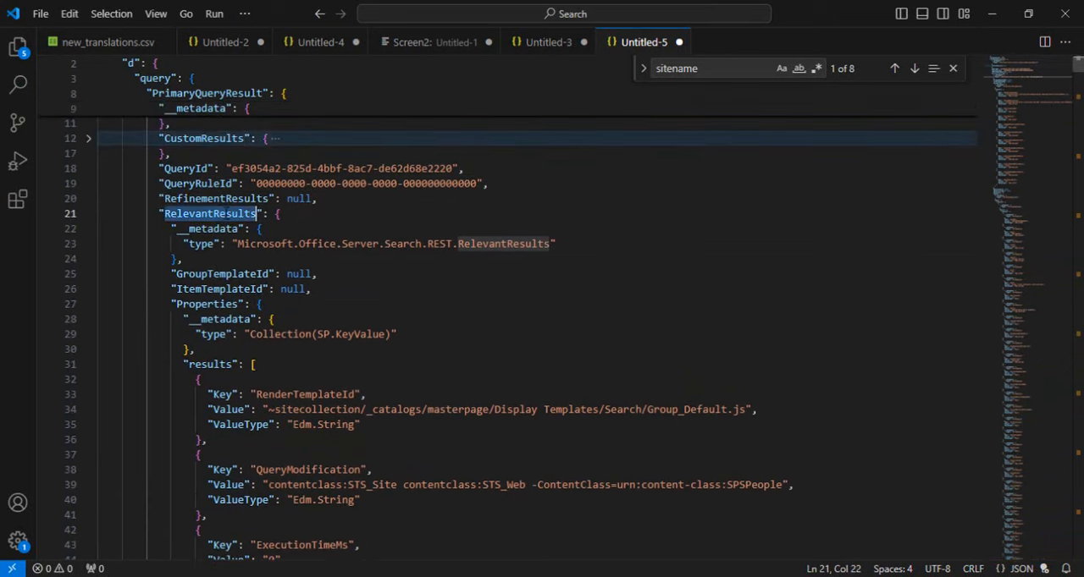
{"action": "double_click", "coordinate": [209, 364]}
{"action": "left_click", "coordinate": [88, 366]}
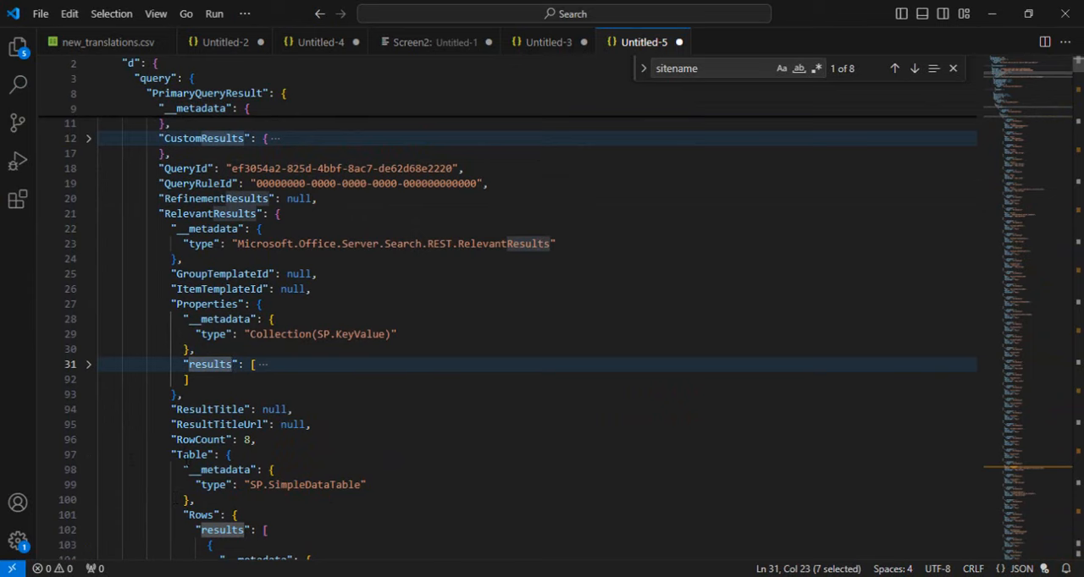
Step: Examine the JSON path from Table to Rows and its results array, down through the key-value entries in Cells
{"action": "double_click", "coordinate": [194, 456]}
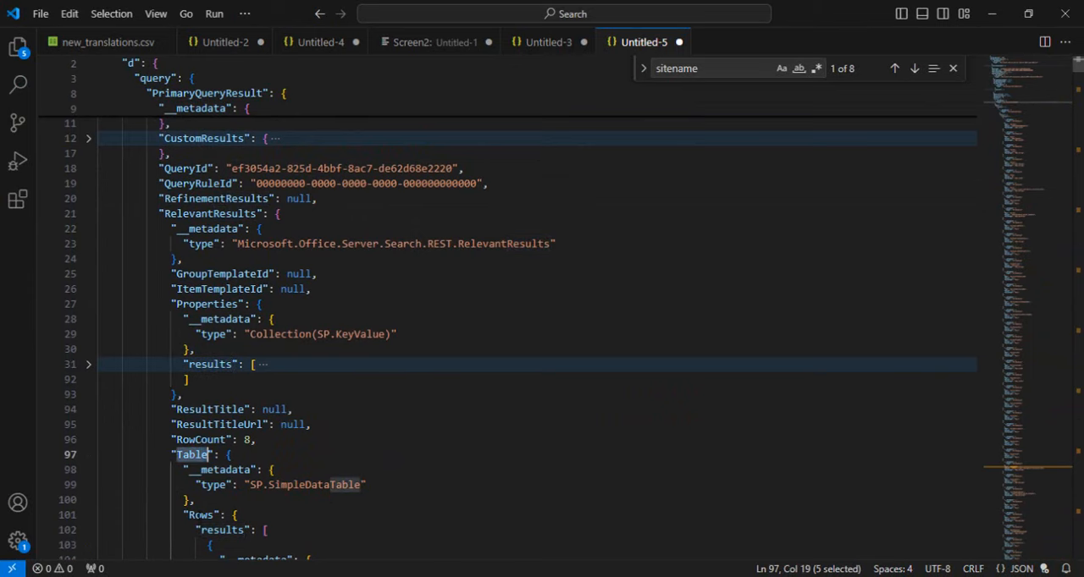
{"action": "double_click", "coordinate": [201, 516]}
{"action": "left_click", "coordinate": [213, 530]}
{"action": "key", "text": "Down"}
{"action": "key", "text": "Down"}
{"action": "key", "text": "Down"}
{"action": "key", "text": "Down"}
{"action": "key", "text": "Down"}
{"action": "key", "text": "Down"}
{"action": "key", "text": "Down"}
{"action": "key", "text": "Down"}
{"action": "key", "text": "Down"}
{"action": "key", "text": "Down"}
{"action": "key", "text": "Down"}
{"action": "key", "text": "Down"}
{"action": "key", "text": "Down"}
{"action": "key", "text": "Down"}
{"action": "key", "text": "Down"}
{"action": "key", "text": "Down"}
{"action": "key", "text": "Down"}
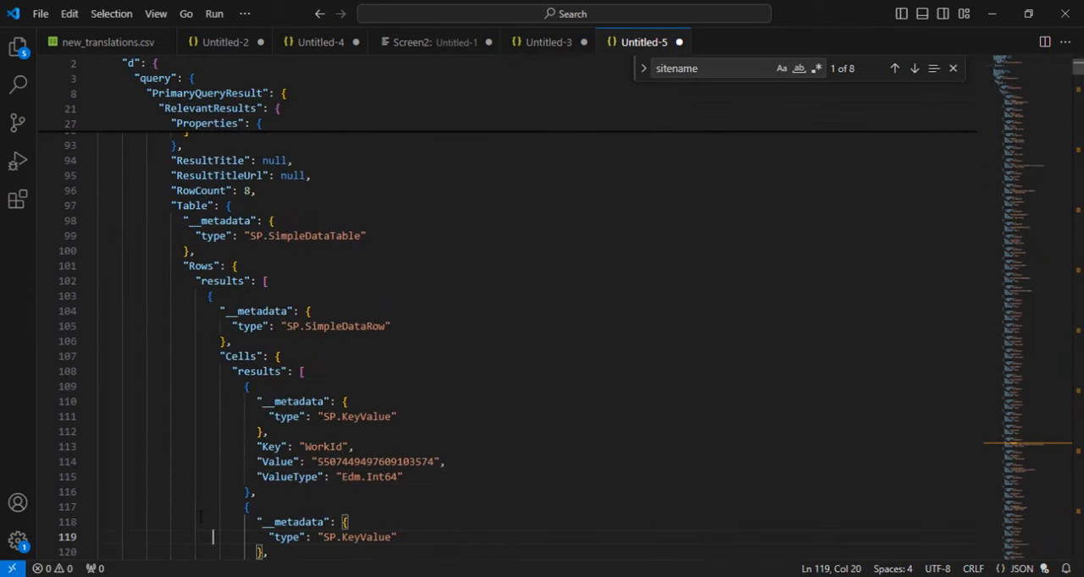
{"action": "key", "text": "Down"}
{"action": "key", "text": "Down"}
{"action": "key", "text": "Down"}
{"action": "key", "text": "Down"}
{"action": "key", "text": "Down"}
{"action": "key", "text": "Down"}
{"action": "key", "text": "Down"}
{"action": "key", "text": "Down"}
{"action": "key", "text": "Down"}
{"action": "key", "text": "Down"}
{"action": "key", "text": "Down"}
{"action": "key", "text": "Down"}
{"action": "key", "text": "Down"}
{"action": "key", "text": "Down"}
{"action": "key", "text": "Down"}
{"action": "key", "text": "Down"}
{"action": "key", "text": "Down"}
{"action": "key", "text": "Down"}
{"action": "key", "text": "Down"}
{"action": "key", "text": "Down"}
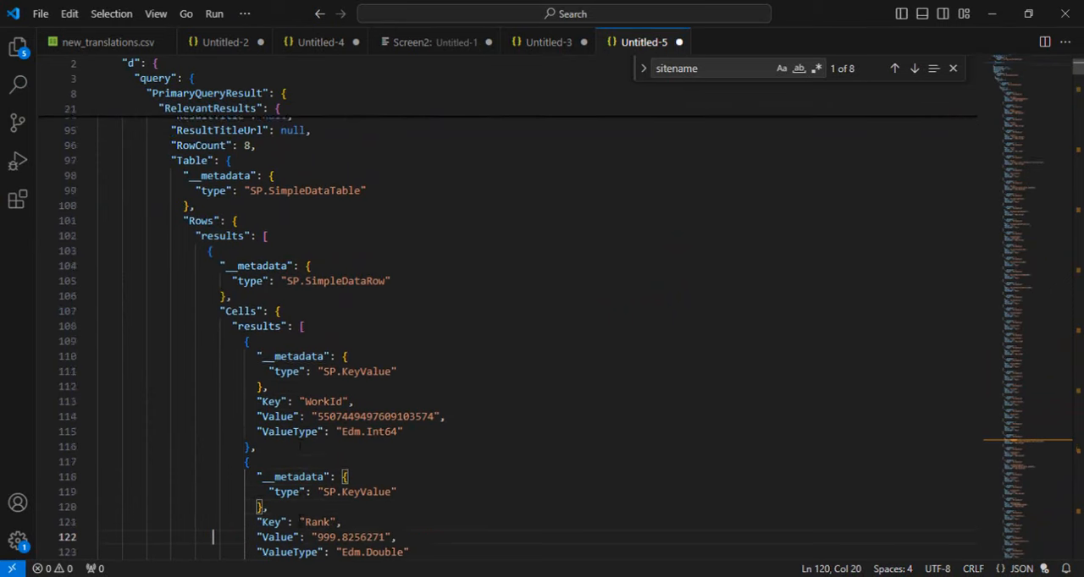
{"action": "key", "text": "Down"}
{"action": "key", "text": "Down"}
{"action": "key", "text": "Down"}
{"action": "key", "text": "Down"}
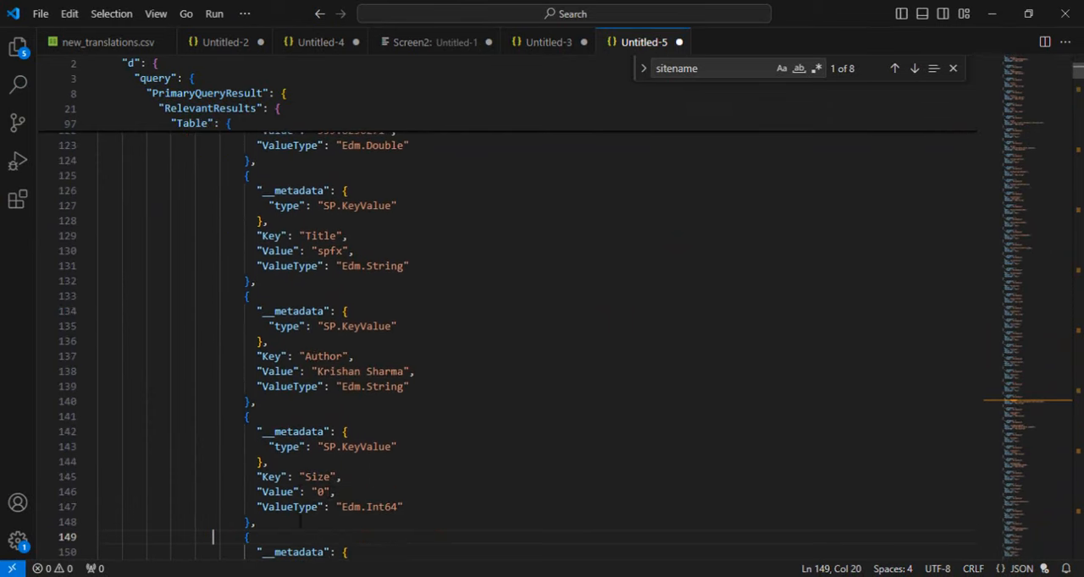
Step: Copy outputs('Compose')?['d']?['query']?['PrimaryQueryResult']?['RelevantResults']?['Table']?['Rows']?['results'] from Notepad, add it as the Power Automate Apply to each input expression, and save the flow
{"action": "key", "text": "alt+Tab"}
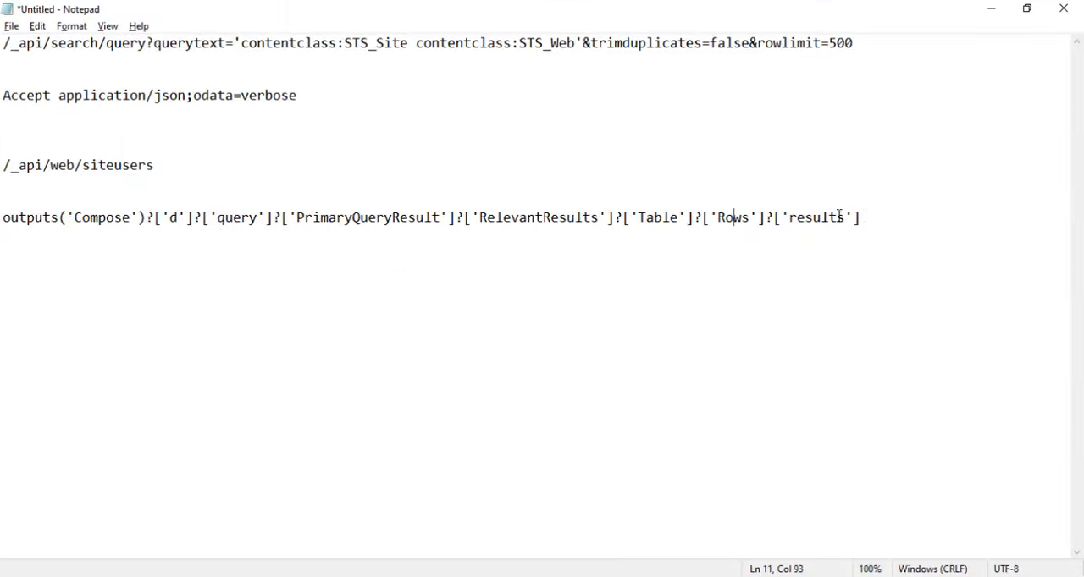
{"action": "right_click", "coordinate": [276, 241]}
{"action": "left_click", "coordinate": [80, 245]}
{"action": "left_click_drag", "start_coordinate": [3, 217], "coordinate": [867, 246]}
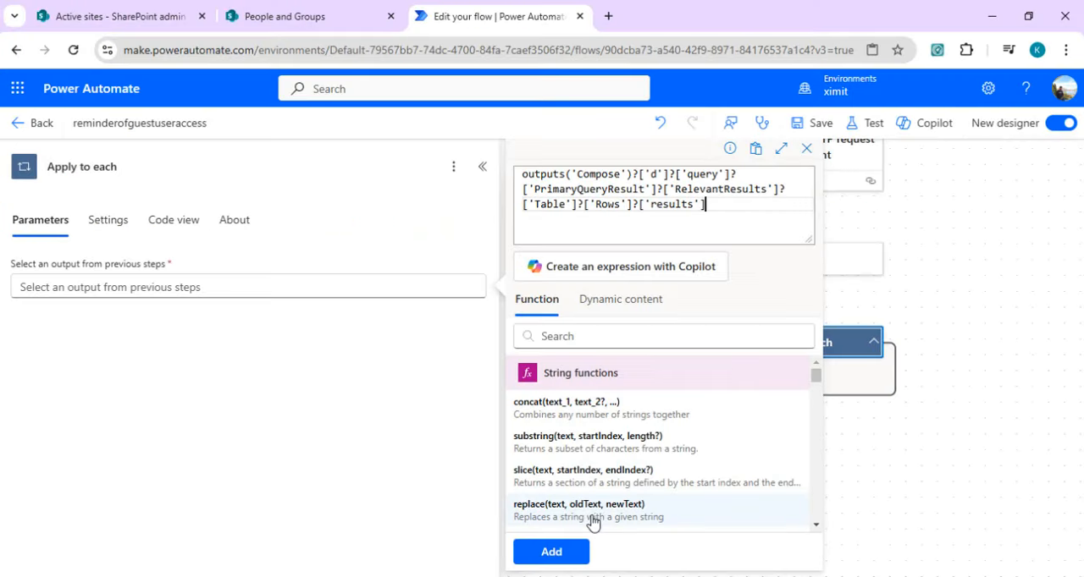
{"action": "left_click", "coordinate": [552, 553]}
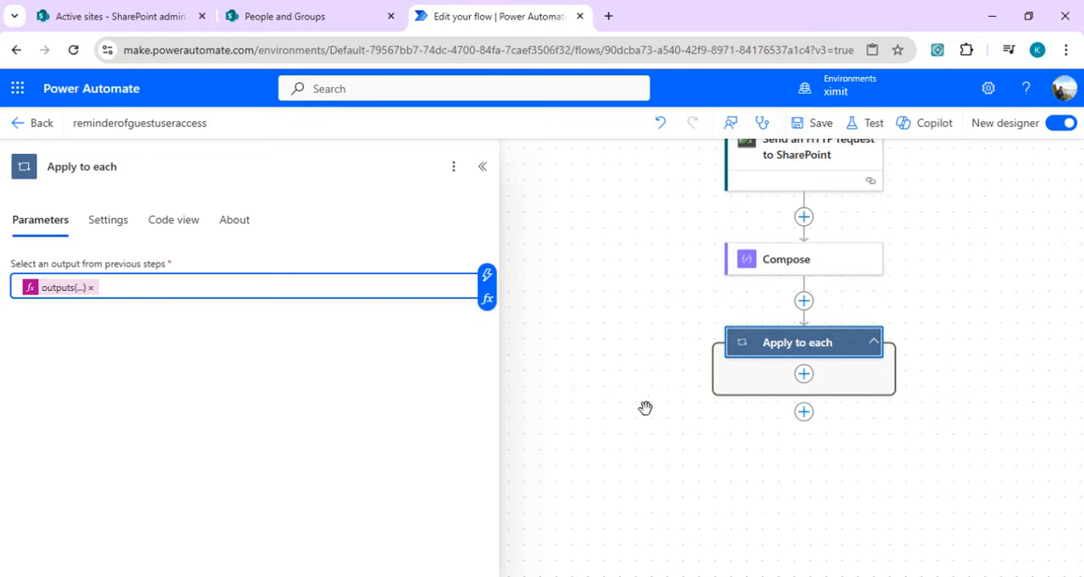
{"action": "left_click", "coordinate": [813, 126]}
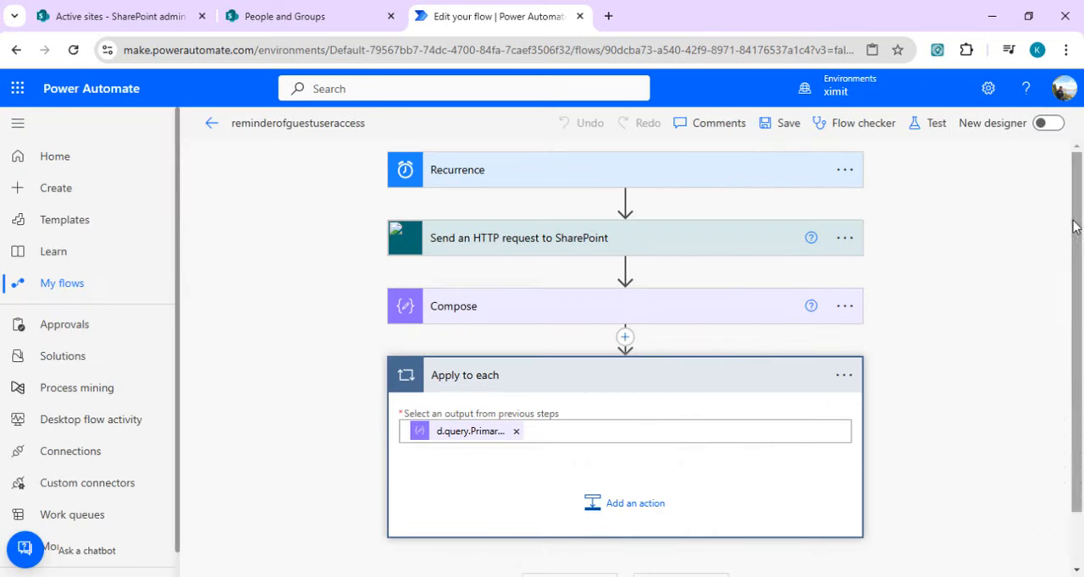
Step: Switch the flow to the classic designer and add a Filter array action inside Apply to each
{"action": "left_click_drag", "start_coordinate": [1074, 284], "coordinate": [1073, 386]}
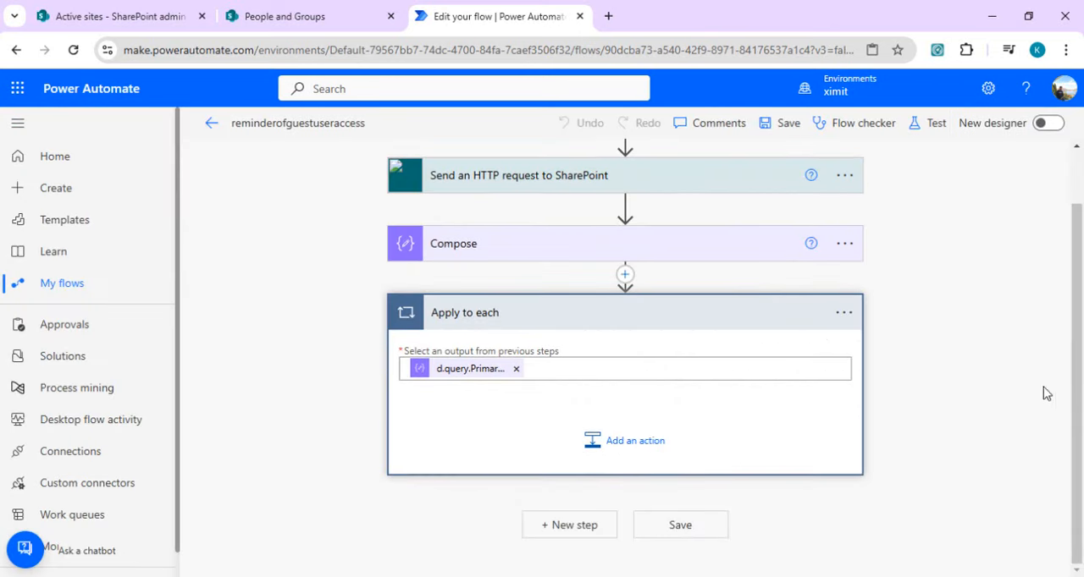
{"action": "left_click", "coordinate": [636, 442]}
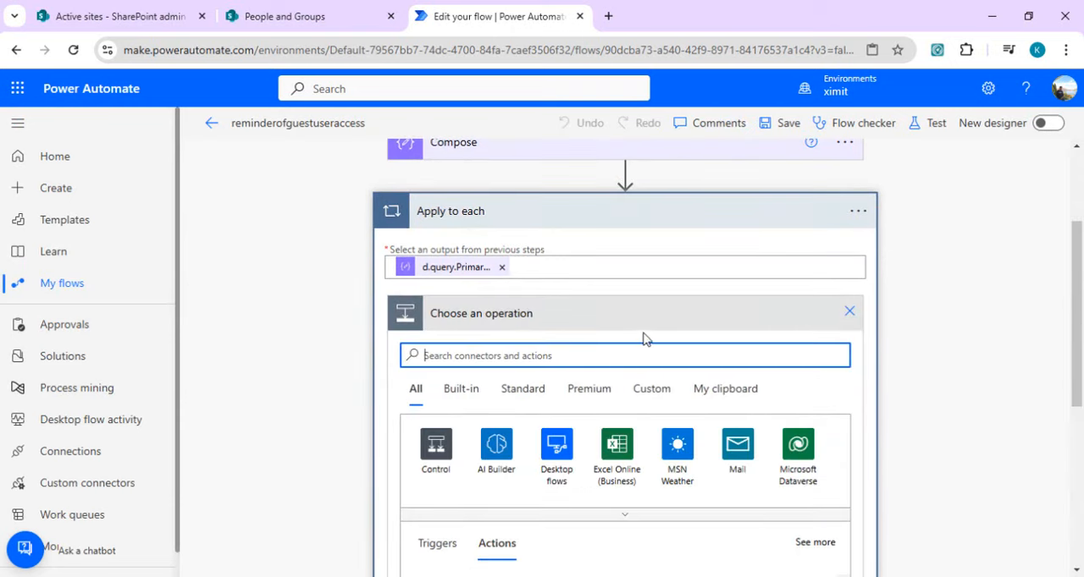
{"action": "type", "text": "filter array"}
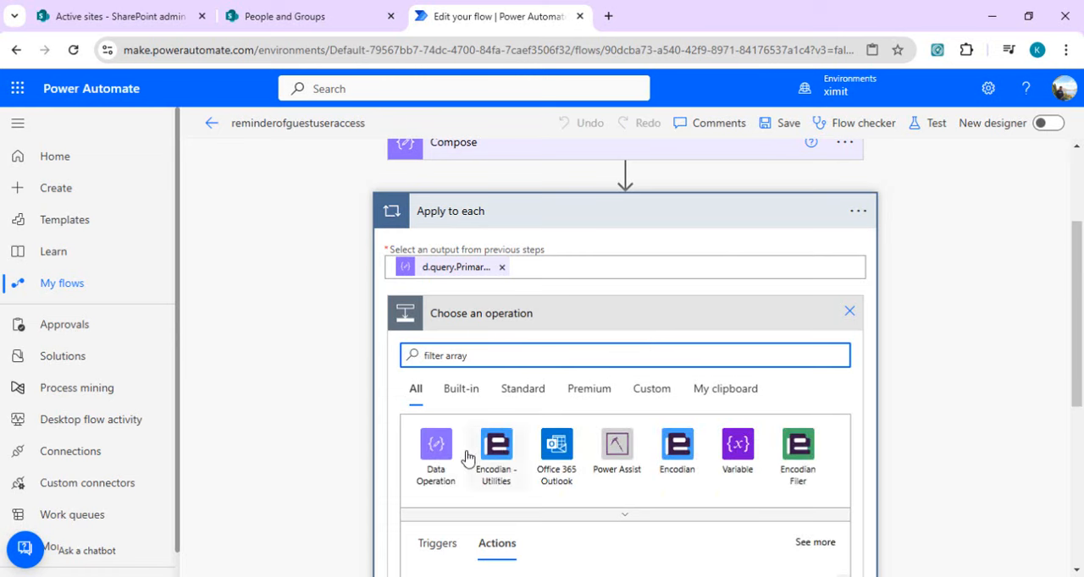
{"action": "scroll", "coordinate": [525, 453], "scroll_direction": "down", "scroll_amount": 3}
{"action": "left_click", "coordinate": [585, 447]}
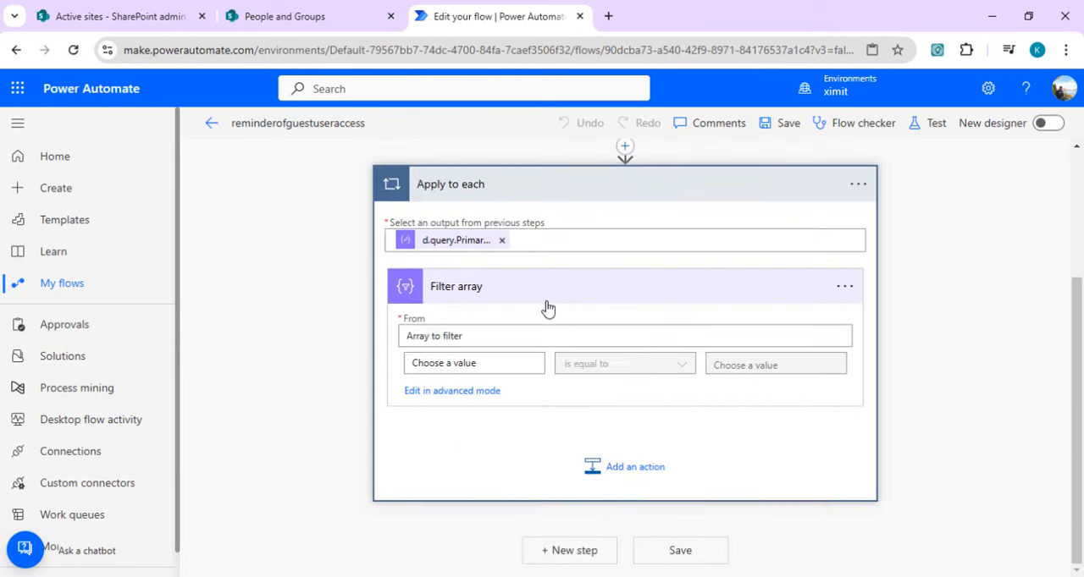
Step: Set the Filter array action's From to the expression items('Apply_to_each')['Cells']['results']
{"action": "left_click", "coordinate": [519, 337]}
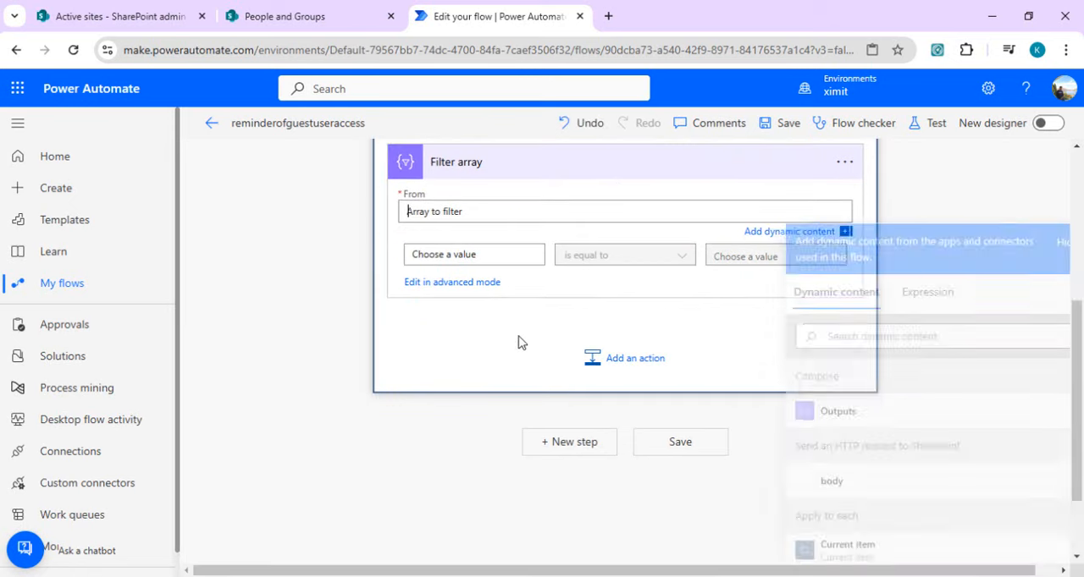
{"action": "left_click", "coordinate": [934, 294]}
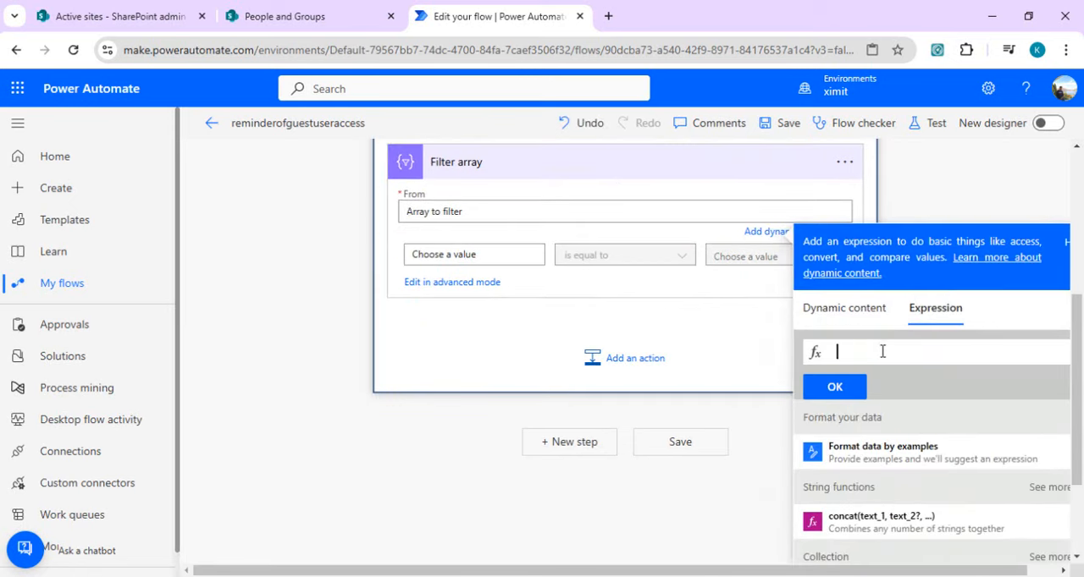
{"action": "key", "text": "ctrl+v"}
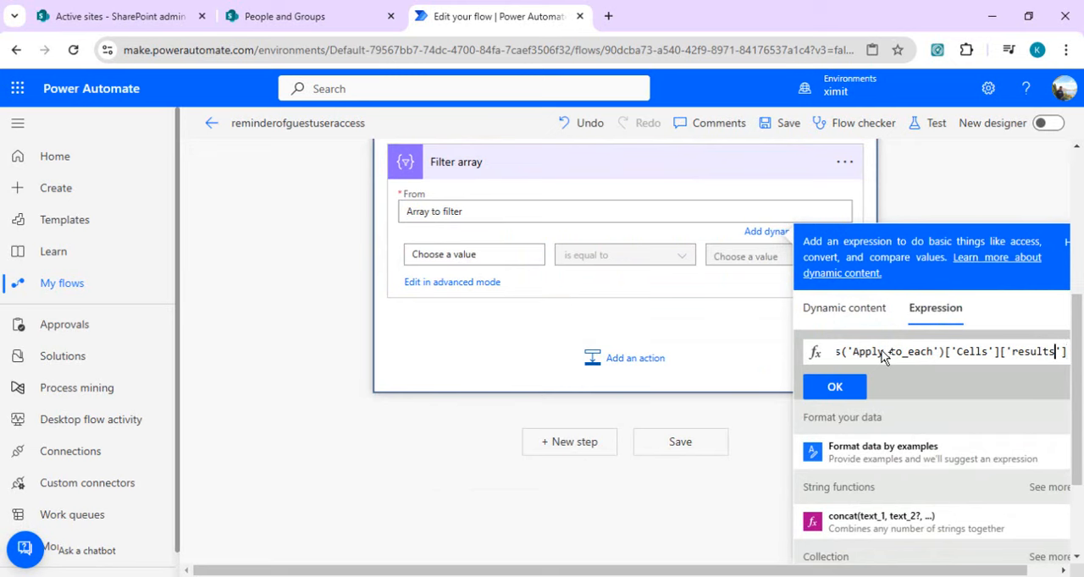
{"action": "key", "text": "Home"}
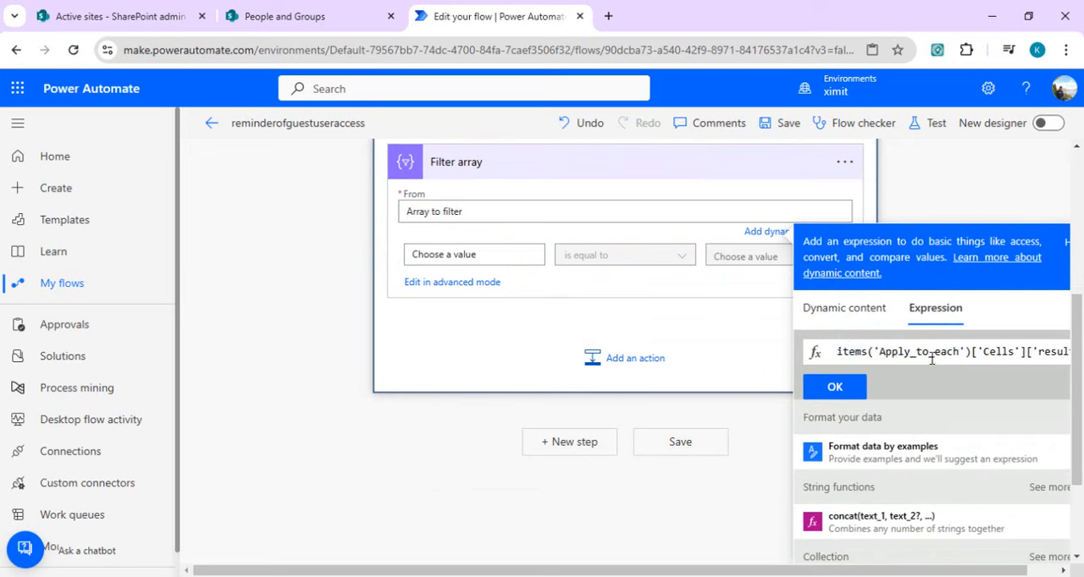
{"action": "double_click", "coordinate": [1004, 356]}
{"action": "key", "text": "End"}
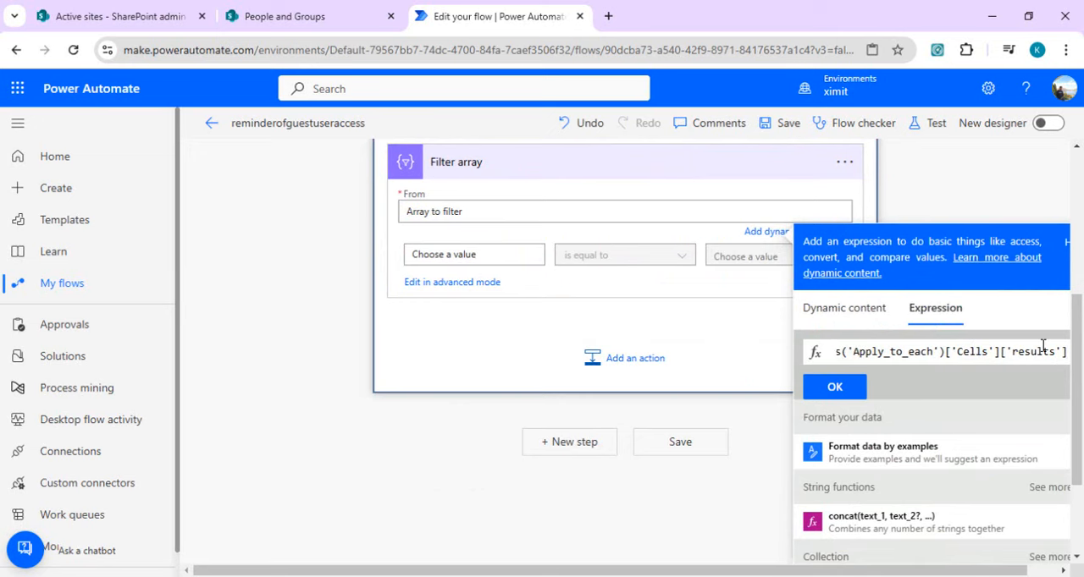
{"action": "left_click", "coordinate": [851, 388]}
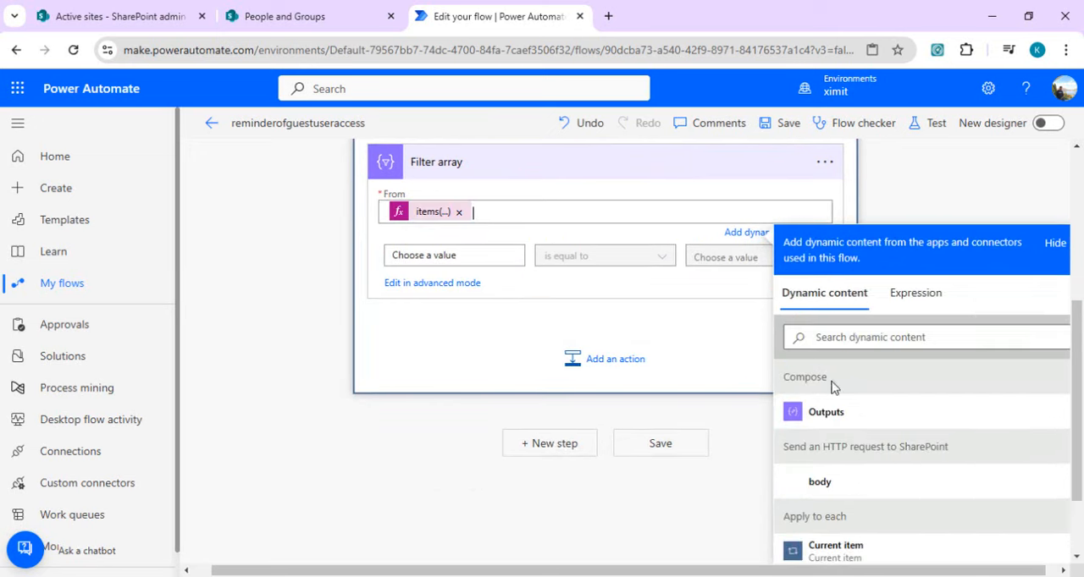
Step: Set the Filter array condition so that the expression item()?['Key'] is equal to SiteName
{"action": "left_click", "coordinate": [453, 252]}
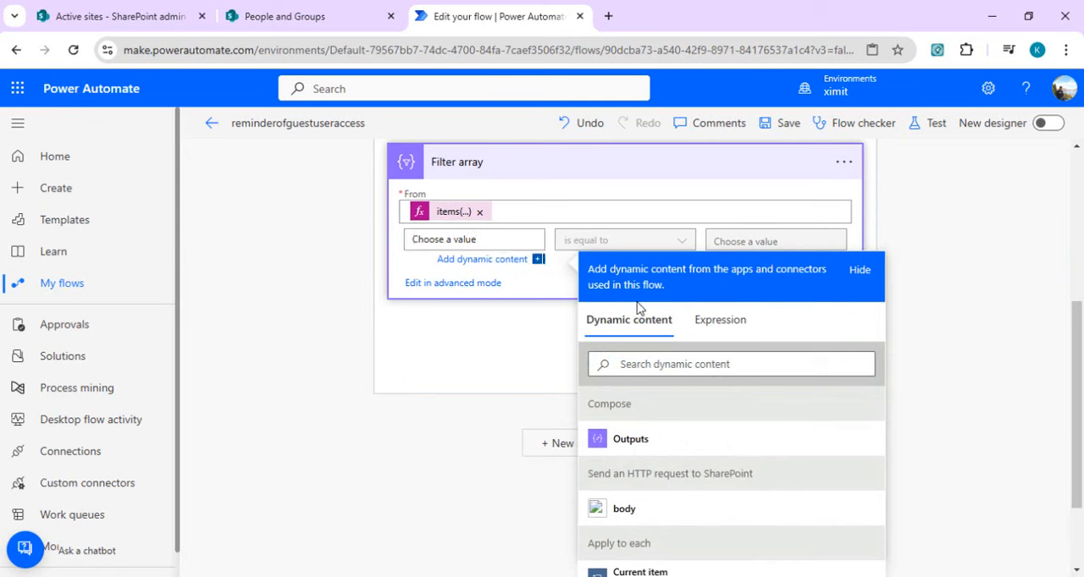
{"action": "left_click", "coordinate": [718, 326]}
{"action": "type", "text": "@item()?['Key']"}
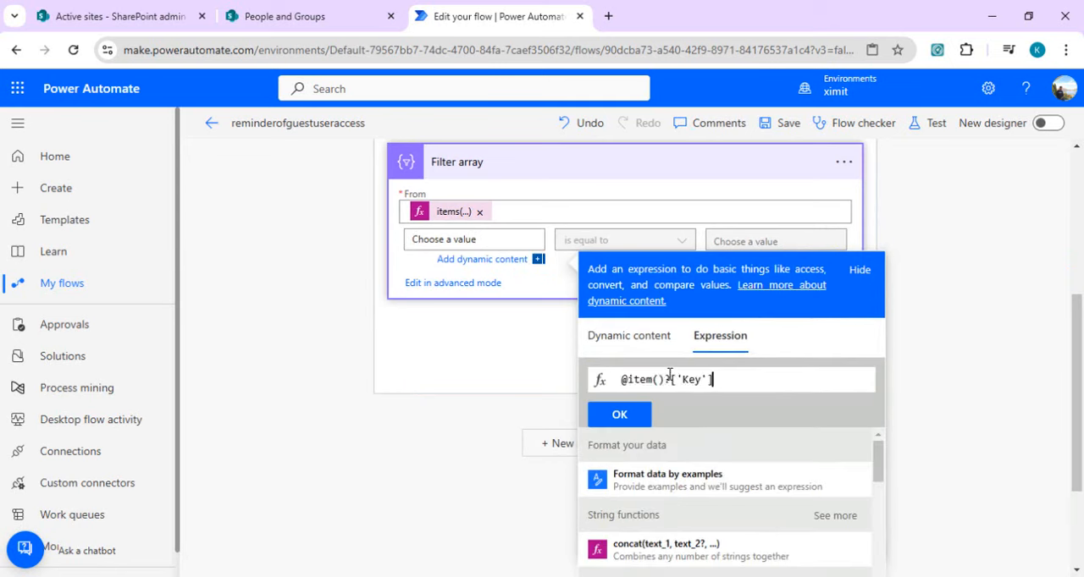
{"action": "left_click", "coordinate": [625, 379]}
{"action": "key", "text": "BackSpace"}
{"action": "left_click", "coordinate": [621, 416]}
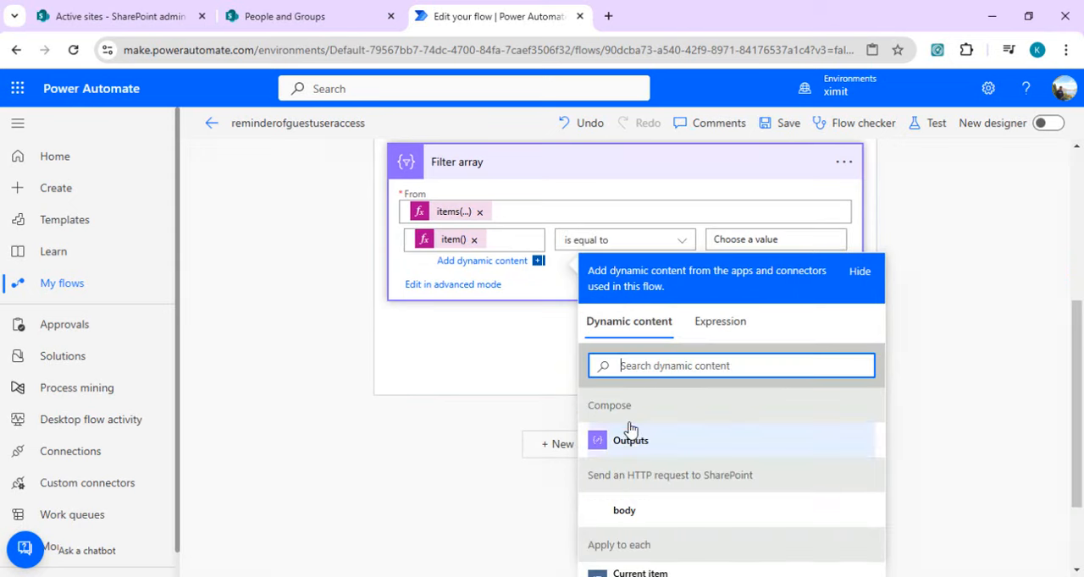
{"action": "left_click", "coordinate": [760, 241]}
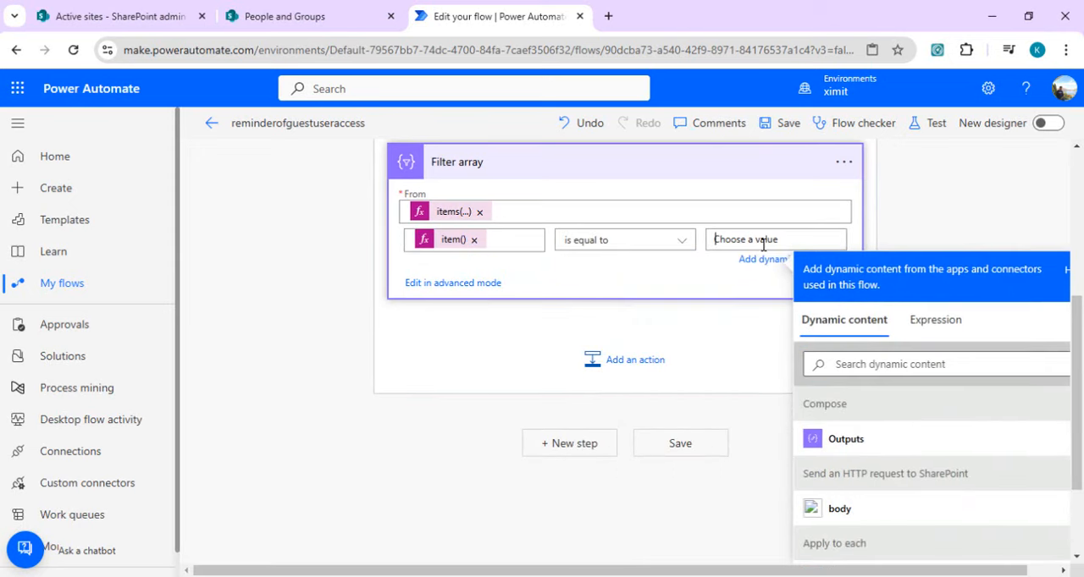
{"action": "type", "text": "SiteName"}
Step: Switch to VS Code and look through the key-value entries of the first result, from Author and Size through ServerRedirectedPreviewURL
{"action": "key", "text": "alt+Tab"}
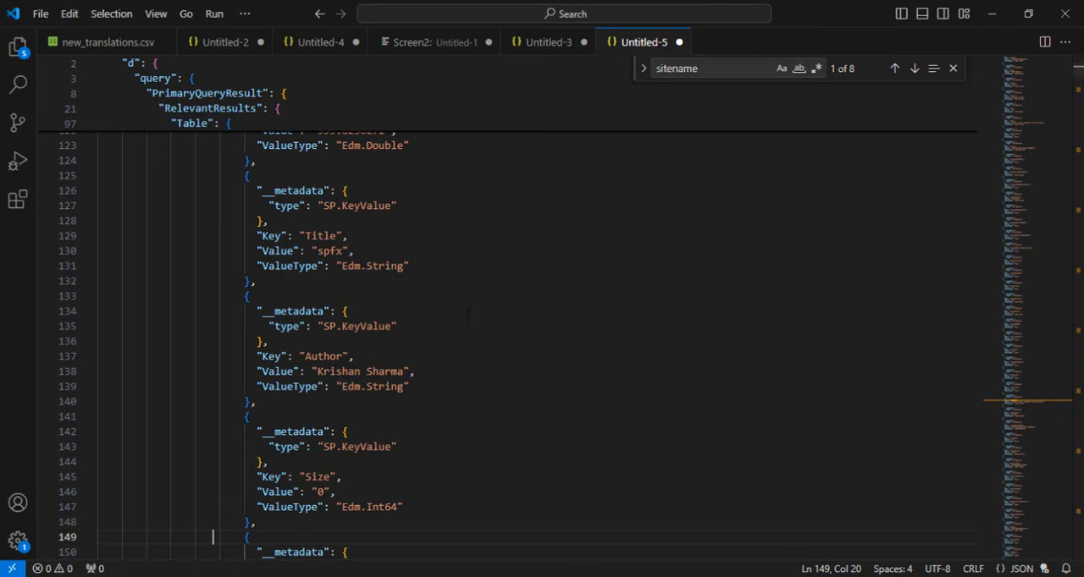
{"action": "left_click", "coordinate": [450, 430]}
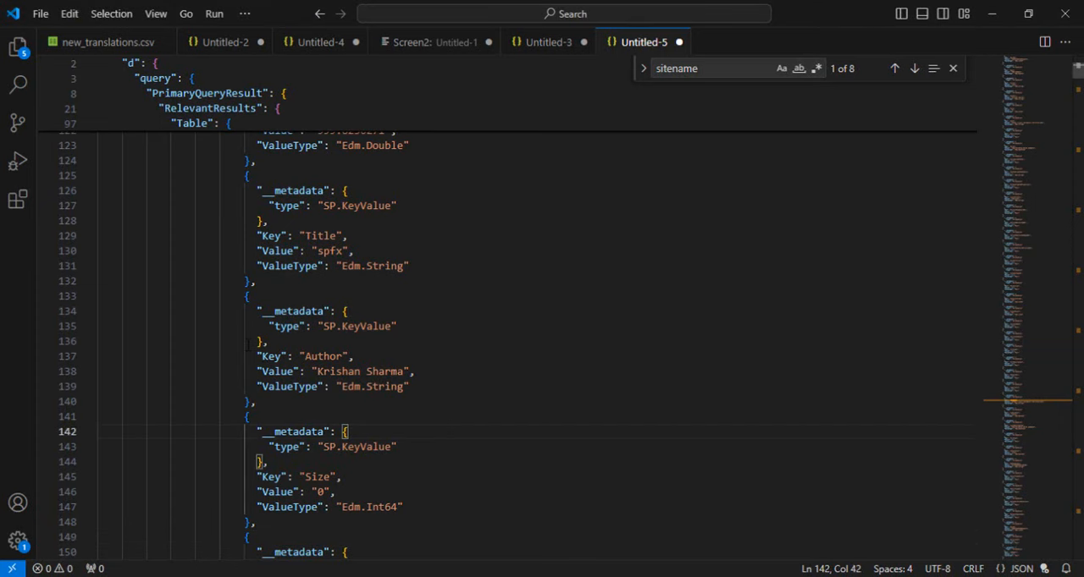
{"action": "left_click_drag", "start_coordinate": [253, 352], "coordinate": [251, 417]}
{"action": "left_click", "coordinate": [482, 476]}
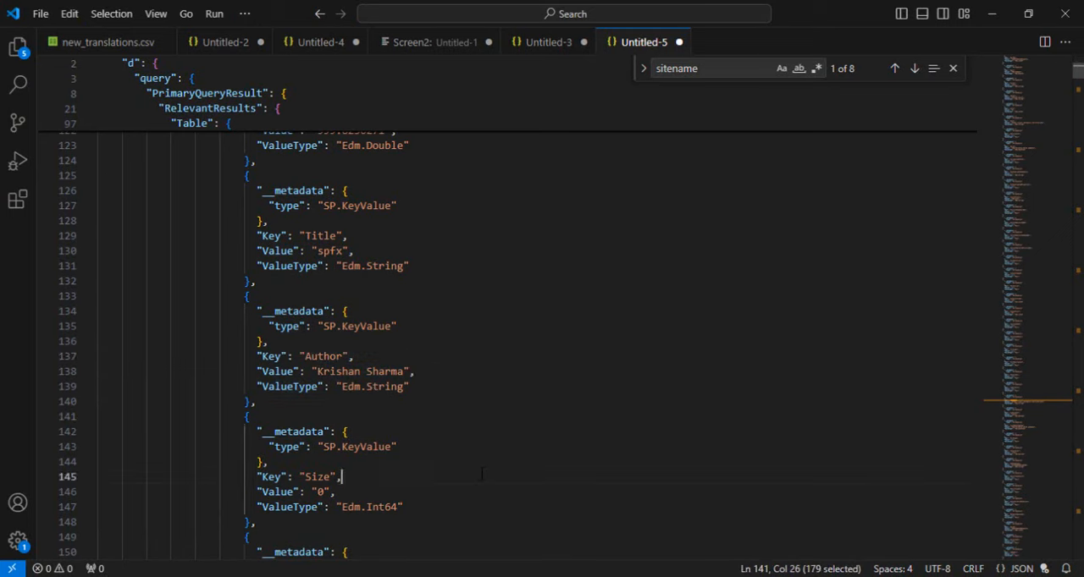
{"action": "key", "text": "Down"}
{"action": "key", "text": "Down"}
{"action": "key", "text": "Down"}
{"action": "key", "text": "Down"}
{"action": "key", "text": "Down"}
{"action": "key", "text": "Down"}
{"action": "key", "text": "Down"}
{"action": "key", "text": "Down"}
{"action": "key", "text": "Down"}
{"action": "key", "text": "Down"}
{"action": "key", "text": "Down"}
{"action": "key", "text": "Down"}
{"action": "key", "text": "Down"}
{"action": "key", "text": "Down"}
{"action": "key", "text": "Down"}
{"action": "key", "text": "Down"}
{"action": "key", "text": "Down"}
{"action": "key", "text": "Down"}
{"action": "key", "text": "Down"}
{"action": "key", "text": "Down"}
{"action": "key", "text": "Down"}
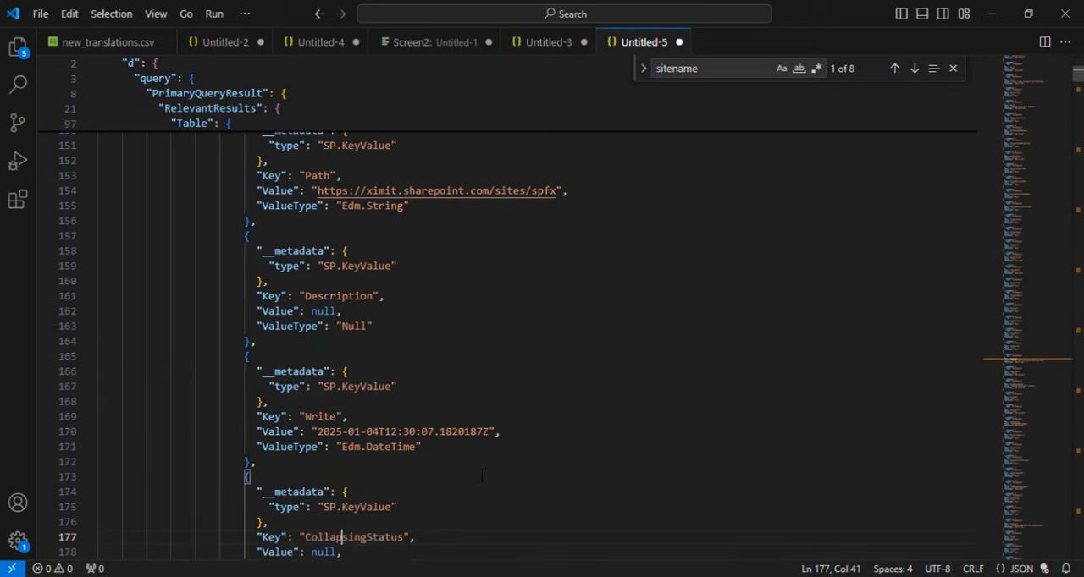
{"action": "key", "text": "Down"}
{"action": "key", "text": "Down"}
{"action": "key", "text": "Down"}
{"action": "key", "text": "Down"}
{"action": "key", "text": "Down"}
{"action": "key", "text": "Down"}
{"action": "key", "text": "Down"}
{"action": "key", "text": "Down"}
{"action": "key", "text": "Down"}
{"action": "key", "text": "Down"}
{"action": "key", "text": "Down"}
{"action": "key", "text": "Down"}
{"action": "key", "text": "Down"}
{"action": "key", "text": "Down"}
{"action": "key", "text": "Down"}
{"action": "key", "text": "Down"}
{"action": "key", "text": "Down"}
{"action": "key", "text": "Down"}
{"action": "key", "text": "Down"}
{"action": "key", "text": "Down"}
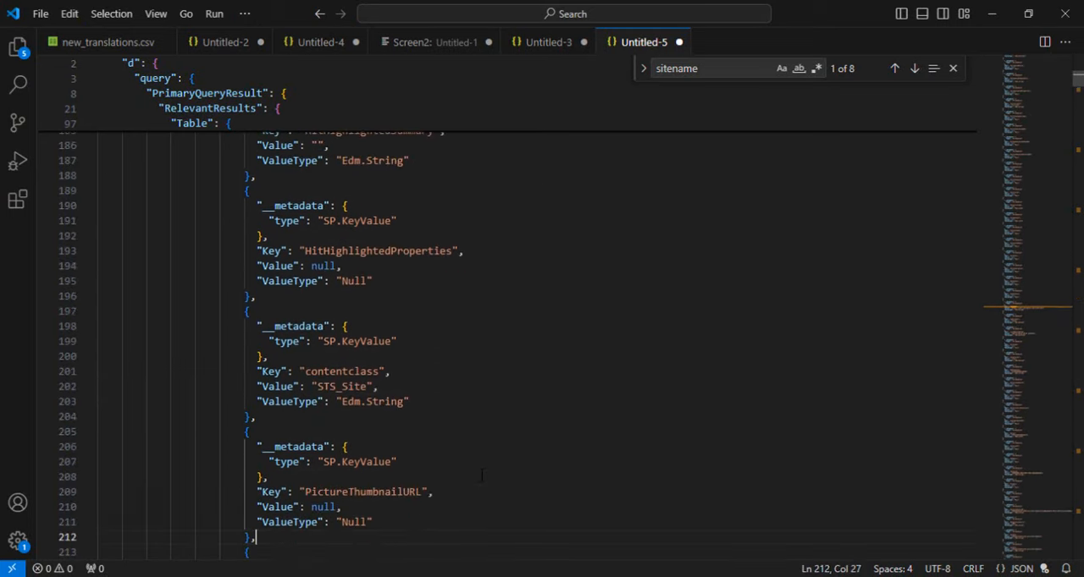
{"action": "key", "text": "Down"}
{"action": "key", "text": "Down"}
{"action": "key", "text": "Down"}
{"action": "key", "text": "Down"}
{"action": "key", "text": "Down"}
{"action": "key", "text": "Down"}
{"action": "key", "text": "Down"}
{"action": "key", "text": "Down"}
{"action": "key", "text": "Down"}
{"action": "key", "text": "Down"}
{"action": "key", "text": "Down"}
{"action": "key", "text": "Down"}
{"action": "key", "text": "Down"}
{"action": "key", "text": "Down"}
{"action": "key", "text": "Down"}
{"action": "key", "text": "Down"}
{"action": "key", "text": "Down"}
{"action": "key", "text": "Down"}
{"action": "key", "text": "Down"}
{"action": "key", "text": "Down"}
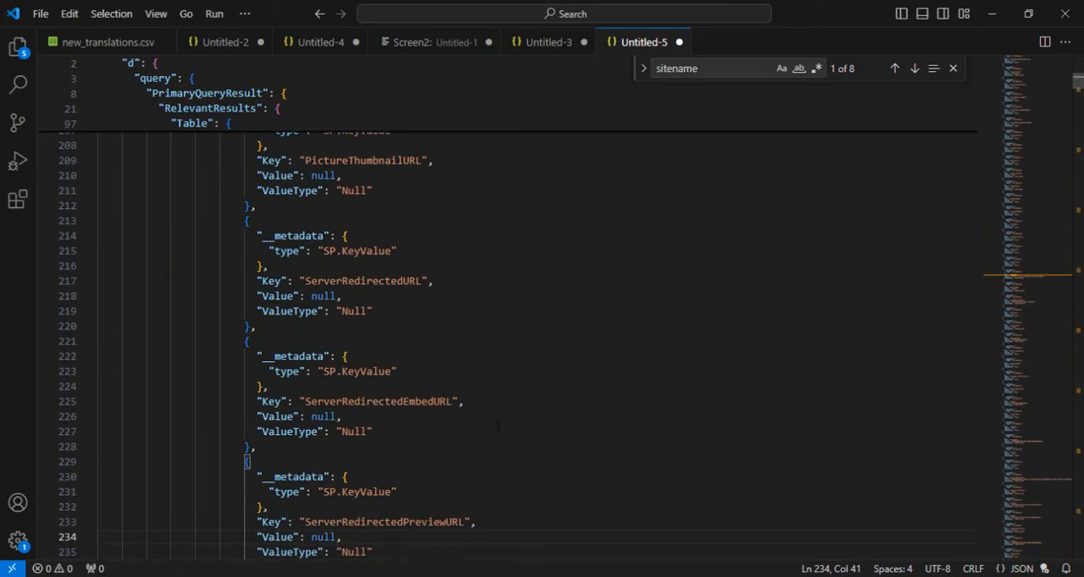
Step: Find the sitename entry in the JSON, examine its Key, Value and ValueType, and return to the Power Automate flow
{"action": "left_click", "coordinate": [708, 72]}
{"action": "key", "text": "Return"}
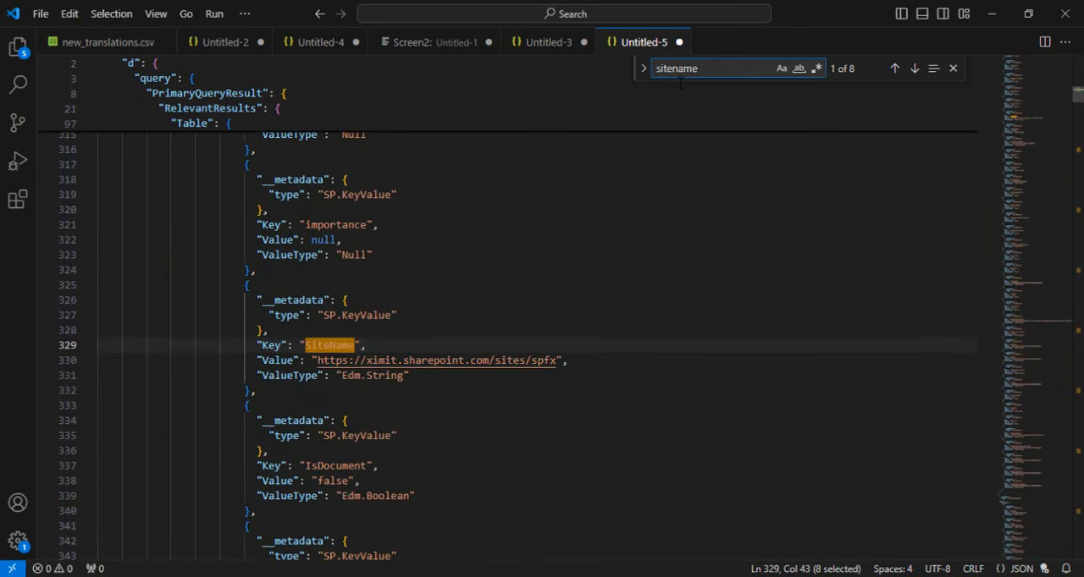
{"action": "left_click_drag", "start_coordinate": [253, 346], "coordinate": [454, 383]}
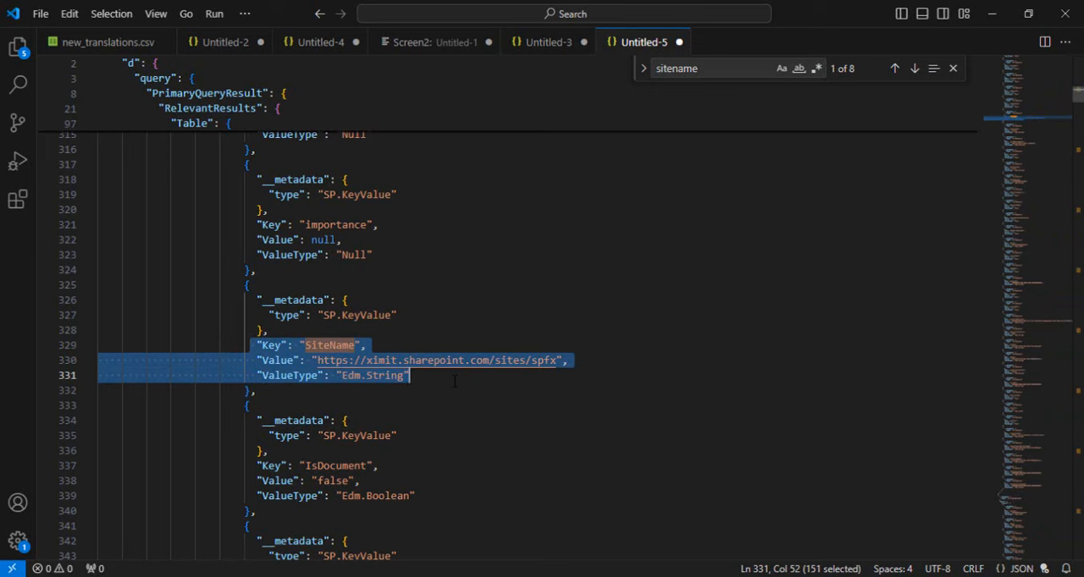
{"action": "left_click", "coordinate": [653, 178]}
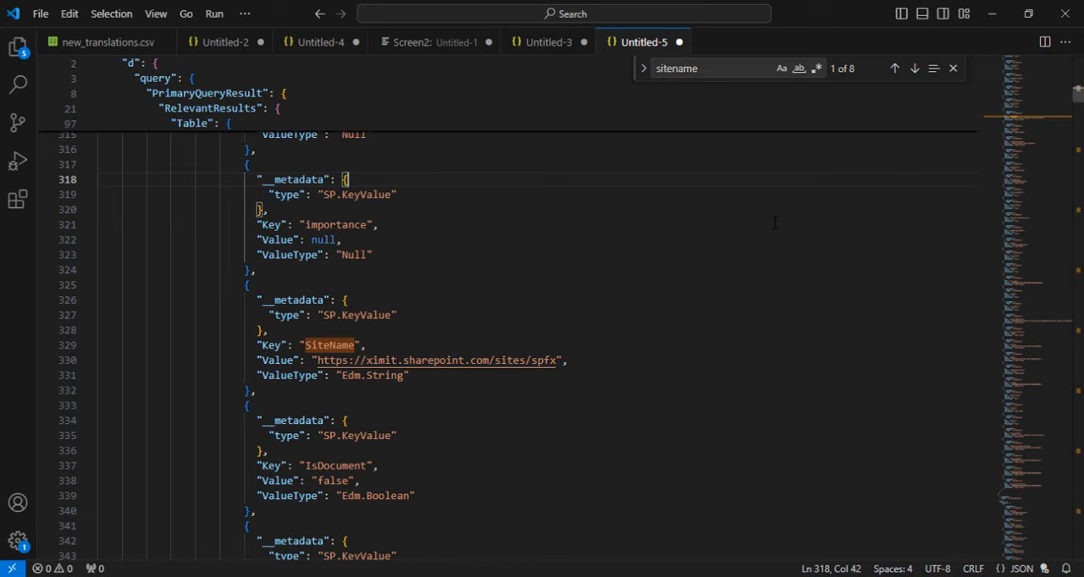
{"action": "double_click", "coordinate": [336, 346]}
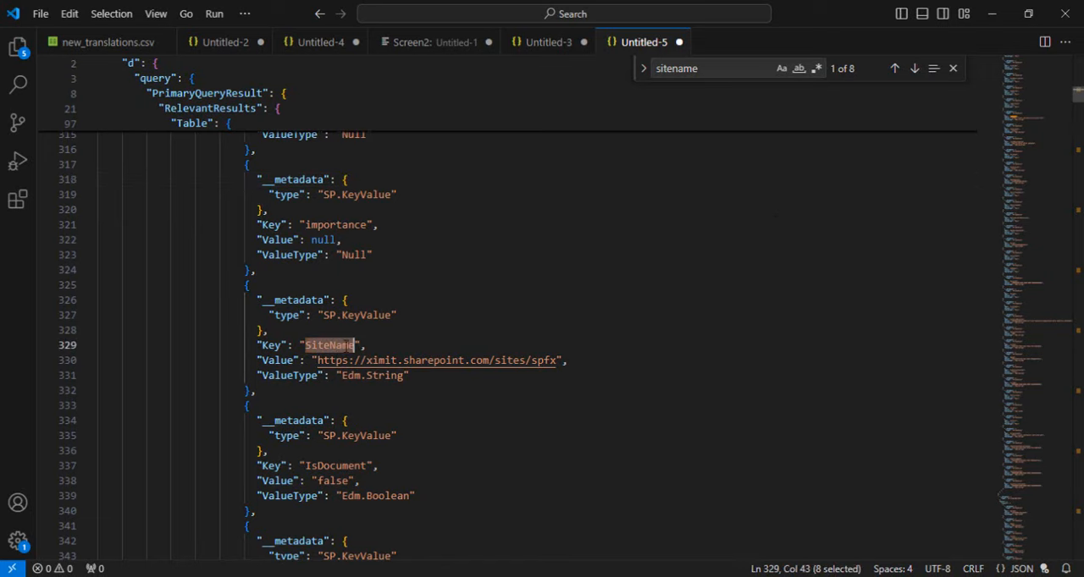
{"action": "key", "text": "alt+Tab"}
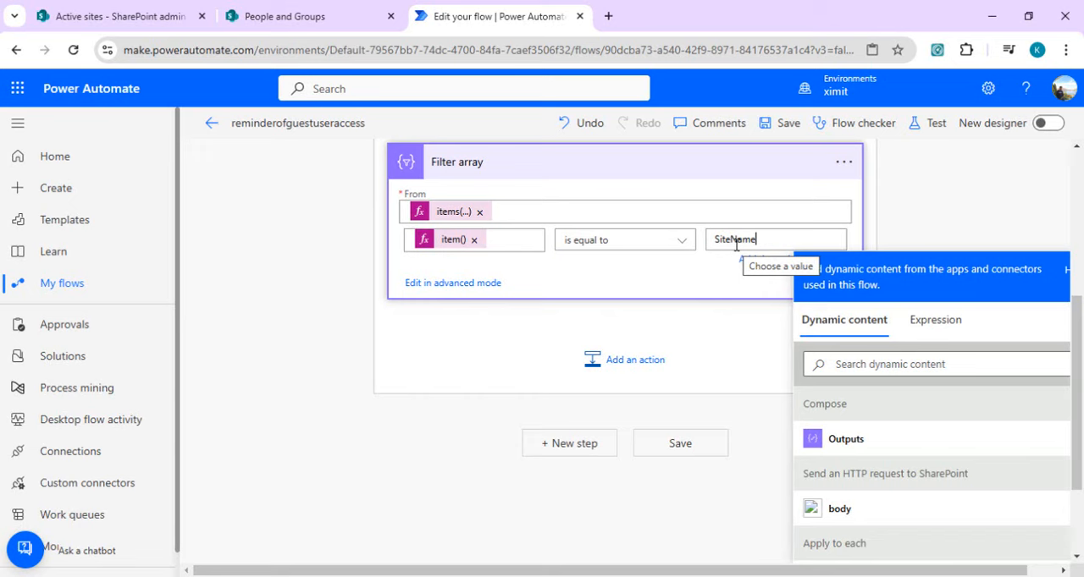
Step: Add a Condition after Filter array and set its first value to the expression first(body('Filter_array'))?['Value']
{"action": "left_click", "coordinate": [642, 362]}
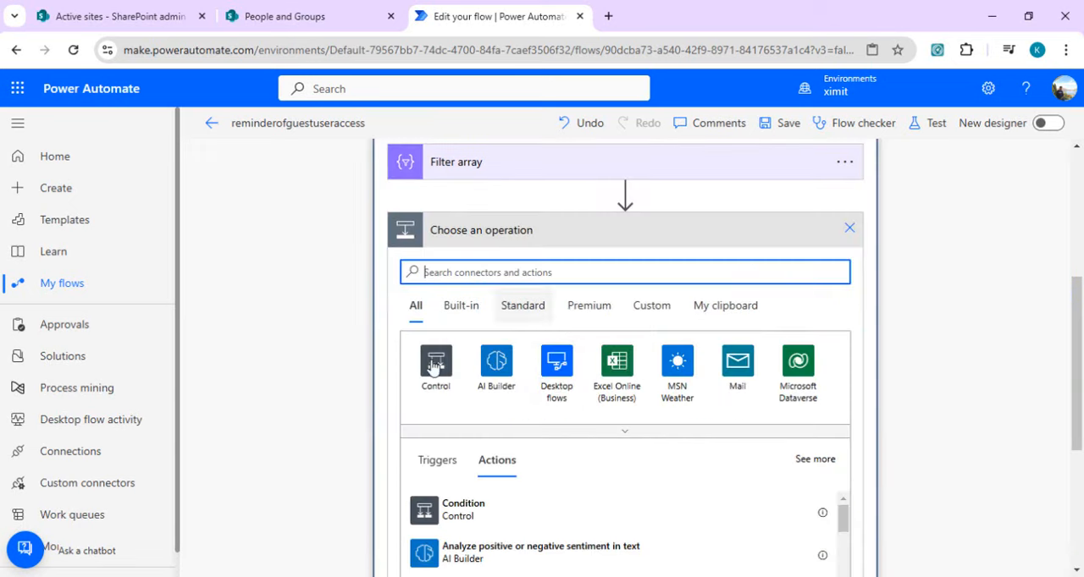
{"action": "left_click", "coordinate": [464, 508]}
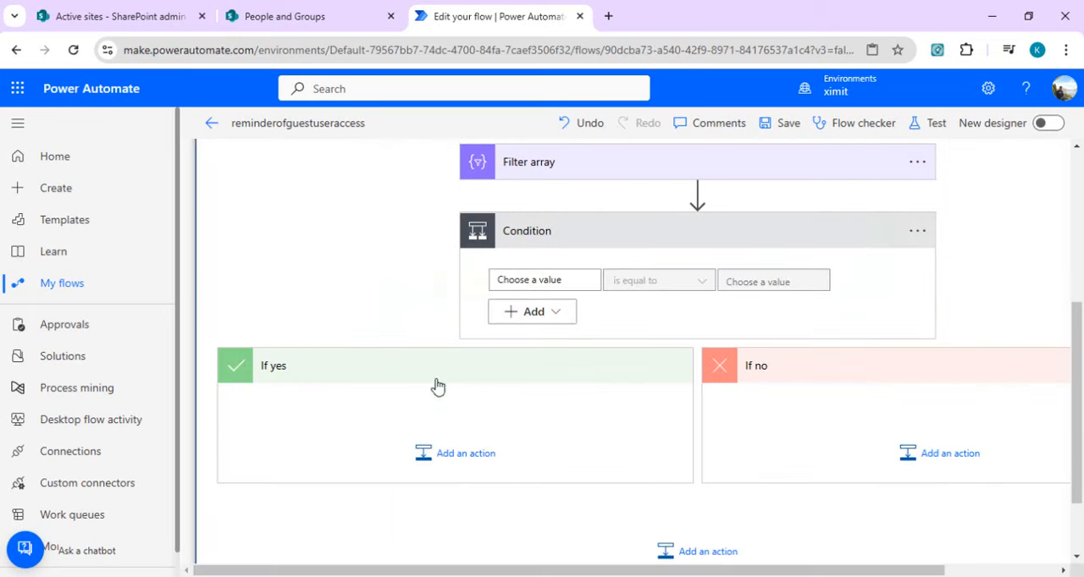
{"action": "left_click", "coordinate": [559, 279]}
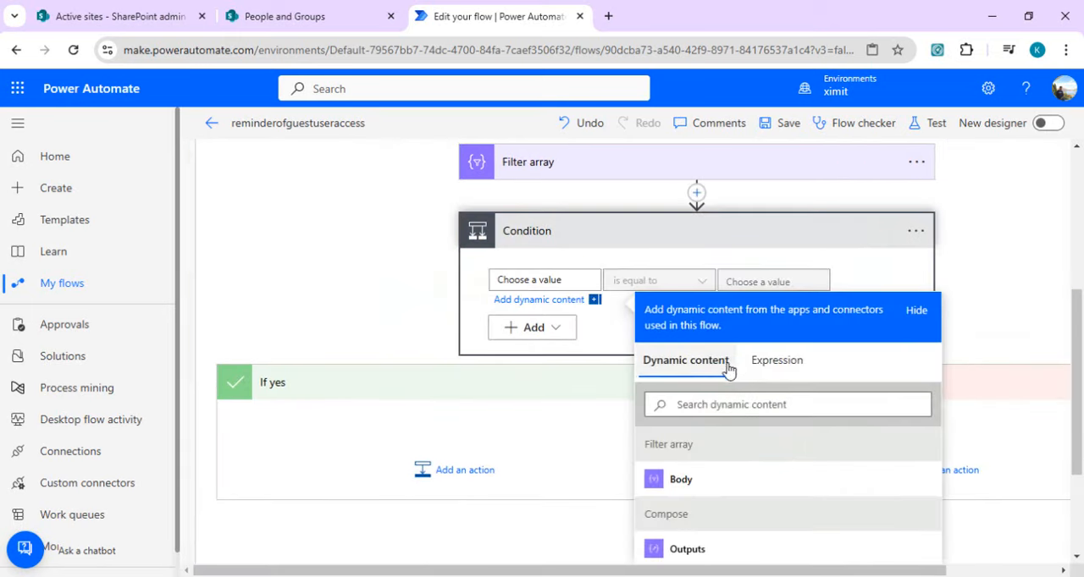
{"action": "left_click", "coordinate": [758, 362]}
{"action": "type", "text": "first(body('Filter_array'))?['Value']"}
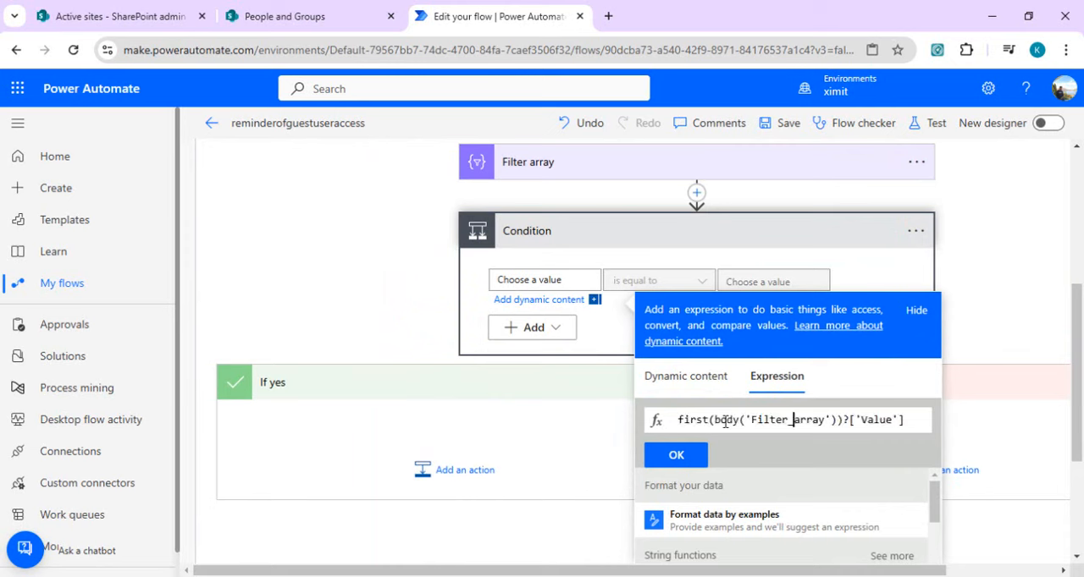
{"action": "key", "text": "shift+Home"}
{"action": "scroll", "coordinate": [720, 224], "scroll_direction": "up", "scroll_amount": 1}
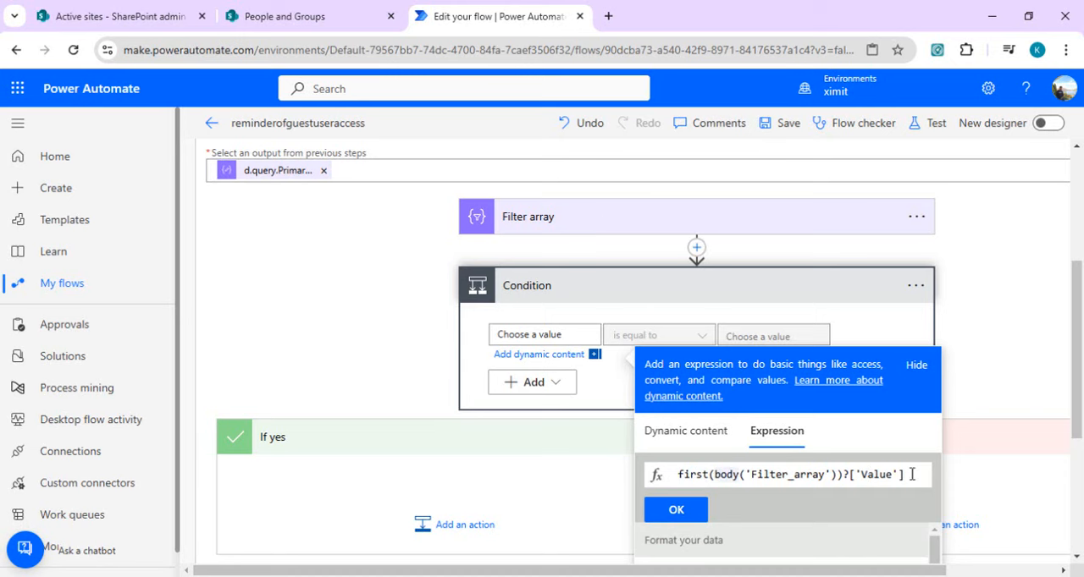
{"action": "key", "text": "Right"}
{"action": "key", "text": "Right"}
{"action": "key", "text": "Right"}
{"action": "key", "text": "Right"}
{"action": "key", "text": "Right"}
{"action": "key", "text": "Right"}
{"action": "key", "text": "Right"}
{"action": "key", "text": "Right"}
{"action": "key", "text": "Right"}
{"action": "key", "text": "Right"}
{"action": "key", "text": "Right"}
{"action": "key", "text": "Right"}
{"action": "left_click", "coordinate": [677, 510]}
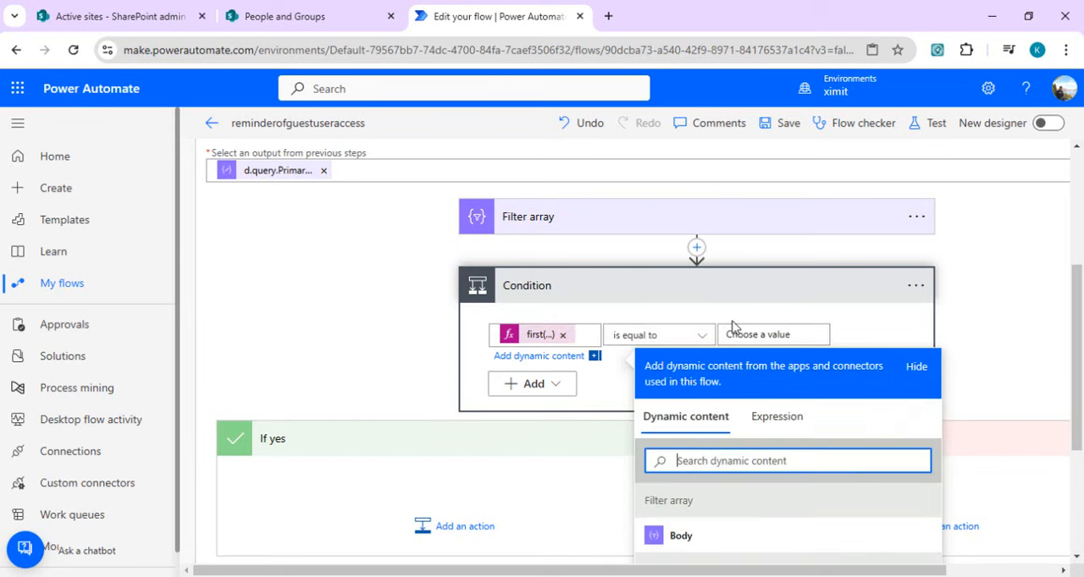
Step: Try to set the Condition's comparison value to the expression null
{"action": "left_click", "coordinate": [742, 333]}
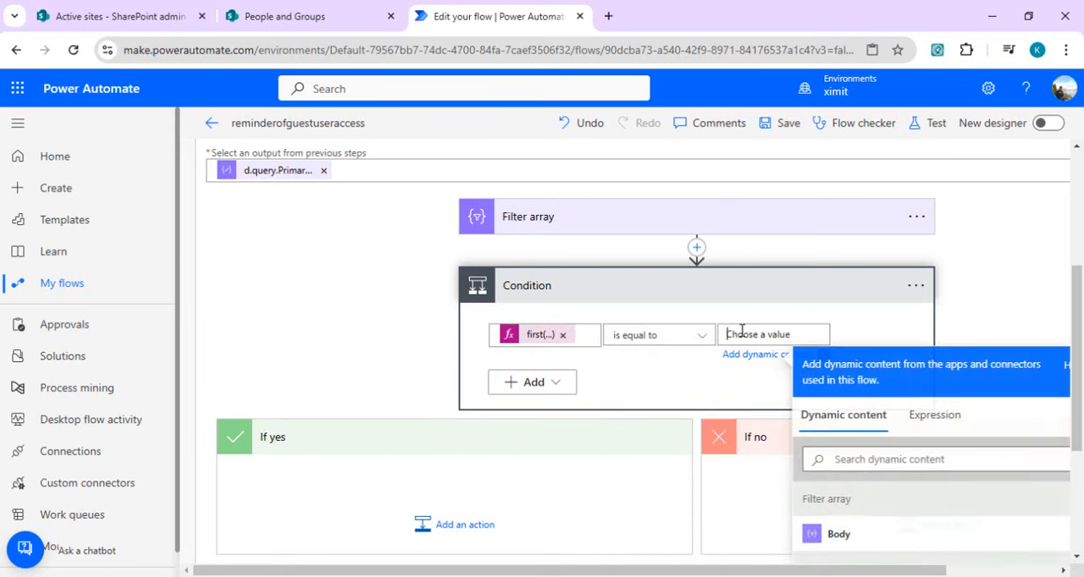
{"action": "left_click", "coordinate": [940, 417]}
{"action": "type", "text": "null"}
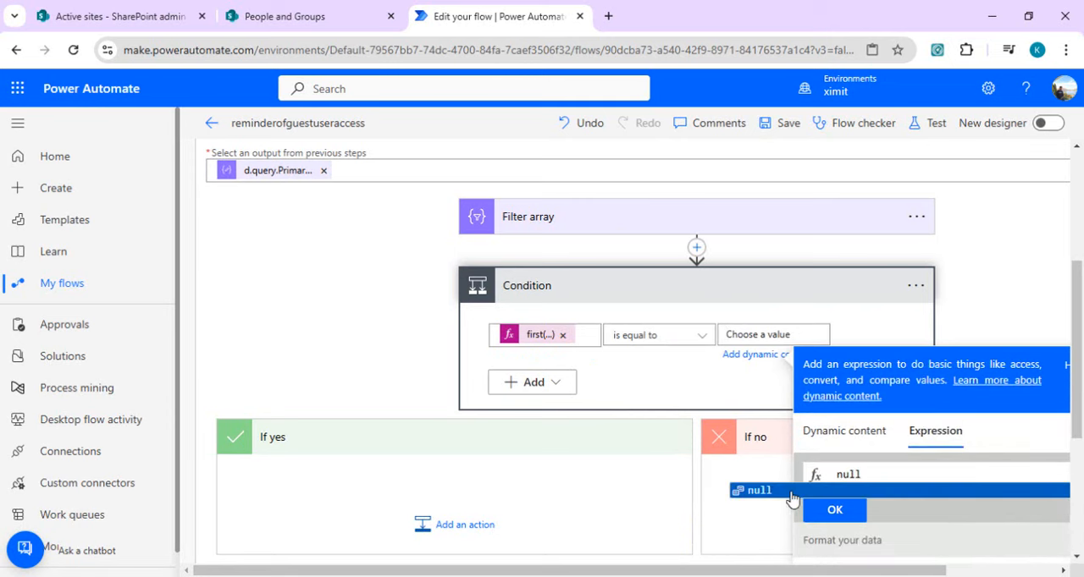
{"action": "left_click", "coordinate": [765, 492]}
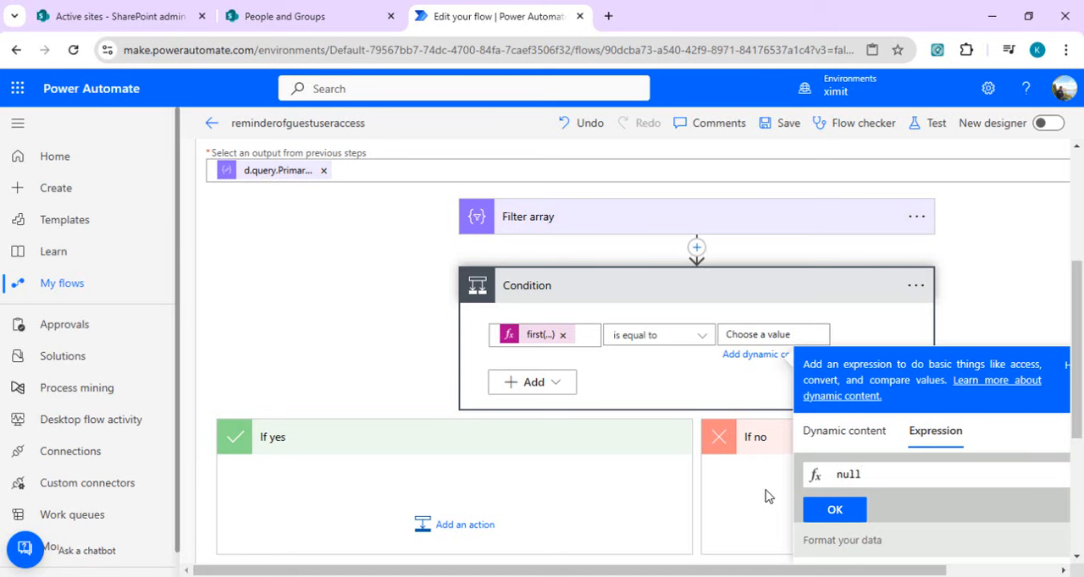
{"action": "left_click", "coordinate": [516, 489]}
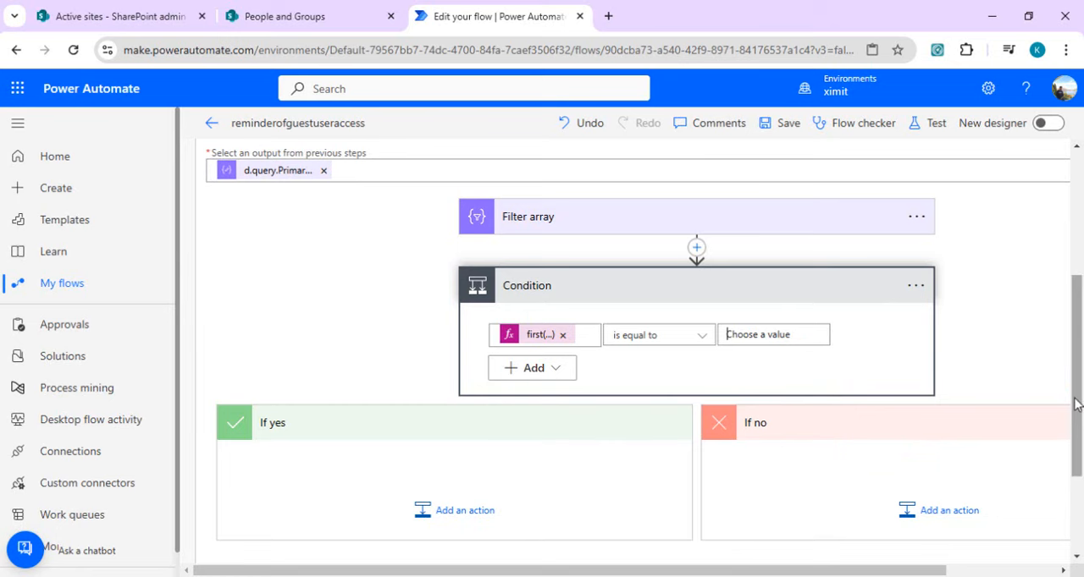
Step: Insert an Initialize variable action between Recurrence and Send an HTTP request to SharePoint
{"action": "left_click_drag", "start_coordinate": [1075, 400], "coordinate": [1080, 271]}
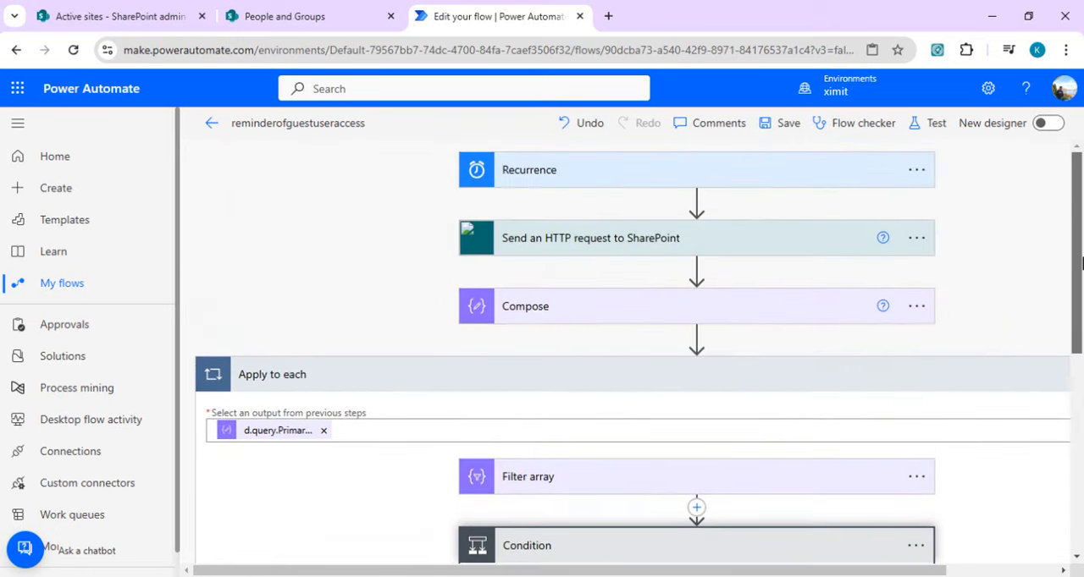
{"action": "left_click", "coordinate": [696, 202]}
{"action": "left_click", "coordinate": [711, 229]}
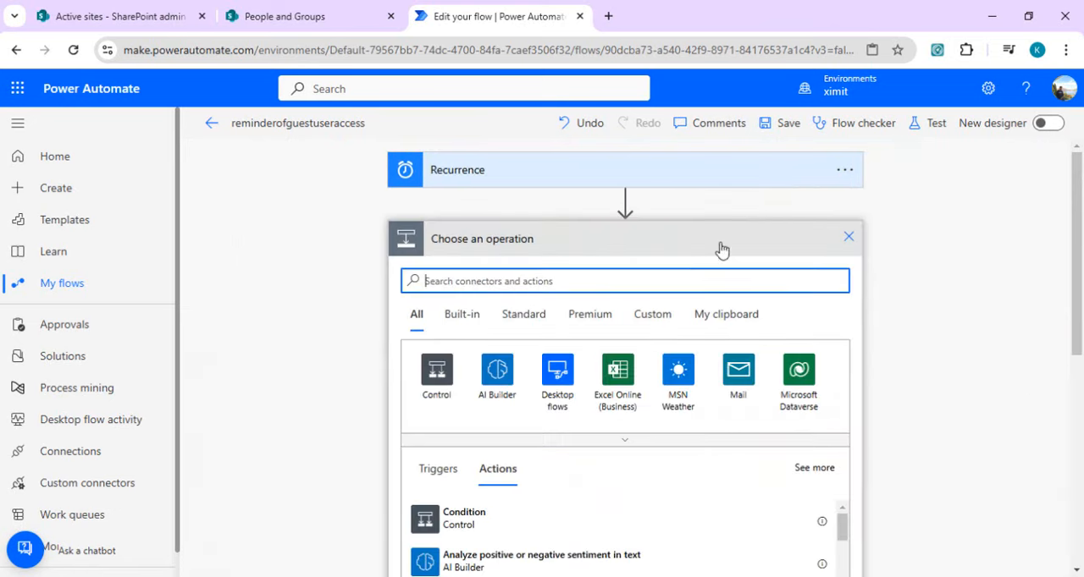
{"action": "type", "text": "i"}
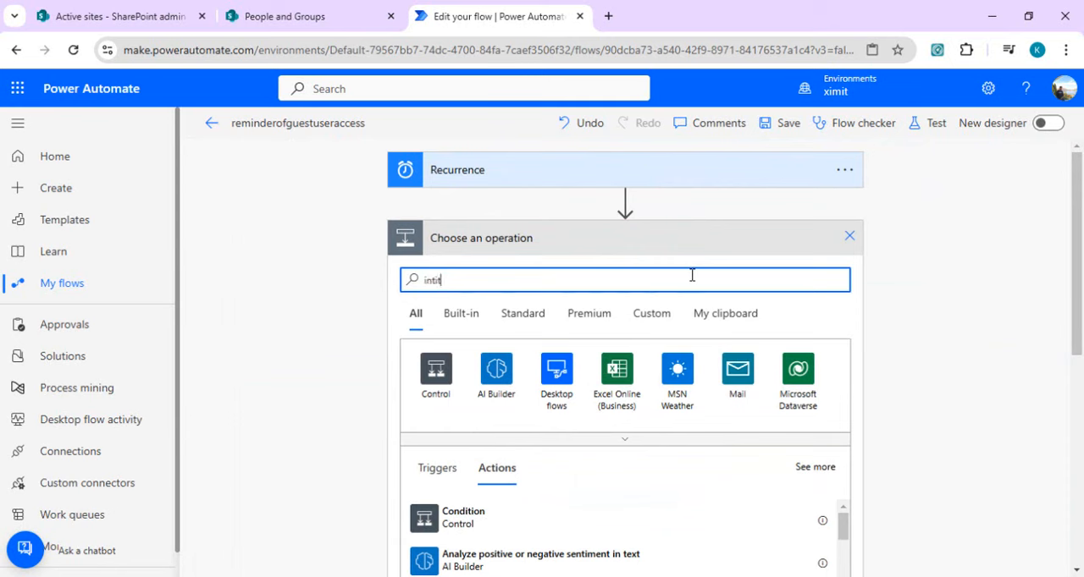
{"action": "type", "text": "ntitlize"}
{"action": "key", "text": "BackSpace"}
{"action": "key", "text": "BackSpace"}
{"action": "key", "text": "BackSpace"}
{"action": "key", "text": "BackSpace"}
{"action": "key", "text": "BackSpace"}
{"action": "key", "text": "BackSpace"}
{"action": "key", "text": "BackSpace"}
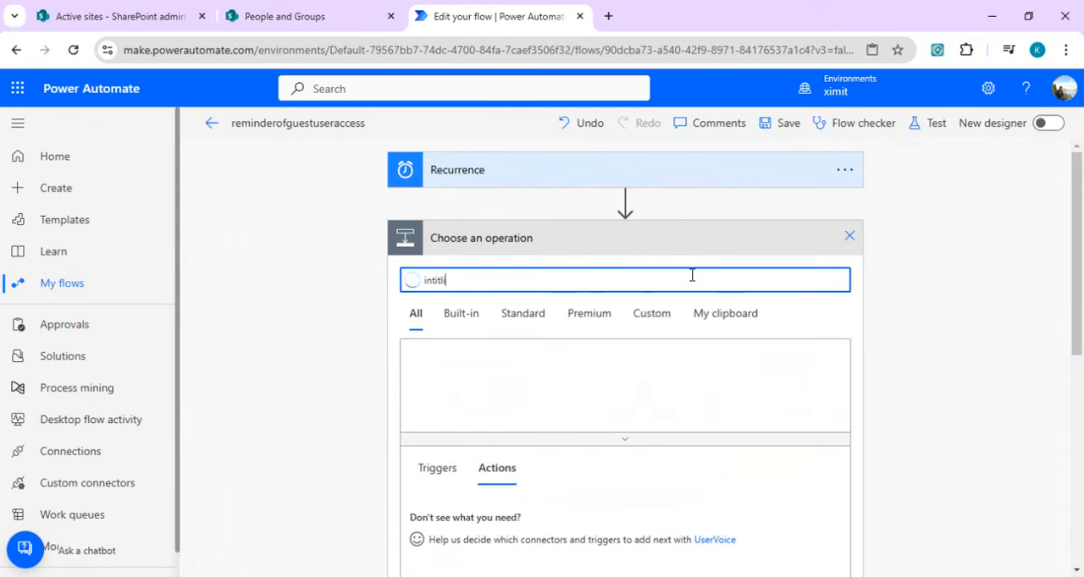
{"action": "type", "text": "ialize"}
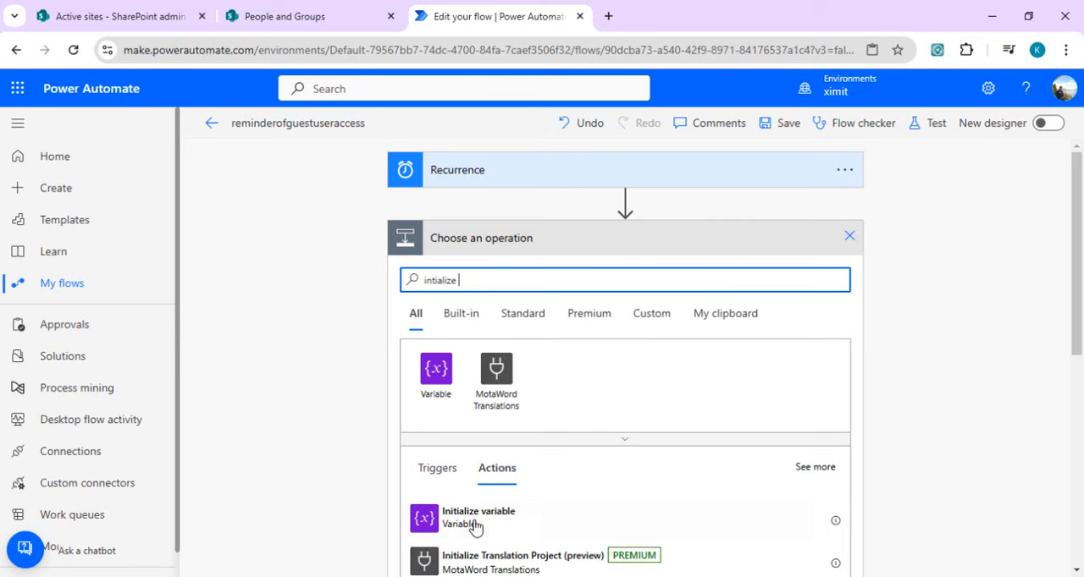
{"action": "left_click", "coordinate": [474, 522]}
Step: Name the variable siteCollection and set its type to Array
{"action": "left_click", "coordinate": [615, 277]}
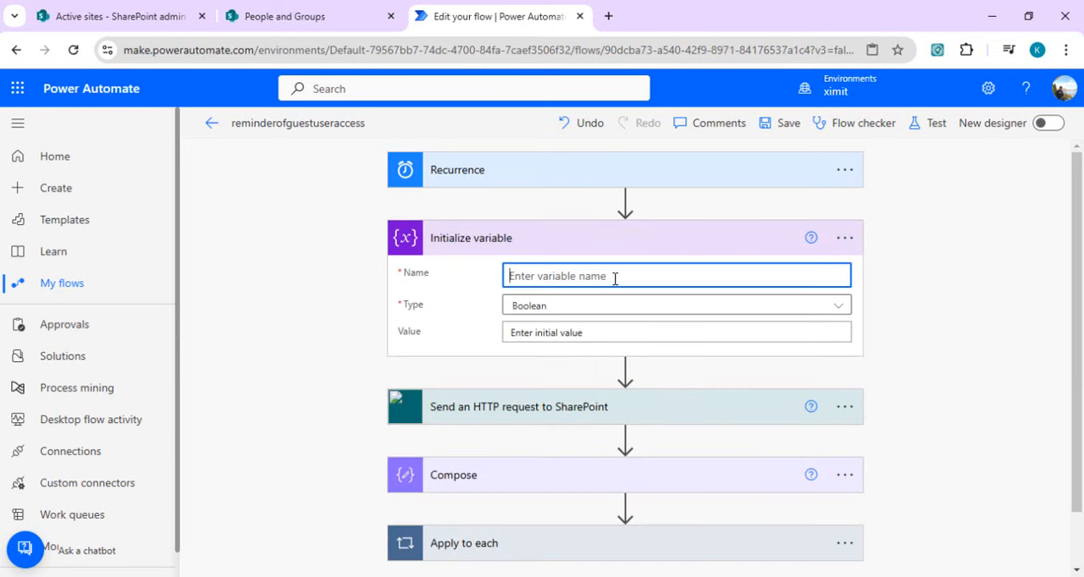
{"action": "type", "text": "site"}
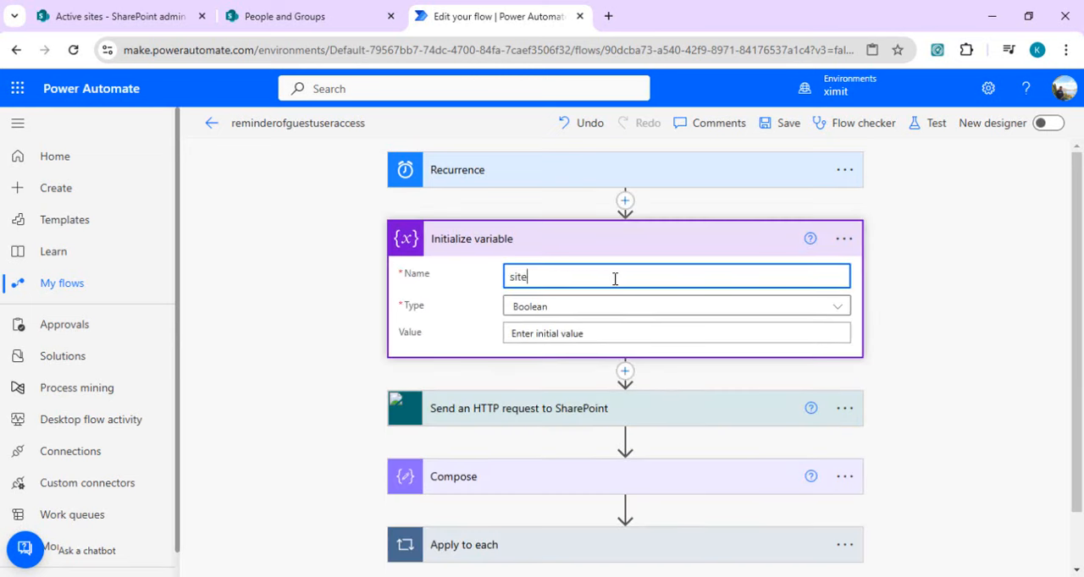
{"action": "type", "text": "Collection"}
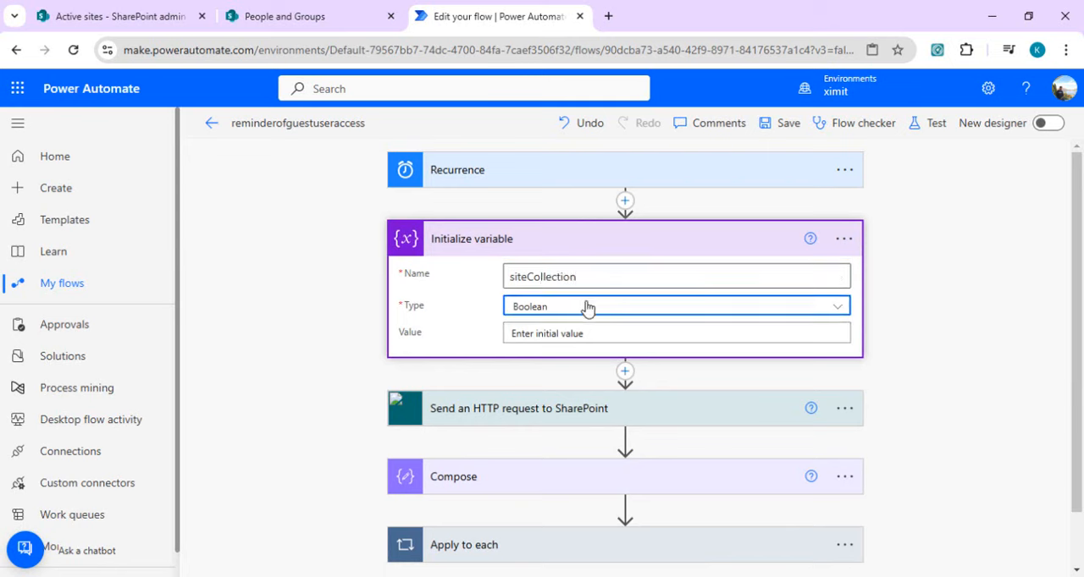
{"action": "left_click", "coordinate": [585, 307]}
{"action": "left_click", "coordinate": [521, 473]}
{"action": "double_click", "coordinate": [595, 273]}
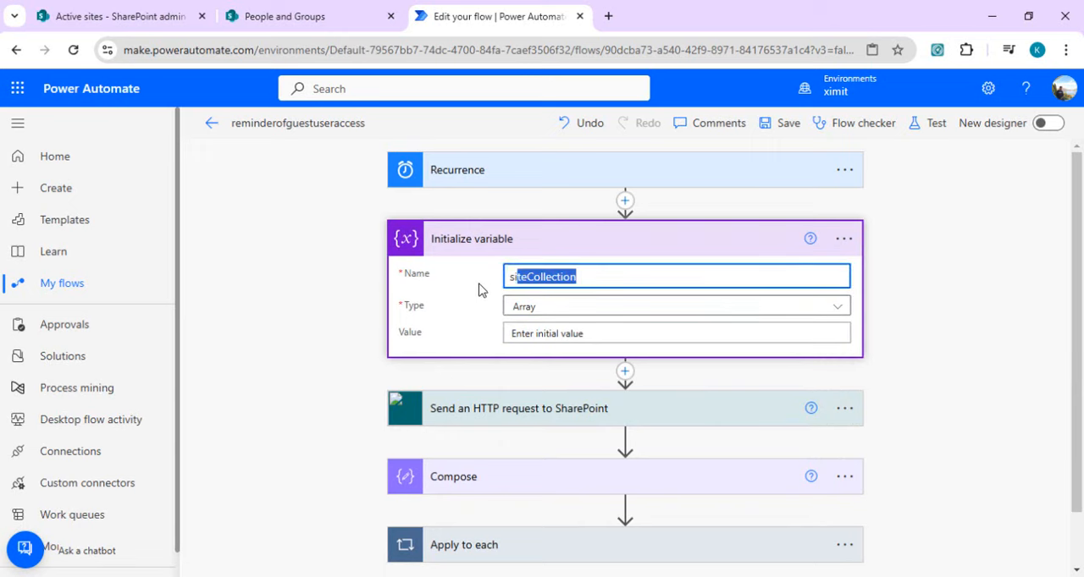
{"action": "left_click_drag", "start_coordinate": [1076, 262], "coordinate": [1081, 399]}
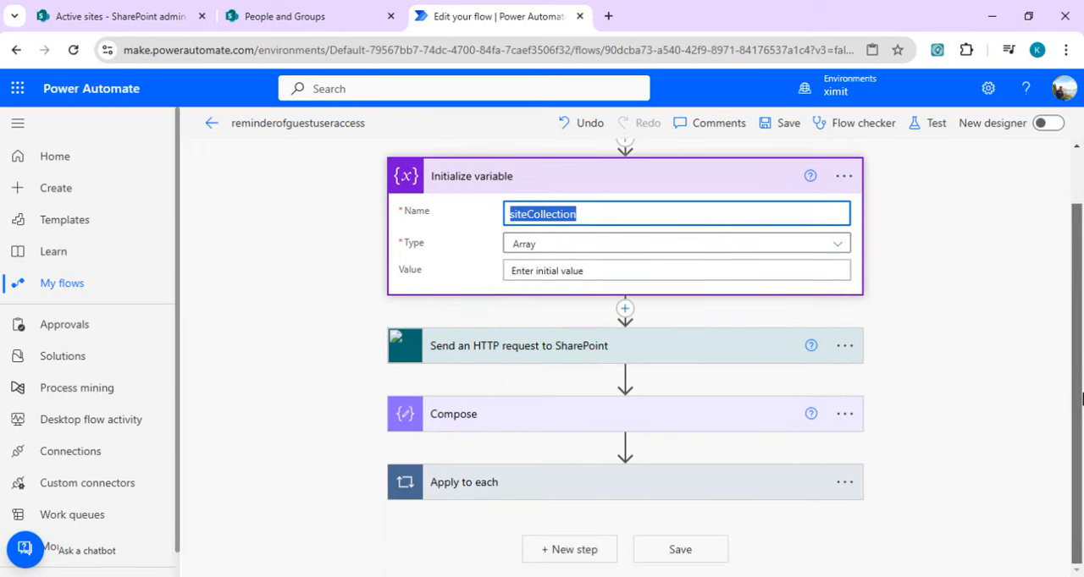
Step: Add an Append to array variable action to the Condition's If yes branch inside Apply to each
{"action": "left_click", "coordinate": [704, 482]}
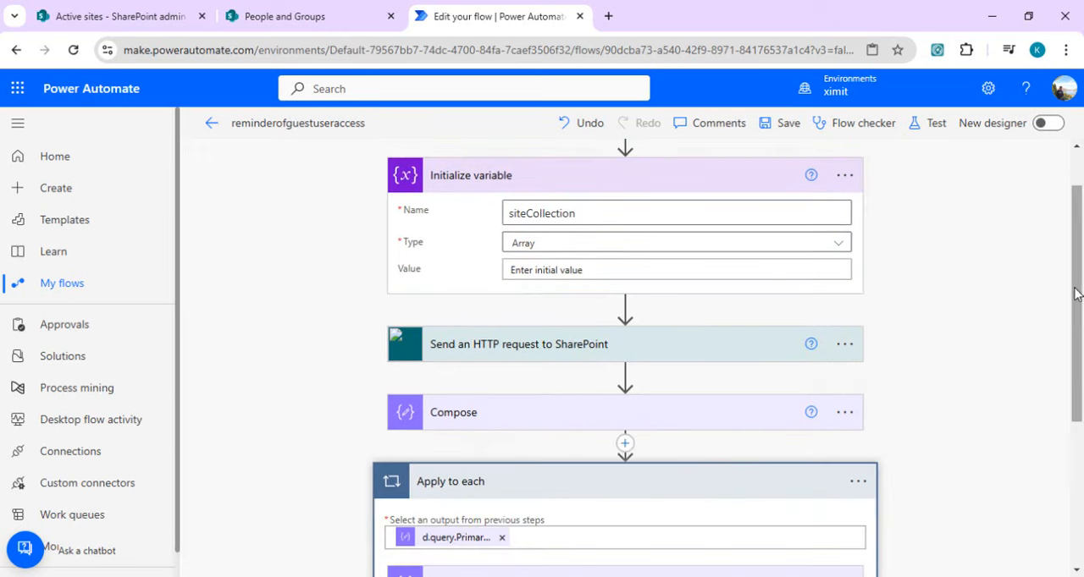
{"action": "left_click_drag", "start_coordinate": [1081, 234], "coordinate": [1081, 356]}
{"action": "left_click", "coordinate": [722, 387]}
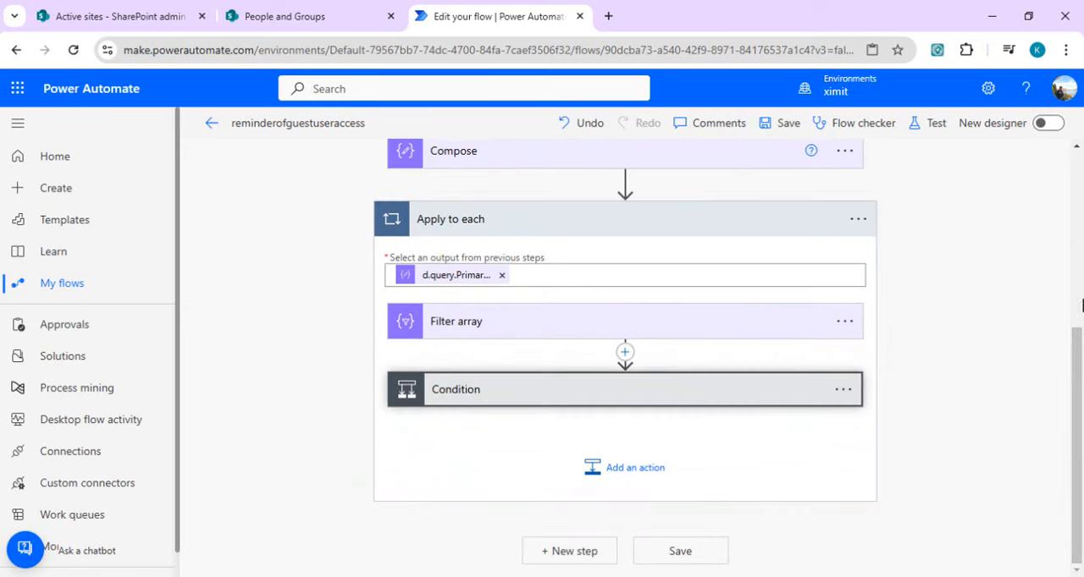
{"action": "scroll", "coordinate": [945, 428], "scroll_direction": "down", "scroll_amount": 3}
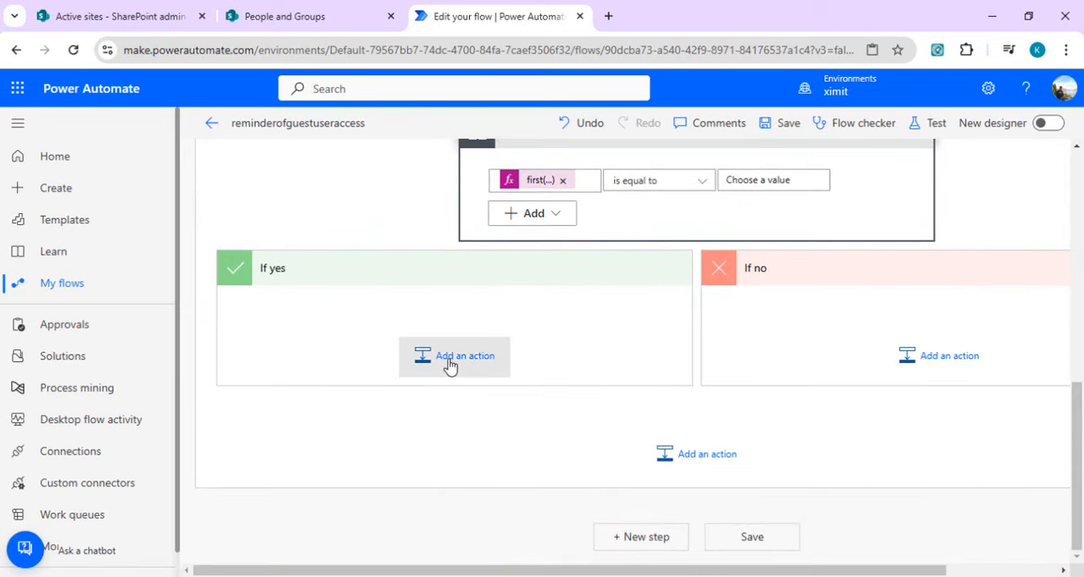
{"action": "left_click", "coordinate": [450, 361]}
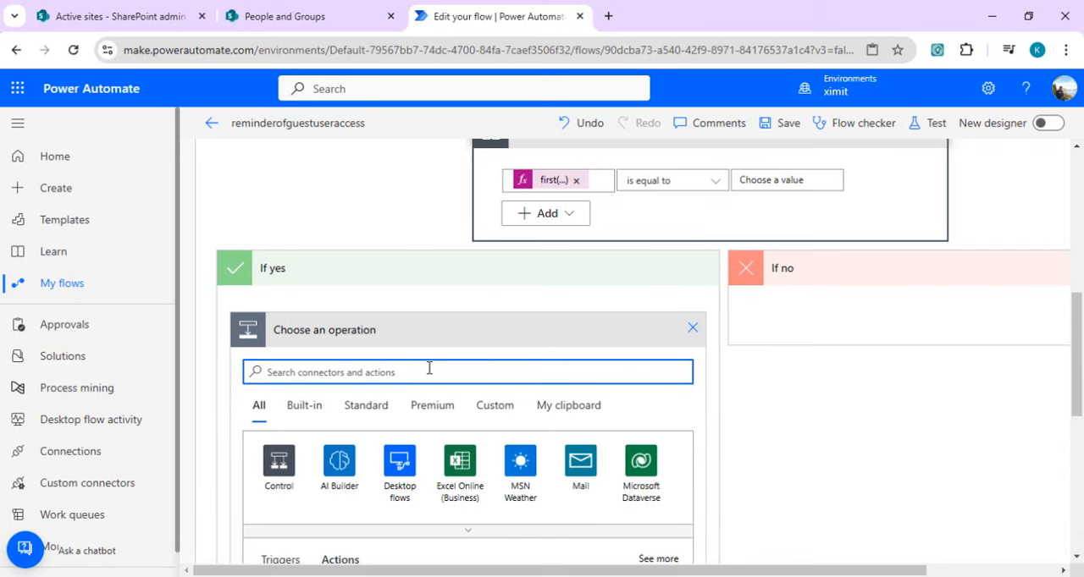
{"action": "type", "text": "append to site"}
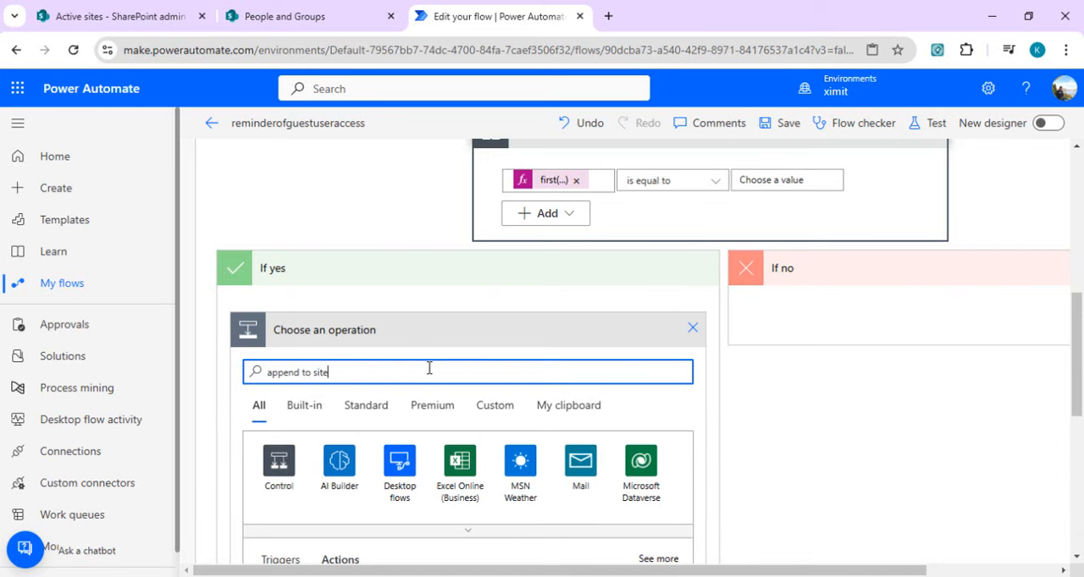
{"action": "scroll", "coordinate": [591, 269], "scroll_direction": "down", "scroll_amount": 2}
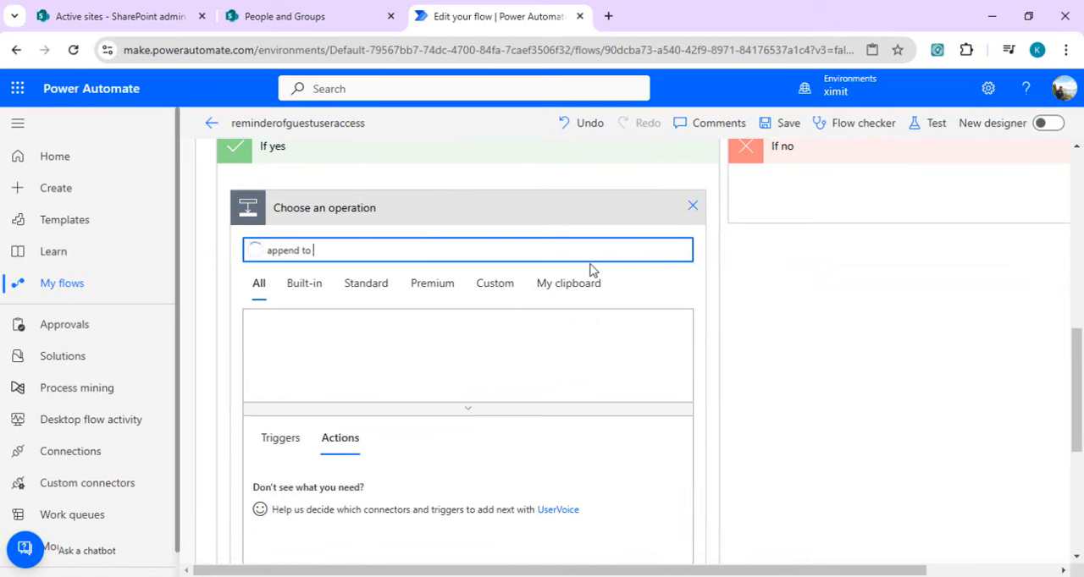
{"action": "key", "text": "BackSpace"}
{"action": "type", "text": "ar"}
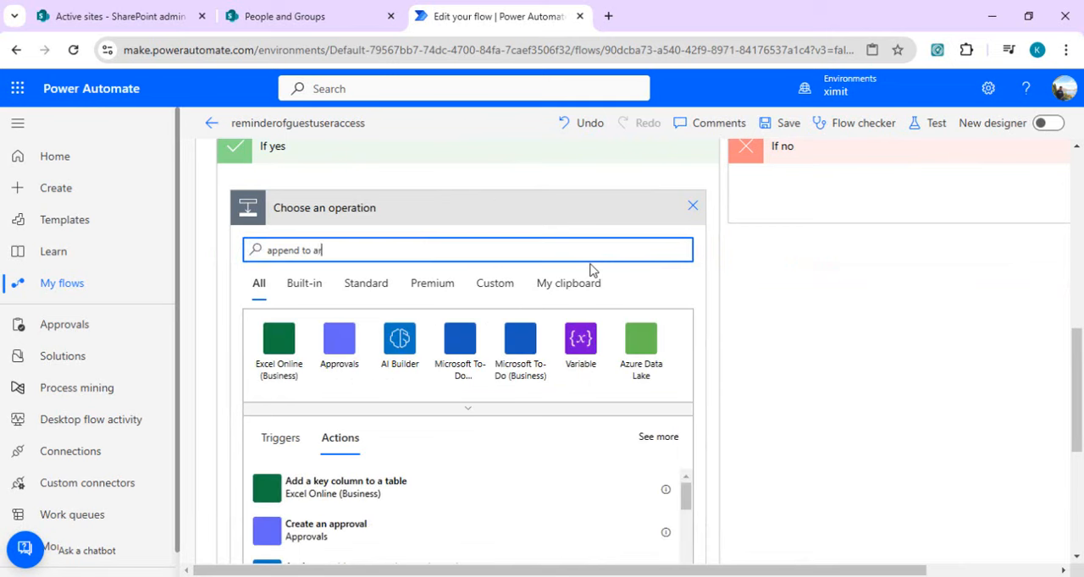
{"action": "type", "text": "ray"}
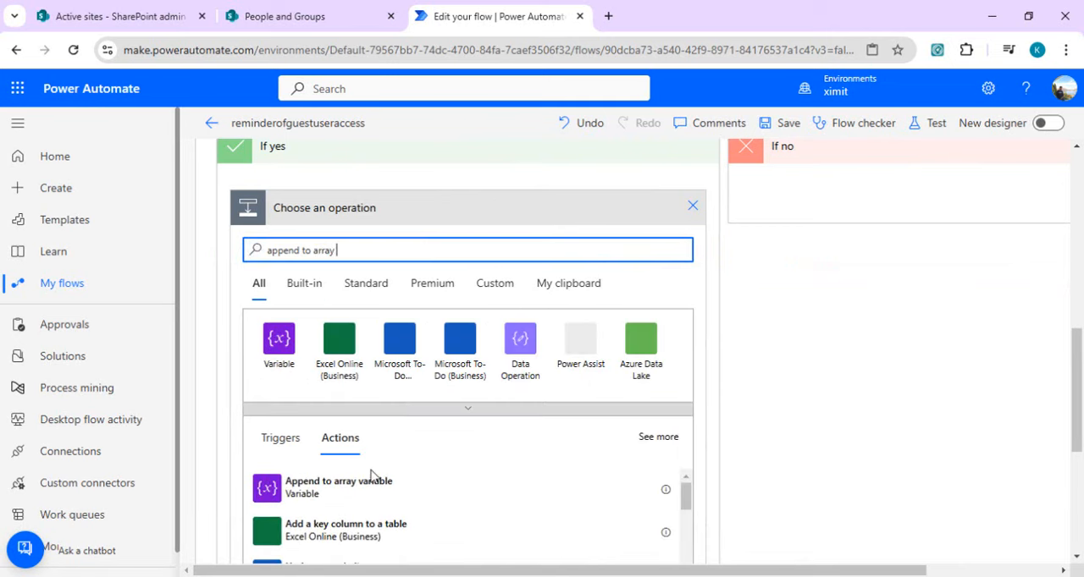
{"action": "left_click", "coordinate": [358, 491]}
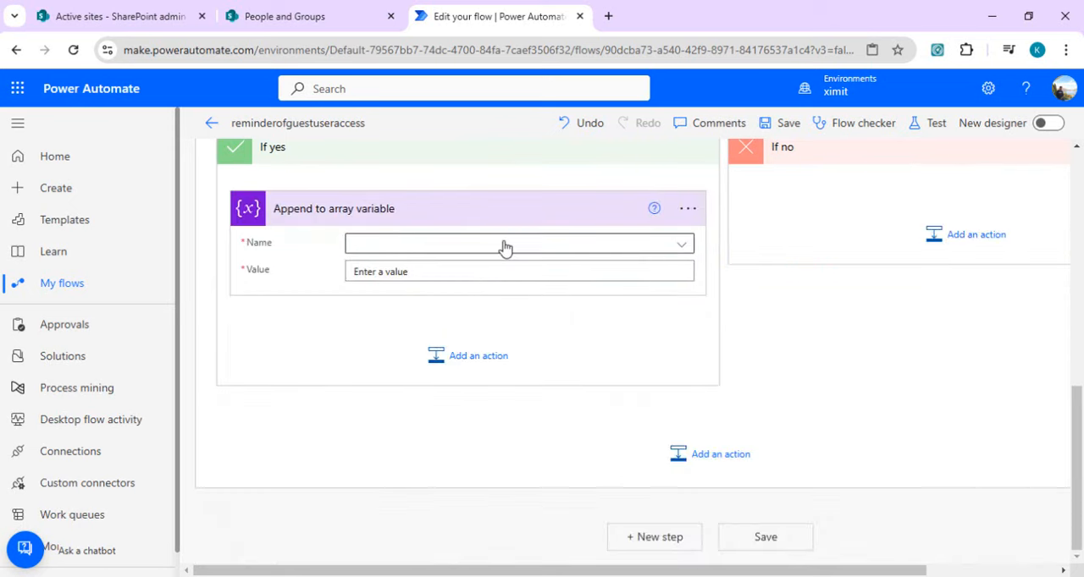
Step: Make Append to array variable target siteCollection, with the Condition's expression first(body('Filter_array'))?['Value'] as its value
{"action": "left_click", "coordinate": [505, 246]}
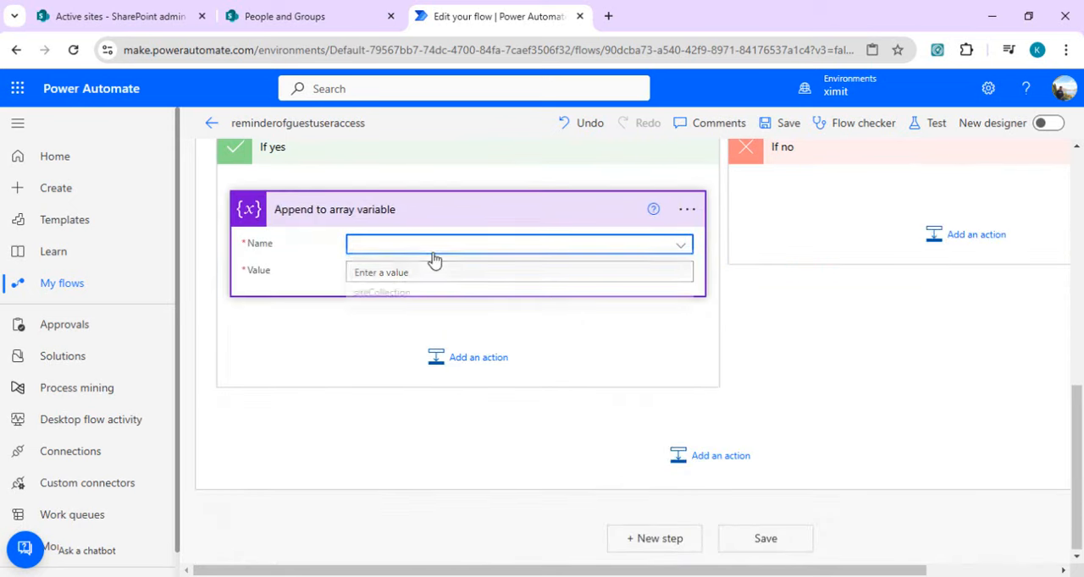
{"action": "left_click", "coordinate": [372, 296]}
{"action": "left_click", "coordinate": [418, 273]}
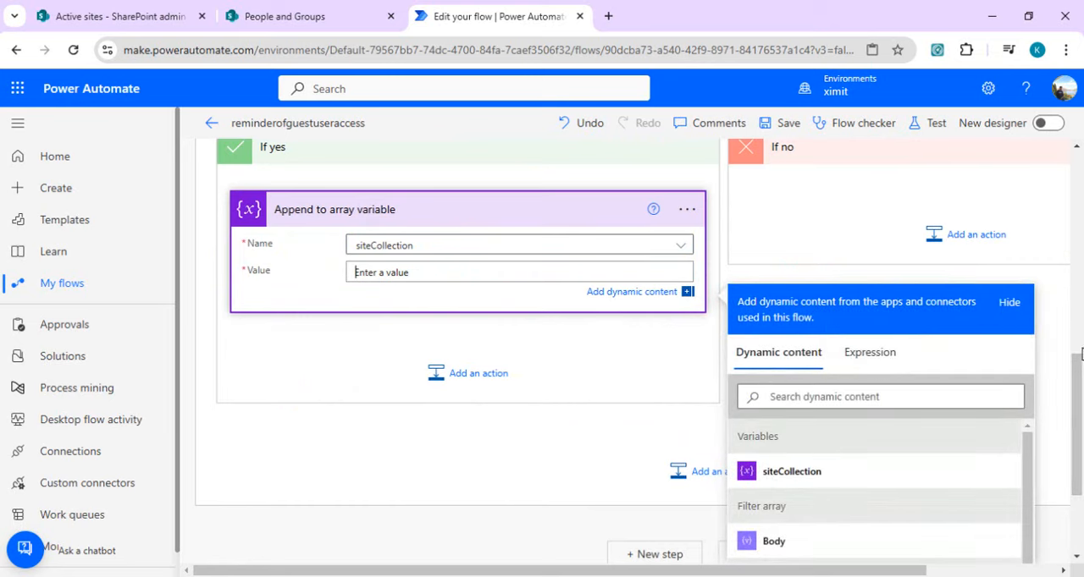
{"action": "scroll", "coordinate": [1079, 356], "scroll_direction": "up", "scroll_amount": 1}
{"action": "scroll", "coordinate": [1079, 352], "scroll_direction": "up", "scroll_amount": 1}
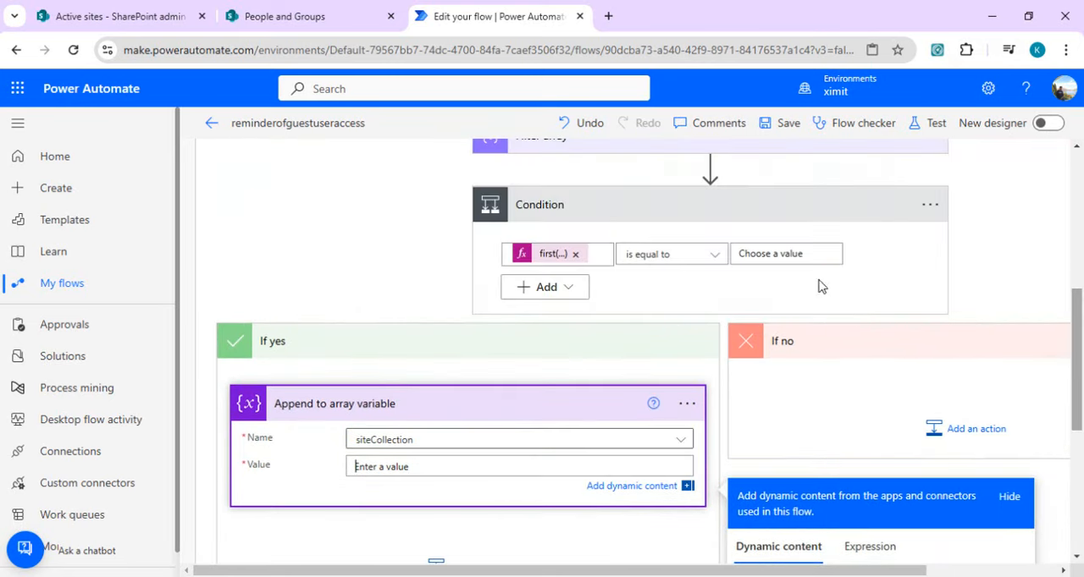
{"action": "left_click", "coordinate": [602, 255]}
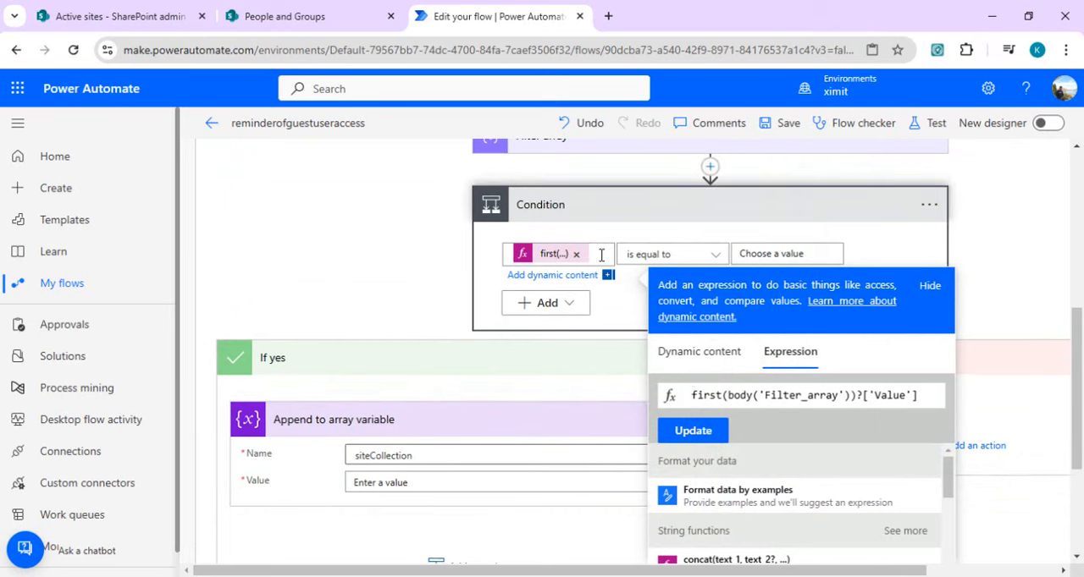
{"action": "key", "text": "ctrl+a"}
{"action": "left_click", "coordinate": [429, 485]}
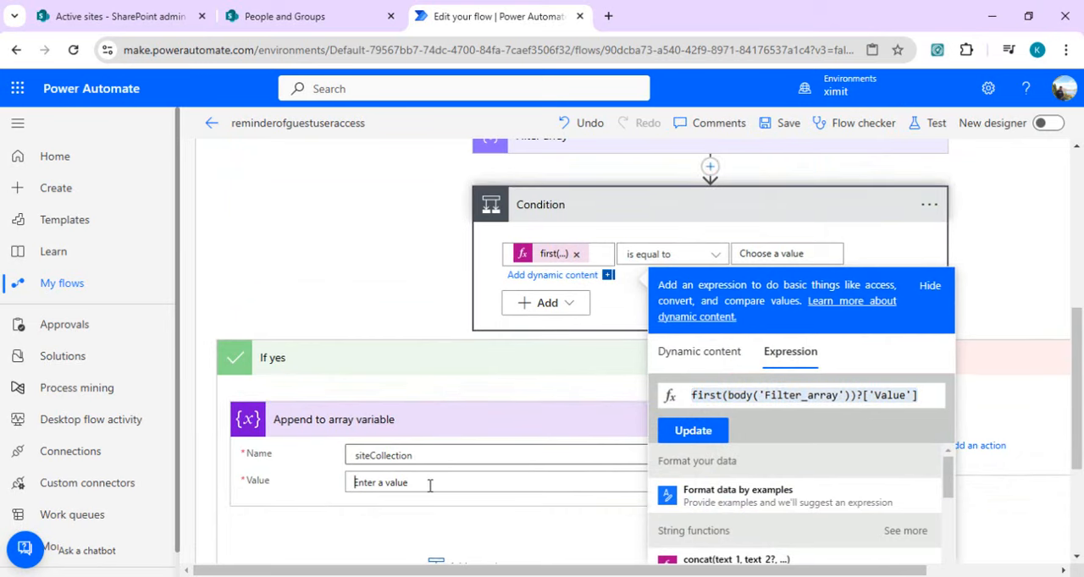
{"action": "scroll", "coordinate": [830, 436], "scroll_direction": "down", "scroll_amount": 2}
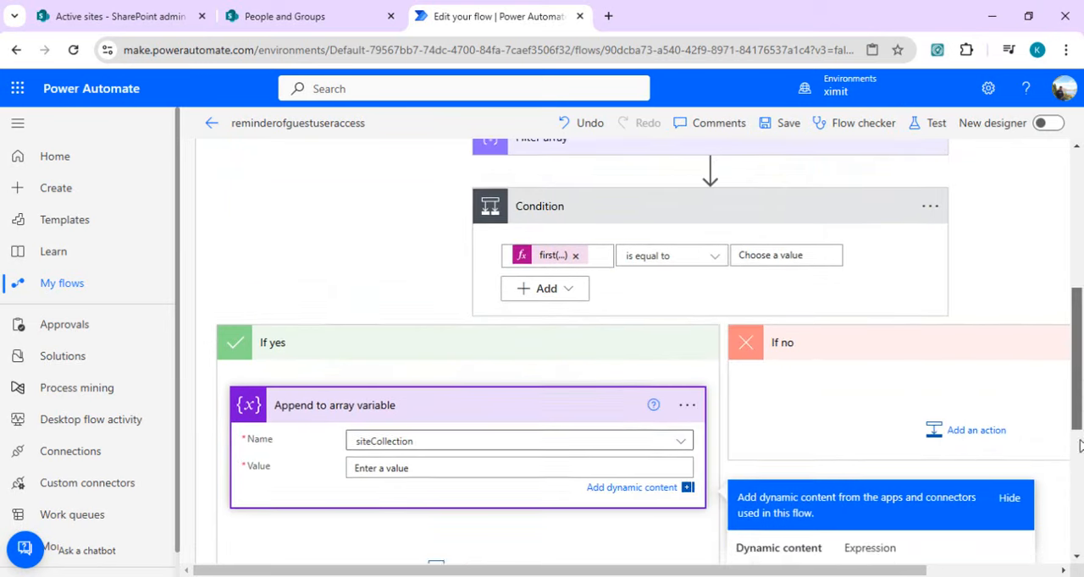
{"action": "left_click", "coordinate": [873, 323]}
{"action": "left_click_drag", "start_coordinate": [1077, 427], "coordinate": [1079, 467]}
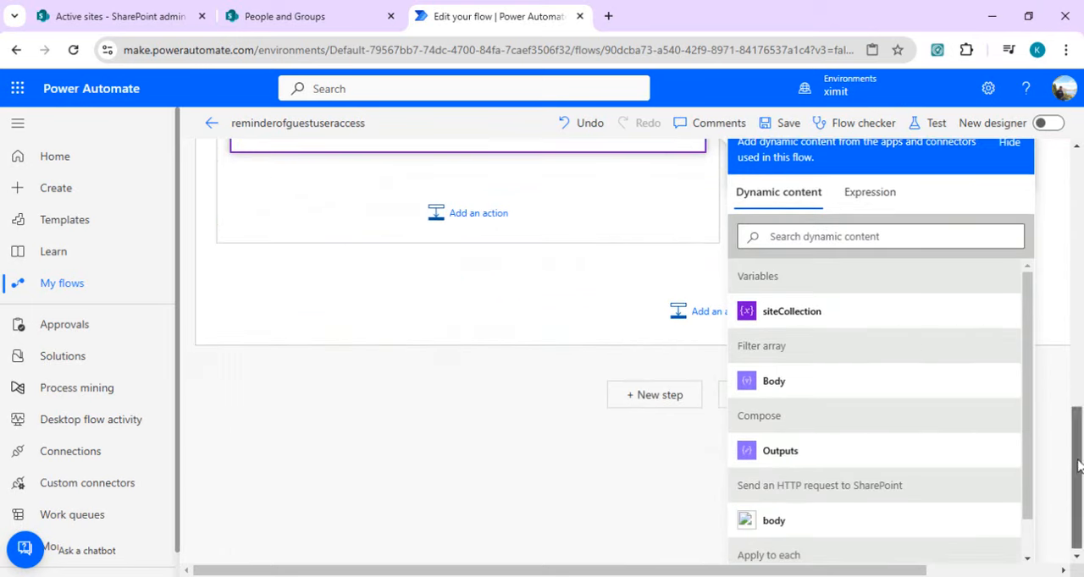
{"action": "left_click", "coordinate": [652, 396]}
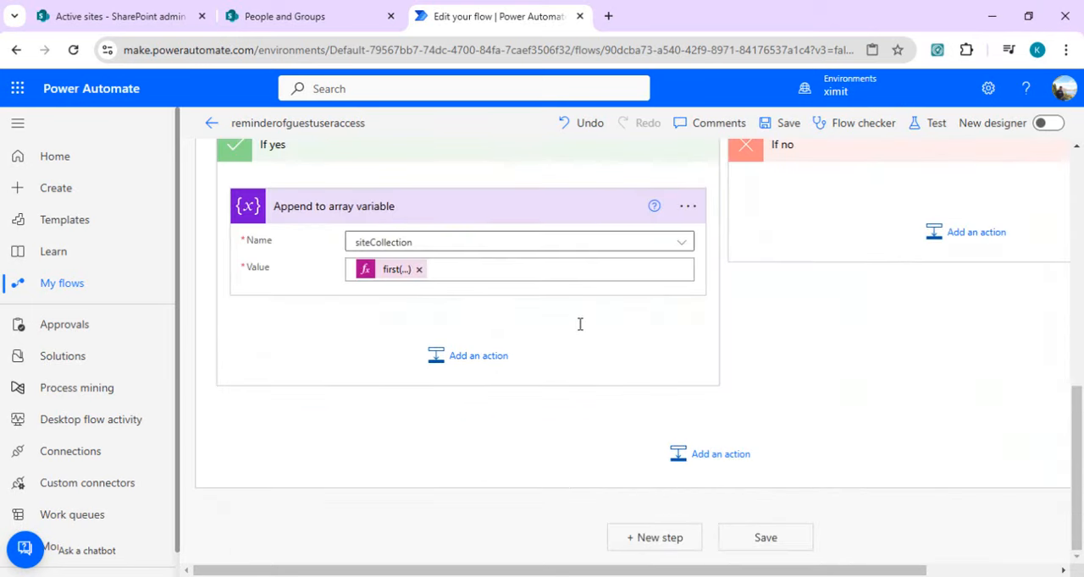
Step: Add a Compose action as a new step after the Apply to each loop
{"action": "left_click", "coordinate": [659, 541]}
{"action": "left_click_drag", "start_coordinate": [1078, 533], "coordinate": [1082, 423]}
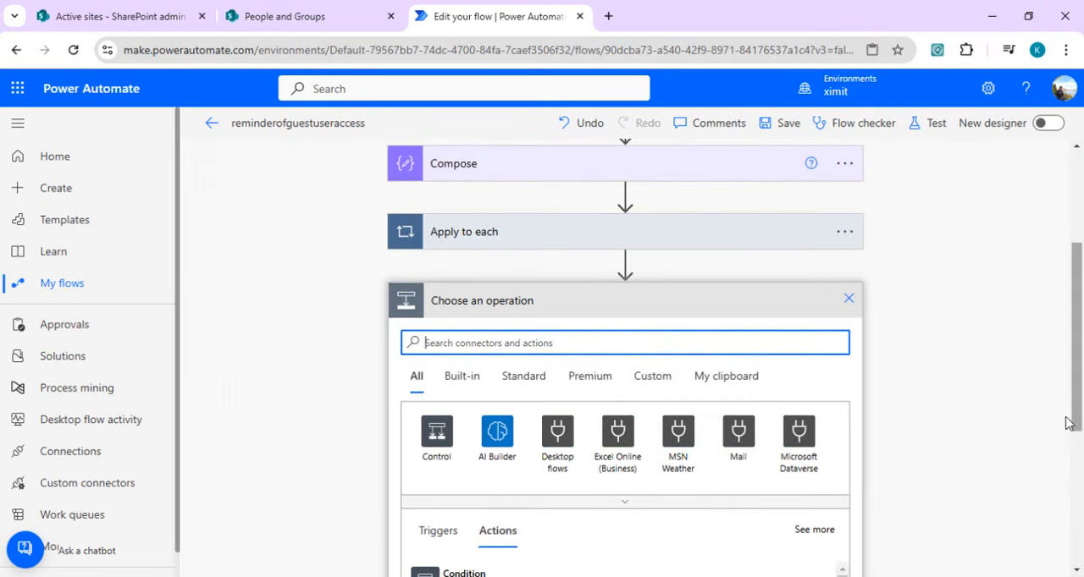
{"action": "left_click", "coordinate": [697, 341]}
{"action": "type", "text": "compose"}
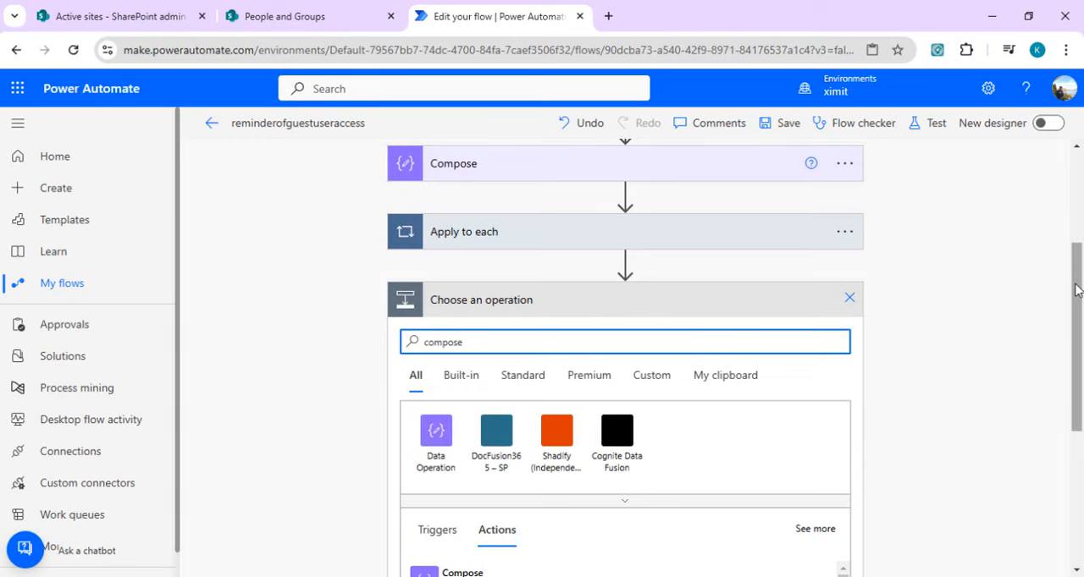
{"action": "scroll", "coordinate": [696, 341], "scroll_direction": "down", "scroll_amount": 1}
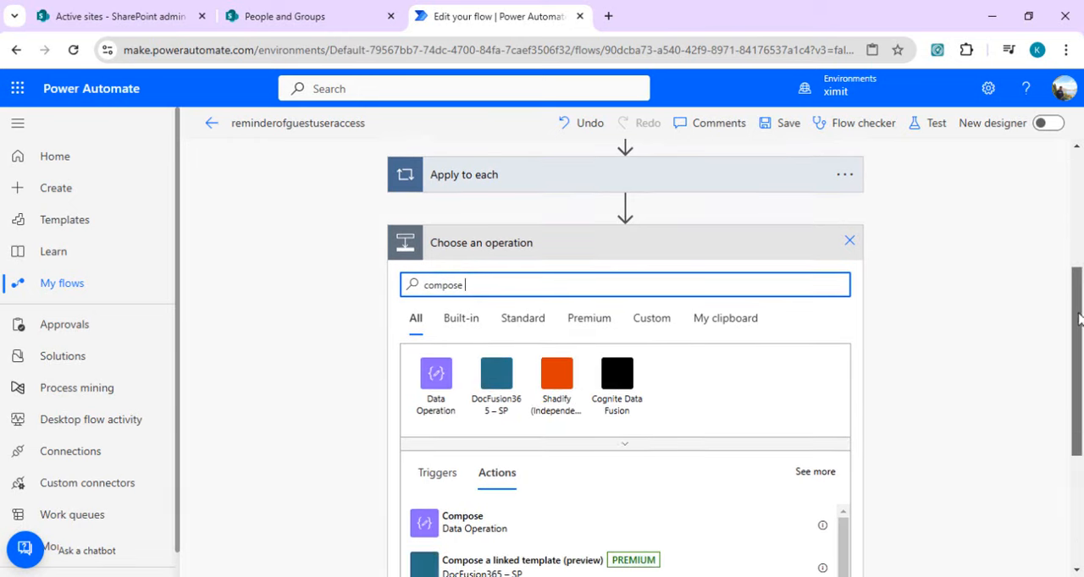
{"action": "left_click", "coordinate": [569, 517]}
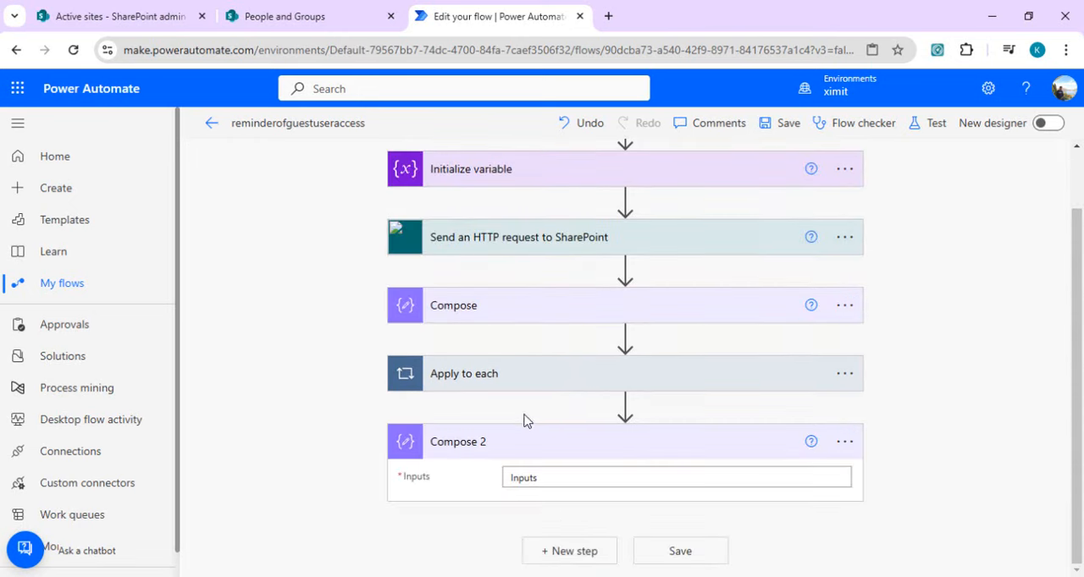
Step: Set the input of the new Compose action to the siteCollection variable
{"action": "left_click", "coordinate": [574, 475]}
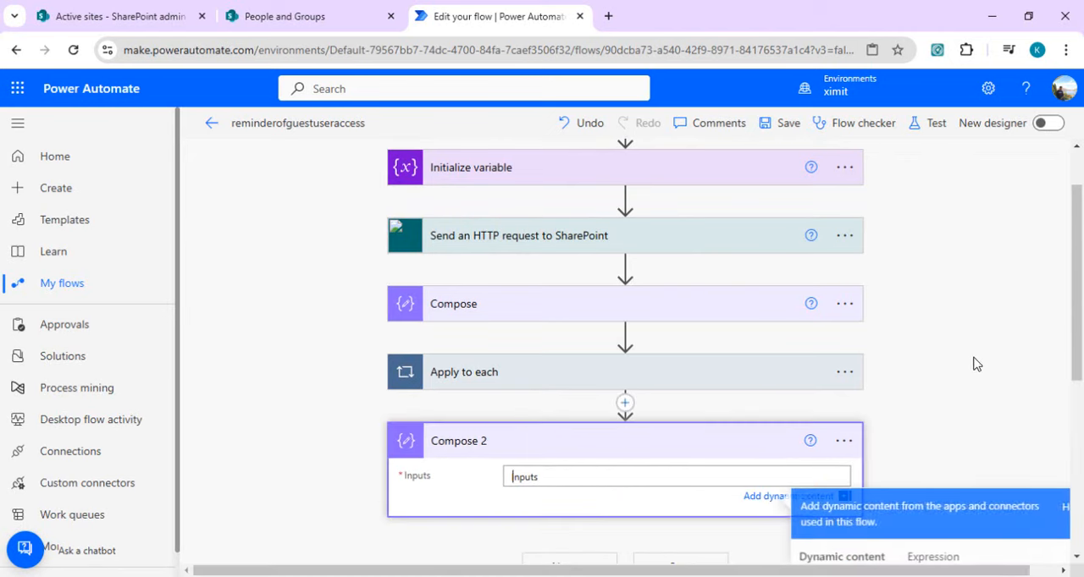
{"action": "left_click_drag", "start_coordinate": [1077, 356], "coordinate": [1077, 429]}
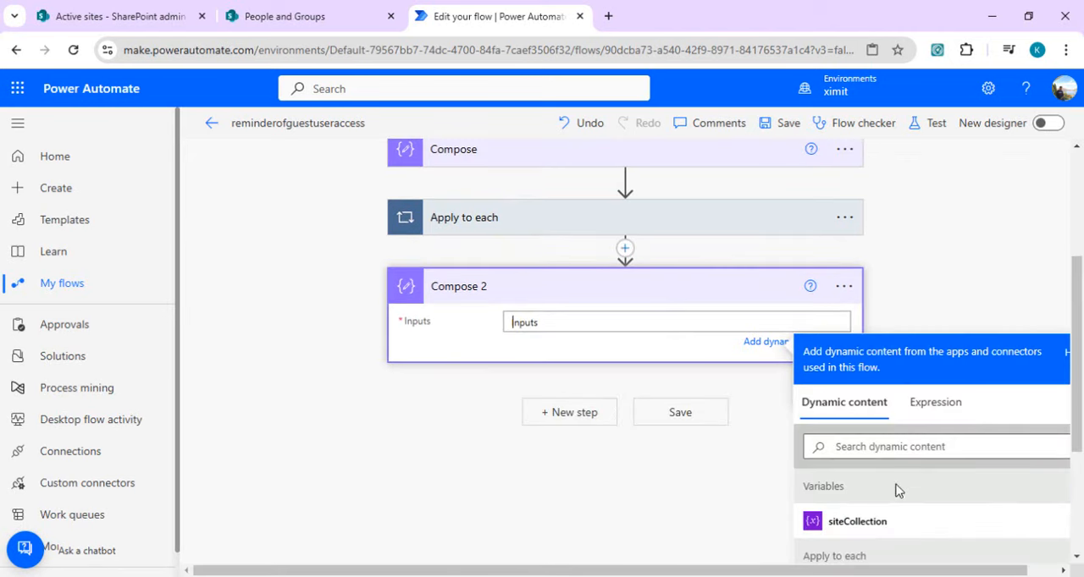
{"action": "left_click", "coordinate": [876, 526]}
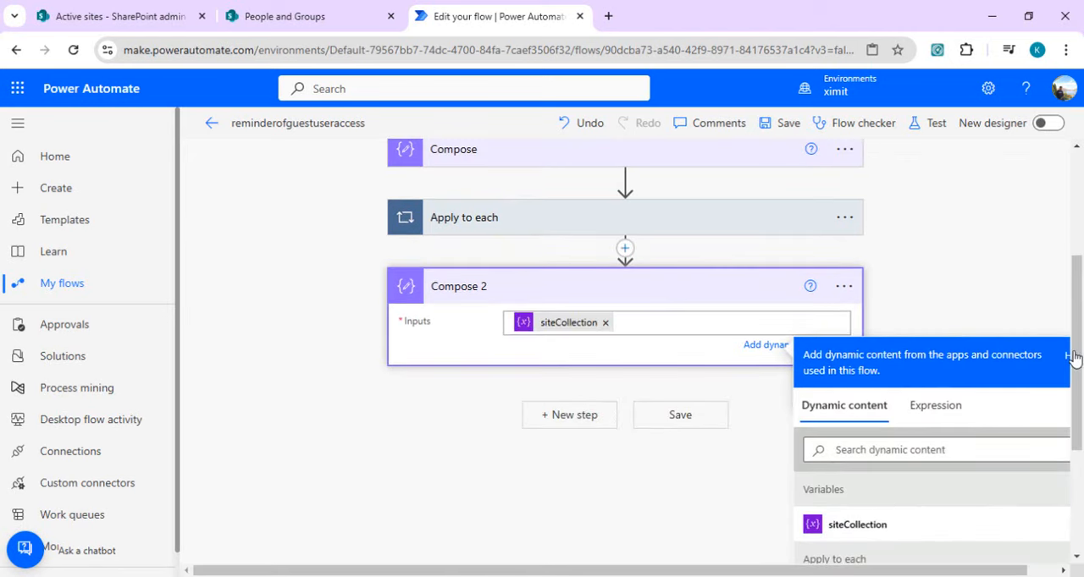
Step: Turn on Concurrency Control for Apply to each, set its degree of parallelism to 50, and collapse the loop
{"action": "left_click_drag", "start_coordinate": [1072, 358], "coordinate": [1080, 305]}
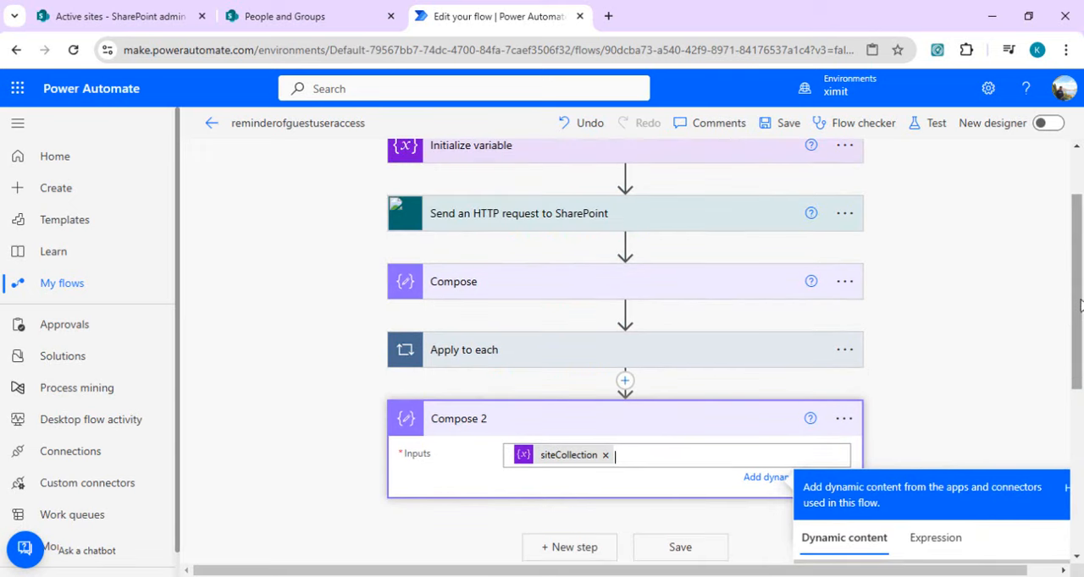
{"action": "left_click", "coordinate": [794, 359]}
{"action": "left_click", "coordinate": [858, 350]}
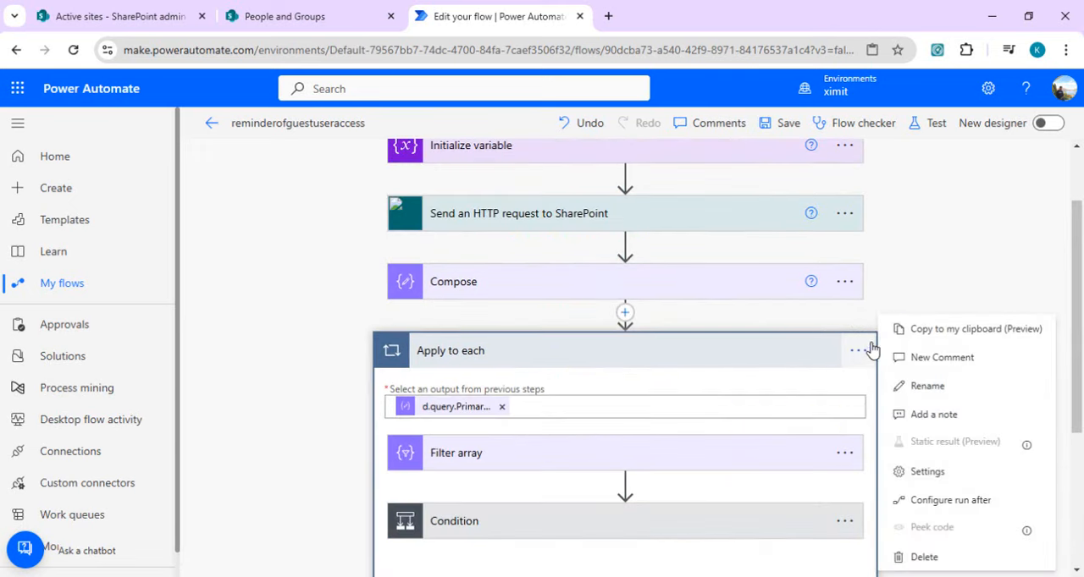
{"action": "left_click", "coordinate": [932, 474]}
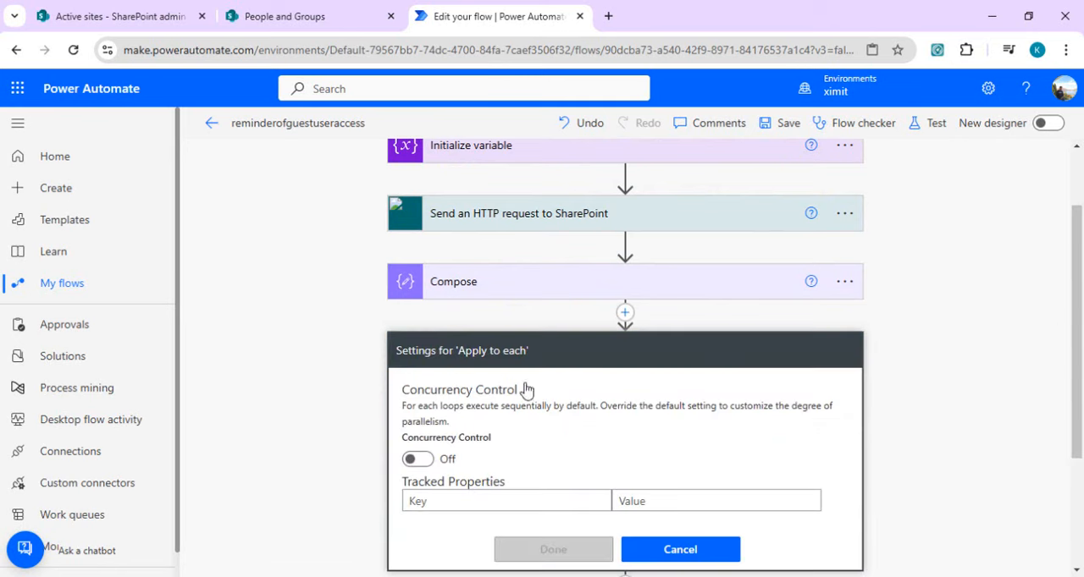
{"action": "left_click", "coordinate": [424, 460]}
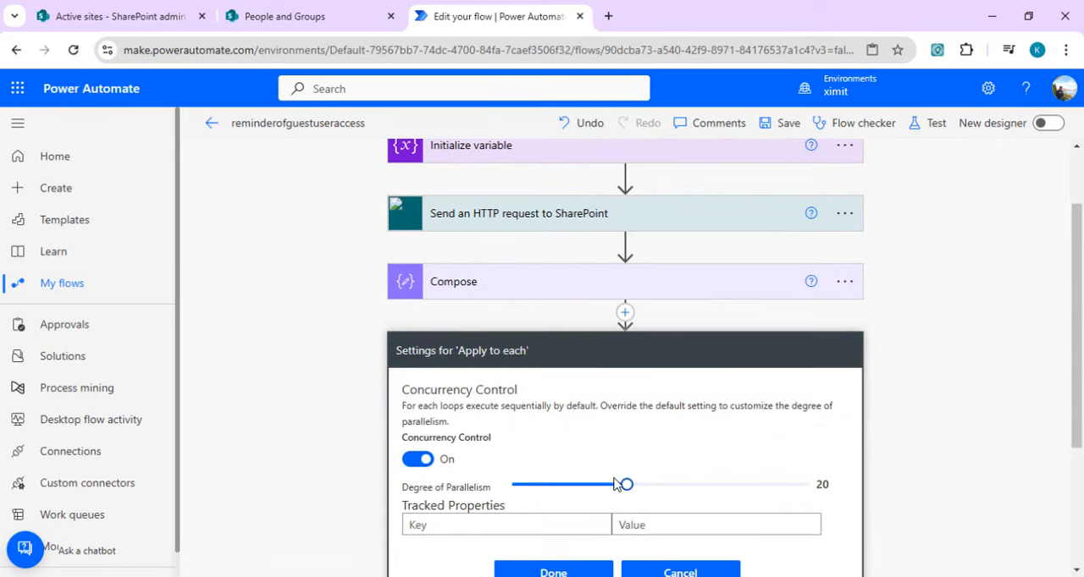
{"action": "left_click_drag", "start_coordinate": [626, 487], "coordinate": [813, 485]}
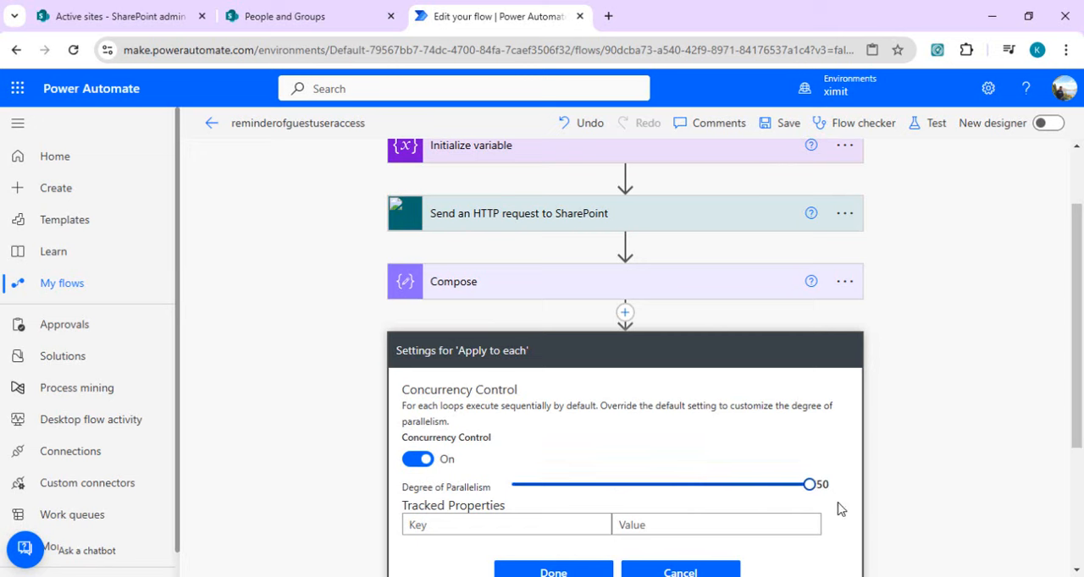
{"action": "left_click", "coordinate": [557, 573]}
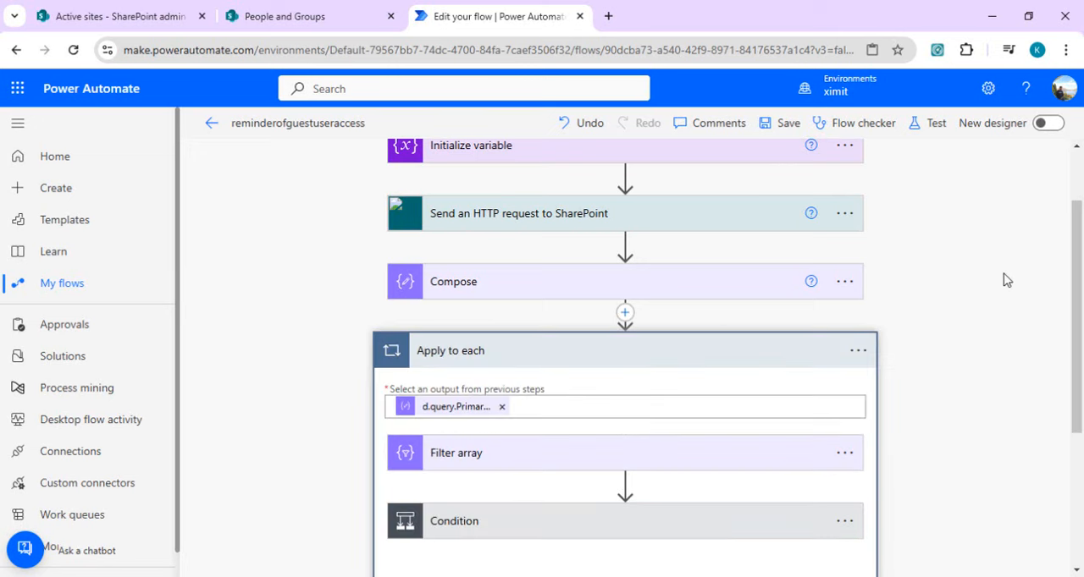
{"action": "left_click", "coordinate": [788, 354]}
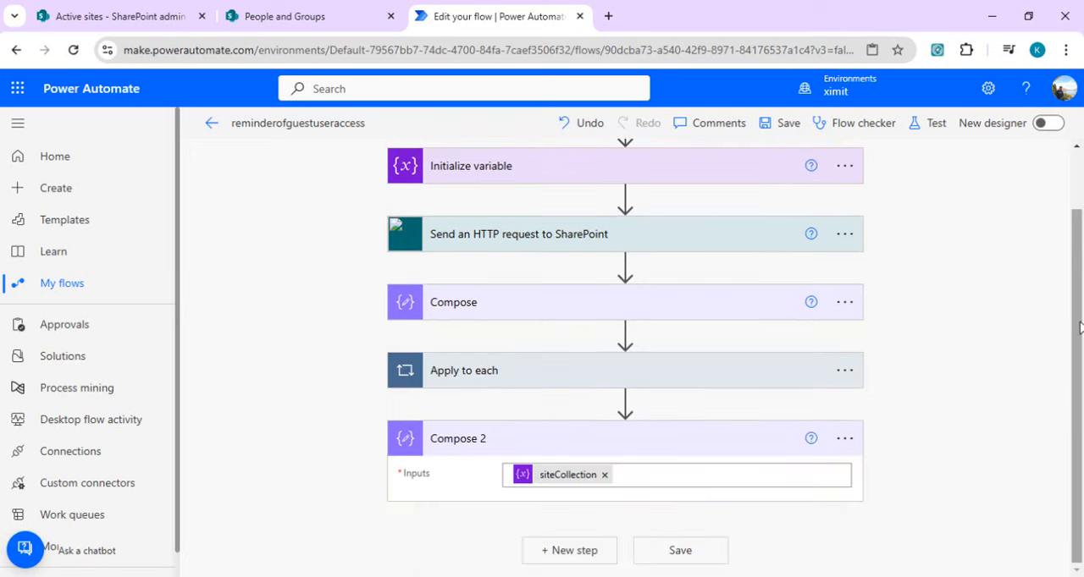
Step: Save the reminderofguestuseraccess flow and run a test of it
{"action": "right_click", "coordinate": [1081, 302]}
{"action": "left_click", "coordinate": [1078, 340]}
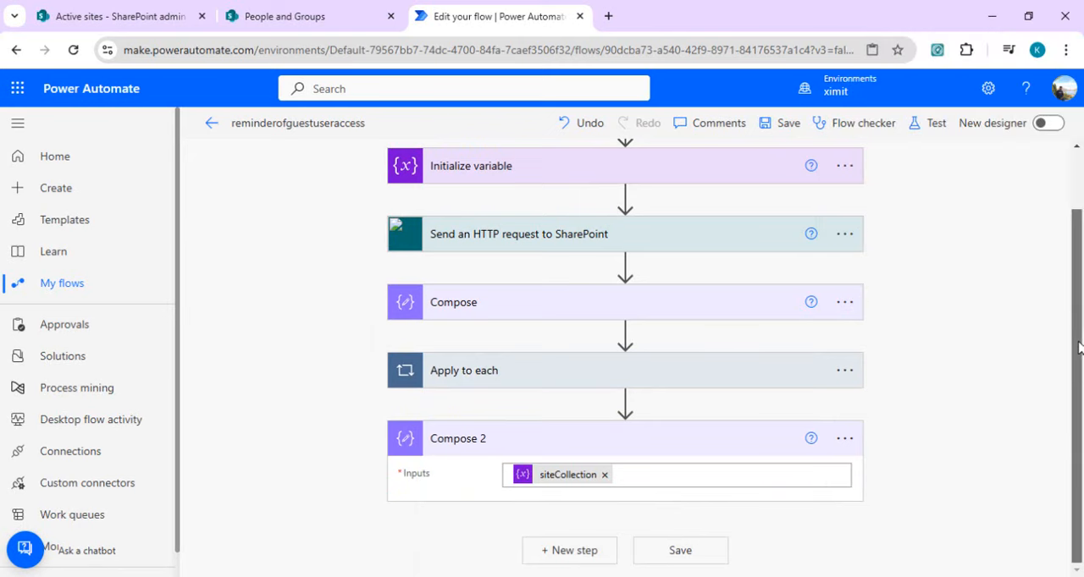
{"action": "left_click_drag", "start_coordinate": [1078, 341], "coordinate": [1079, 315]}
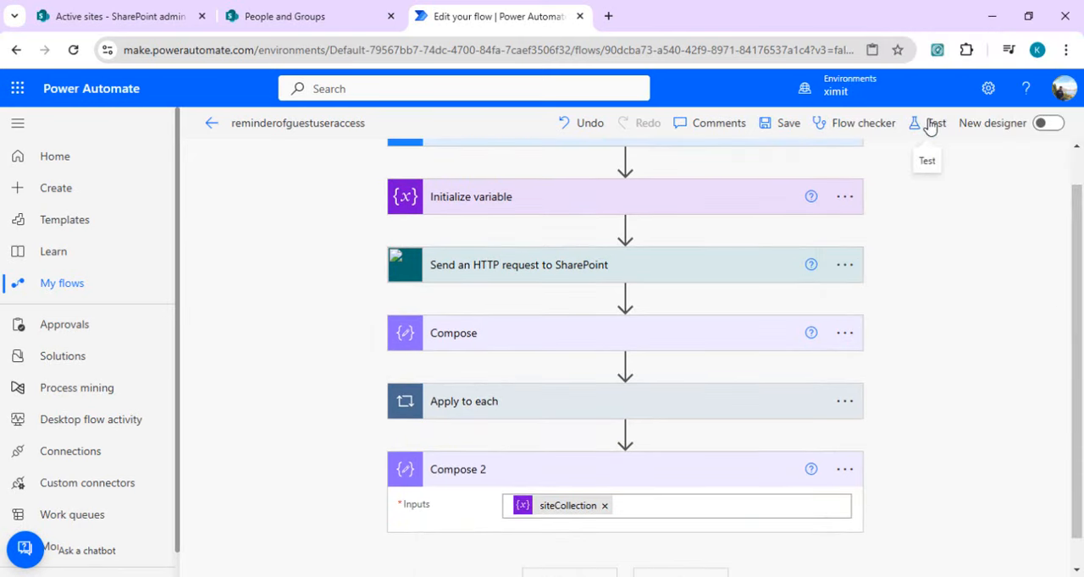
{"action": "left_click", "coordinate": [786, 122]}
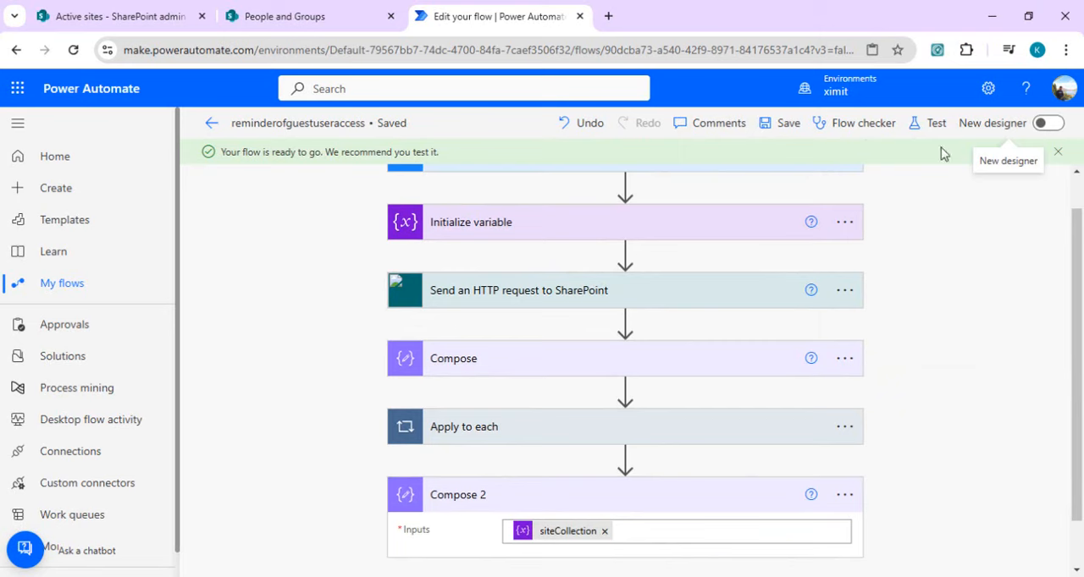
{"action": "left_click", "coordinate": [916, 124]}
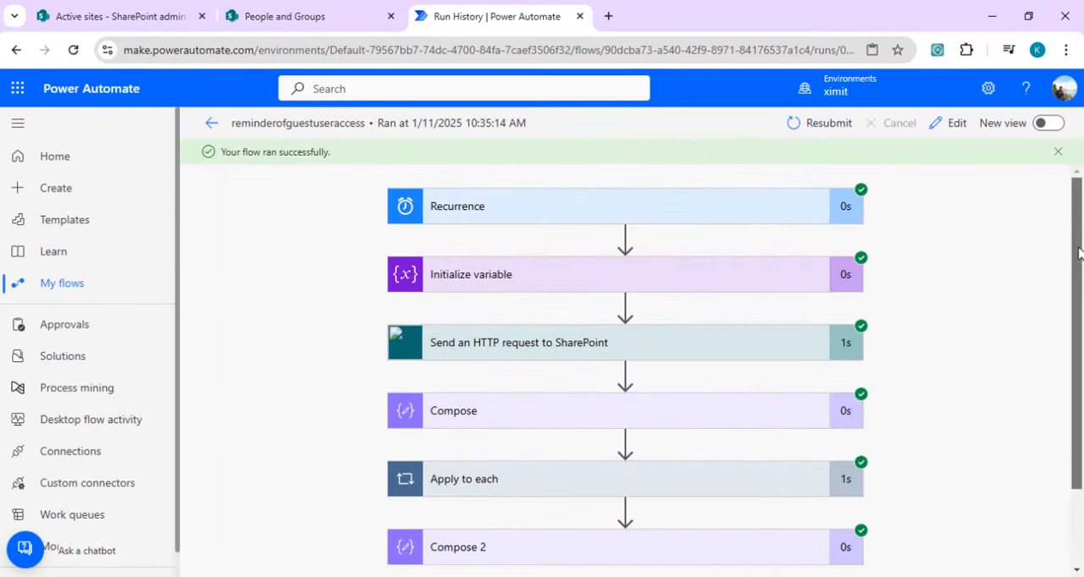
Step: Examine the inputs and outputs of Filter array in the first Apply to each iteration of the test run
{"action": "scroll", "coordinate": [959, 360], "scroll_direction": "down", "scroll_amount": 2}
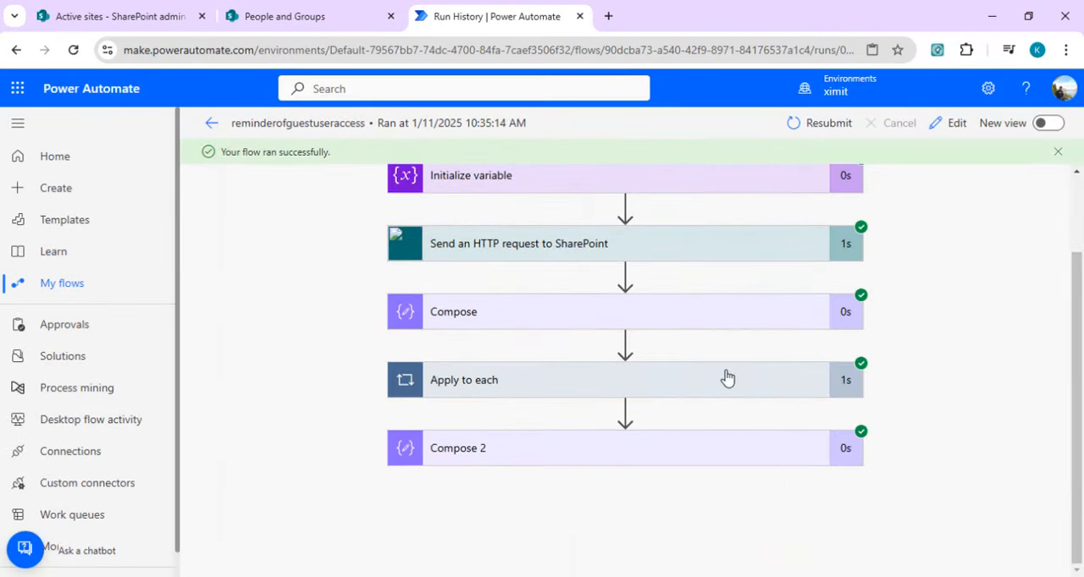
{"action": "left_click", "coordinate": [684, 387]}
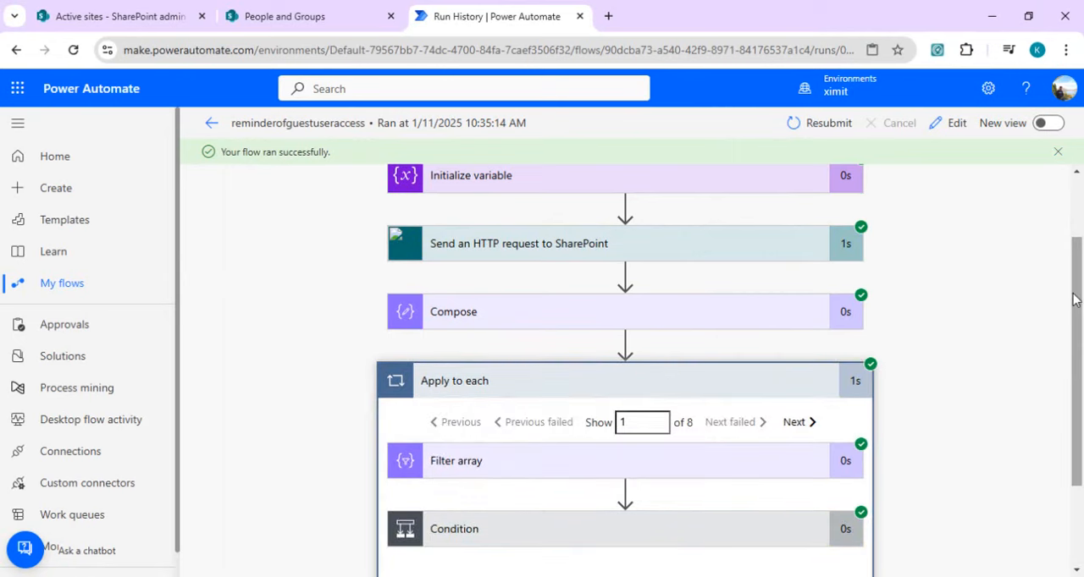
{"action": "scroll", "coordinate": [1077, 315], "scroll_direction": "down", "scroll_amount": 2}
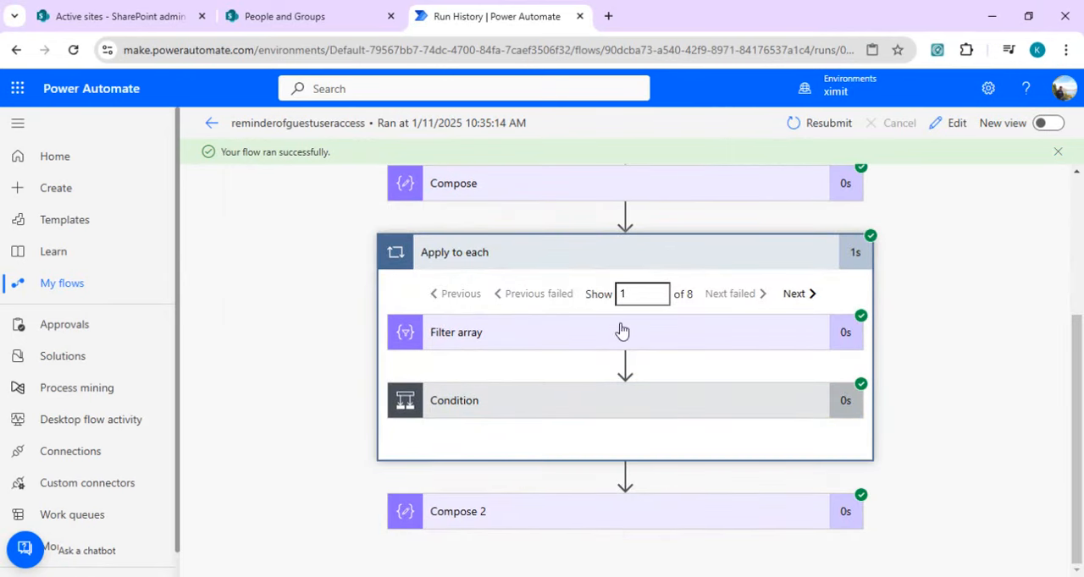
{"action": "left_click", "coordinate": [677, 346]}
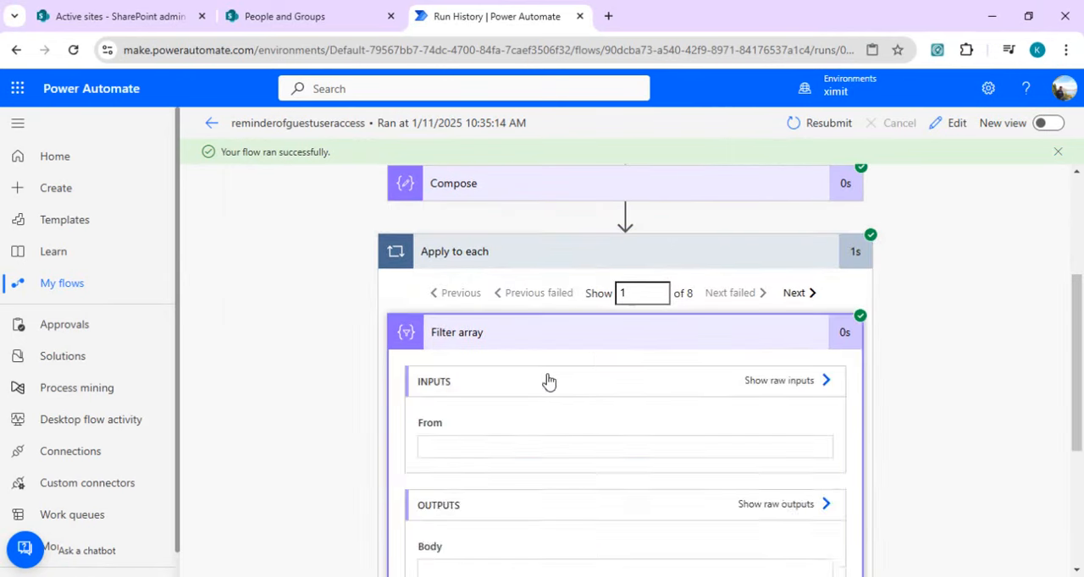
{"action": "scroll", "coordinate": [1079, 318], "scroll_direction": "down", "scroll_amount": 3}
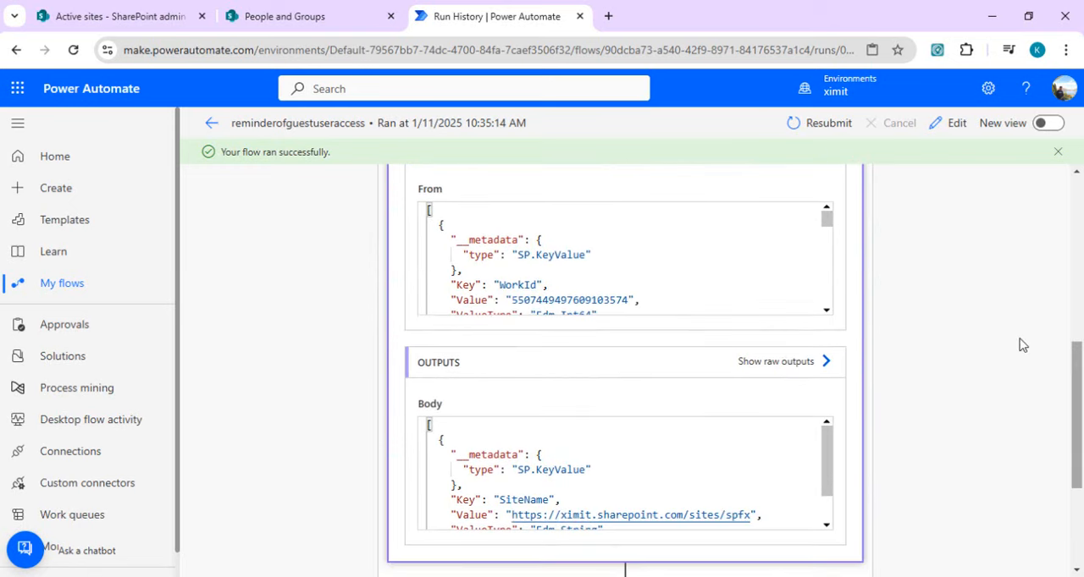
{"action": "left_click_drag", "start_coordinate": [825, 218], "coordinate": [828, 308]}
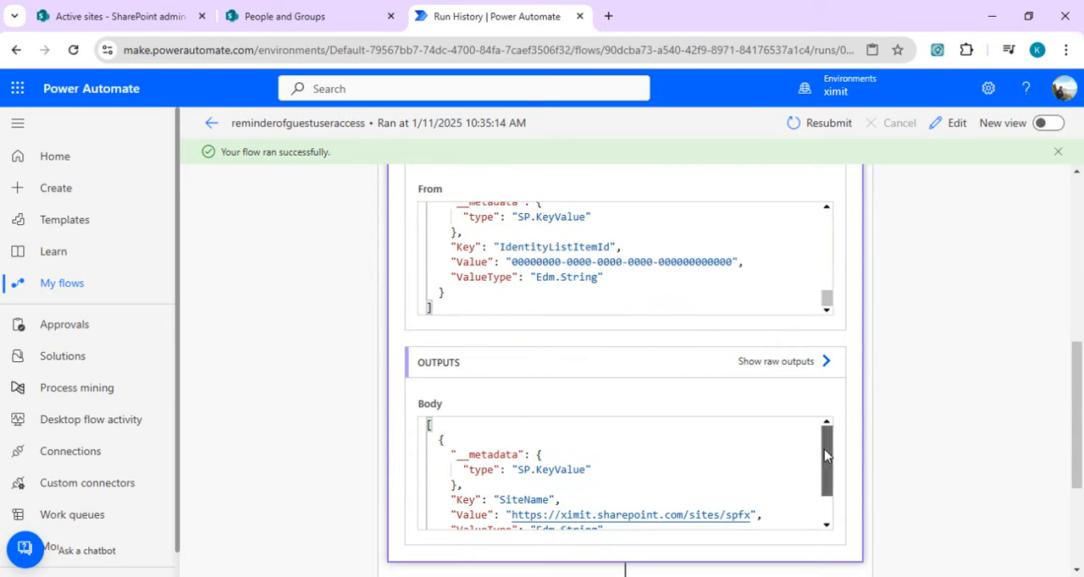
{"action": "mouse_move", "coordinate": [824, 430]}
{"action": "left_mouse_down"}
{"action": "mouse_move", "coordinate": [825, 515]}
{"action": "mouse_move", "coordinate": [830, 432]}
{"action": "left_mouse_up"}
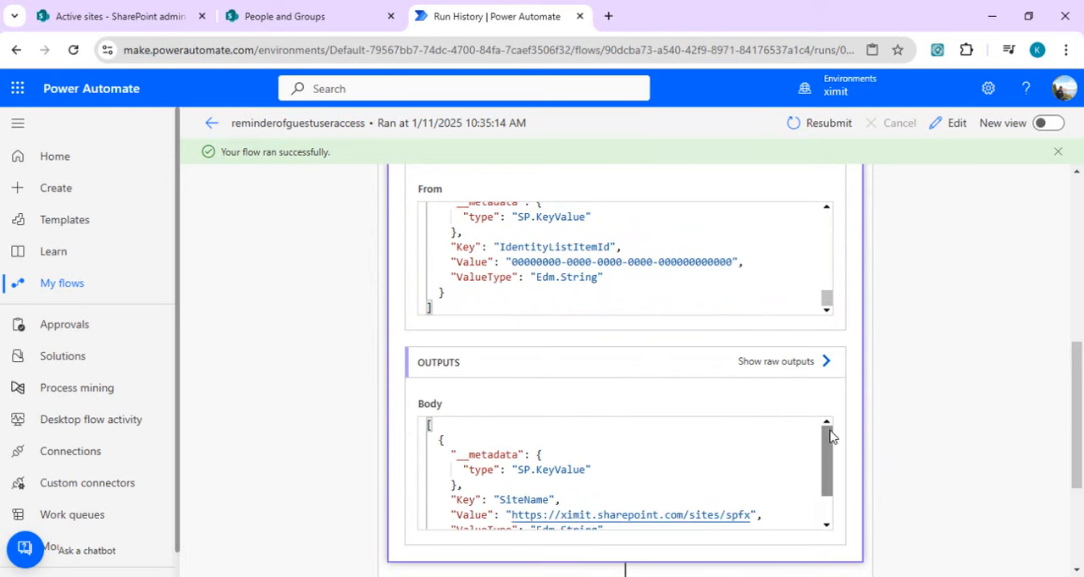
Step: Check the Condition's expression result and its branches for the first Apply to each iteration
{"action": "scroll", "coordinate": [1079, 445], "scroll_direction": "down", "scroll_amount": 3}
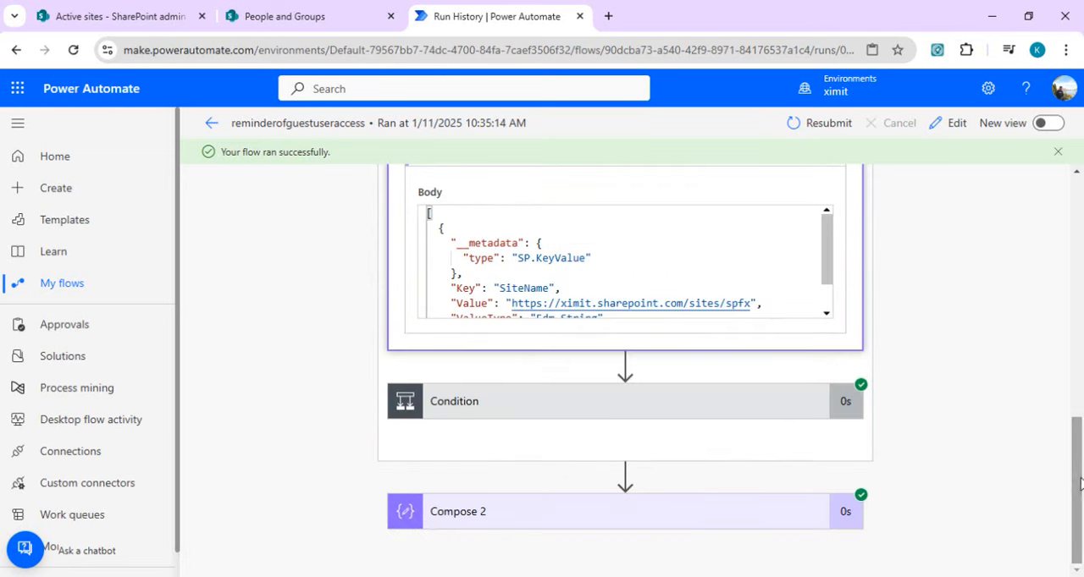
{"action": "left_click", "coordinate": [737, 415]}
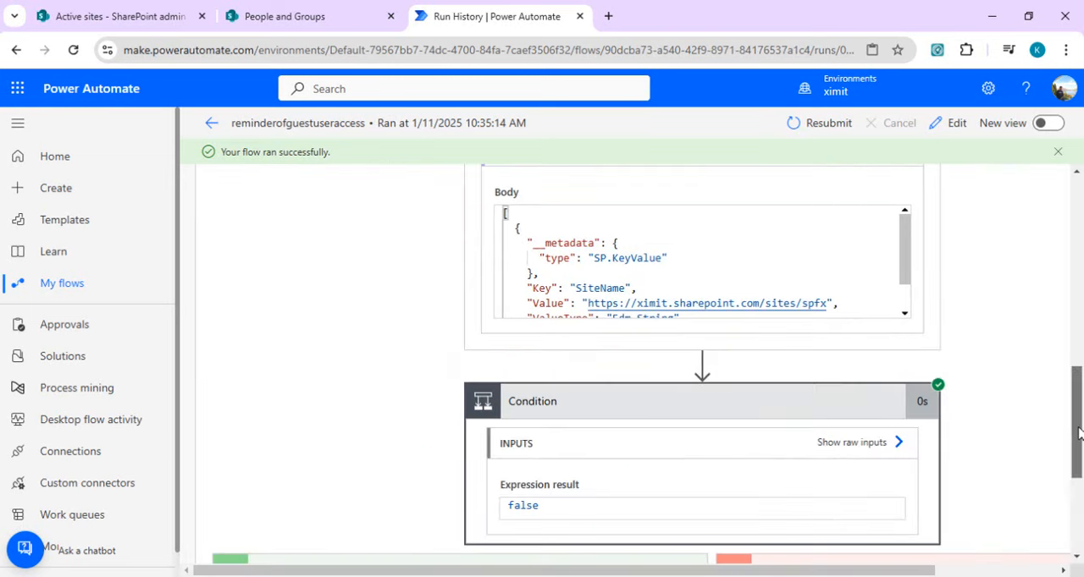
{"action": "scroll", "coordinate": [1079, 441], "scroll_direction": "down", "scroll_amount": 2}
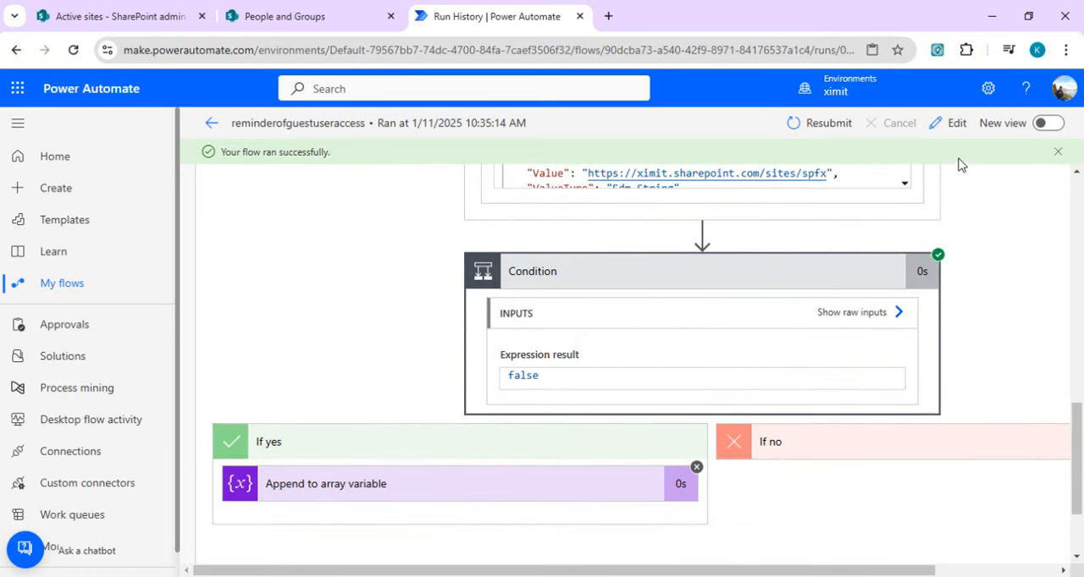
Step: Reopen the flow for editing and change the operator of the Condition inside Apply to each to "is not equal to"
{"action": "left_click", "coordinate": [955, 127]}
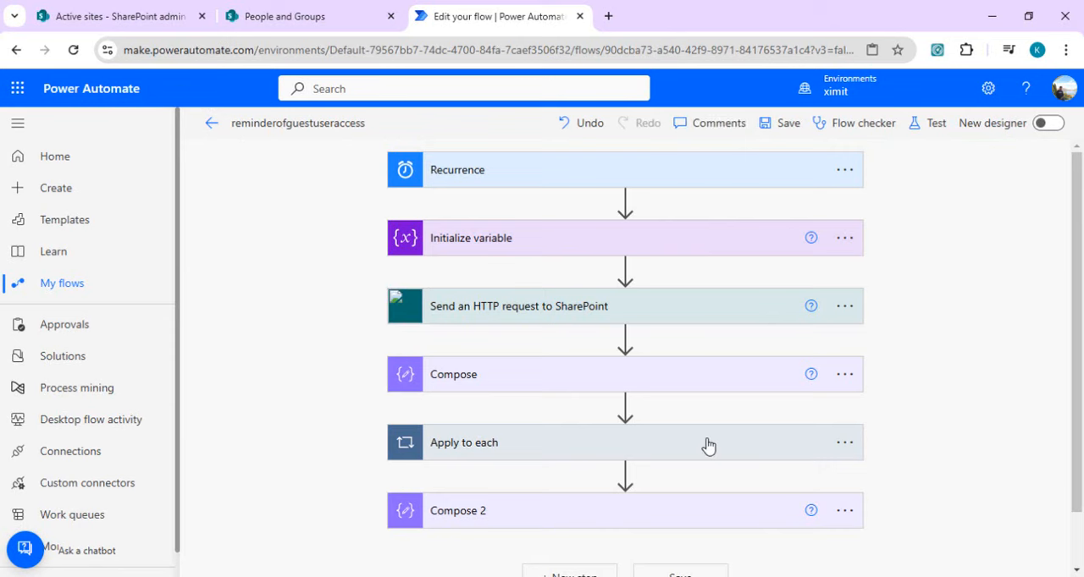
{"action": "left_click", "coordinate": [762, 442]}
{"action": "scroll", "coordinate": [660, 386], "scroll_direction": "down", "scroll_amount": 3}
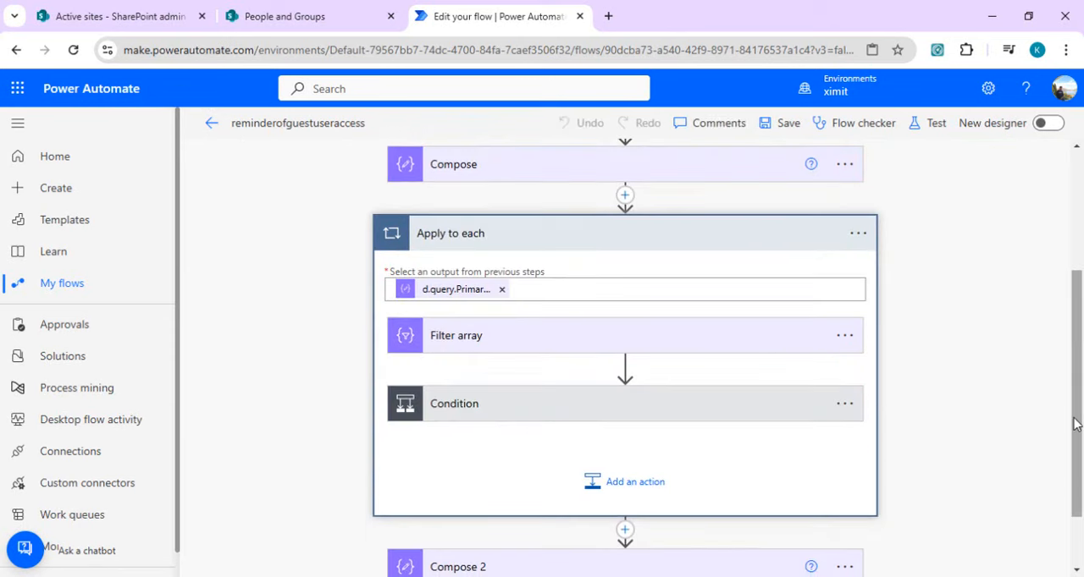
{"action": "left_click", "coordinate": [668, 414]}
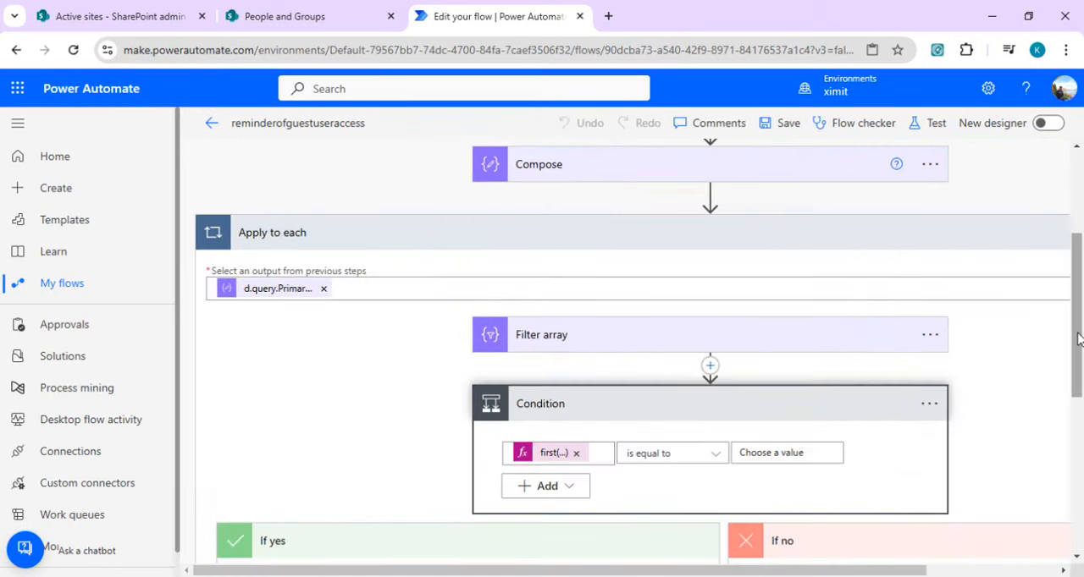
{"action": "scroll", "coordinate": [1077, 337], "scroll_direction": "down", "scroll_amount": 3}
{"action": "left_click", "coordinate": [719, 218]}
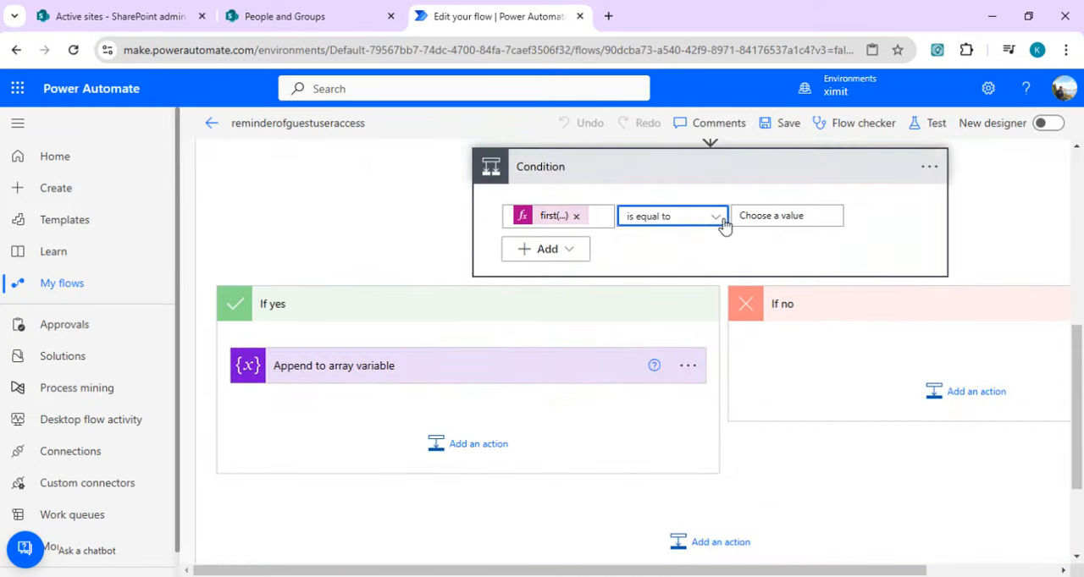
{"action": "left_click", "coordinate": [665, 328]}
Step: Set the Condition's comparison value to the expression null
{"action": "left_click", "coordinate": [774, 216]}
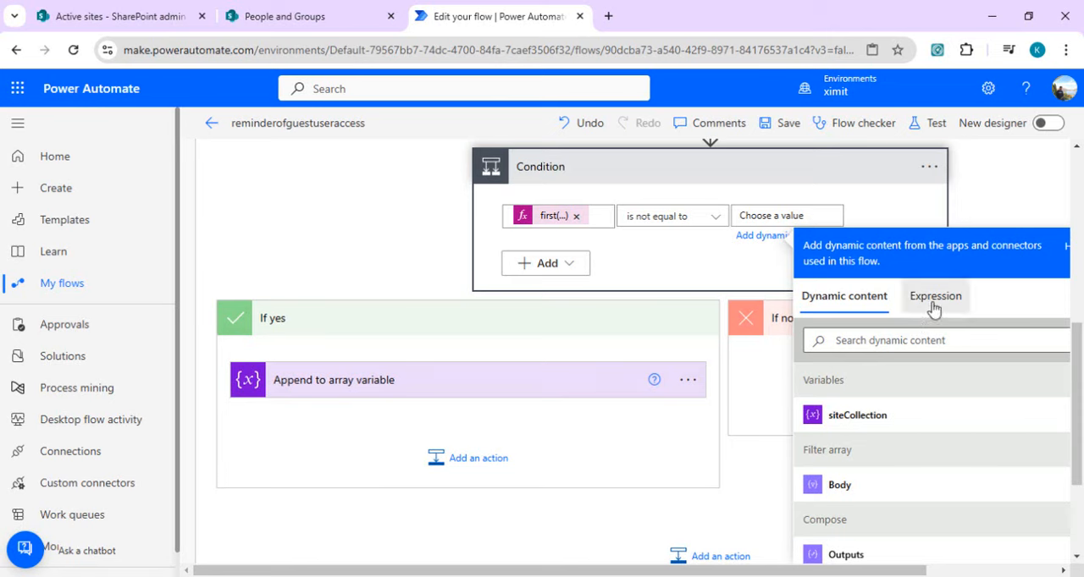
{"action": "left_click", "coordinate": [933, 296]}
{"action": "type", "text": "null"}
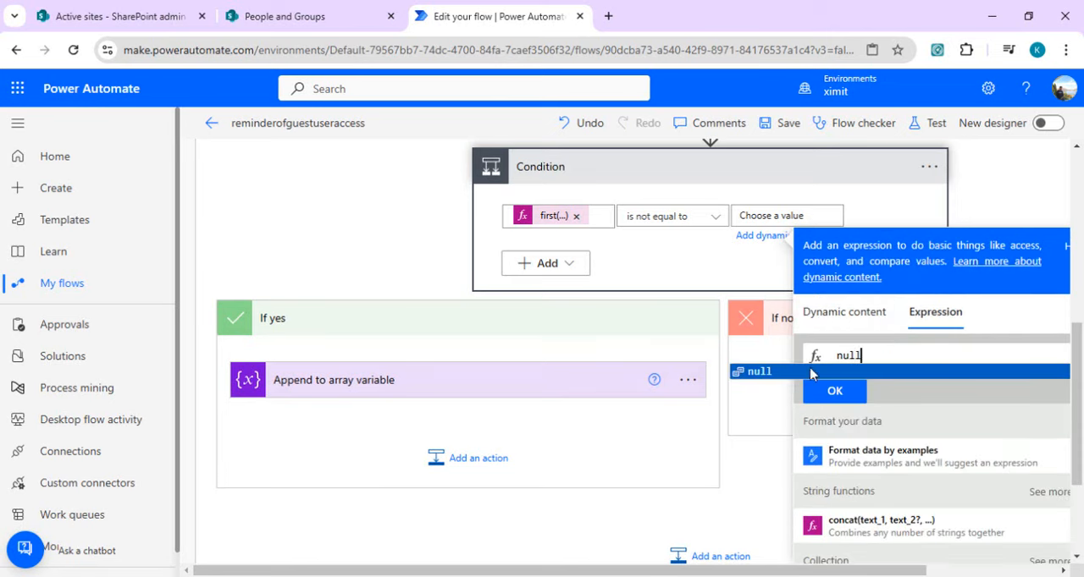
{"action": "left_click", "coordinate": [766, 373]}
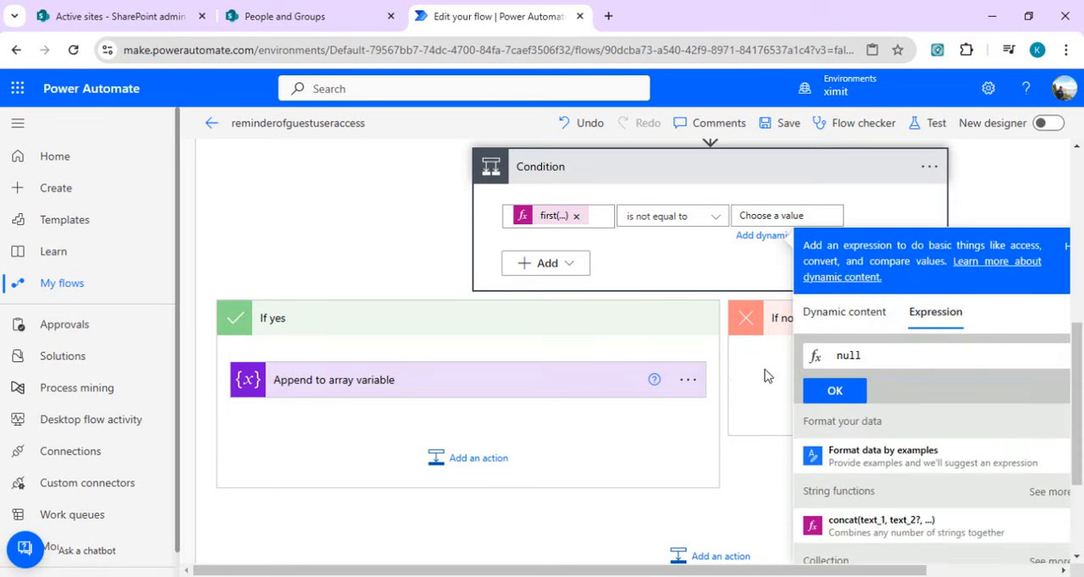
{"action": "left_click", "coordinate": [850, 391]}
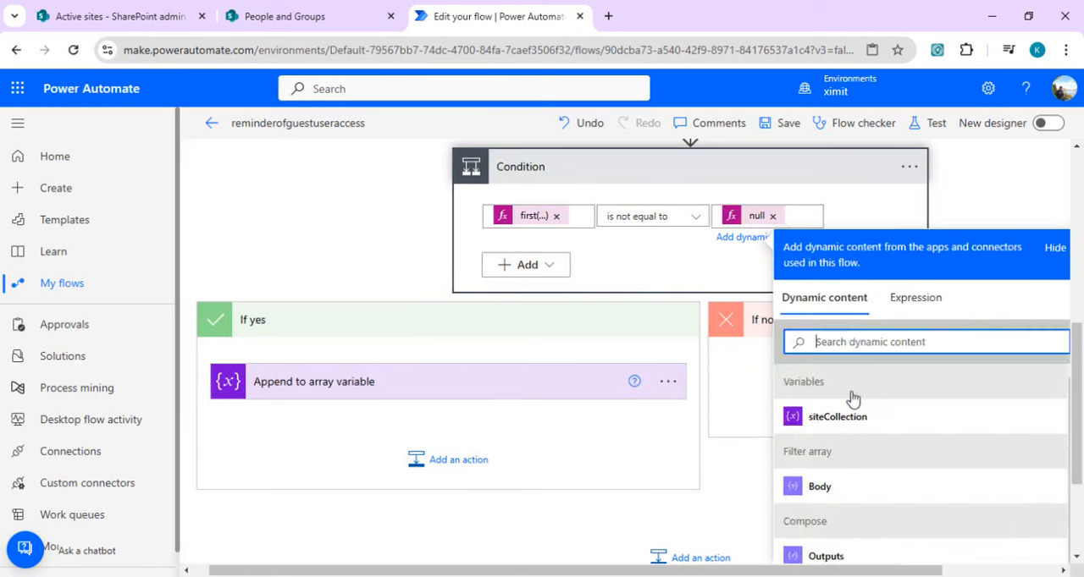
Step: Save the flow with the corrected Condition and run it as a manual test
{"action": "left_click", "coordinate": [786, 127]}
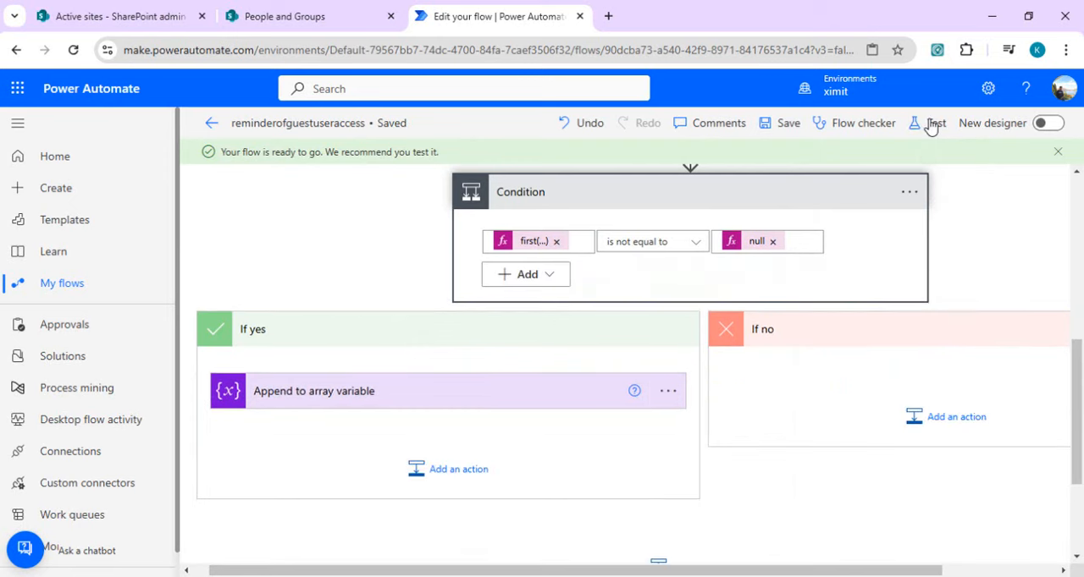
{"action": "left_click", "coordinate": [932, 125]}
{"action": "left_click", "coordinate": [823, 166]}
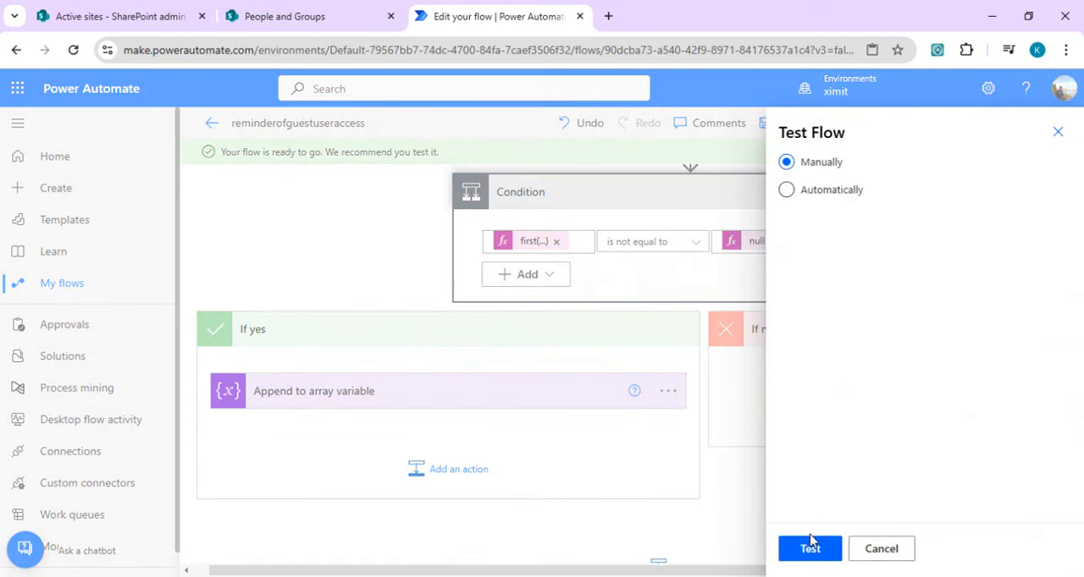
{"action": "left_click", "coordinate": [810, 547]}
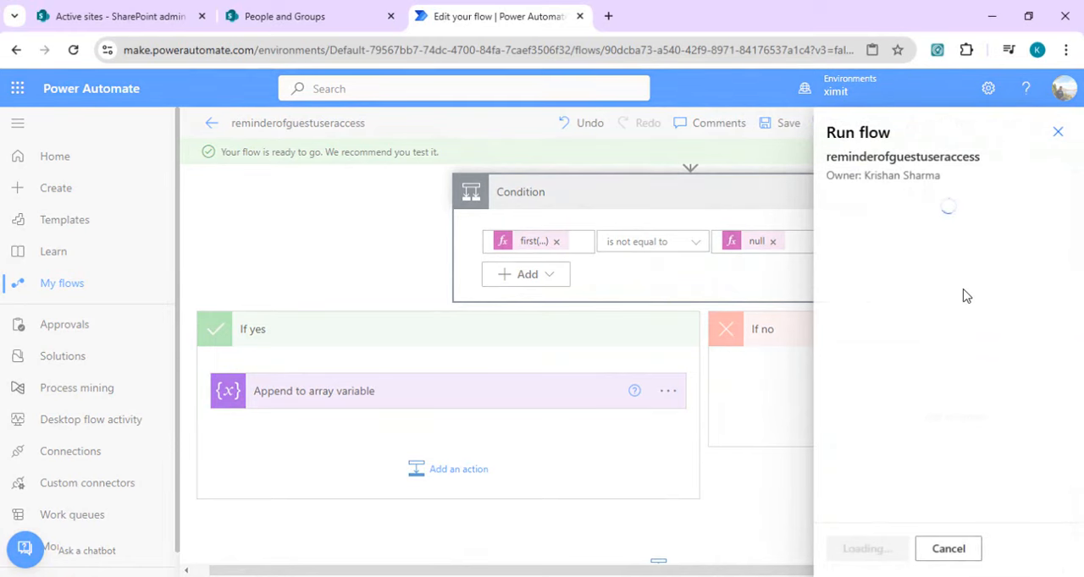
{"action": "left_click", "coordinate": [854, 549]}
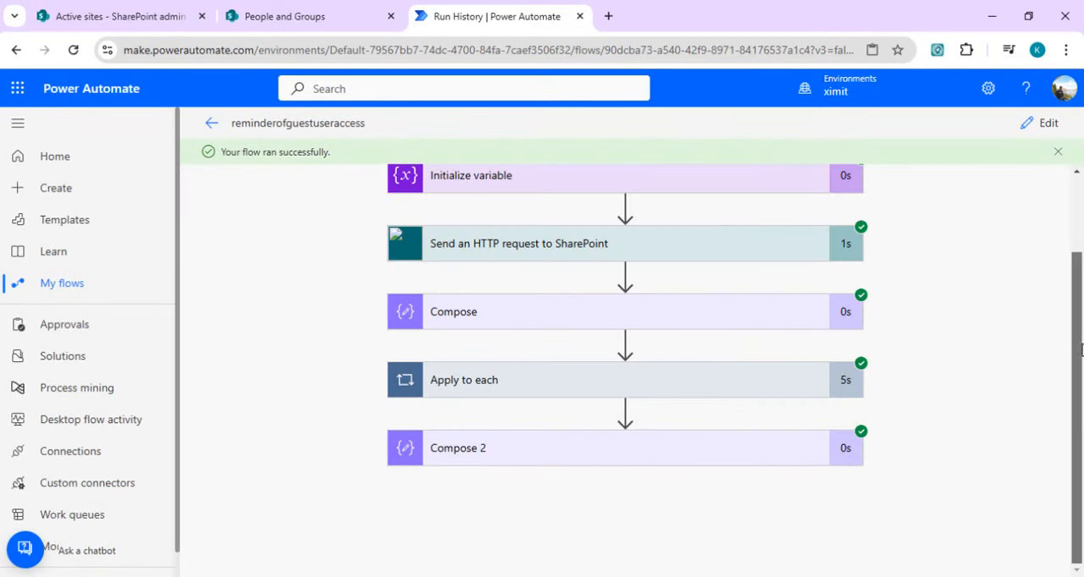
Step: Examine the site URLs collected in the inputs of Compose 2 in the test run
{"action": "left_click", "coordinate": [755, 460]}
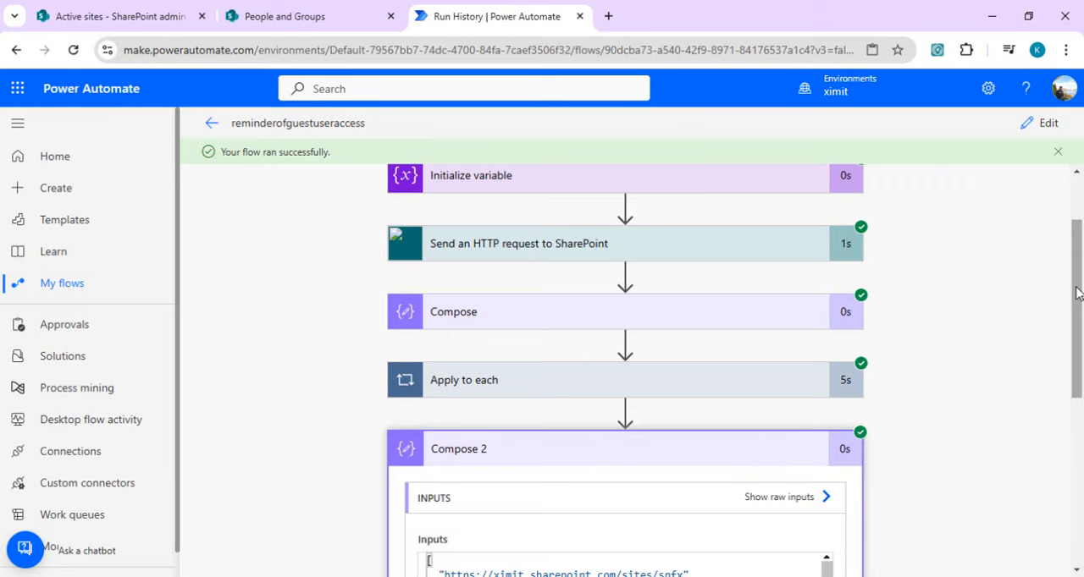
{"action": "left_click_drag", "start_coordinate": [1077, 296], "coordinate": [1080, 396]}
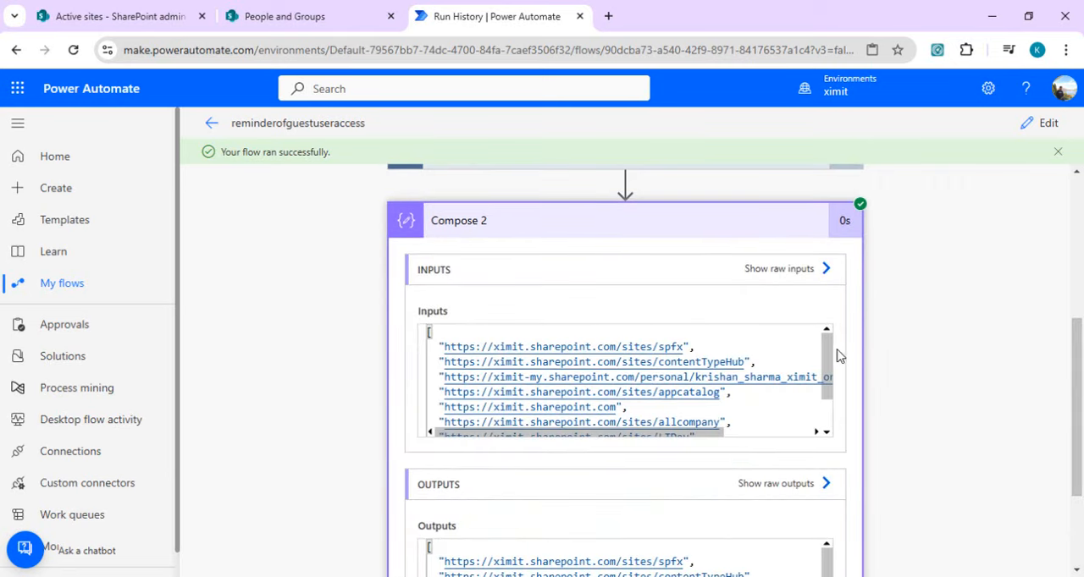
{"action": "left_click_drag", "start_coordinate": [827, 368], "coordinate": [830, 401]}
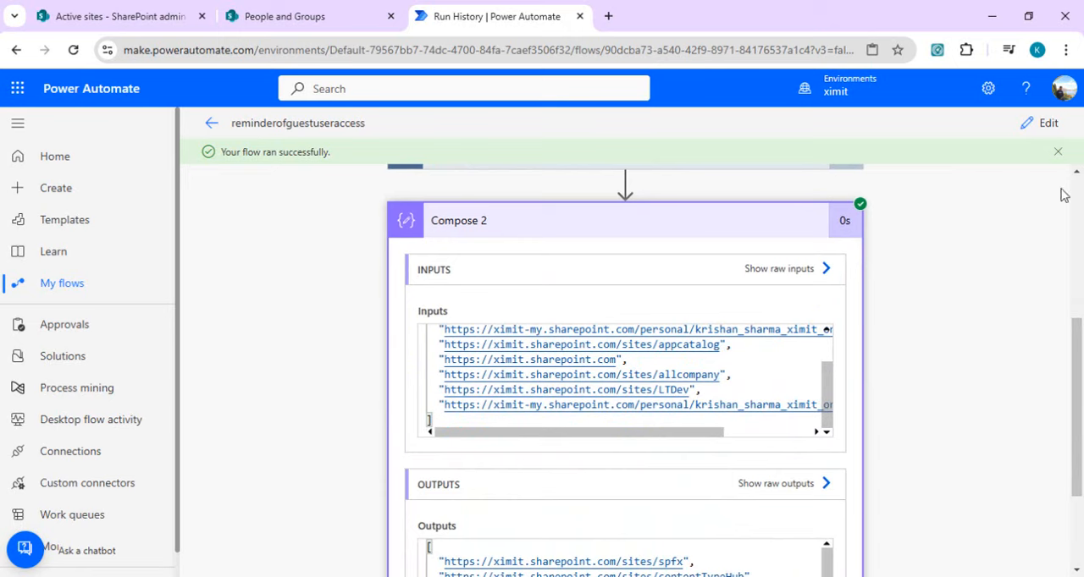
Step: Return to editing the flow, collapse Apply to each, and start a new step after Compose 2
{"action": "left_click", "coordinate": [1041, 125]}
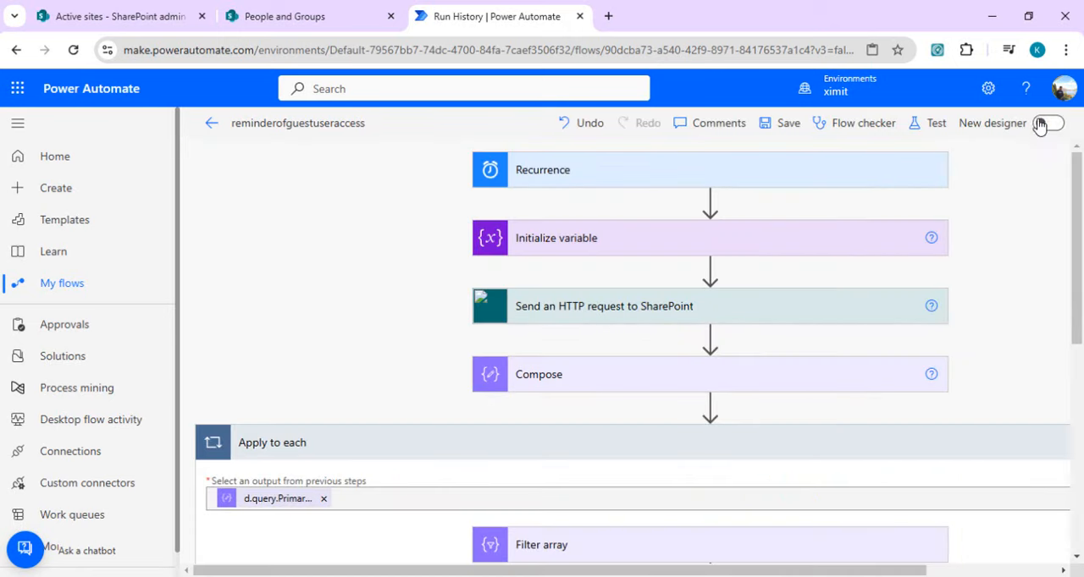
{"action": "left_click", "coordinate": [835, 443]}
{"action": "left_click_drag", "start_coordinate": [1077, 274], "coordinate": [1078, 372]}
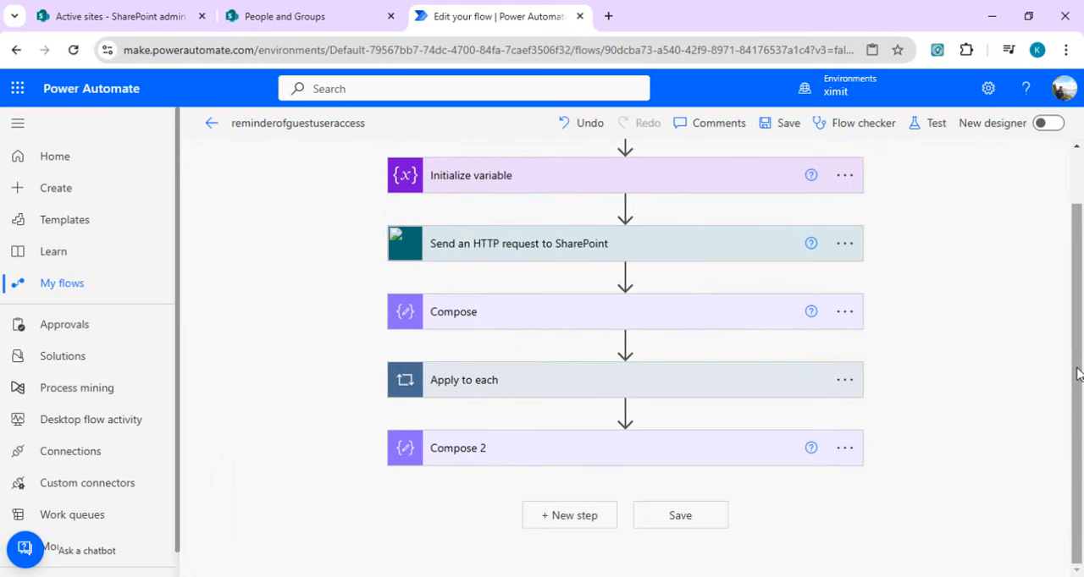
{"action": "left_click", "coordinate": [584, 526]}
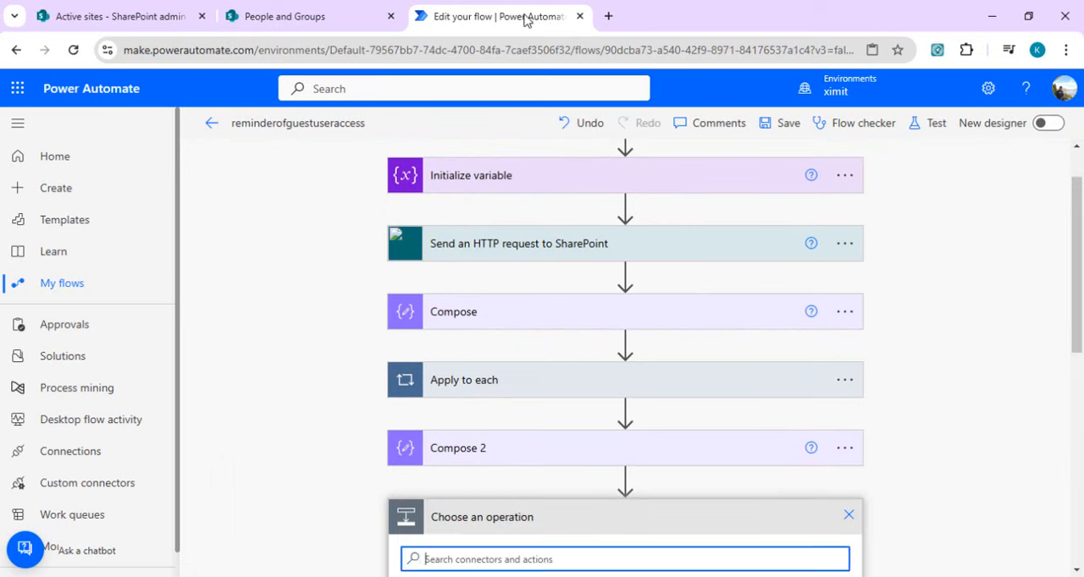
Step: Switch to the Notepad notes, select the /_api/web/siteusers endpoint, and return to the flow editor
{"action": "left_click", "coordinate": [598, 576]}
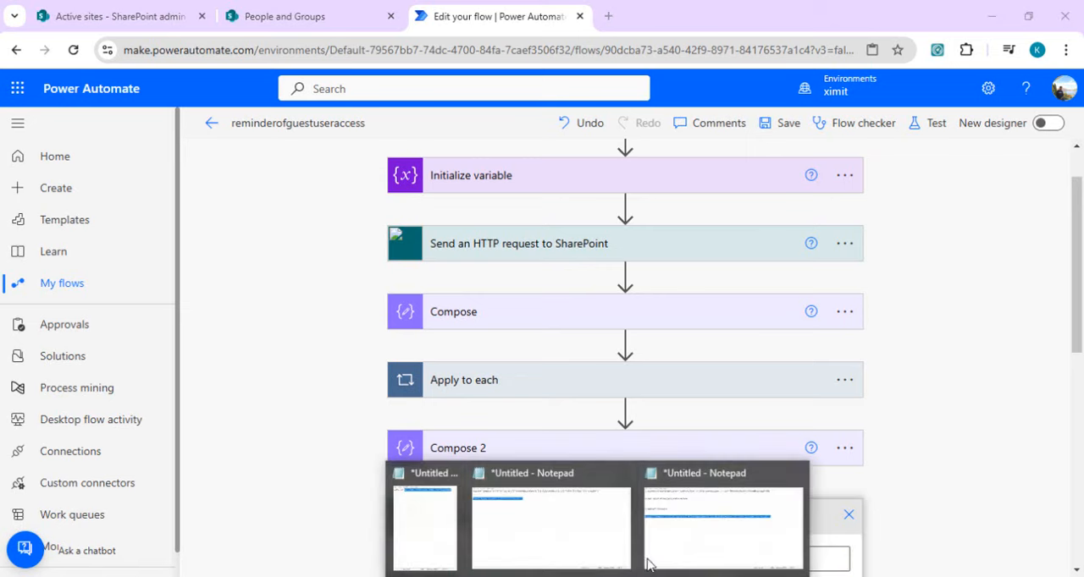
{"action": "left_click", "coordinate": [703, 547]}
{"action": "left_click_drag", "start_coordinate": [154, 165], "coordinate": [3, 169]}
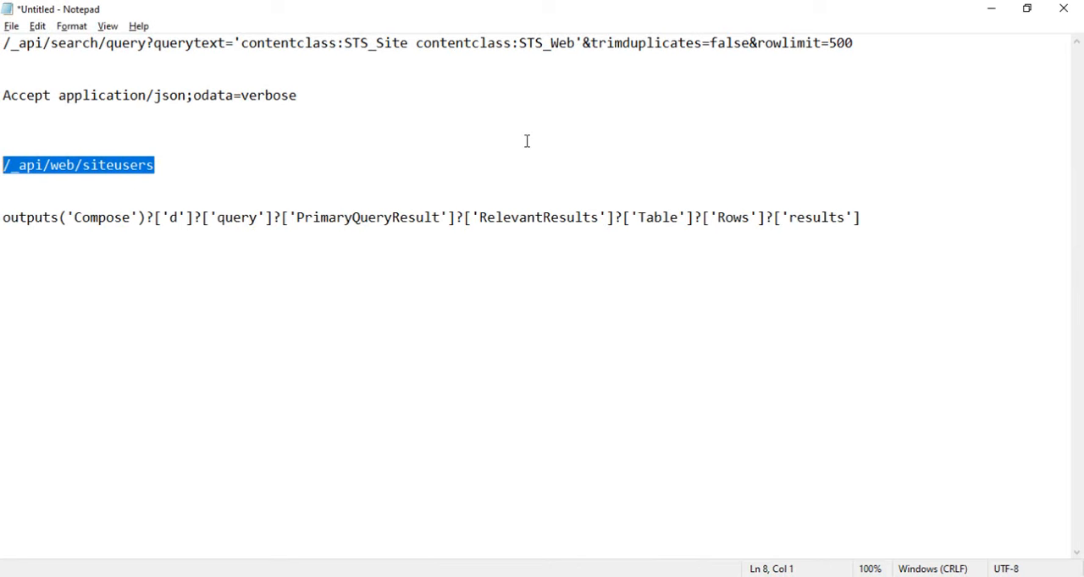
{"action": "left_click", "coordinate": [988, 10]}
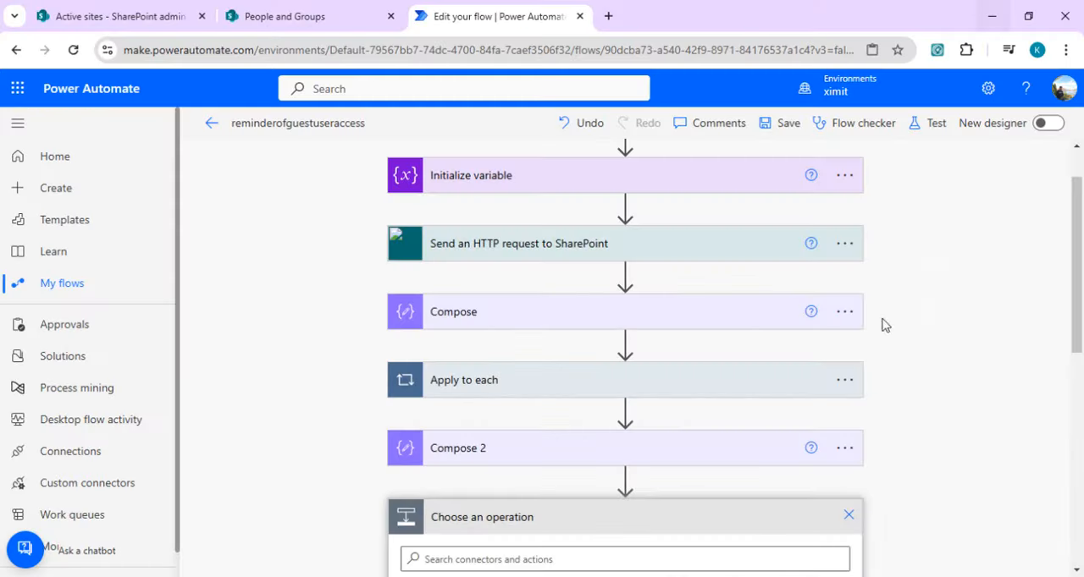
Step: Add an Apply to each loop after Compose 2 that iterates over the siteCollection variable
{"action": "left_click_drag", "start_coordinate": [1077, 261], "coordinate": [1077, 387]}
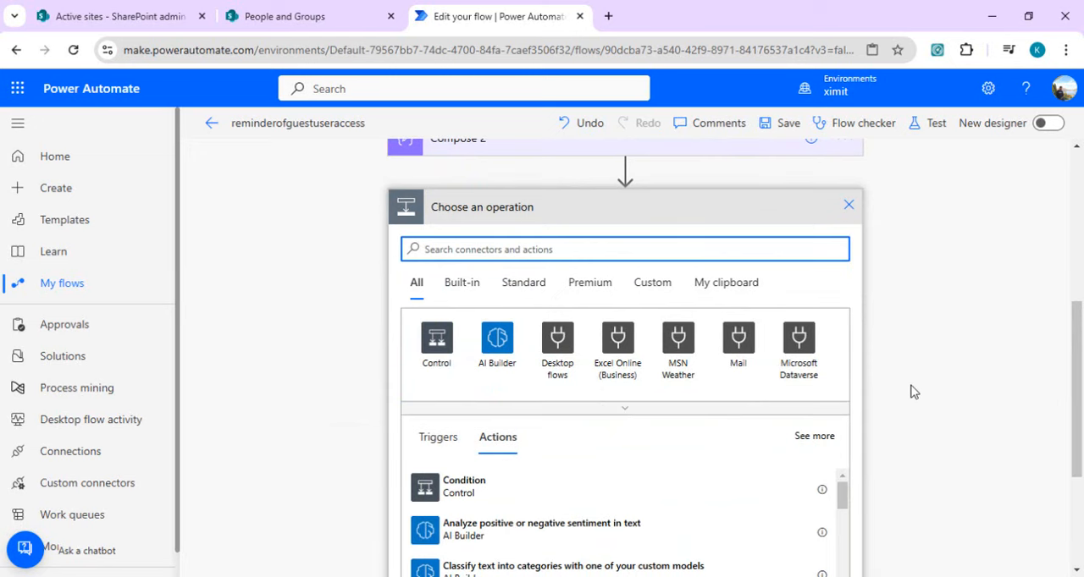
{"action": "type", "text": "appl"}
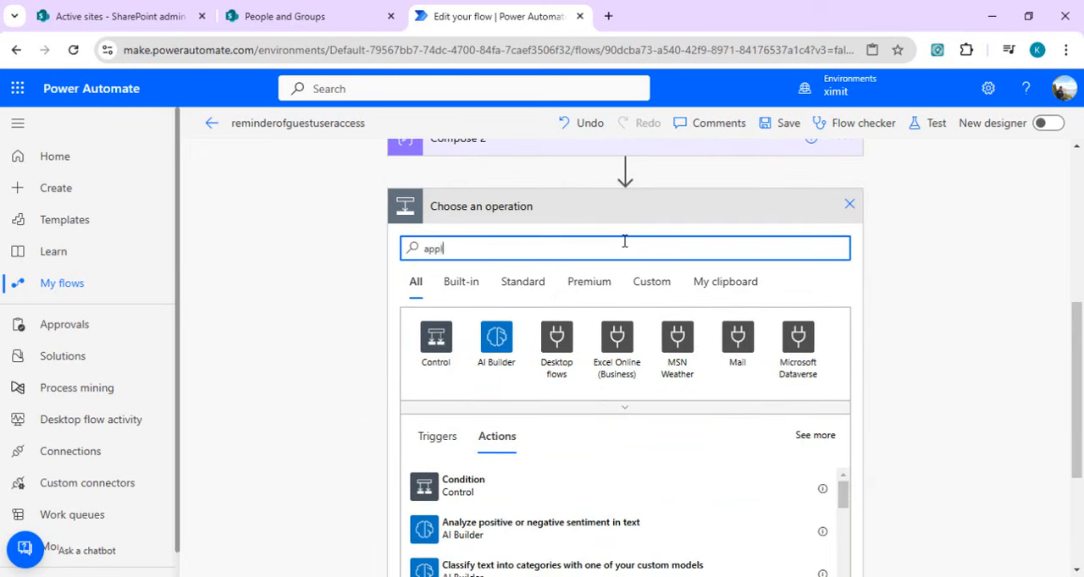
{"action": "type", "text": "y to"}
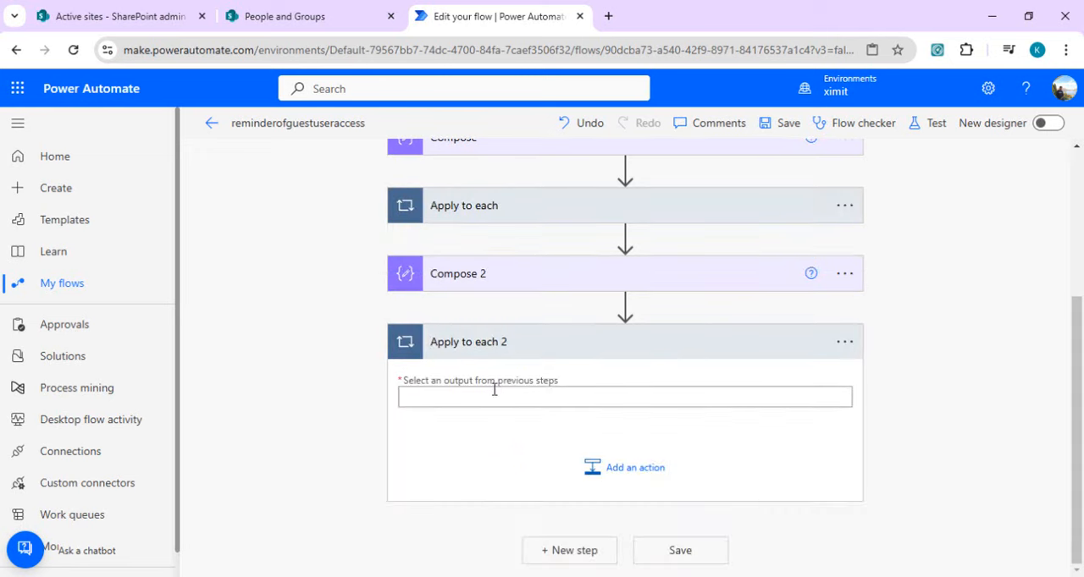
{"action": "right_click", "coordinate": [1081, 453]}
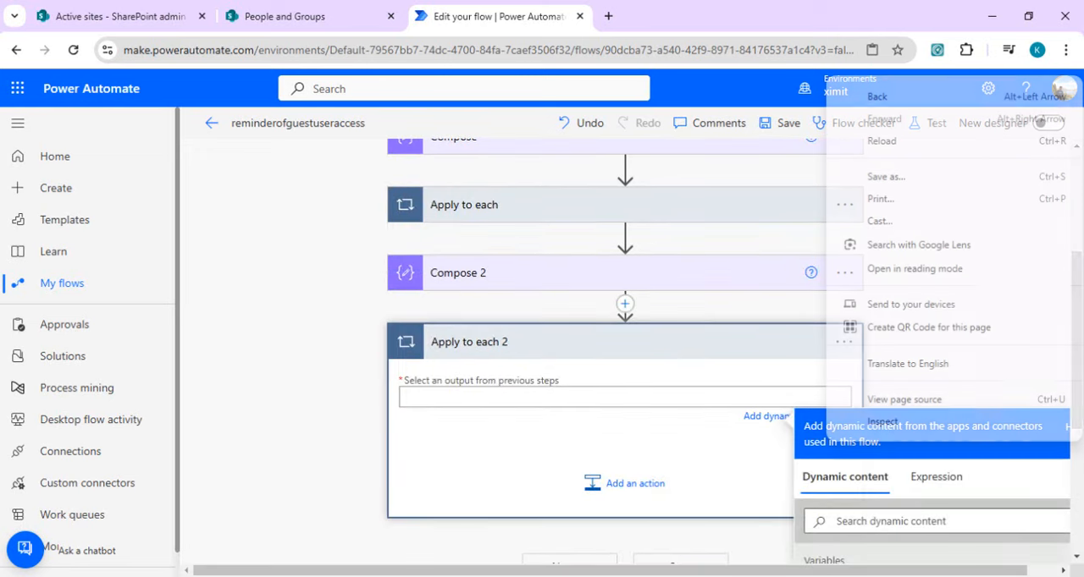
{"action": "scroll", "coordinate": [1080, 455], "scroll_direction": "down", "scroll_amount": 3}
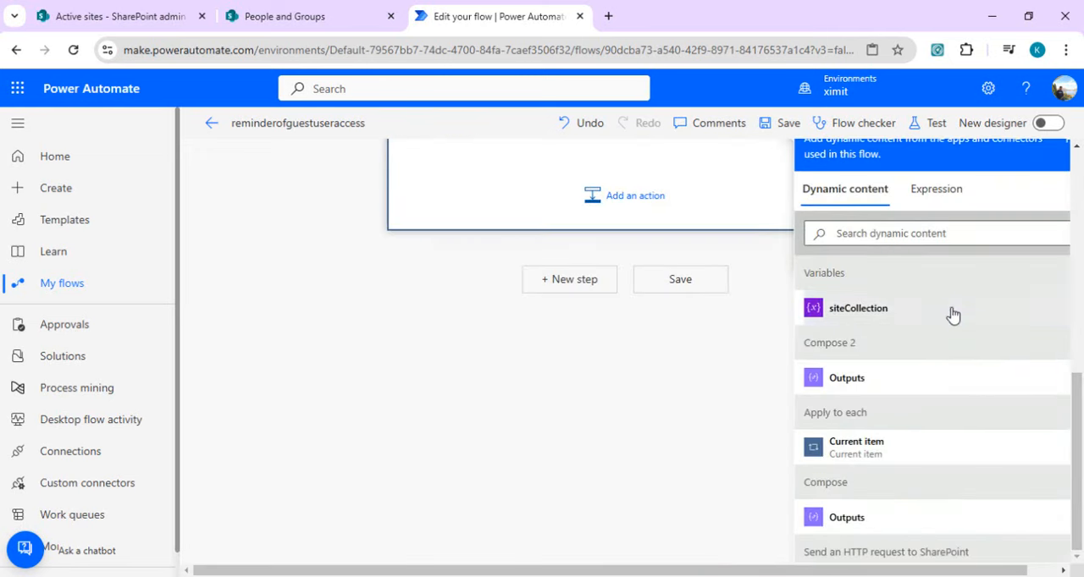
{"action": "left_click_drag", "start_coordinate": [1080, 404], "coordinate": [1080, 346]}
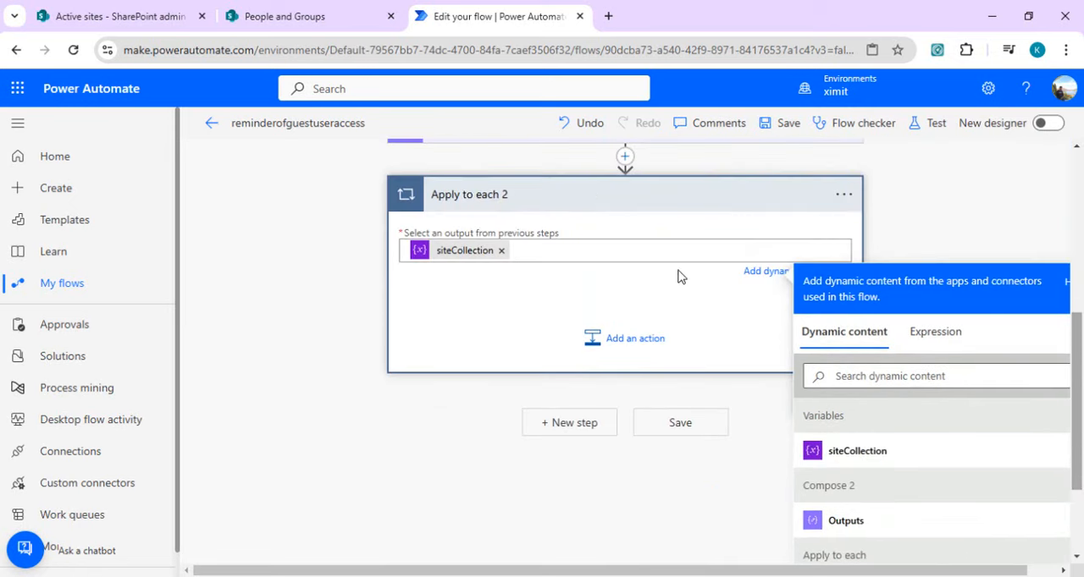
Step: Search for "send http request" and add a Send an HTTP request to SharePoint action inside the Apply to each 2 loop
{"action": "left_click", "coordinate": [636, 342]}
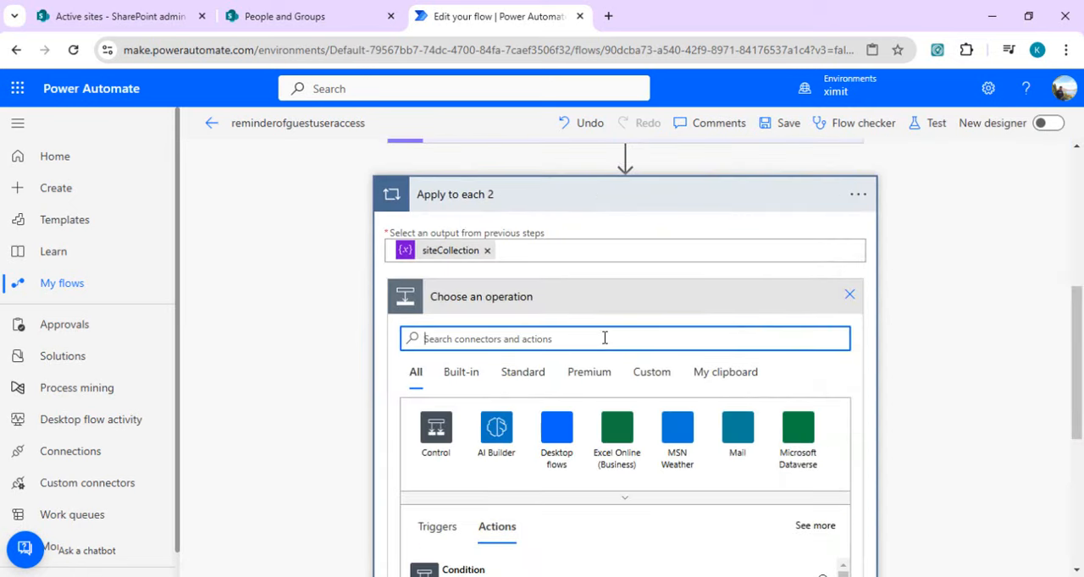
{"action": "type", "text": "send http "}
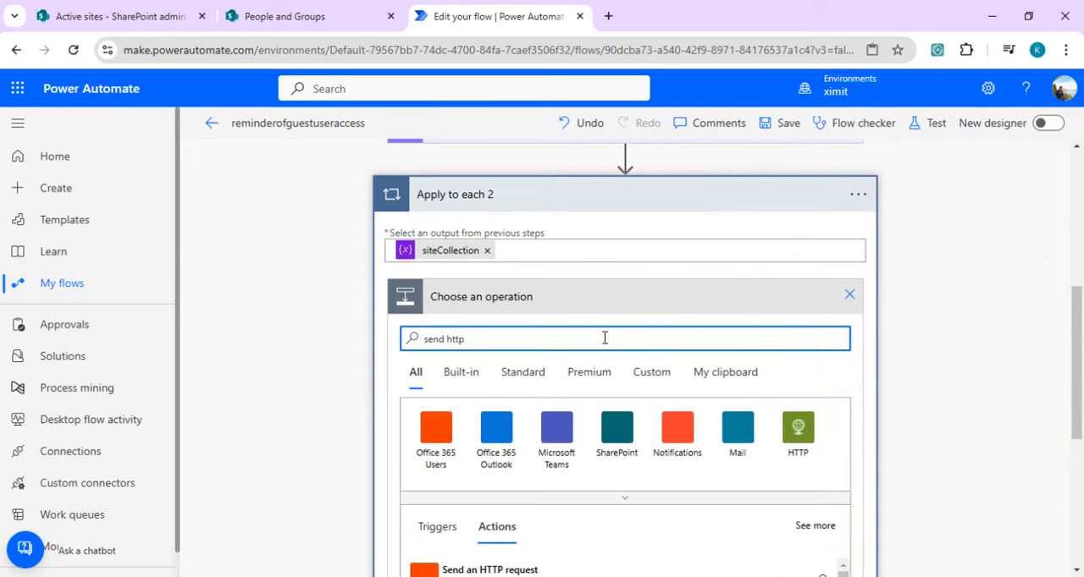
{"action": "type", "text": "request"}
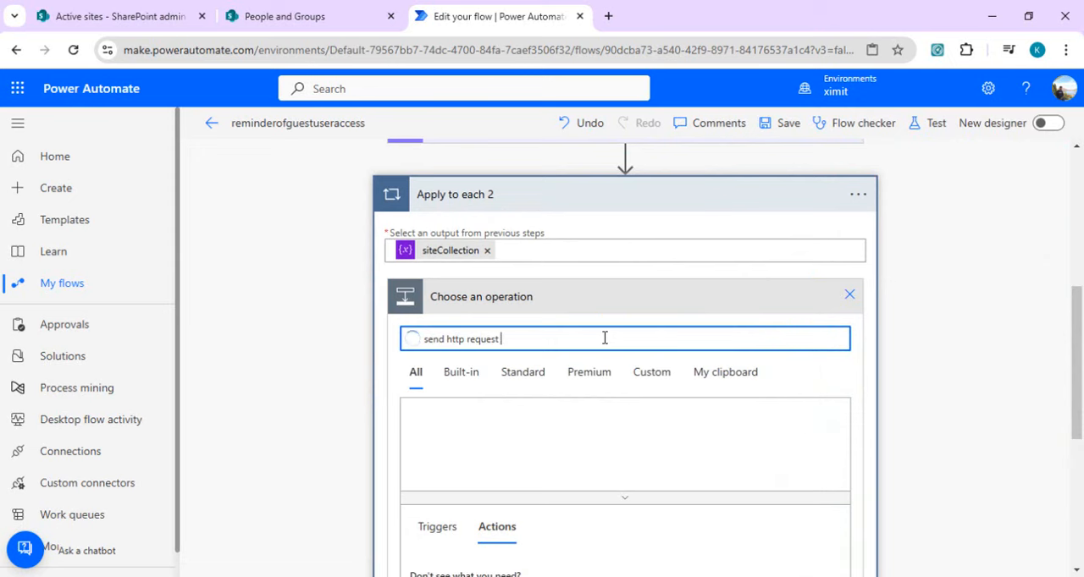
{"action": "left_click_drag", "start_coordinate": [1080, 351], "coordinate": [1082, 431]}
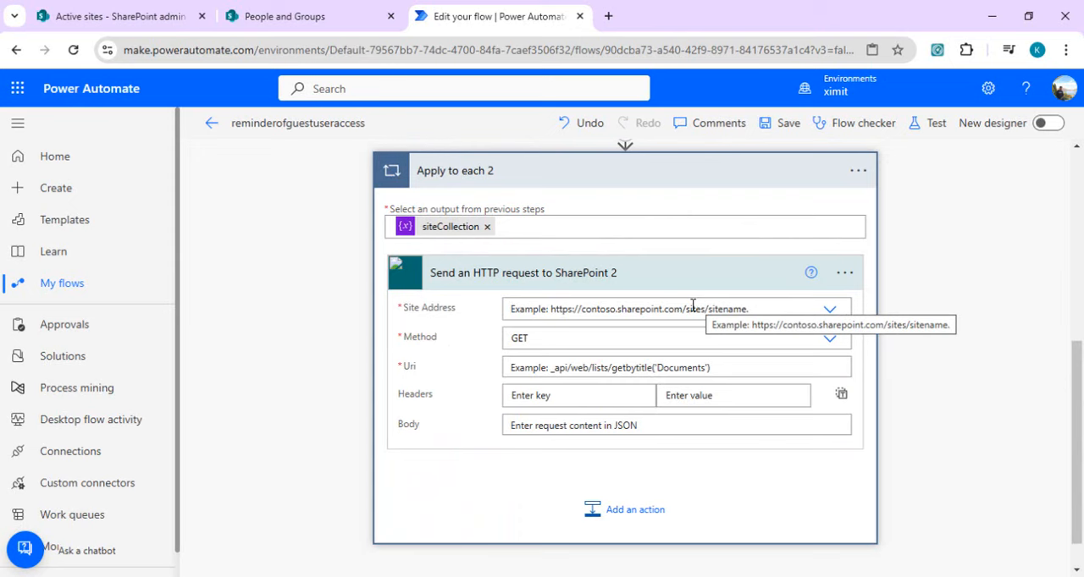
Step: Set the new HTTP request's Site Address to a custom value using Current item from Apply to each
{"action": "left_click", "coordinate": [692, 308]}
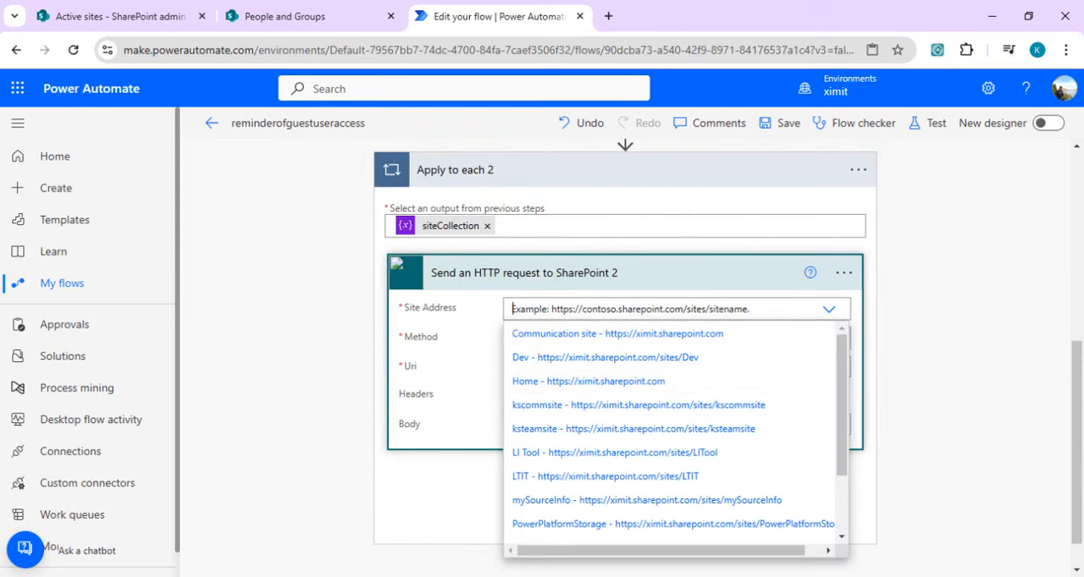
{"action": "scroll", "coordinate": [845, 491], "scroll_direction": "down", "scroll_amount": 1}
{"action": "scroll", "coordinate": [844, 491], "scroll_direction": "down", "scroll_amount": 3}
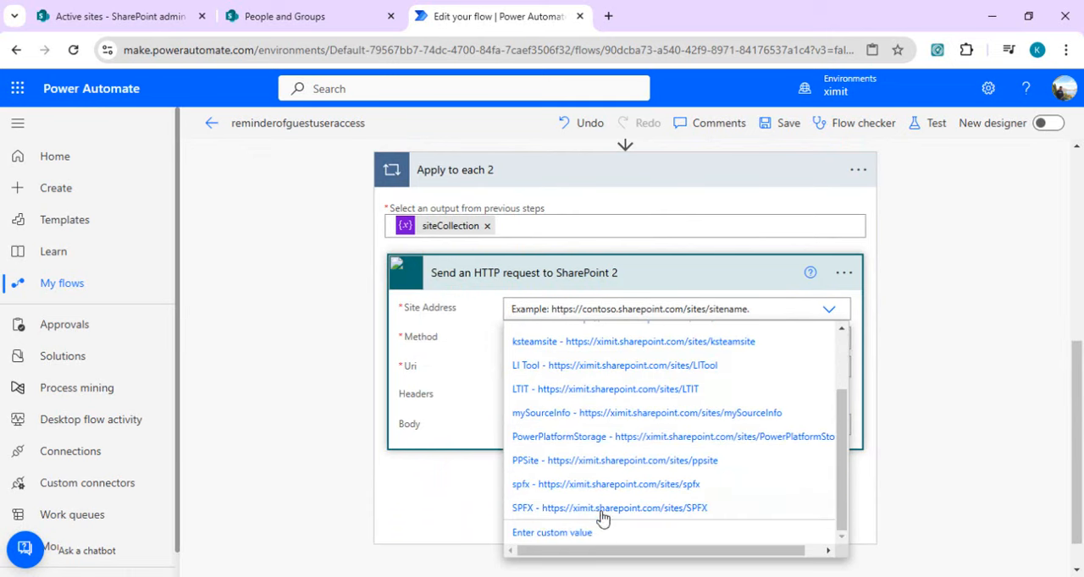
{"action": "left_click", "coordinate": [586, 534]}
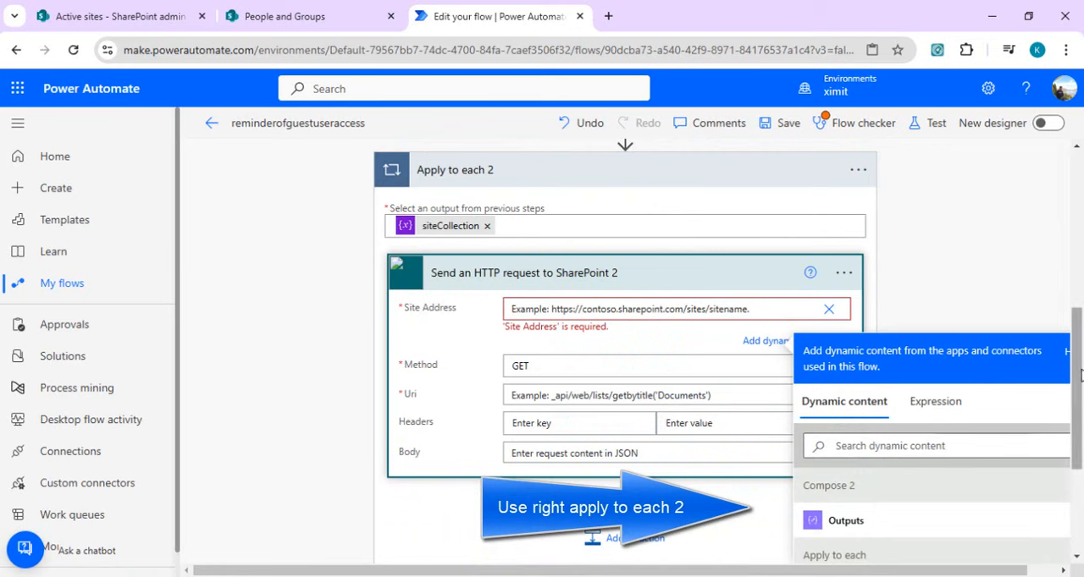
{"action": "scroll", "coordinate": [1078, 351], "scroll_direction": "down", "scroll_amount": 1}
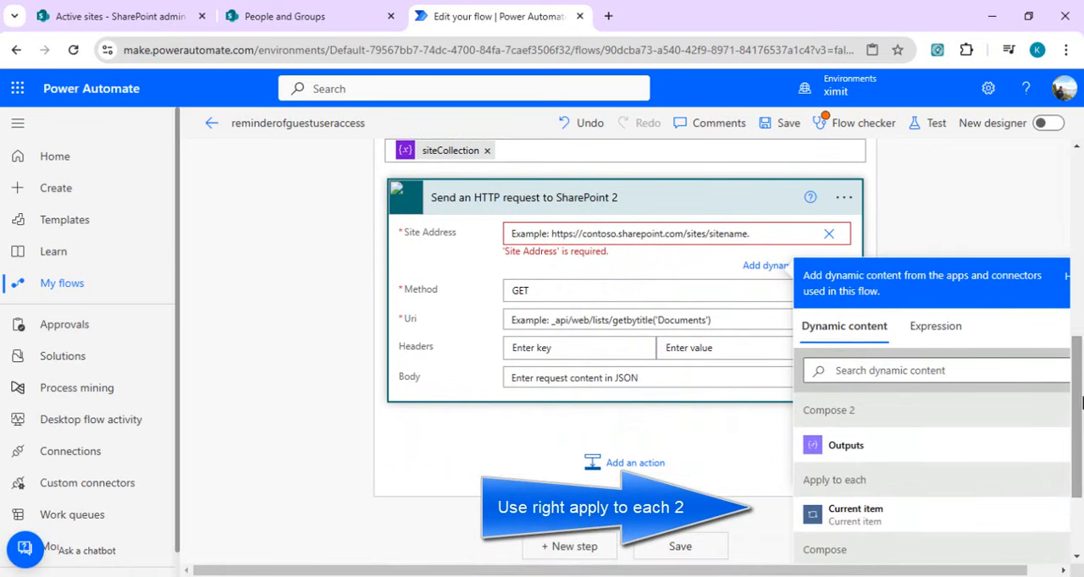
{"action": "left_click", "coordinate": [857, 518]}
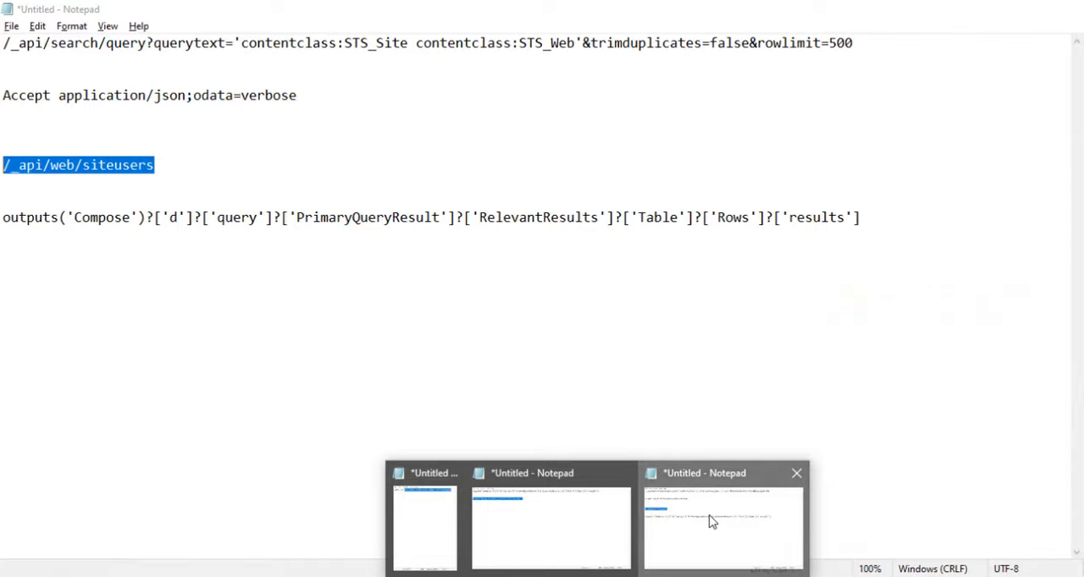
Step: Check the Notepad notes, return to the flow editor, and set the request's Uri to /_api/web/siteusers
{"action": "left_click", "coordinate": [710, 522]}
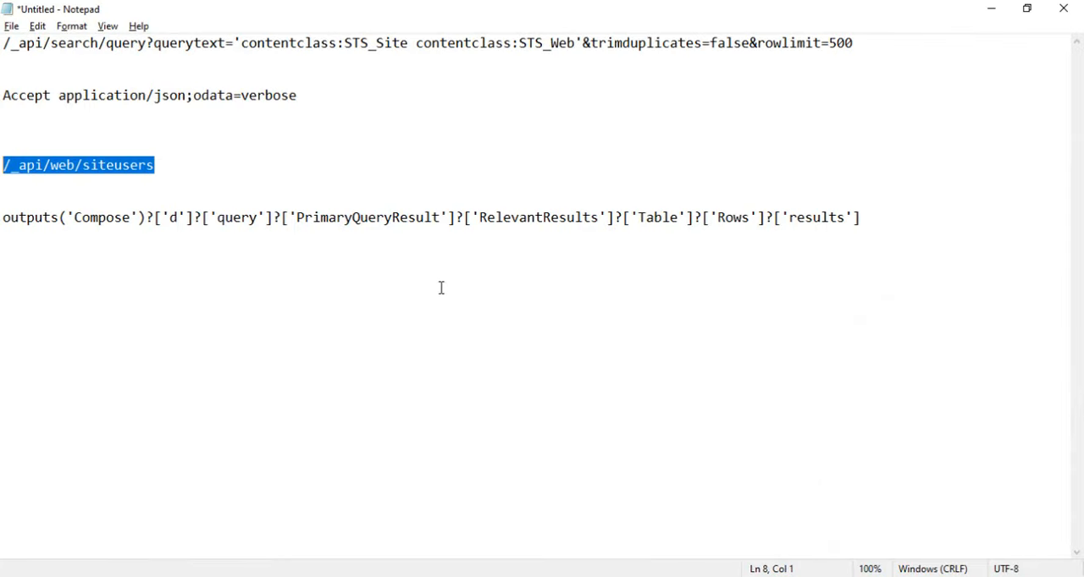
{"action": "key", "text": "alt+Tab"}
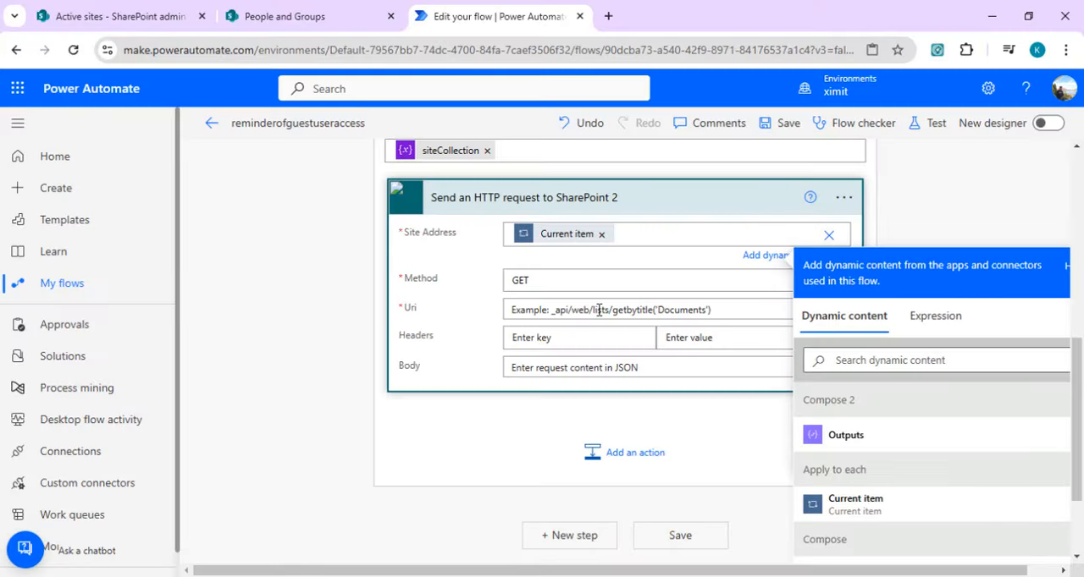
{"action": "type", "text": "/_api/web/siteusers"}
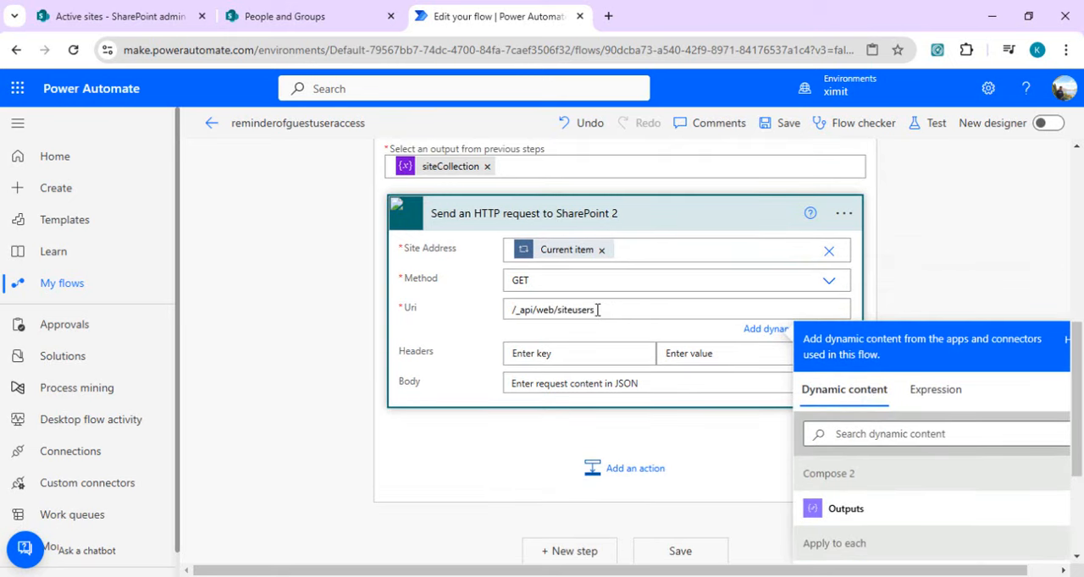
Step: Add an Accept header to the request with the value application/json;odata=verbose copied from the Notepad notes
{"action": "left_click", "coordinate": [550, 354]}
{"action": "type", "text": "Accept"}
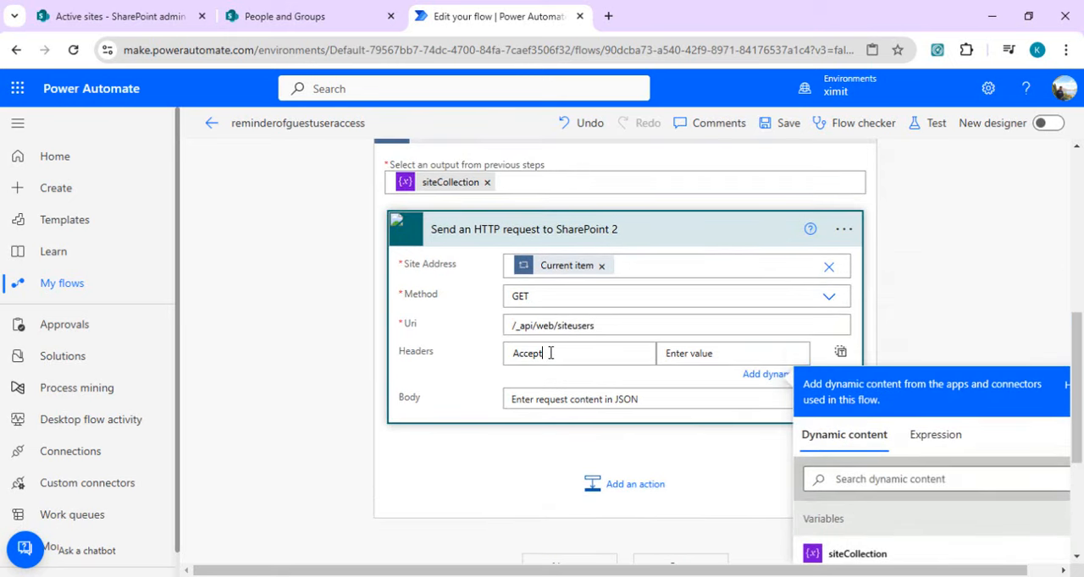
{"action": "left_click", "coordinate": [683, 352]}
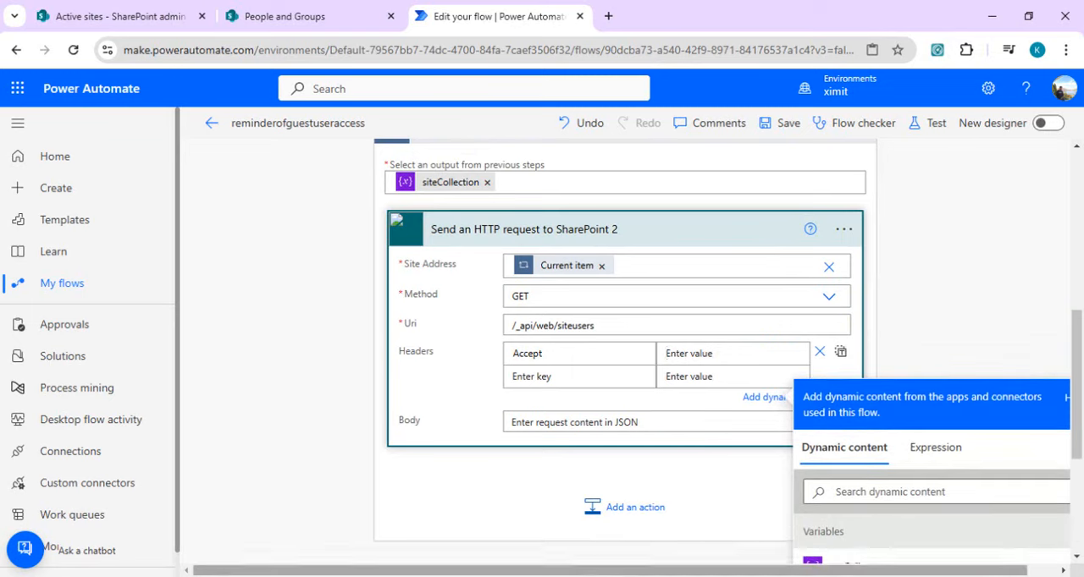
{"action": "left_click", "coordinate": [597, 576]}
{"action": "left_click", "coordinate": [691, 542]}
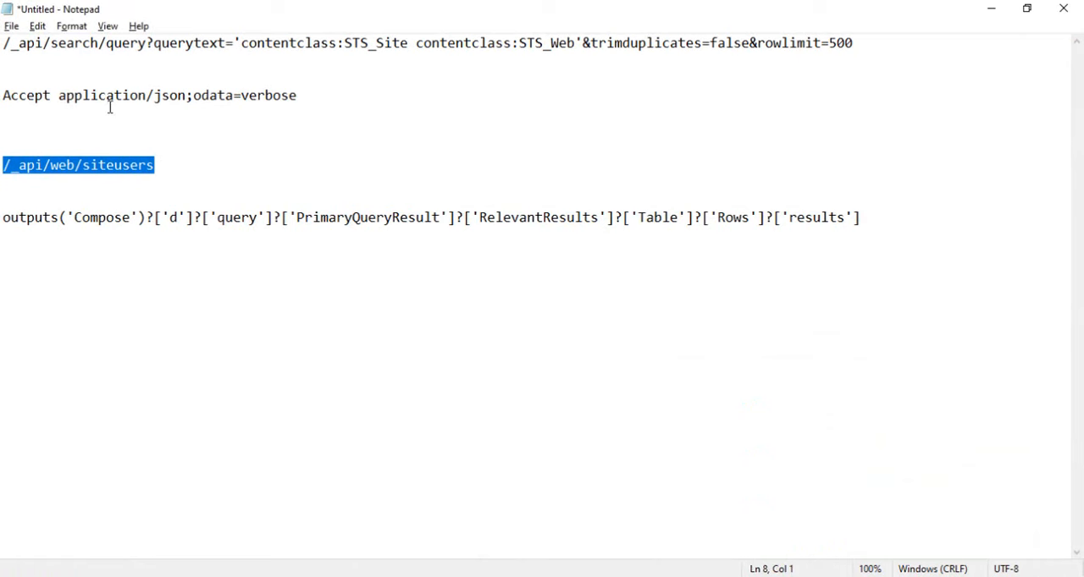
{"action": "left_click_drag", "start_coordinate": [59, 95], "coordinate": [300, 92]}
{"action": "key", "text": "ctrl+c"}
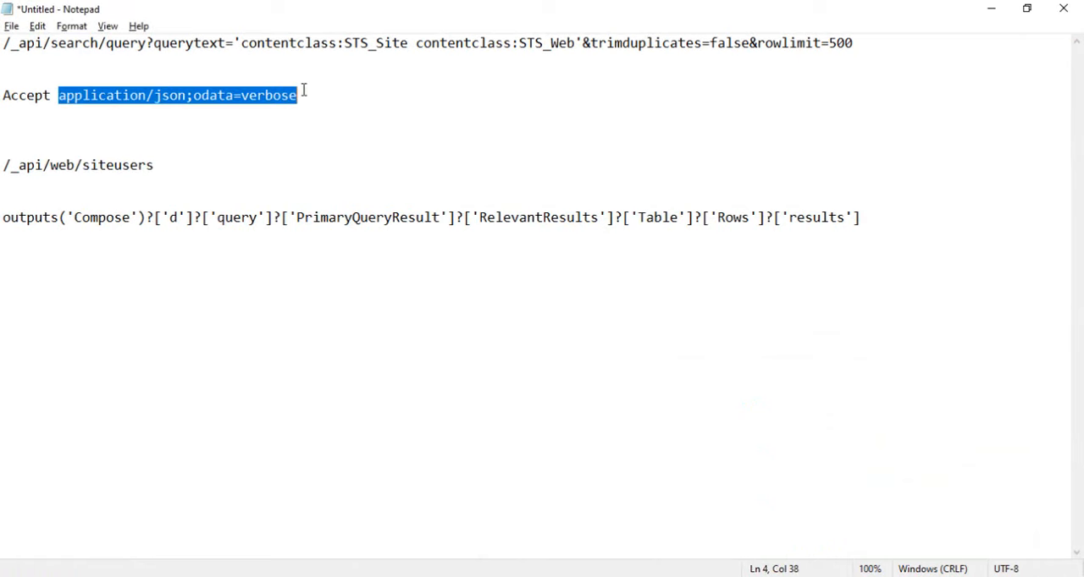
{"action": "key", "text": "alt+Tab"}
{"action": "key", "text": "ctrl+v"}
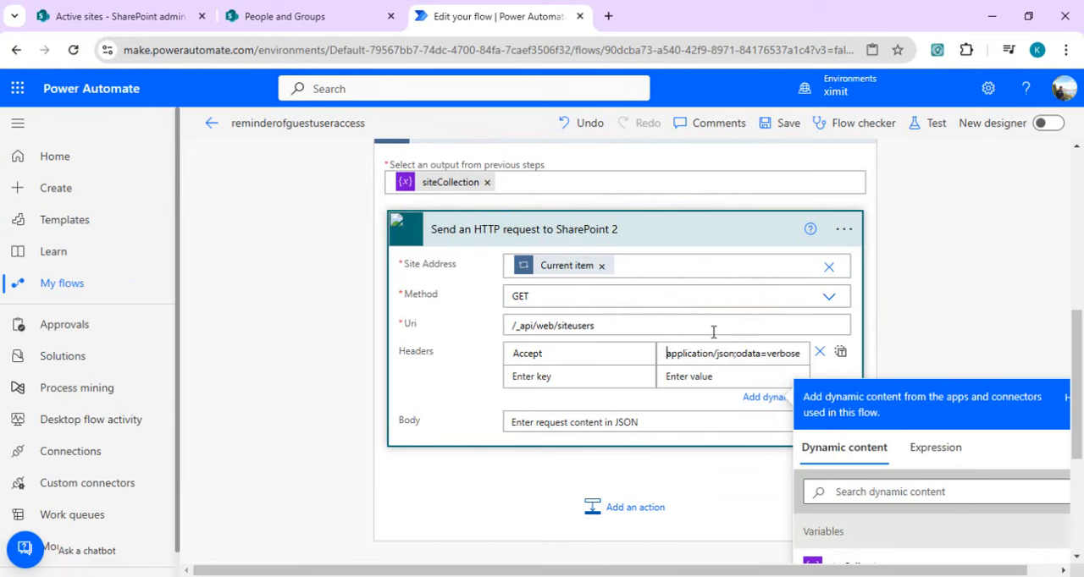
{"action": "left_click", "coordinate": [972, 297]}
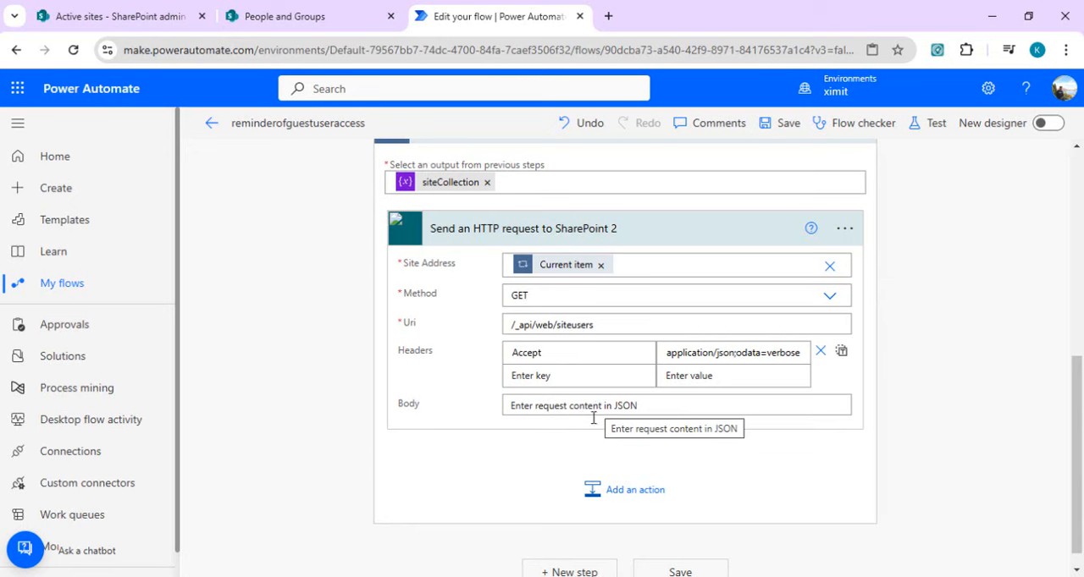
Step: Add a Compose action after Send an HTTP request to SharePoint 2 with that request's body as its input, and save the flow
{"action": "left_click", "coordinate": [630, 489]}
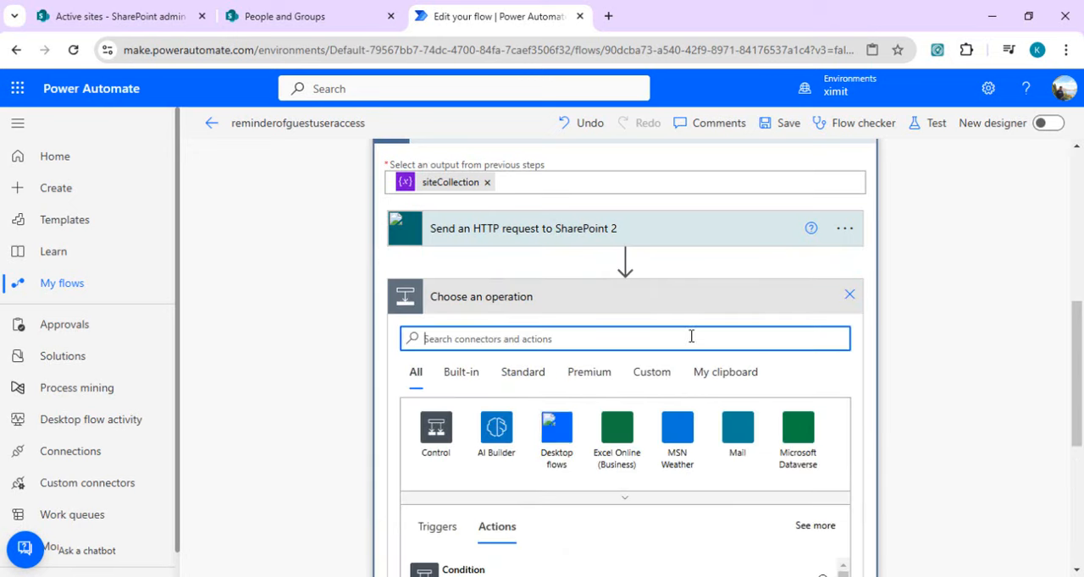
{"action": "type", "text": "compose"}
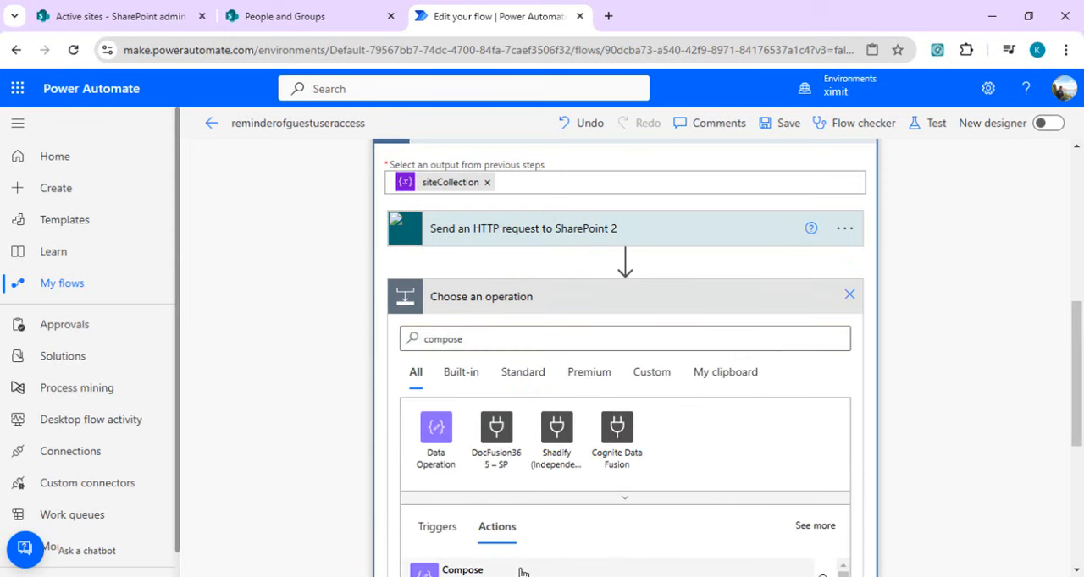
{"action": "left_click", "coordinate": [521, 571]}
{"action": "left_click", "coordinate": [549, 381]}
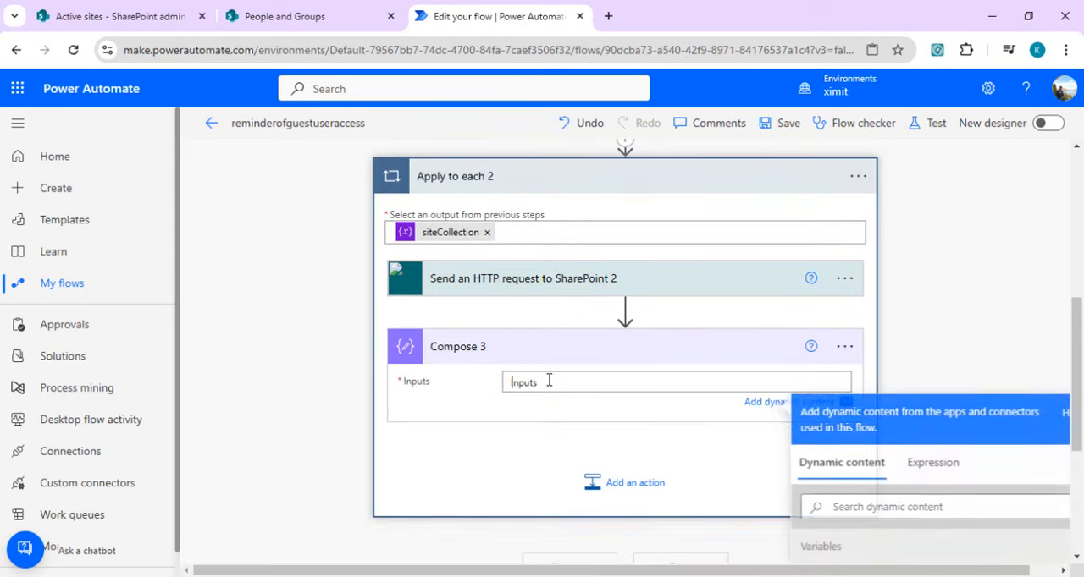
{"action": "scroll", "coordinate": [1076, 354], "scroll_direction": "down", "scroll_amount": 2}
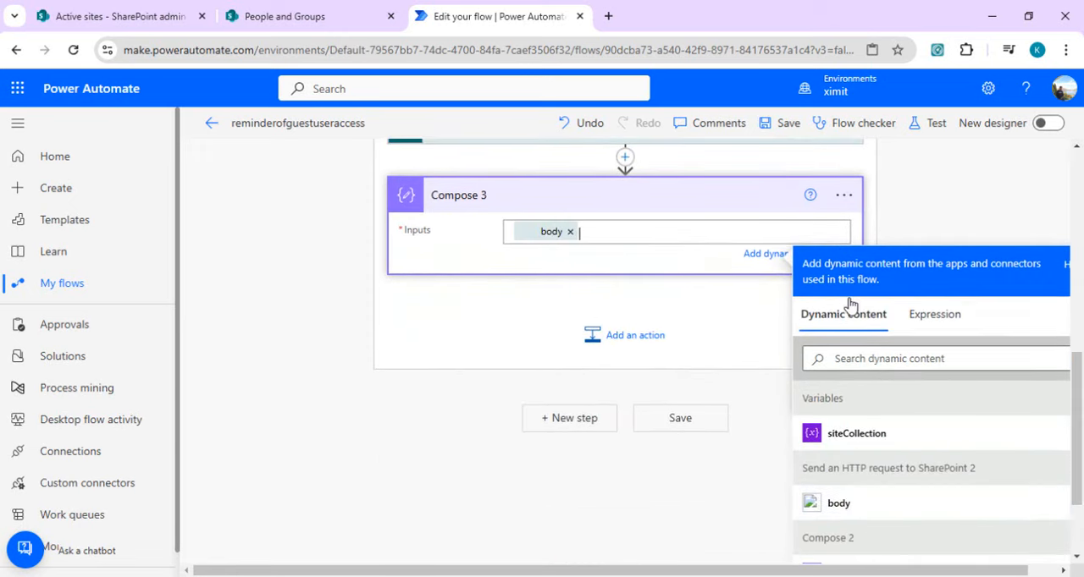
{"action": "left_click_drag", "start_coordinate": [1073, 416], "coordinate": [1081, 365]}
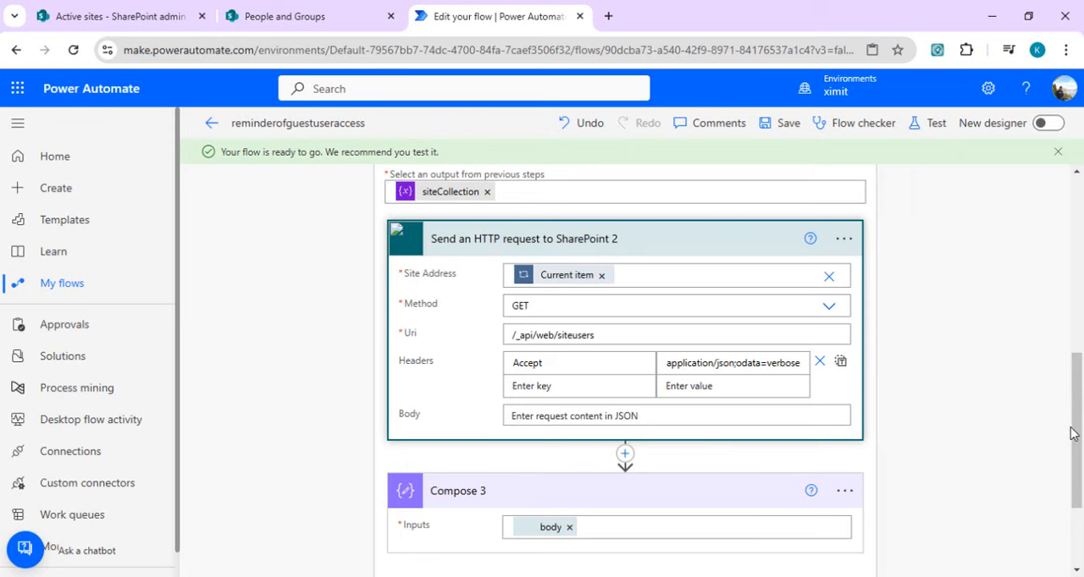
Step: Run a manual test of the reminderofguestuseraccess flow and open its run results
{"action": "left_click_drag", "start_coordinate": [1074, 433], "coordinate": [1074, 420]}
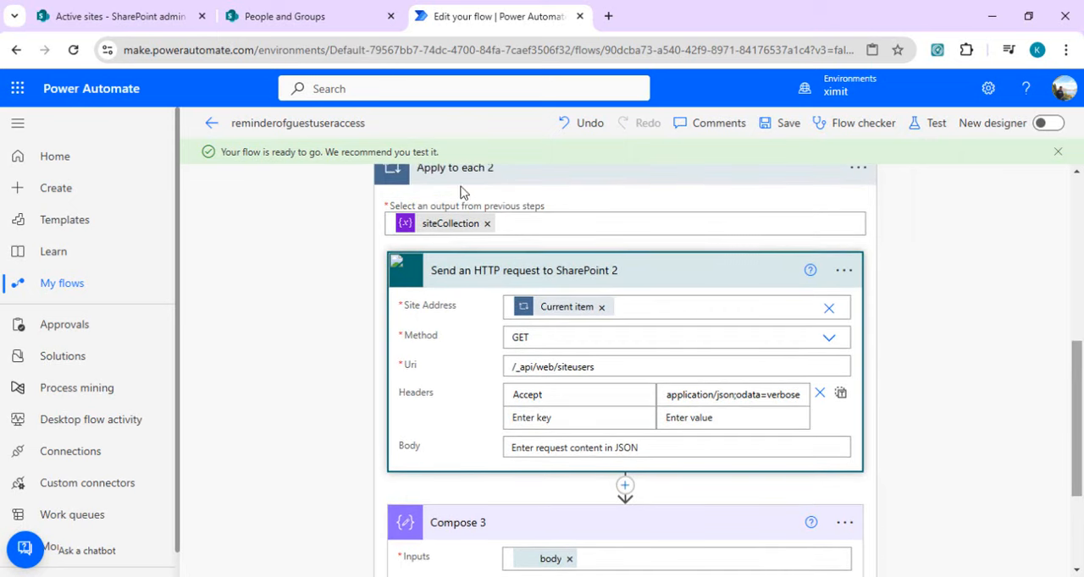
{"action": "left_click", "coordinate": [933, 123]}
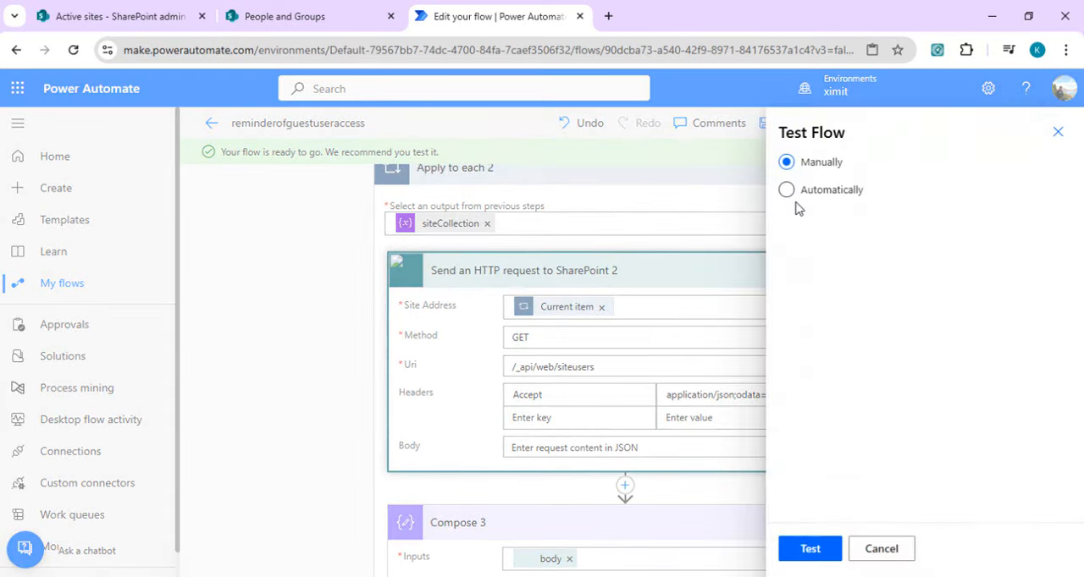
{"action": "left_click", "coordinate": [814, 549]}
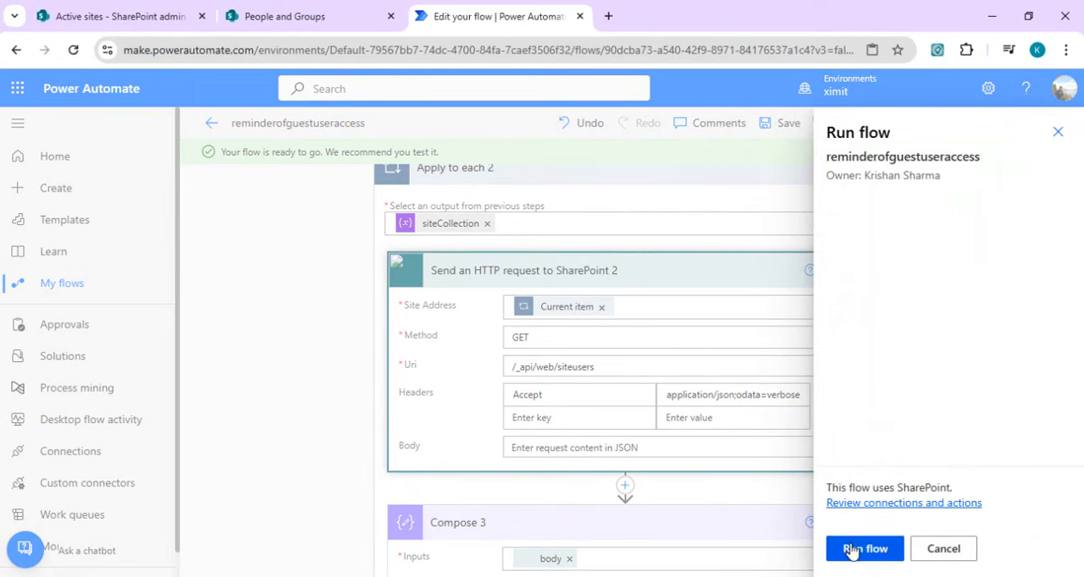
{"action": "left_click", "coordinate": [853, 549]}
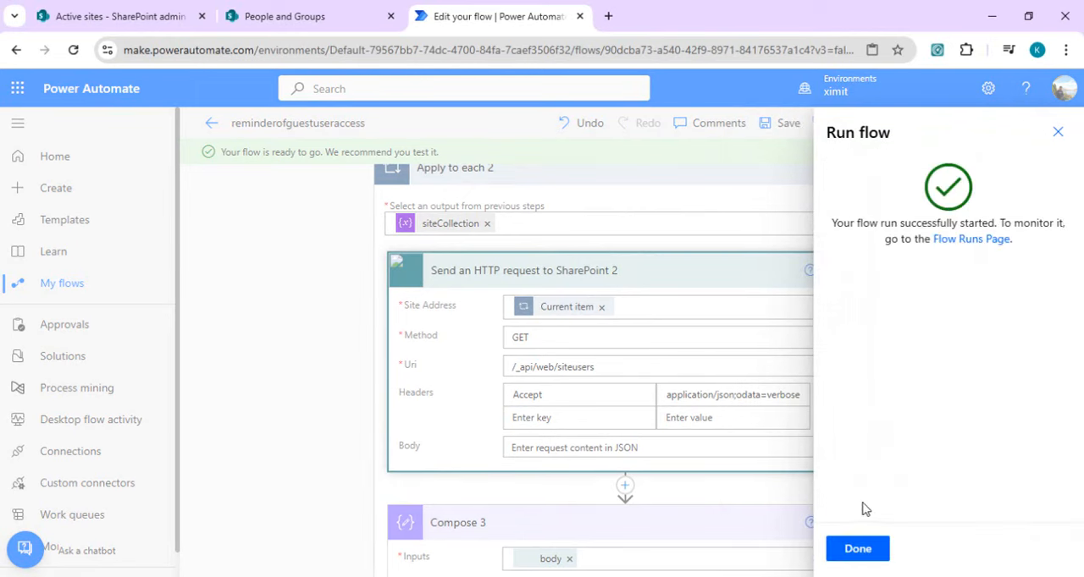
{"action": "left_click", "coordinate": [861, 549]}
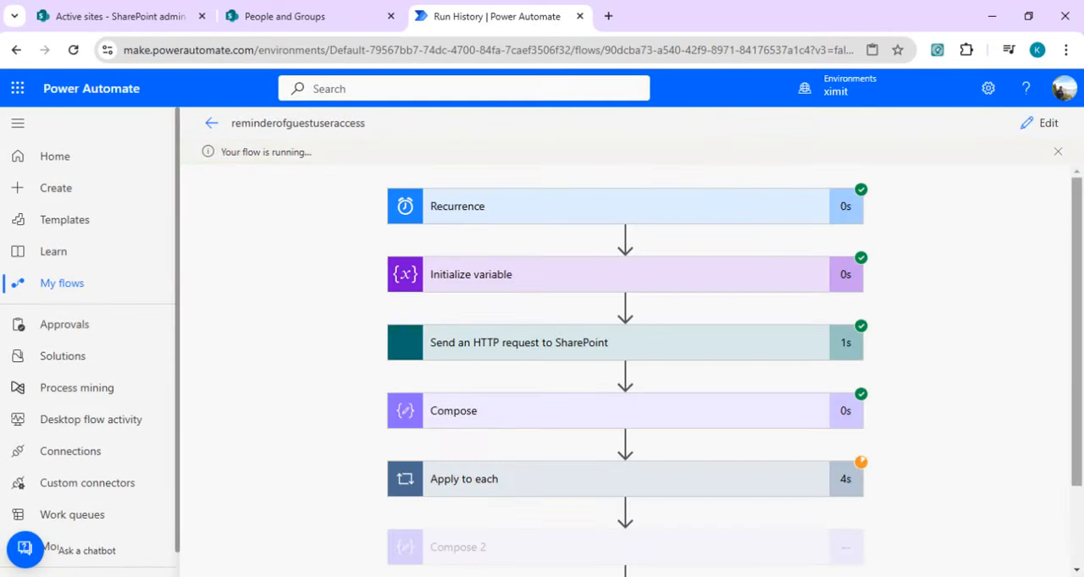
Step: Expand Apply to each 2 in the run results and open the Compose 3 details for the first iteration
{"action": "scroll", "coordinate": [1081, 279], "scroll_direction": "down", "scroll_amount": 2}
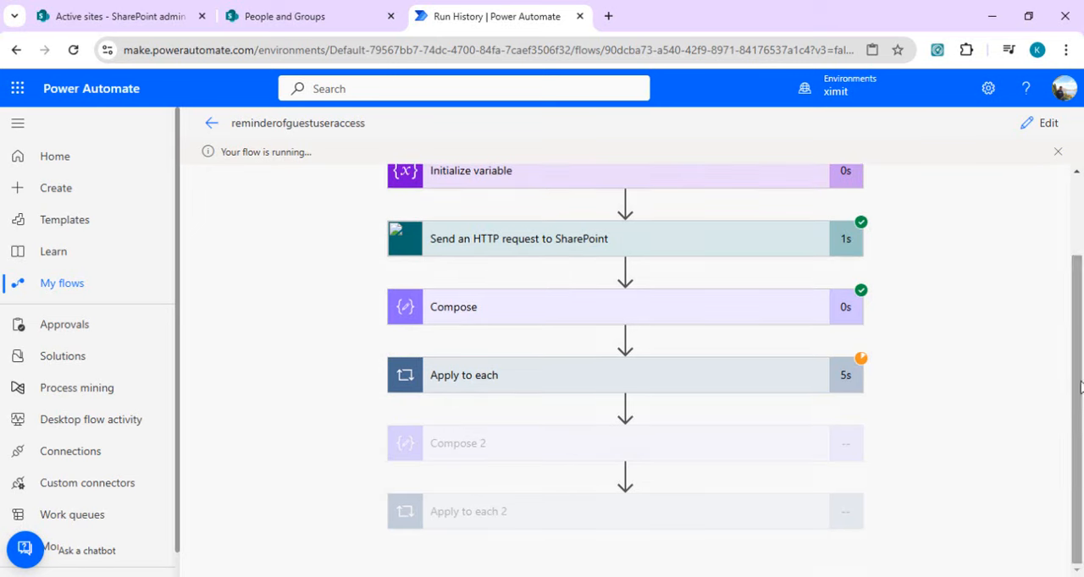
{"action": "left_click", "coordinate": [718, 517]}
{"action": "left_click_drag", "start_coordinate": [1076, 302], "coordinate": [1081, 413]}
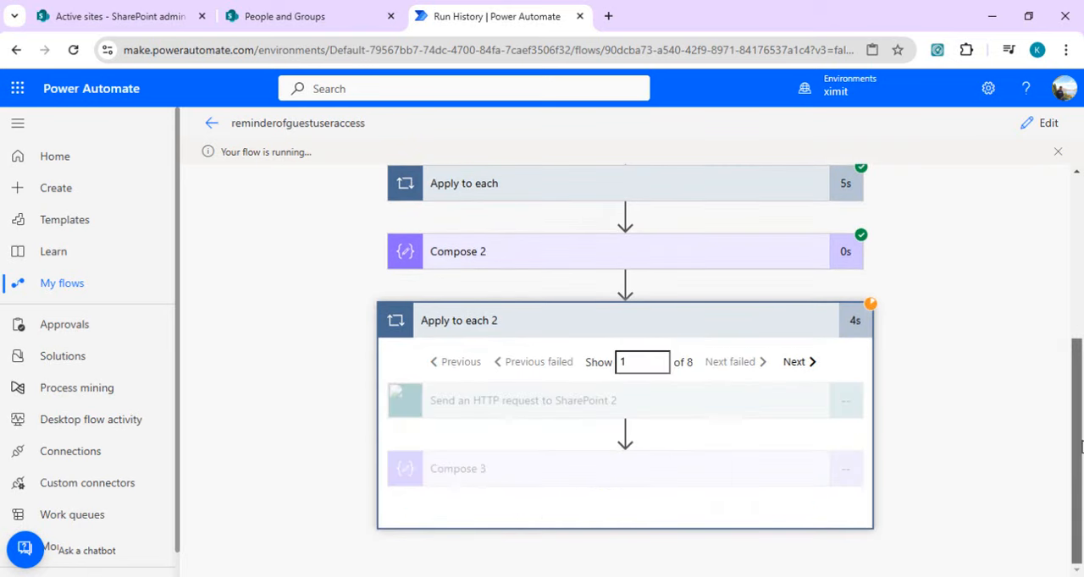
{"action": "left_click", "coordinate": [670, 469]}
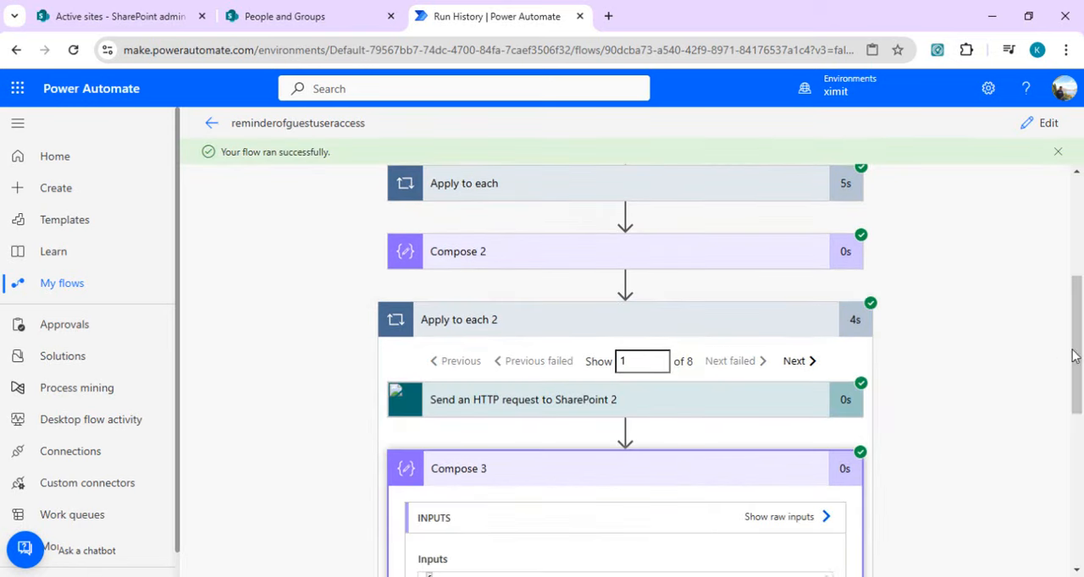
{"action": "left_click_drag", "start_coordinate": [1073, 356], "coordinate": [1076, 434]}
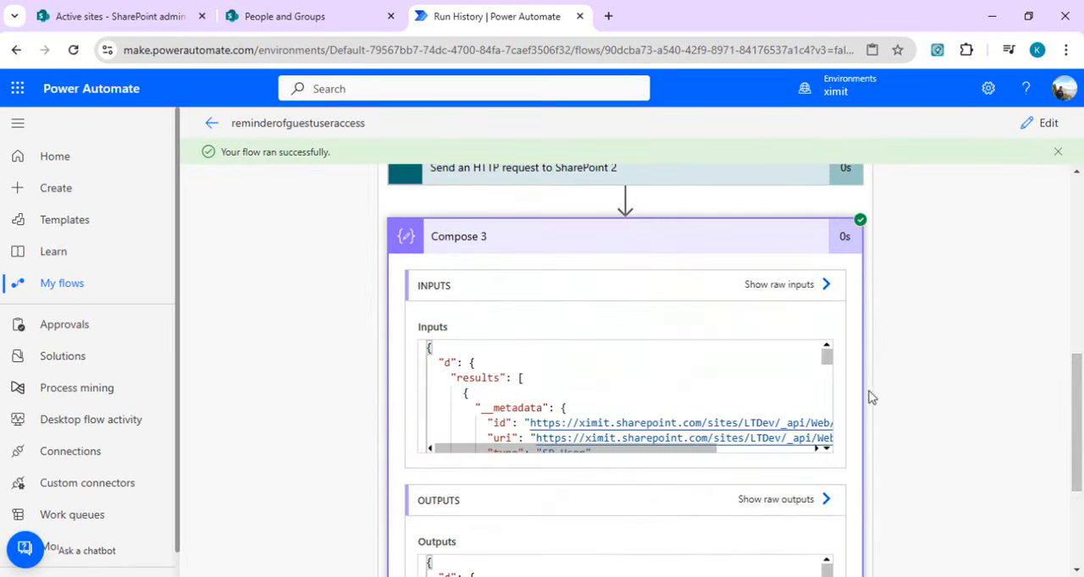
Step: Examine the Compose 3 input JSON, including its d and results structure and the properties of each site user
{"action": "left_click_drag", "start_coordinate": [828, 361], "coordinate": [828, 352]}
{"action": "double_click", "coordinate": [449, 362]}
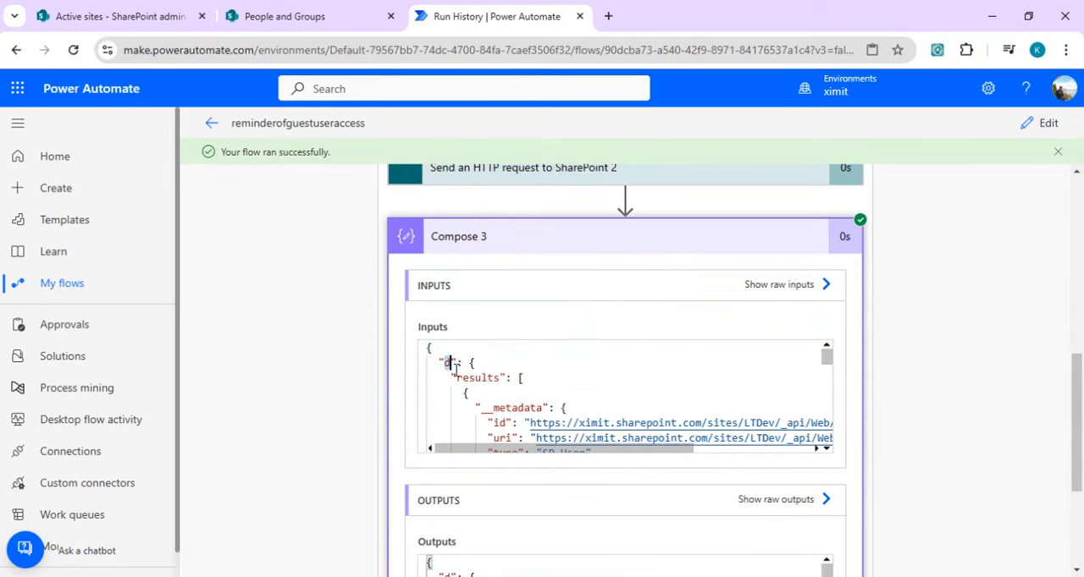
{"action": "left_click", "coordinate": [515, 438]}
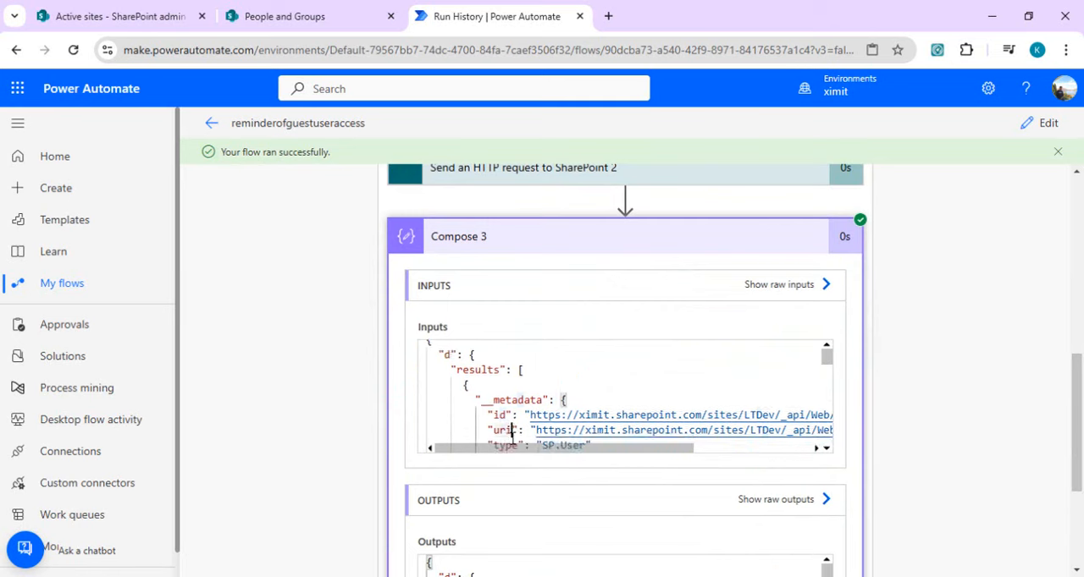
{"action": "key", "text": "Down"}
{"action": "key", "text": "Down"}
{"action": "key", "text": "Down"}
{"action": "key", "text": "Down"}
{"action": "key", "text": "Down"}
{"action": "key", "text": "Down"}
{"action": "key", "text": "Down"}
{"action": "key", "text": "Down"}
{"action": "key", "text": "Down"}
{"action": "key", "text": "Down"}
{"action": "key", "text": "Down"}
{"action": "key", "text": "Down"}
{"action": "key", "text": "Down"}
{"action": "key", "text": "Down"}
{"action": "key", "text": "Down"}
{"action": "key", "text": "Down"}
{"action": "key", "text": "Down"}
{"action": "key", "text": "Down"}
{"action": "key", "text": "Down"}
{"action": "key", "text": "Down"}
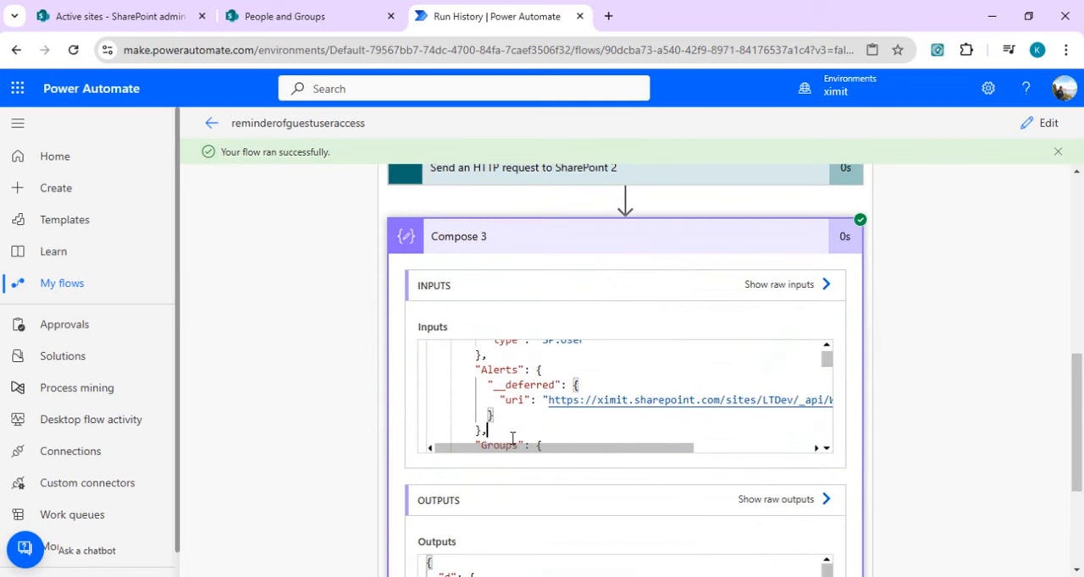
{"action": "key", "text": "Down"}
{"action": "key", "text": "Down"}
{"action": "key", "text": "Down"}
{"action": "key", "text": "Down"}
{"action": "key", "text": "Down"}
{"action": "key", "text": "Down"}
{"action": "key", "text": "Down"}
{"action": "key", "text": "Down"}
{"action": "key", "text": "Down"}
{"action": "key", "text": "Down"}
{"action": "key", "text": "Down"}
{"action": "key", "text": "Down"}
{"action": "key", "text": "Down"}
{"action": "key", "text": "Down"}
{"action": "key", "text": "Down"}
{"action": "key", "text": "Down"}
{"action": "key", "text": "Down"}
{"action": "key", "text": "Down"}
{"action": "key", "text": "Down"}
{"action": "key", "text": "Down"}
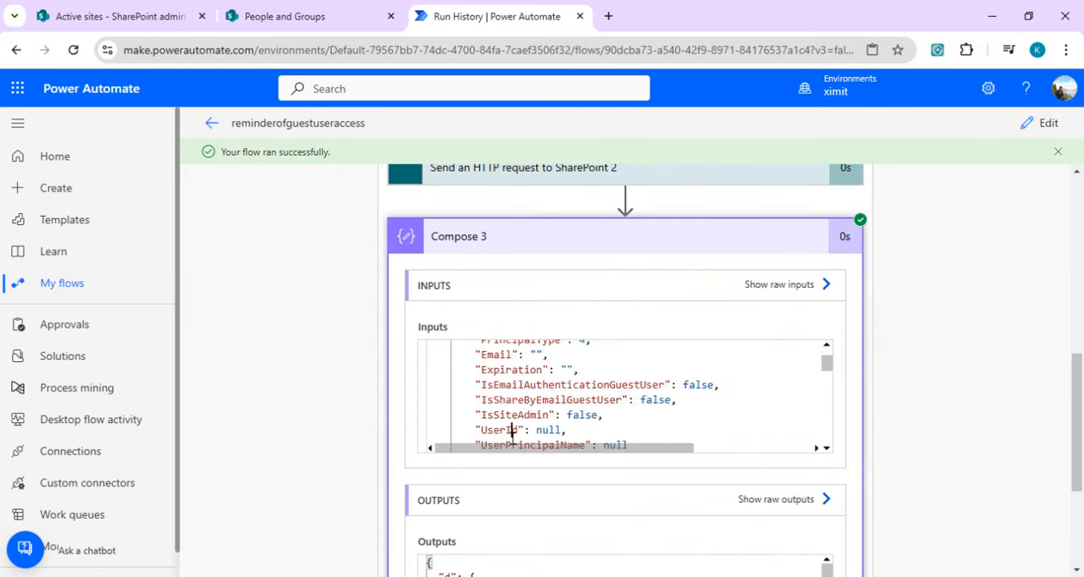
{"action": "key", "text": "Down"}
{"action": "key", "text": "Down"}
{"action": "key", "text": "Down"}
{"action": "key", "text": "Down"}
{"action": "key", "text": "Down"}
{"action": "key", "text": "Down"}
{"action": "key", "text": "Down"}
{"action": "key", "text": "Down"}
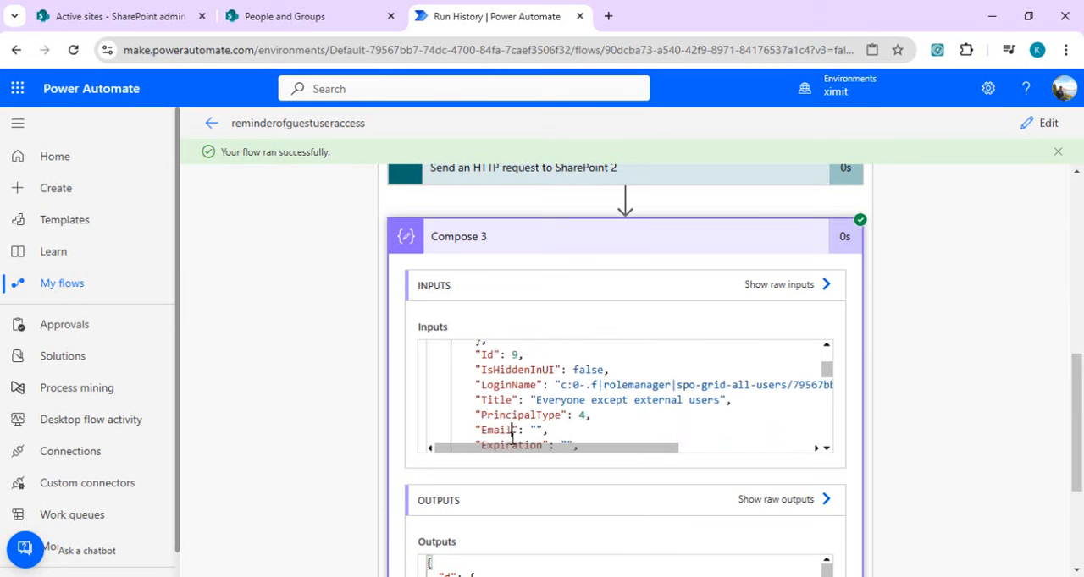
{"action": "key", "text": "Up"}
{"action": "key", "text": "Up"}
{"action": "key", "text": "Up"}
{"action": "key", "text": "Up"}
{"action": "key", "text": "Up"}
{"action": "key", "text": "Up"}
{"action": "key", "text": "Up"}
{"action": "key", "text": "Up"}
{"action": "key", "text": "Up"}
{"action": "key", "text": "Up"}
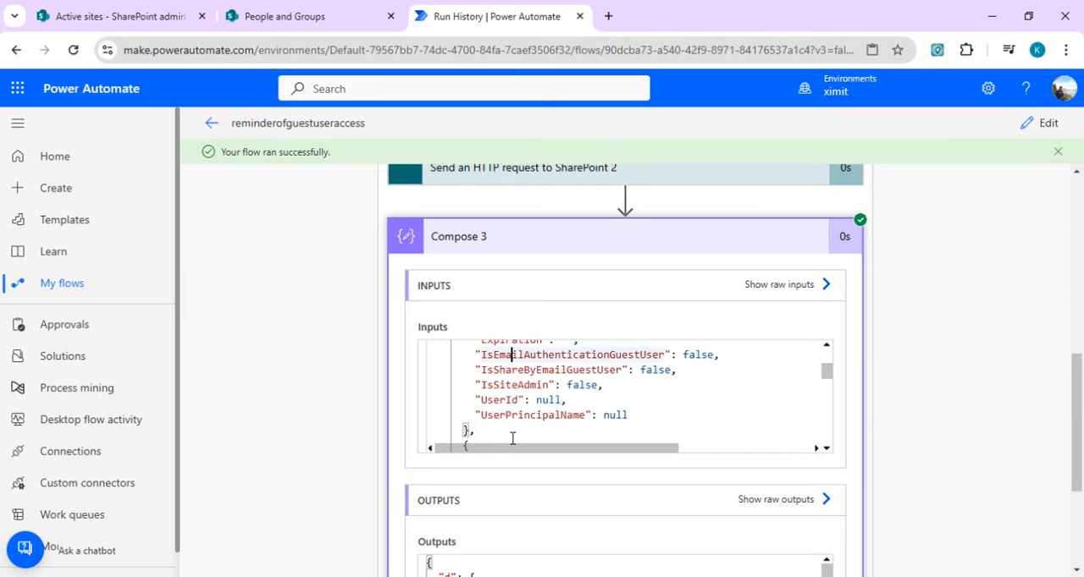
Step: Copy the entire Compose 3 input JSON and paste it into a new text file in Visual Studio Code with JSON as its language
{"action": "key", "text": "ctrl+a"}
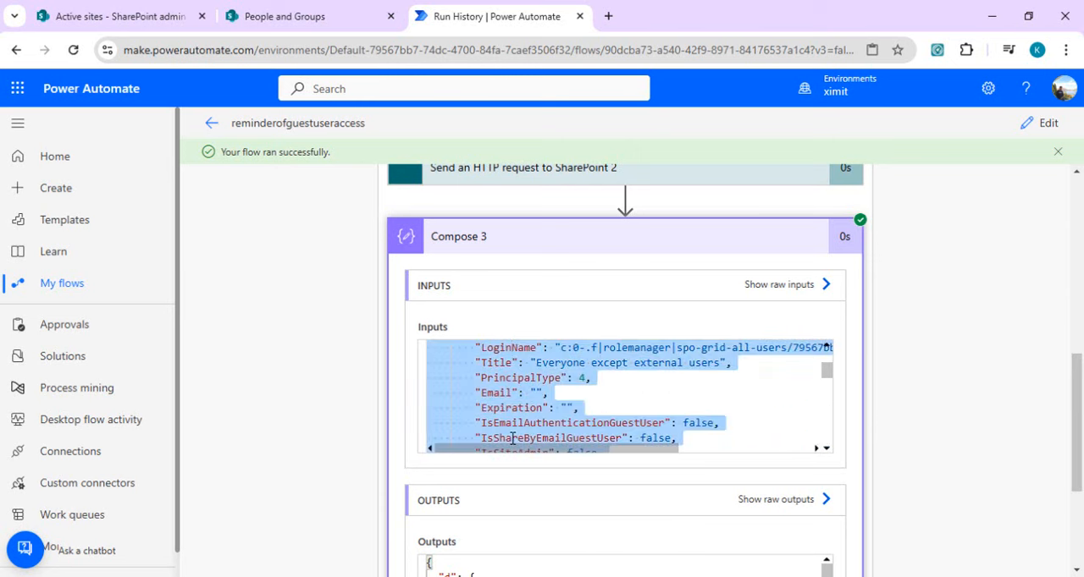
{"action": "key", "text": "alt+Tab"}
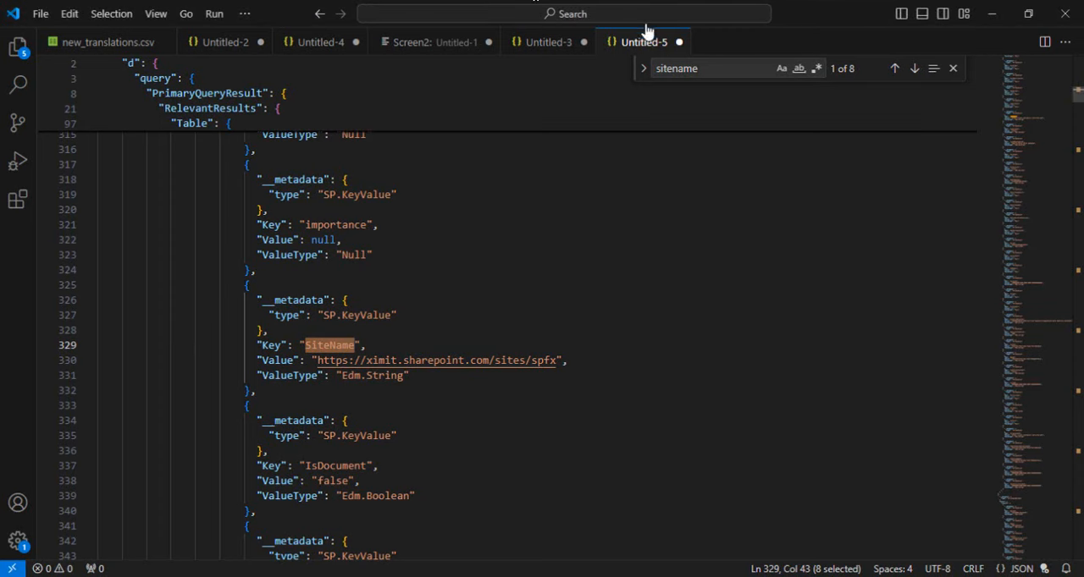
{"action": "left_click", "coordinate": [35, 19]}
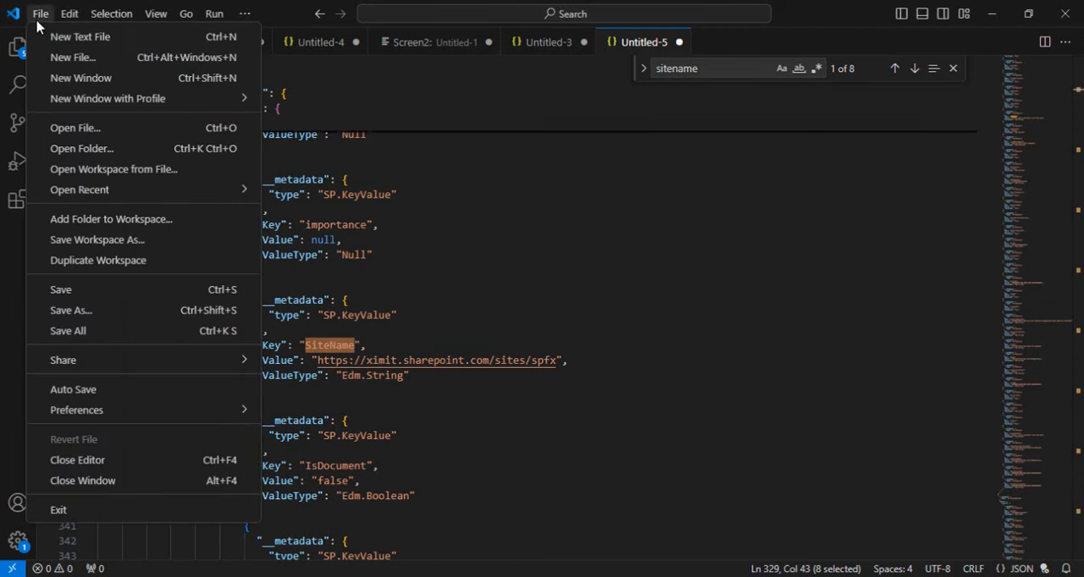
{"action": "left_click", "coordinate": [101, 53]}
{"action": "left_click", "coordinate": [353, 68]}
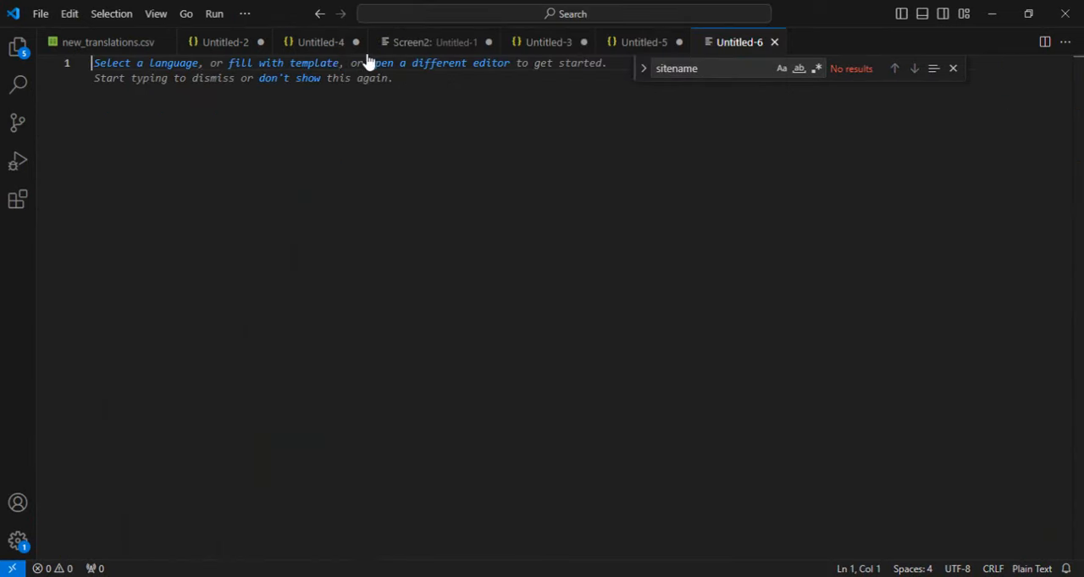
{"action": "left_click", "coordinate": [169, 74]}
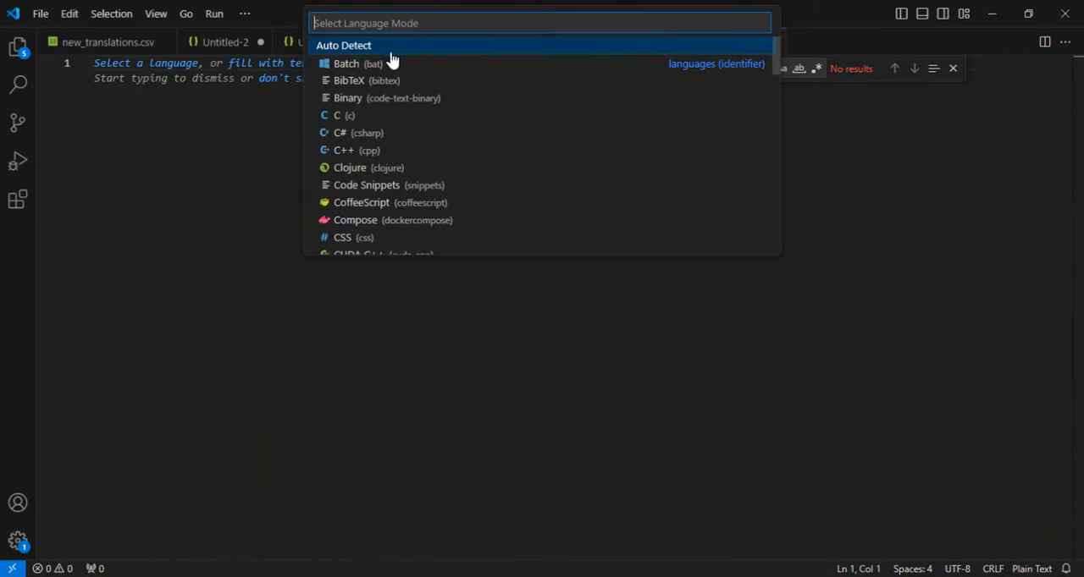
{"action": "type", "text": "json"}
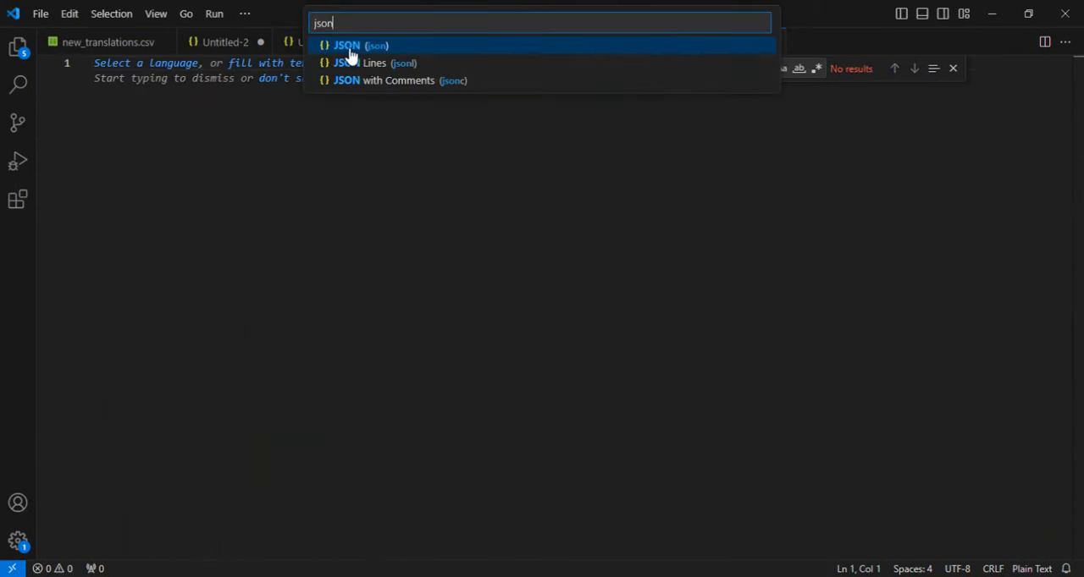
{"action": "left_click", "coordinate": [360, 53]}
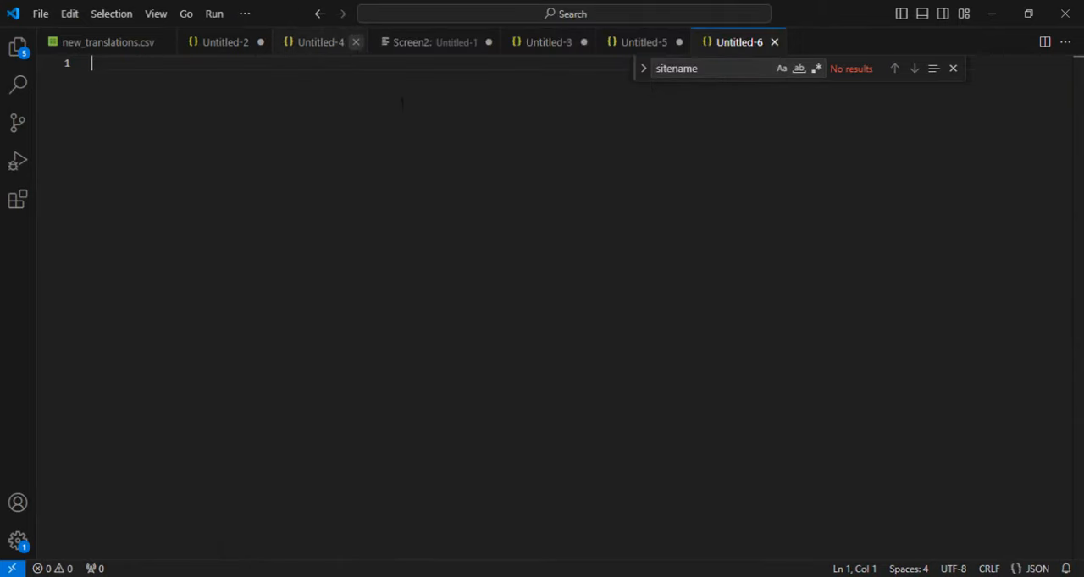
{"action": "key", "text": "ctrl+v"}
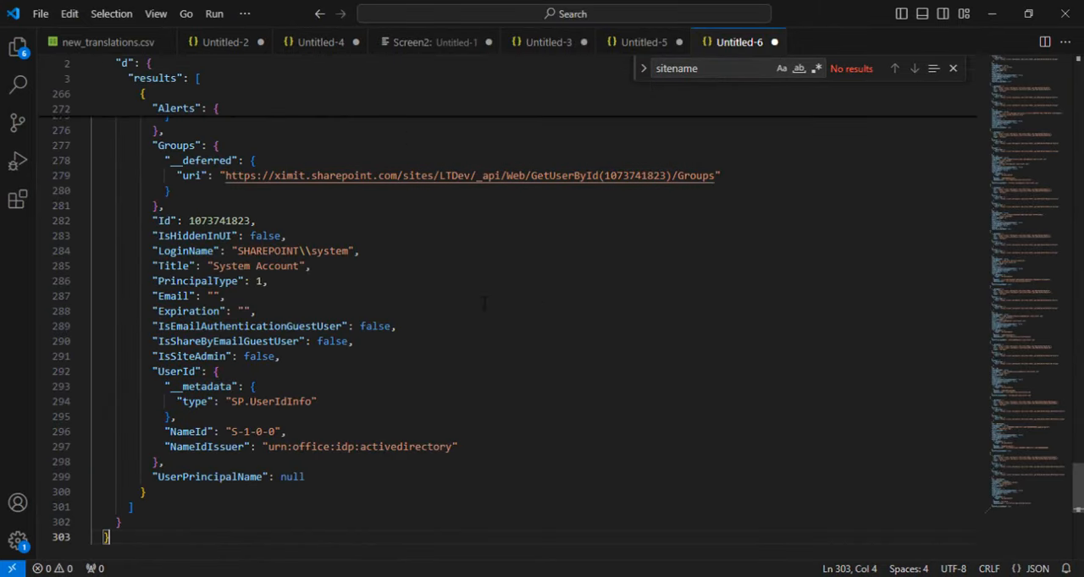
Step: Find loginname in the pasted JSON and go through the matches, checking the login format and domain of each user
{"action": "left_click", "coordinate": [524, 328]}
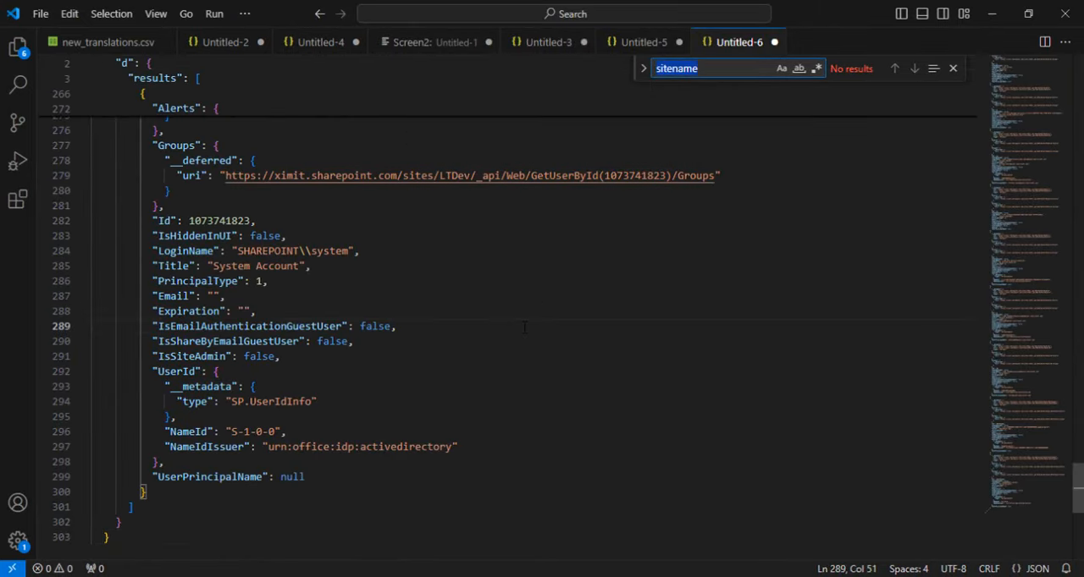
{"action": "type", "text": "login"}
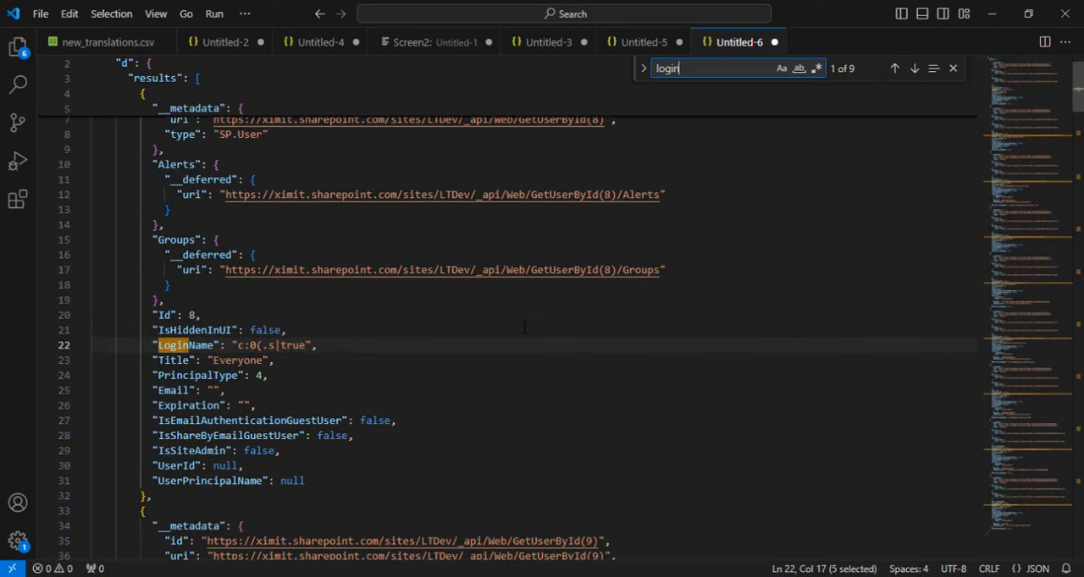
{"action": "type", "text": "name"}
{"action": "key", "text": "Return"}
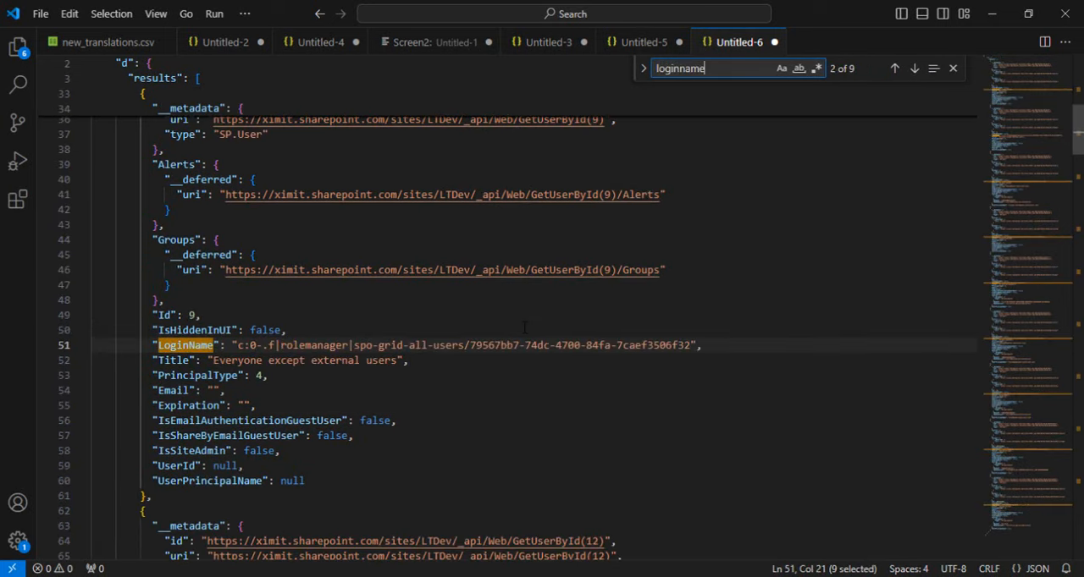
{"action": "key", "text": "Return"}
{"action": "key", "text": "Return"}
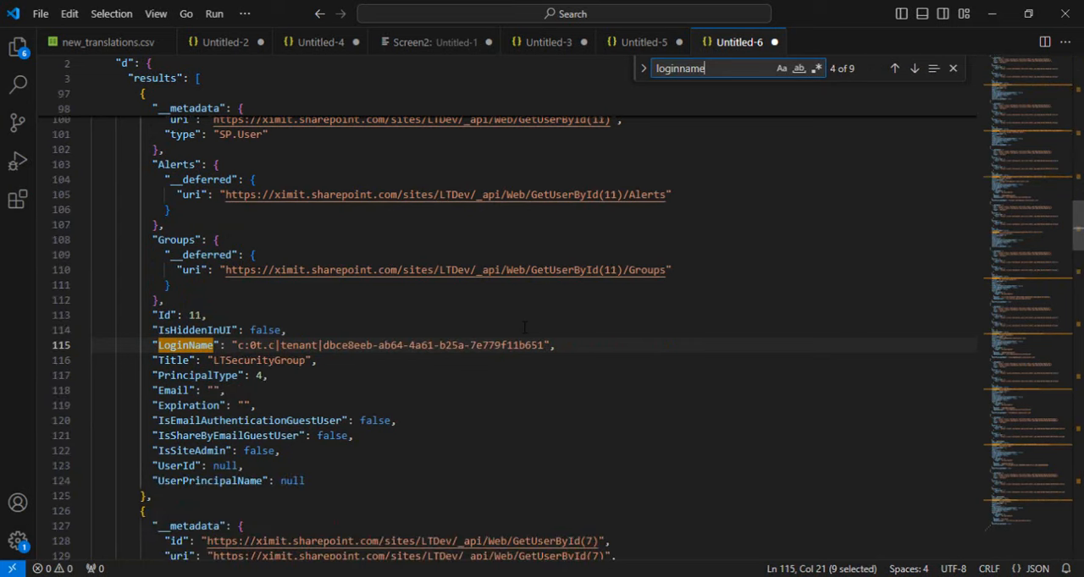
{"action": "key", "text": "Return"}
{"action": "key", "text": "Return"}
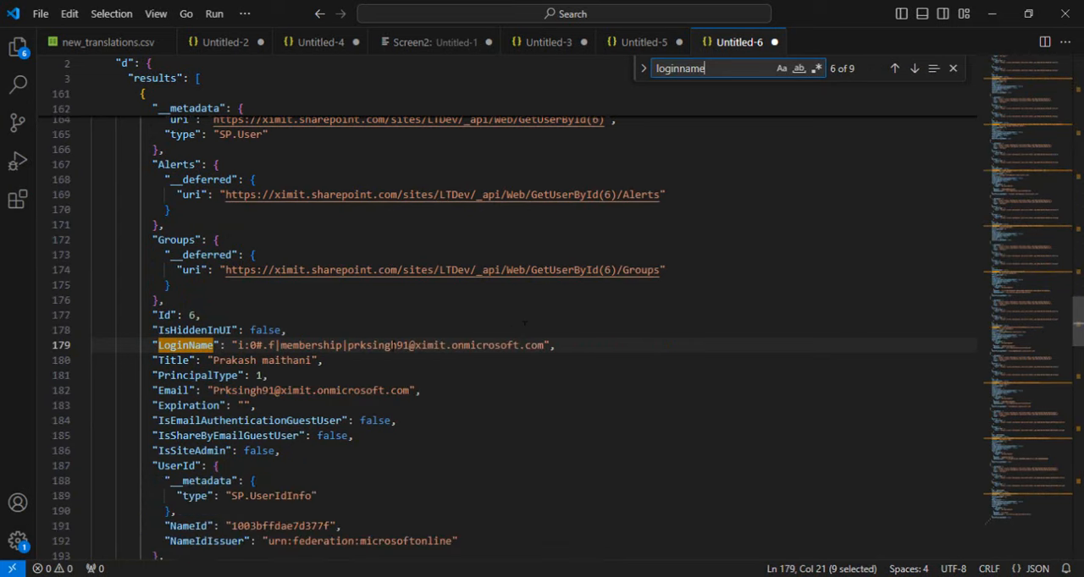
{"action": "left_click_drag", "start_coordinate": [423, 345], "coordinate": [539, 346]}
{"action": "left_click", "coordinate": [725, 71]}
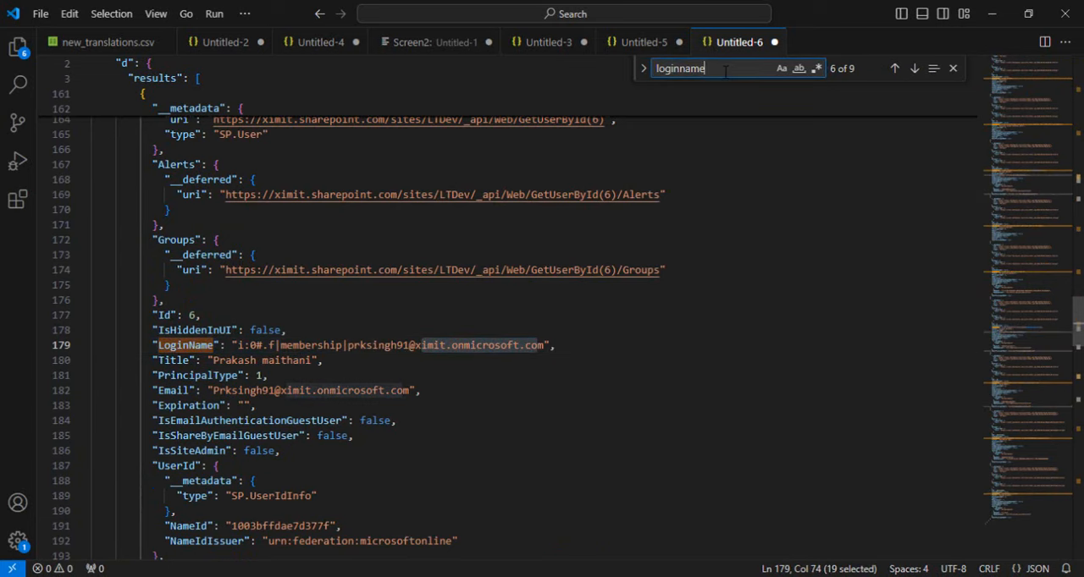
{"action": "key", "text": "Return"}
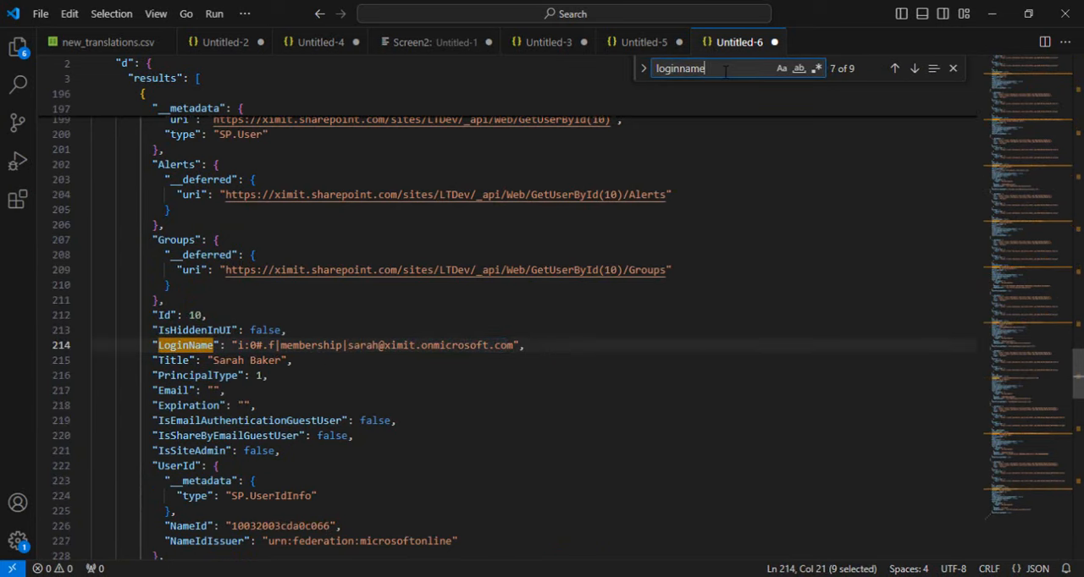
{"action": "key", "text": "Return"}
{"action": "key", "text": "Return"}
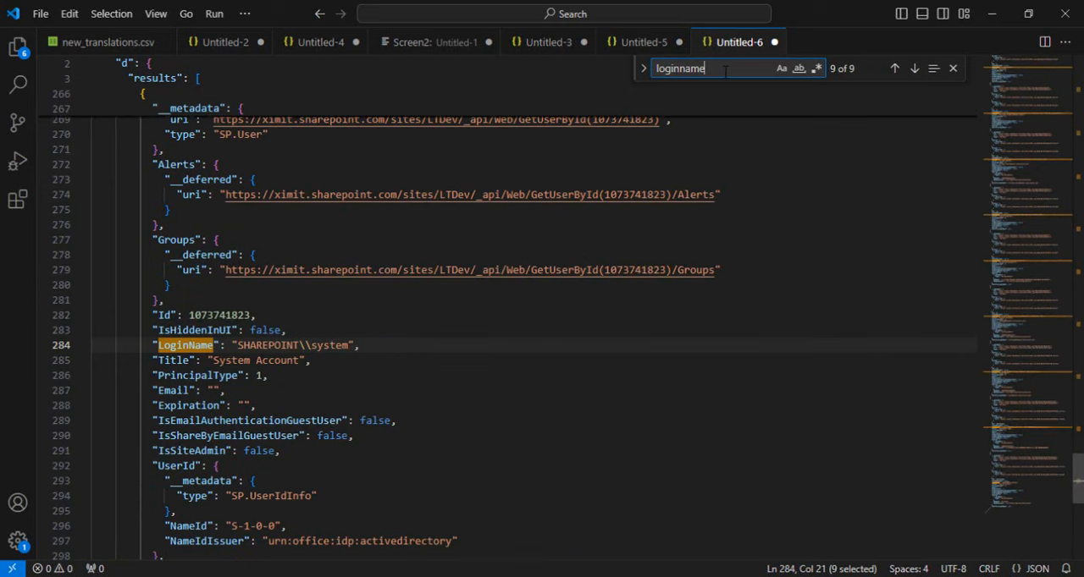
{"action": "key", "text": "Return"}
{"action": "key", "text": "Return"}
{"action": "key", "text": "Return"}
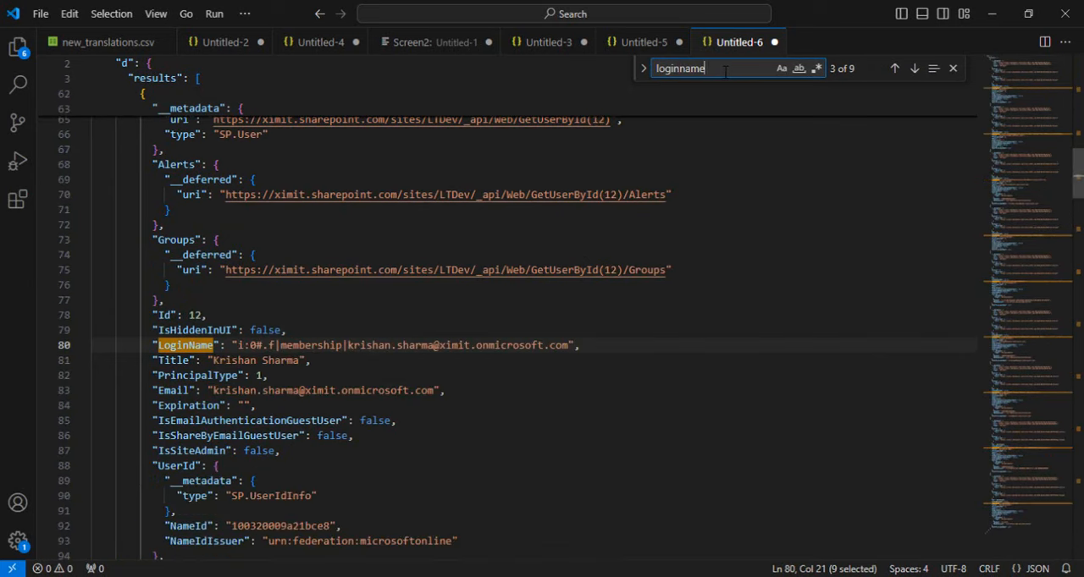
{"action": "key", "text": "Return"}
{"action": "key", "text": "Return"}
{"action": "key", "text": "Return"}
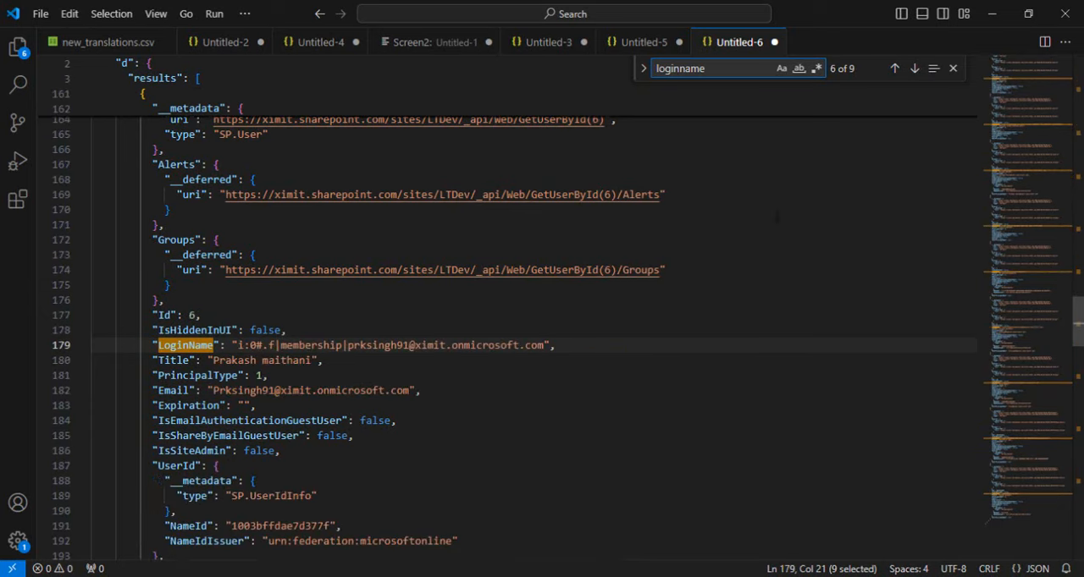
Step: Return to the Power Automate run results and view Send an HTTP request to SharePoint 2 for the fourth Apply to each 2 iteration
{"action": "key", "text": "alt+Tab"}
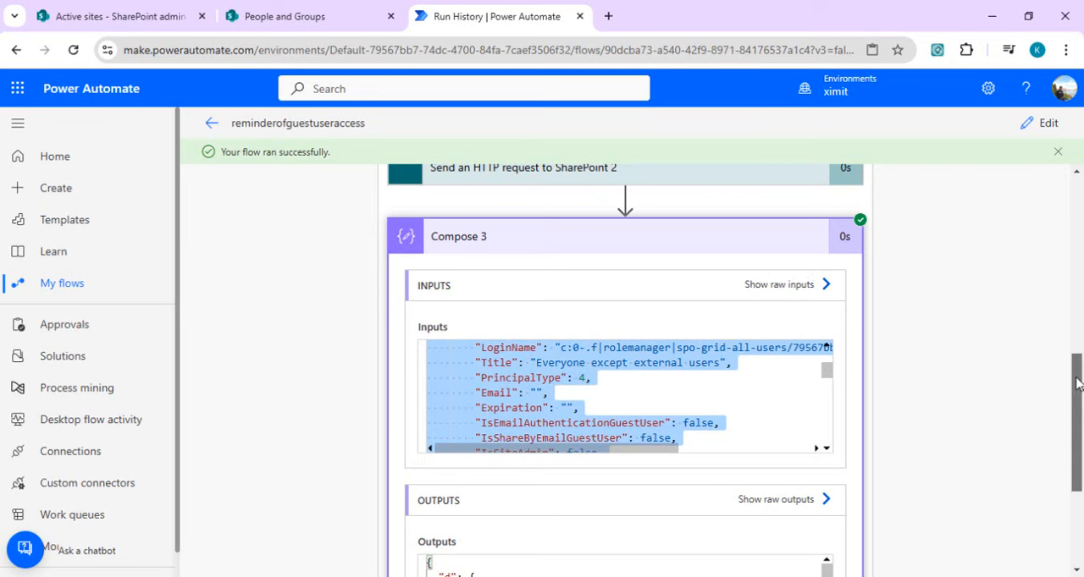
{"action": "scroll", "coordinate": [1077, 382], "scroll_direction": "up", "scroll_amount": 1}
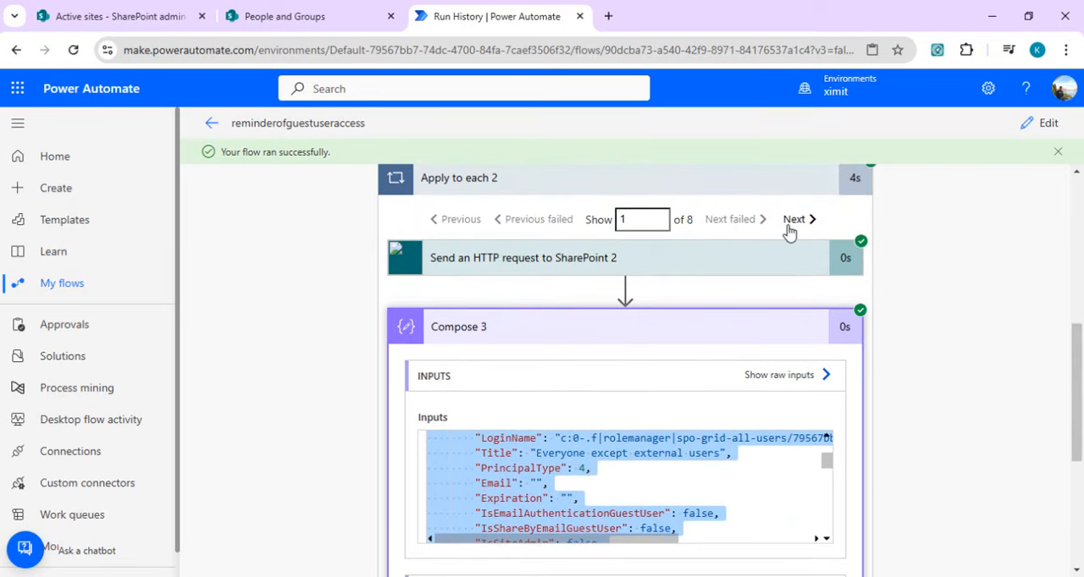
{"action": "left_click", "coordinate": [662, 268]}
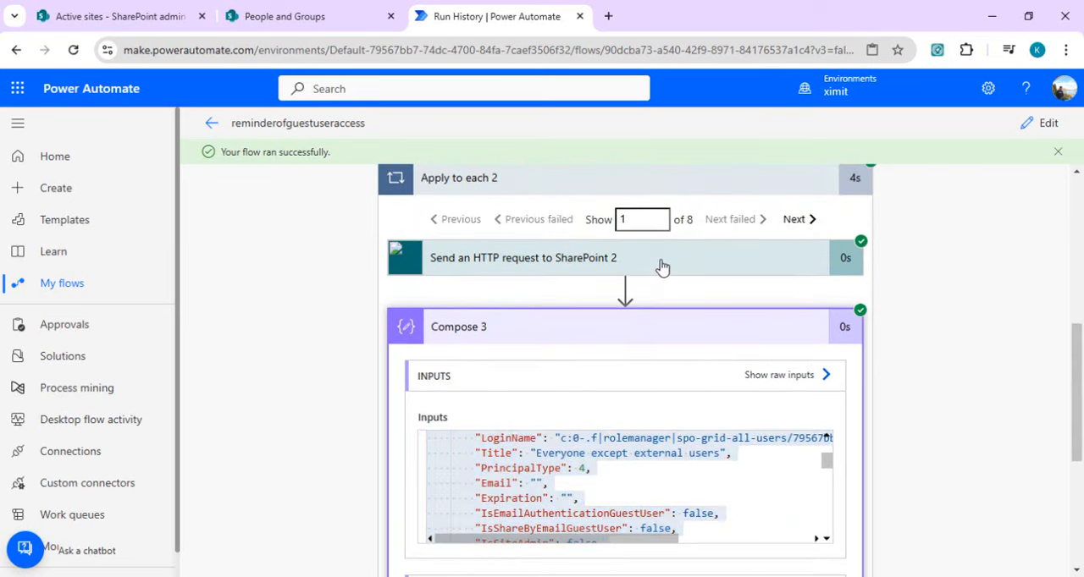
{"action": "left_click", "coordinate": [792, 220]}
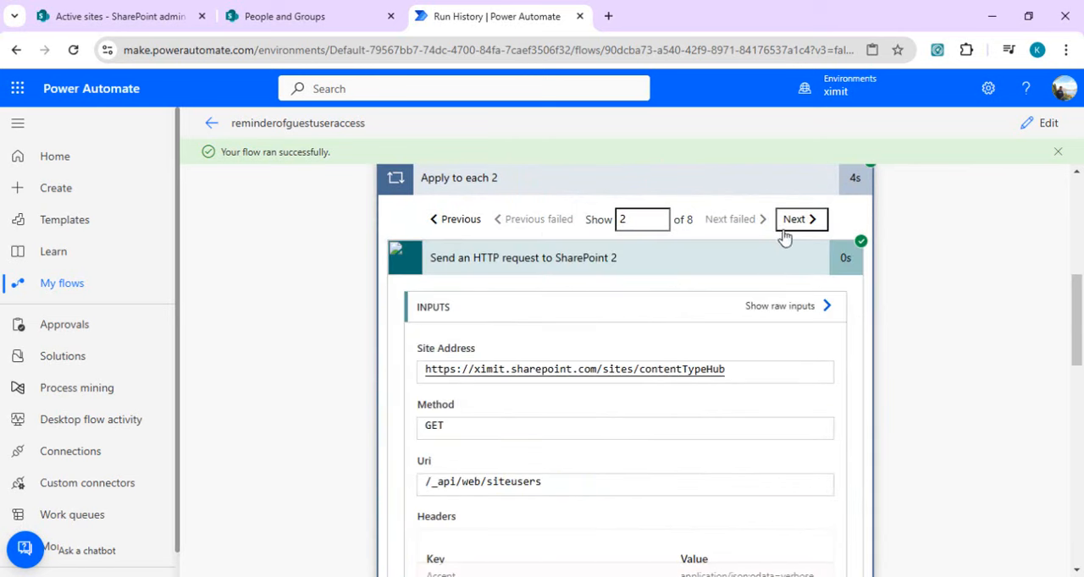
{"action": "left_click", "coordinate": [792, 223]}
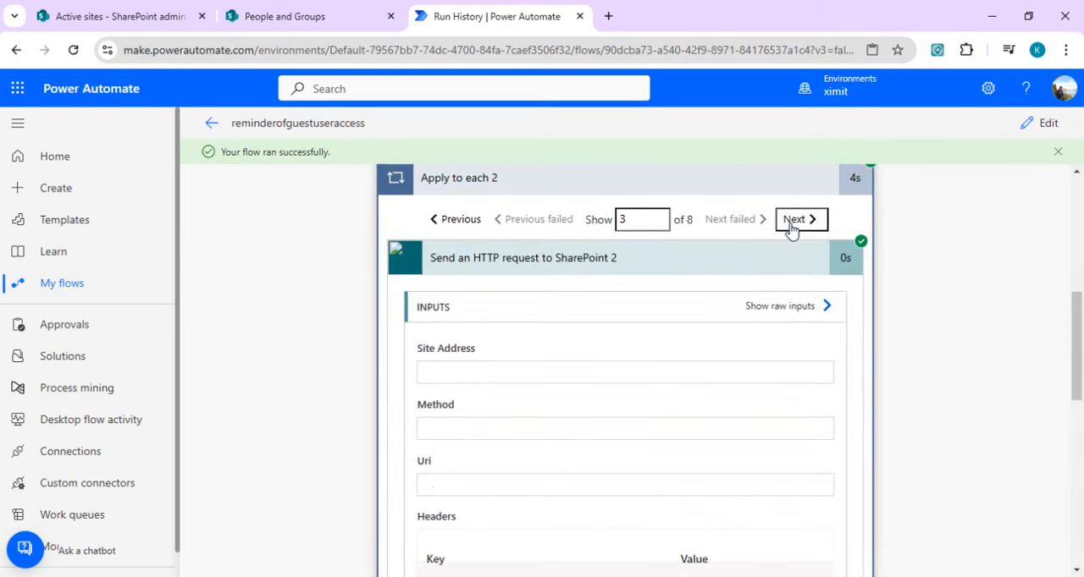
{"action": "left_click", "coordinate": [792, 222]}
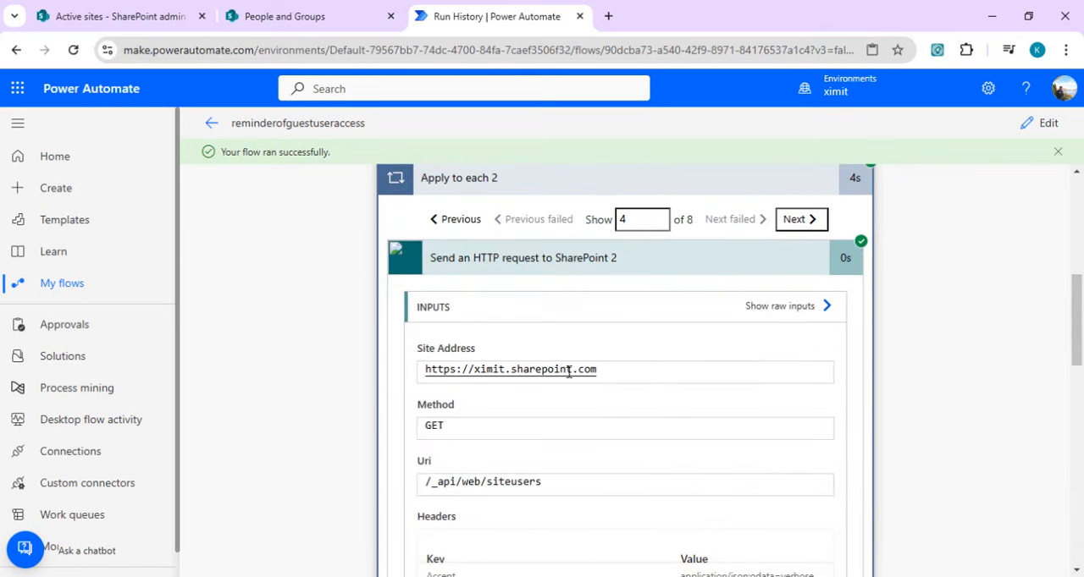
Step: Copy the fourth iteration's HTTP output body and paste it over the existing JSON in the Untitled-6 file in Visual Studio Code
{"action": "left_click_drag", "start_coordinate": [1077, 320], "coordinate": [1078, 398]}
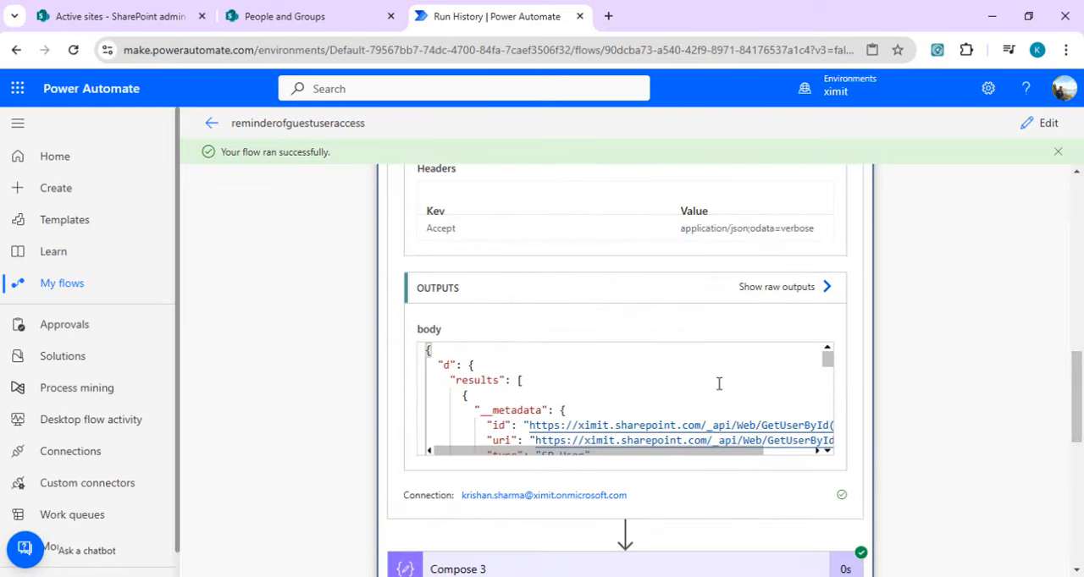
{"action": "left_click", "coordinate": [718, 389]}
{"action": "key", "text": "ctrl+a"}
{"action": "key", "text": "ctrl+c"}
{"action": "key", "text": "alt+Tab"}
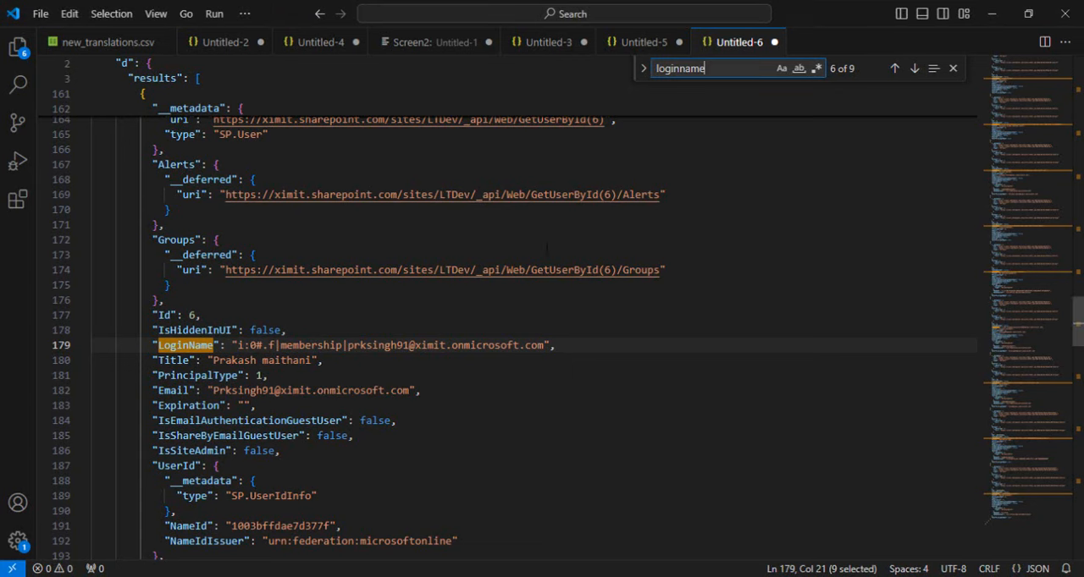
{"action": "key", "text": "ctrl+a"}
{"action": "left_click", "coordinate": [768, 161]}
{"action": "key", "text": "ctrl+a"}
{"action": "key", "text": "ctrl+v"}
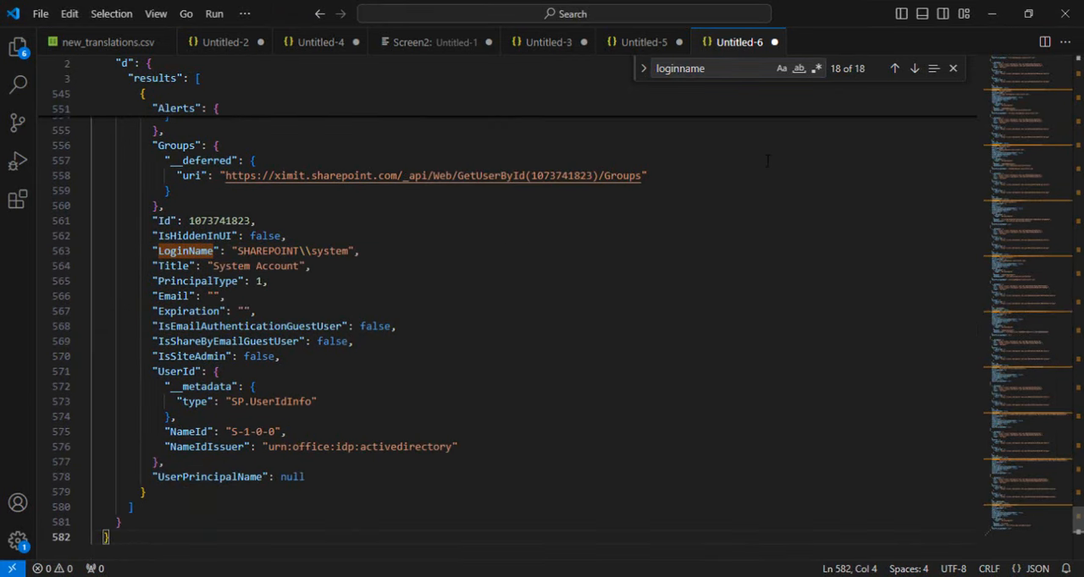
Step: Go through the loginname matches in the new JSON to the external Gmail user and highlight #ext# in that login name
{"action": "left_click", "coordinate": [737, 68]}
{"action": "key", "text": "Return"}
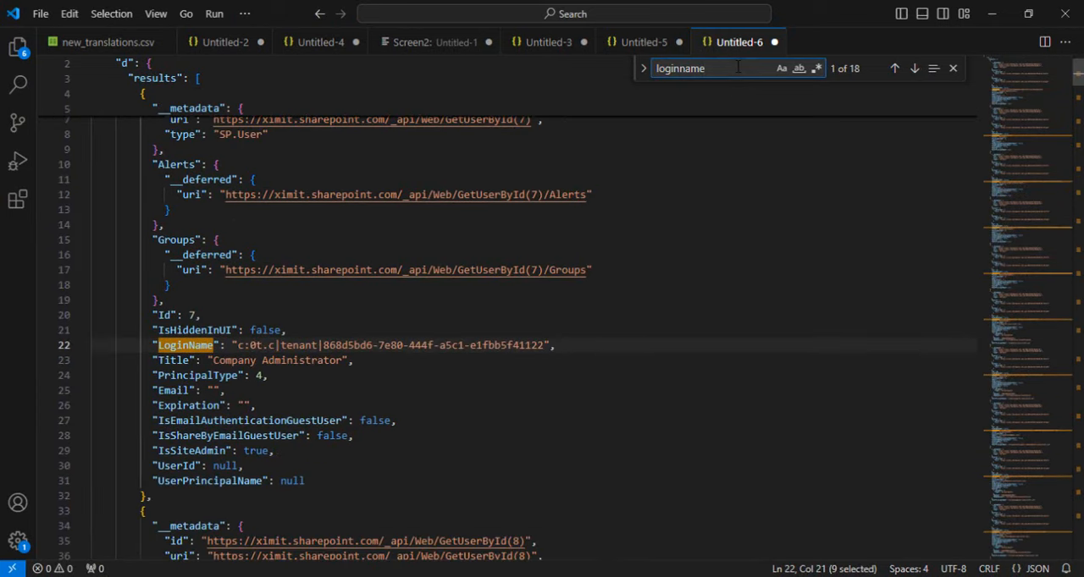
{"action": "key", "text": "Return"}
{"action": "key", "text": "Return"}
{"action": "key", "text": "Return"}
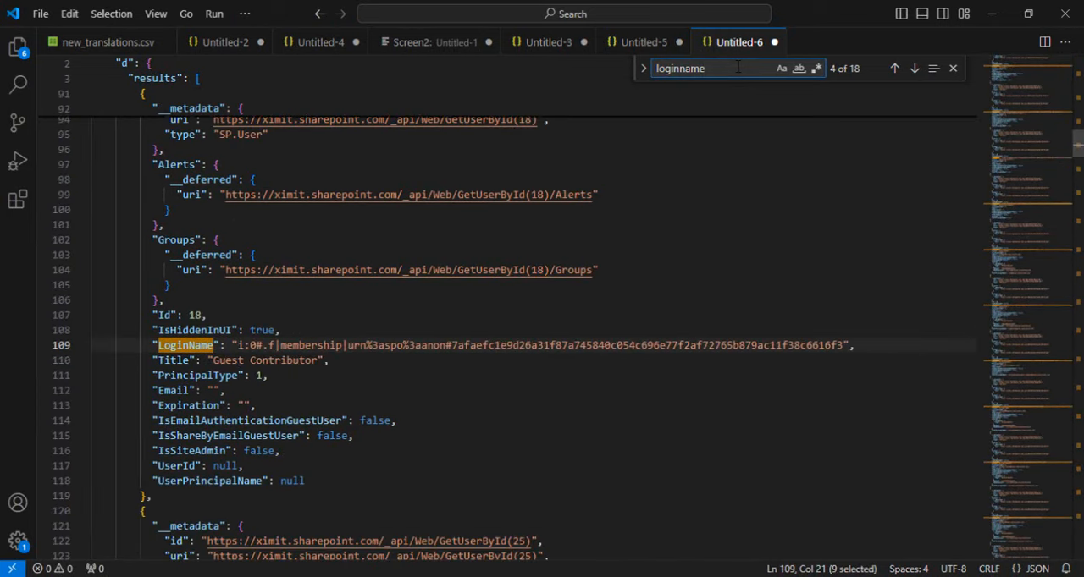
{"action": "key", "text": "Return"}
{"action": "key", "text": "Return"}
{"action": "key", "text": "Return"}
{"action": "key", "text": "Return"}
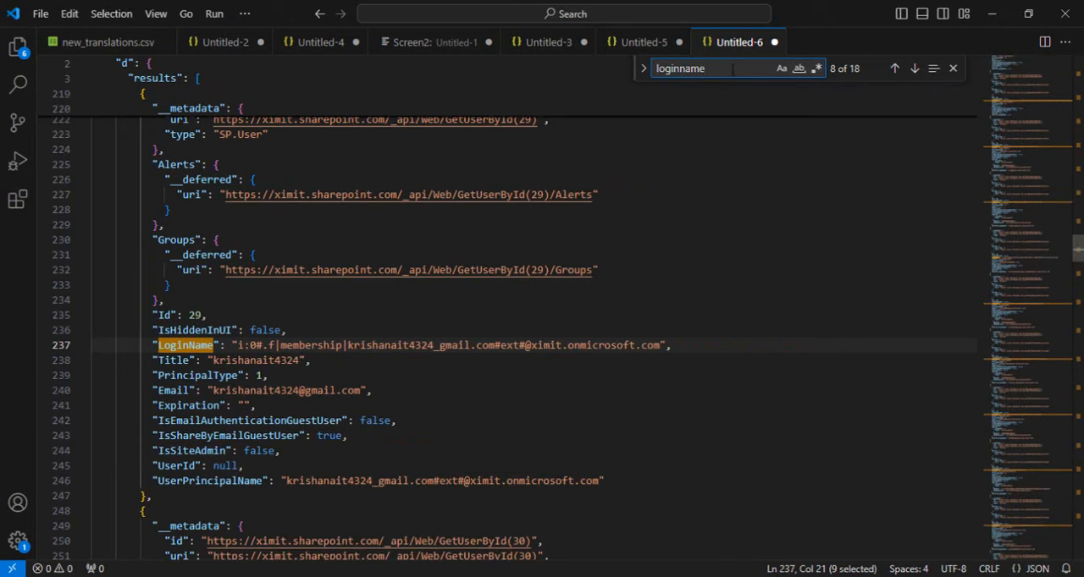
{"action": "left_click_drag", "start_coordinate": [494, 346], "coordinate": [525, 346]}
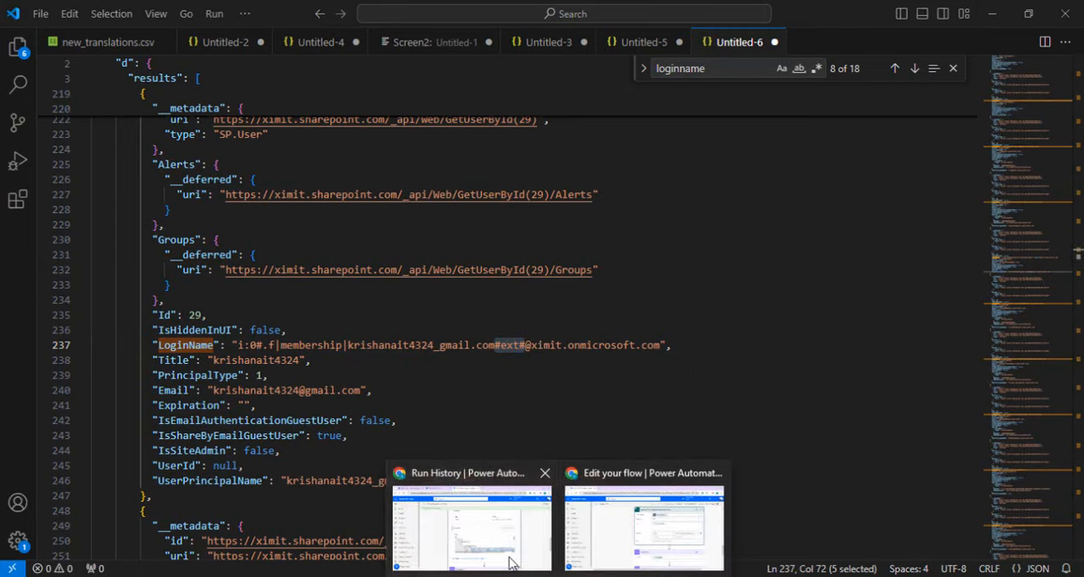
Step: Return to the Power Automate run history and open the reminderofguestuseraccess flow for editing
{"action": "left_click", "coordinate": [472, 525]}
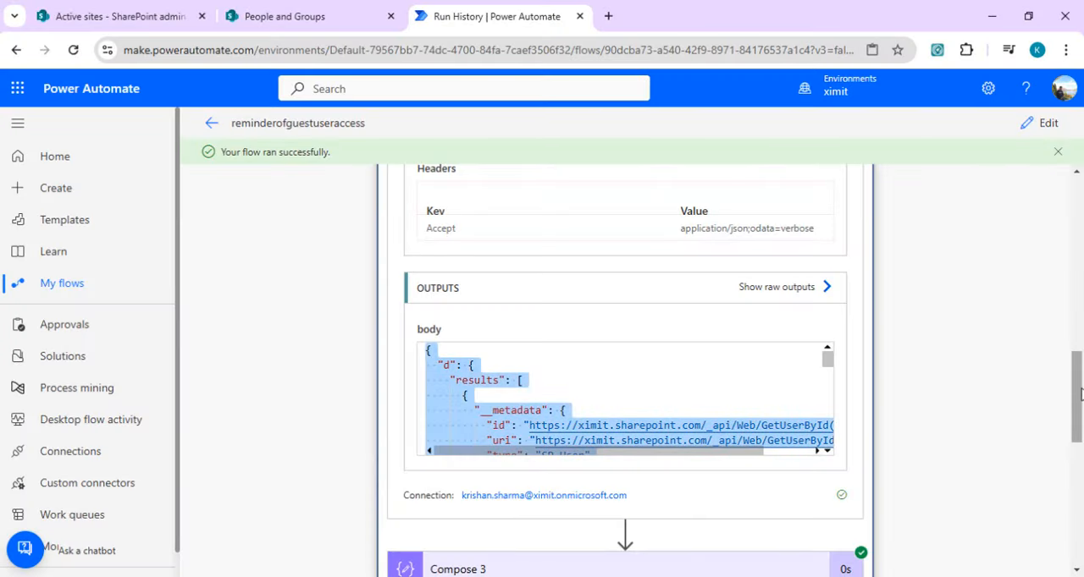
{"action": "left_click", "coordinate": [1078, 476]}
{"action": "left_click_drag", "start_coordinate": [1078, 476], "coordinate": [1080, 313]}
{"action": "left_click", "coordinate": [1043, 125]}
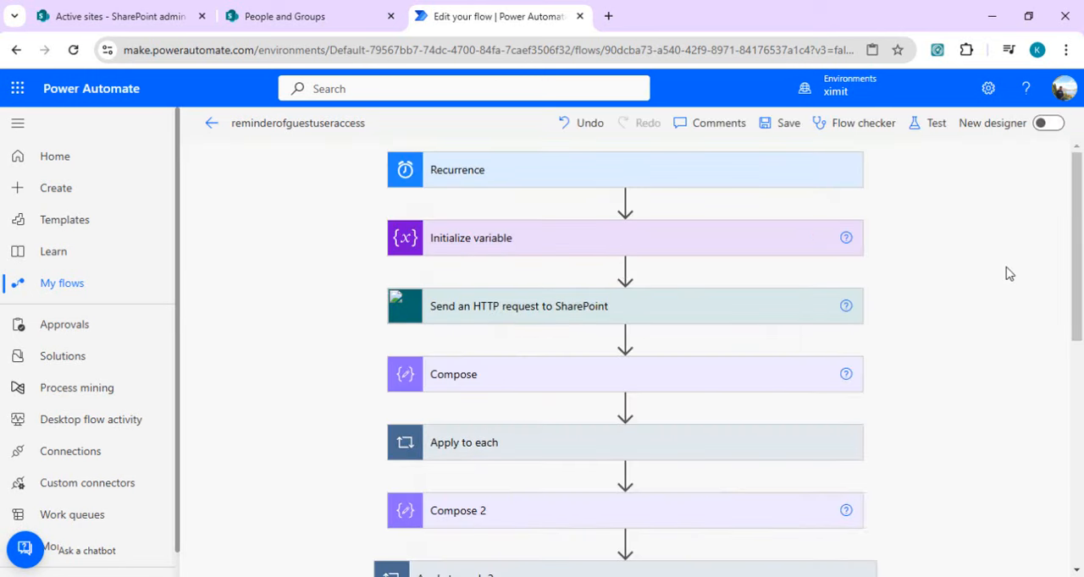
Step: Add a Filter array action after Compose 3 inside the Apply to each 2 loop
{"action": "left_click_drag", "start_coordinate": [1080, 314], "coordinate": [1074, 550]}
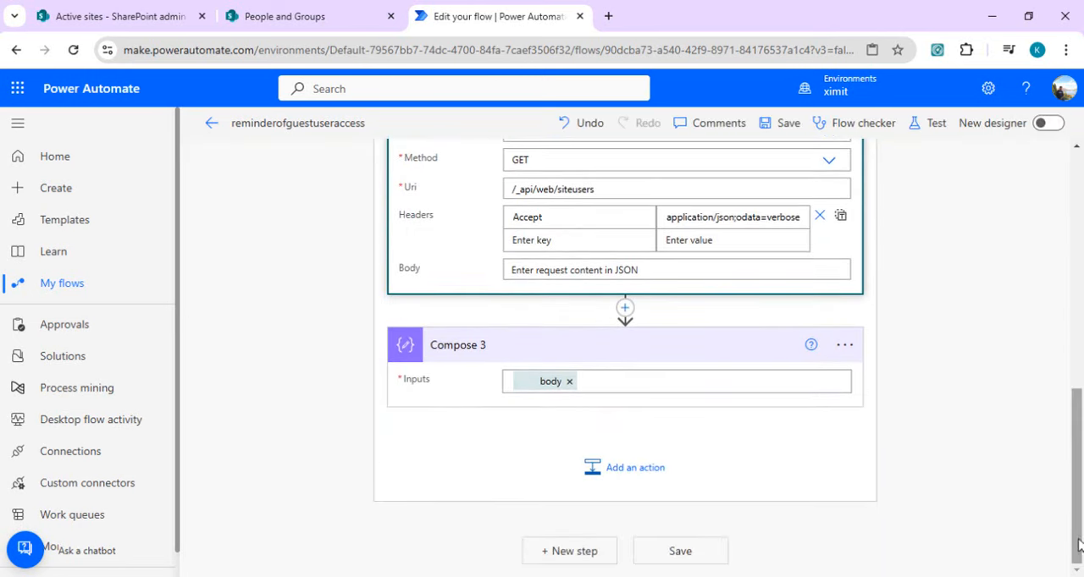
{"action": "left_click", "coordinate": [655, 481]}
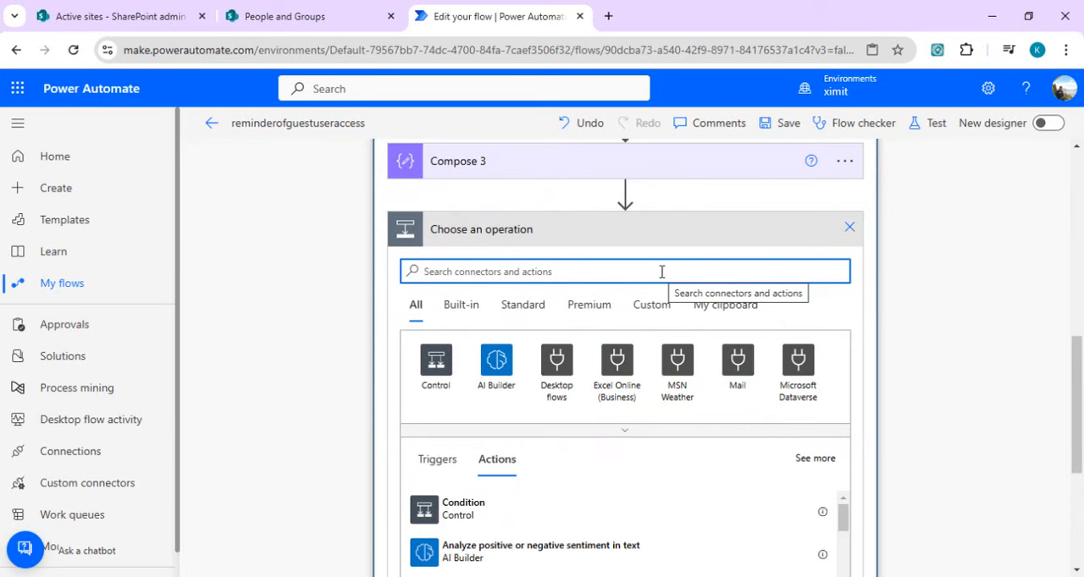
{"action": "type", "text": "logi"}
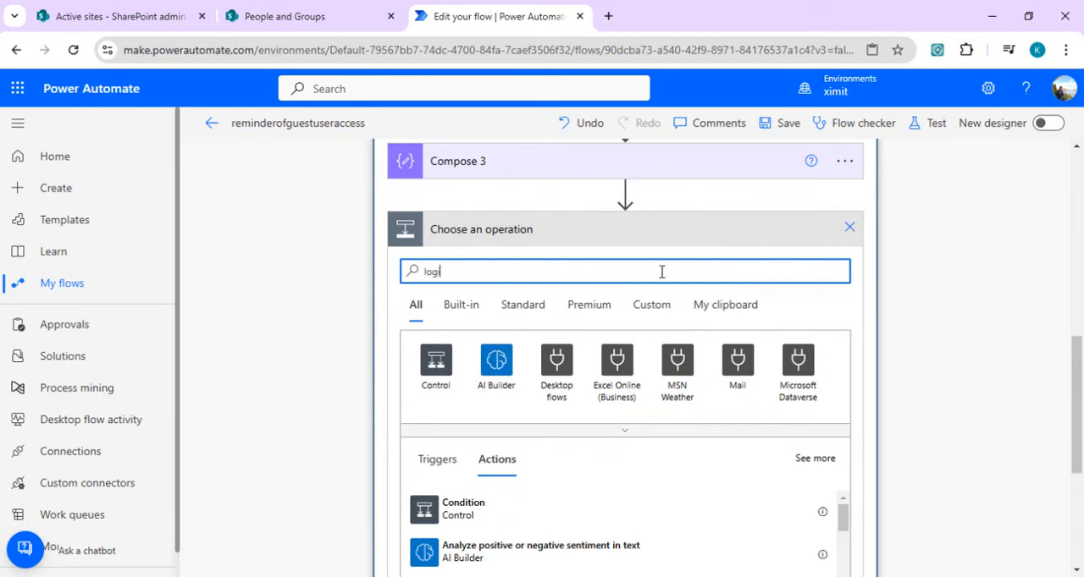
{"action": "key", "text": "BackSpace"}
{"action": "key", "text": "BackSpace"}
{"action": "key", "text": "BackSpace"}
{"action": "key", "text": "BackSpace"}
{"action": "type", "text": "filter array"}
{"action": "left_click", "coordinate": [525, 339]}
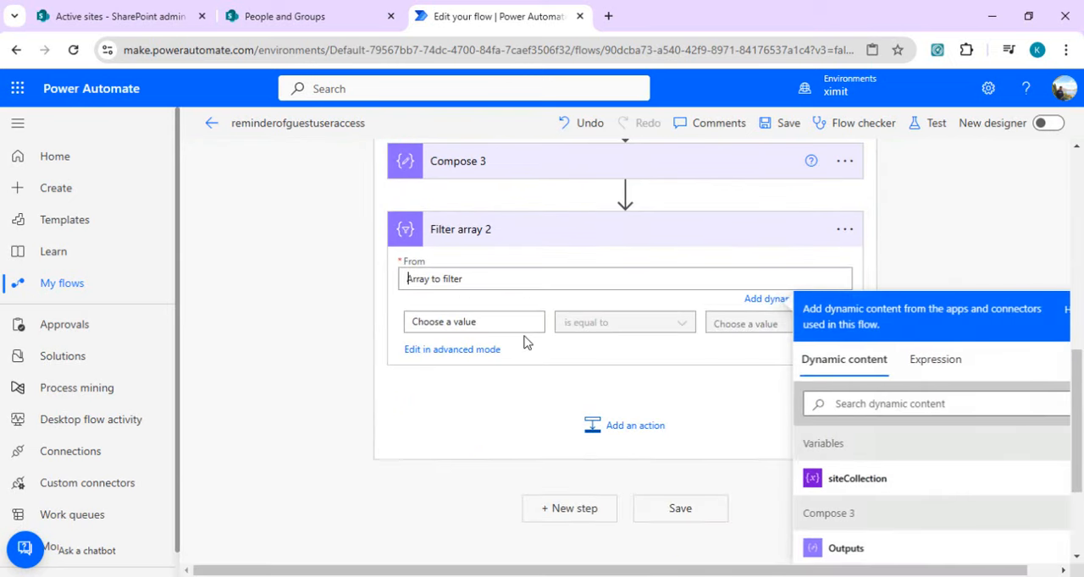
Step: Set the From input of Filter array 2 to the expression outputs('Compose_3')?['d']?['results'], without a leading @
{"action": "left_click", "coordinate": [953, 359]}
{"action": "key", "text": "ctrl+v"}
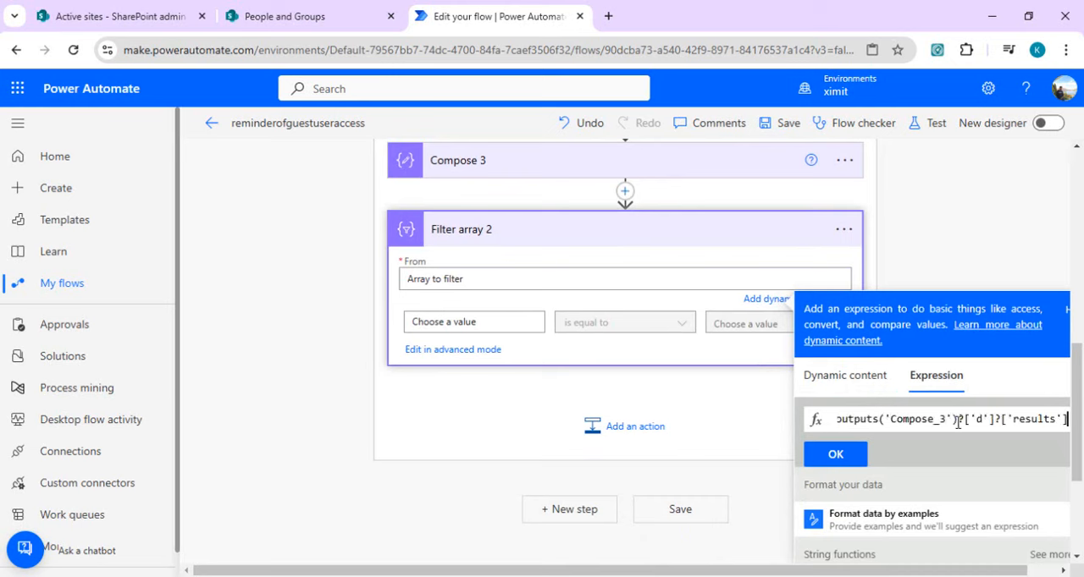
{"action": "left_click", "coordinate": [835, 454]}
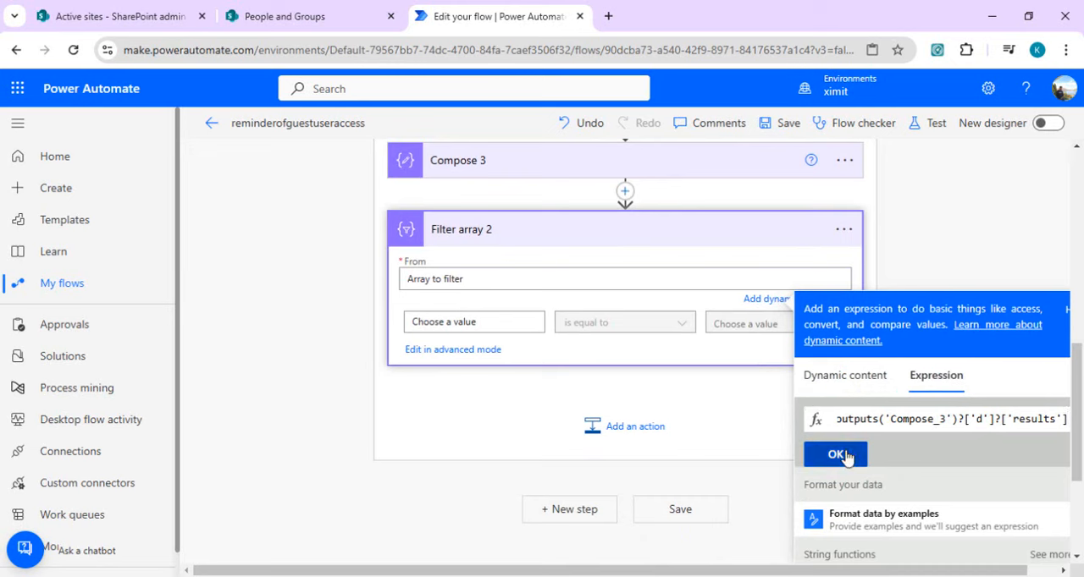
{"action": "left_click", "coordinate": [674, 150]}
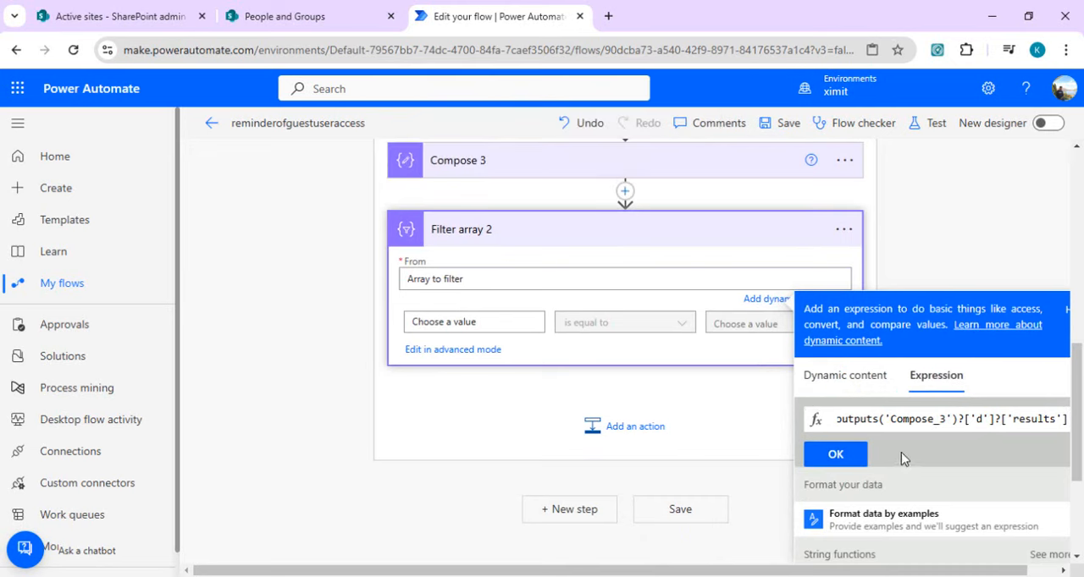
{"action": "double_click", "coordinate": [910, 422]}
{"action": "key", "text": "Home"}
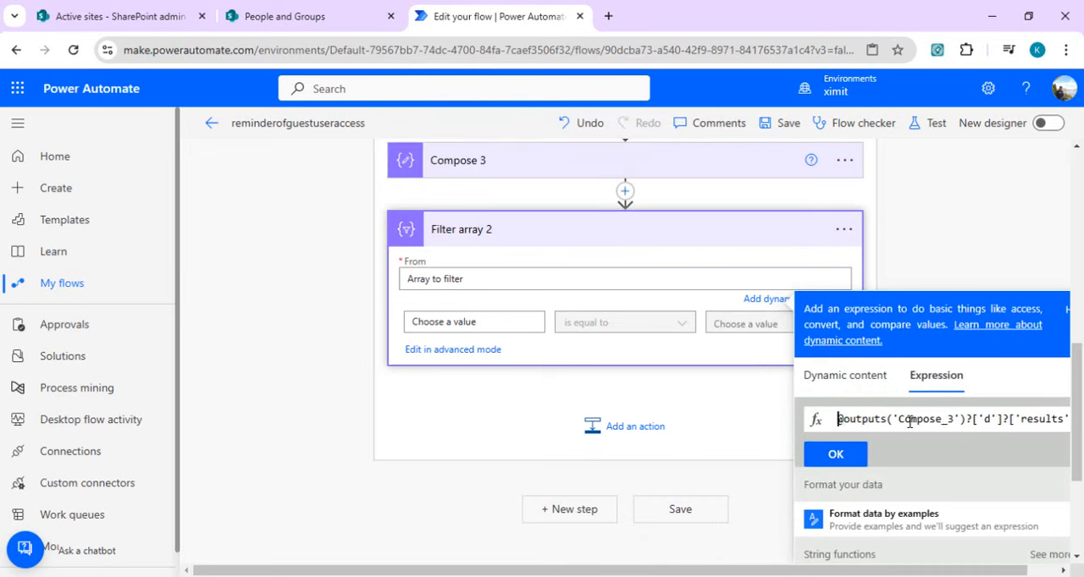
{"action": "key", "text": "Delete"}
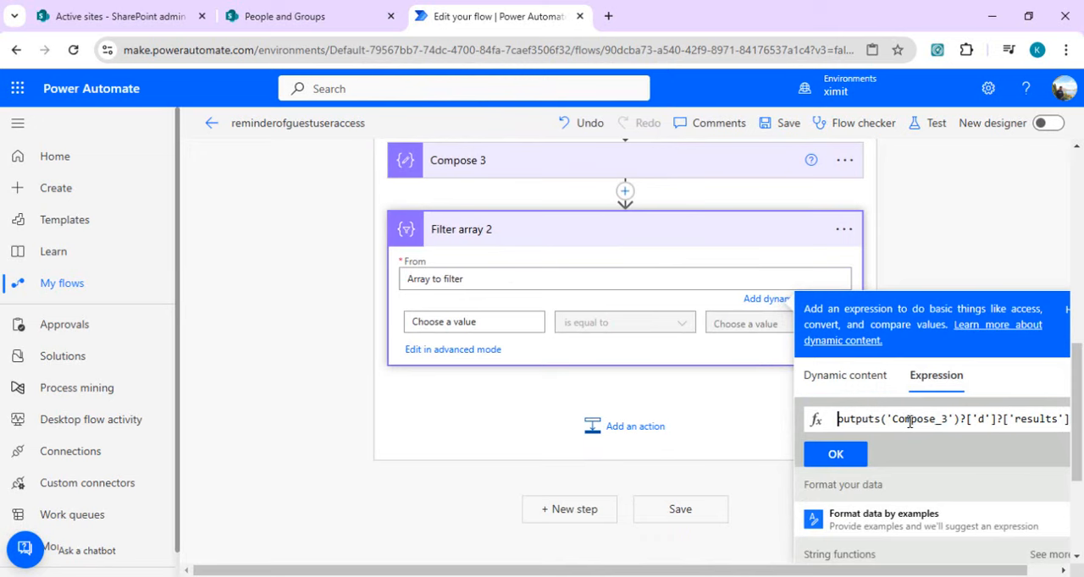
{"action": "left_click", "coordinate": [846, 456]}
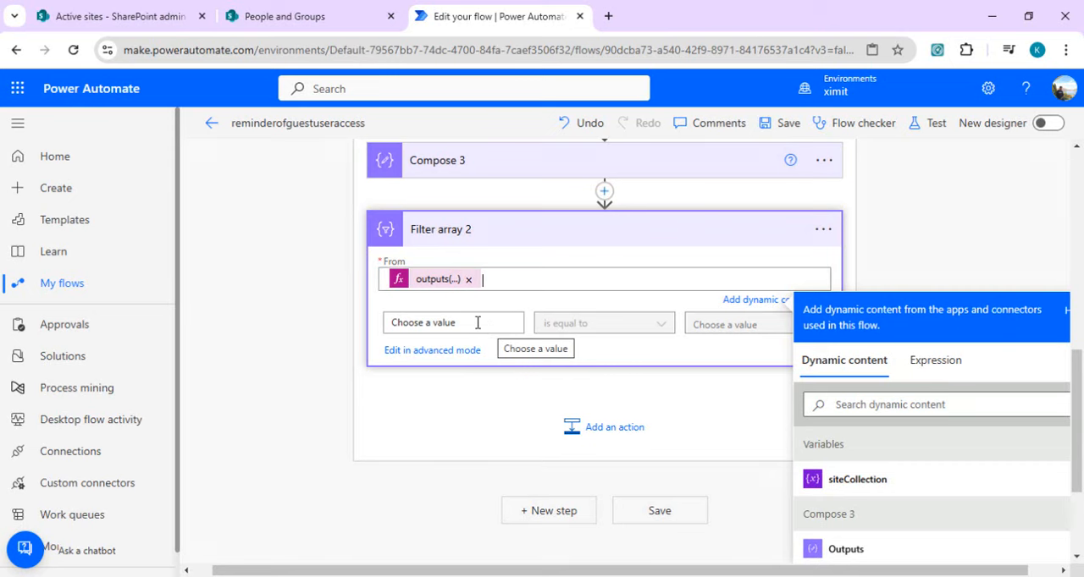
Step: Set the first value of the Filter array 2 condition to the expression item()?['LoginName']
{"action": "left_click", "coordinate": [477, 322]}
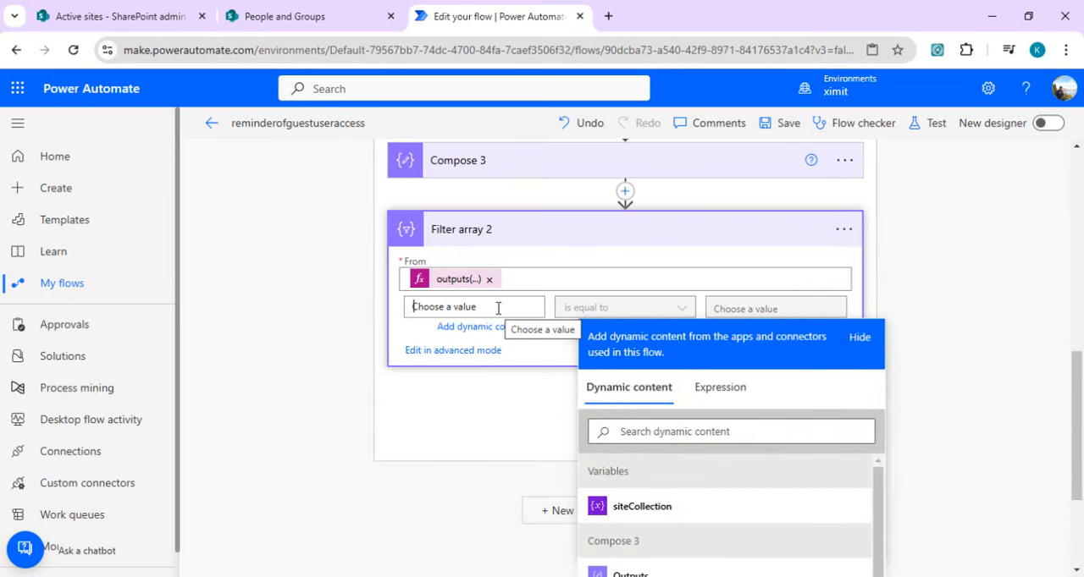
{"action": "left_click", "coordinate": [719, 387]}
{"action": "type", "text": "item()?['LoginName']"}
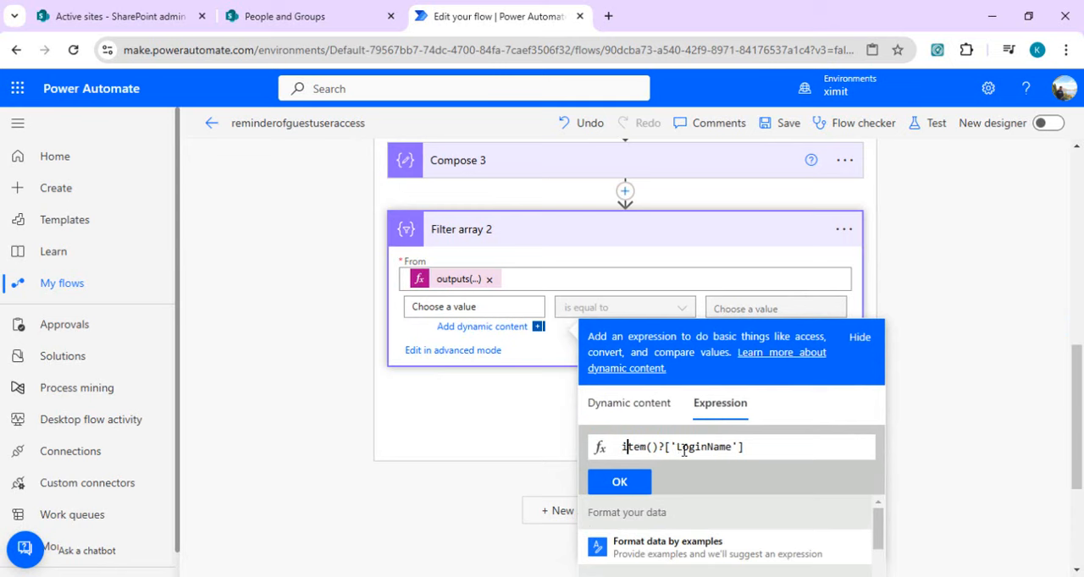
{"action": "left_click", "coordinate": [638, 483]}
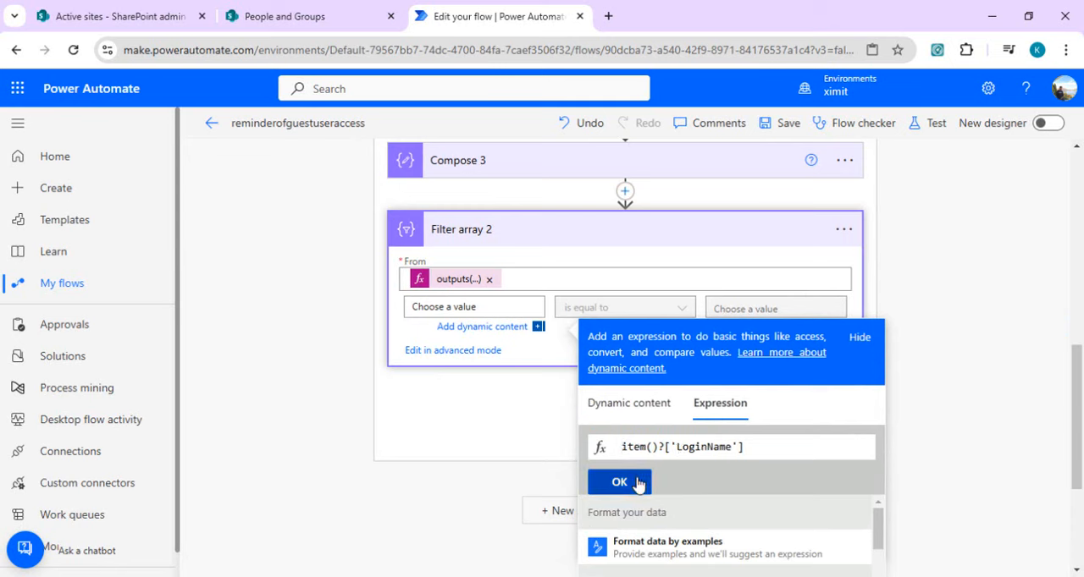
Step: Complete the Filter array 2 condition with the contains operator and the comparison value #ext#
{"action": "left_click", "coordinate": [680, 307]}
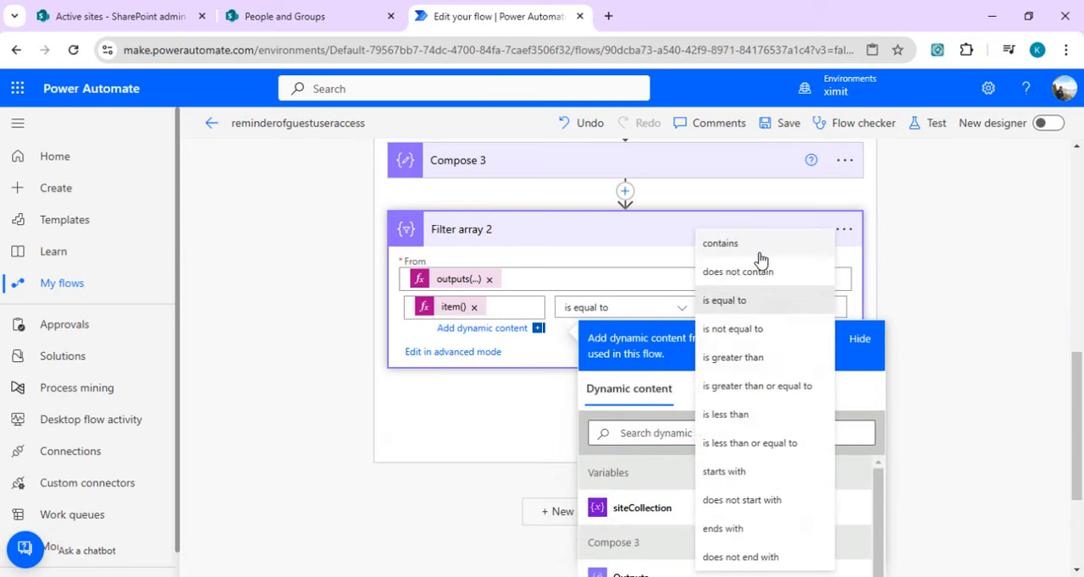
{"action": "left_click", "coordinate": [759, 244]}
{"action": "left_click", "coordinate": [745, 360]}
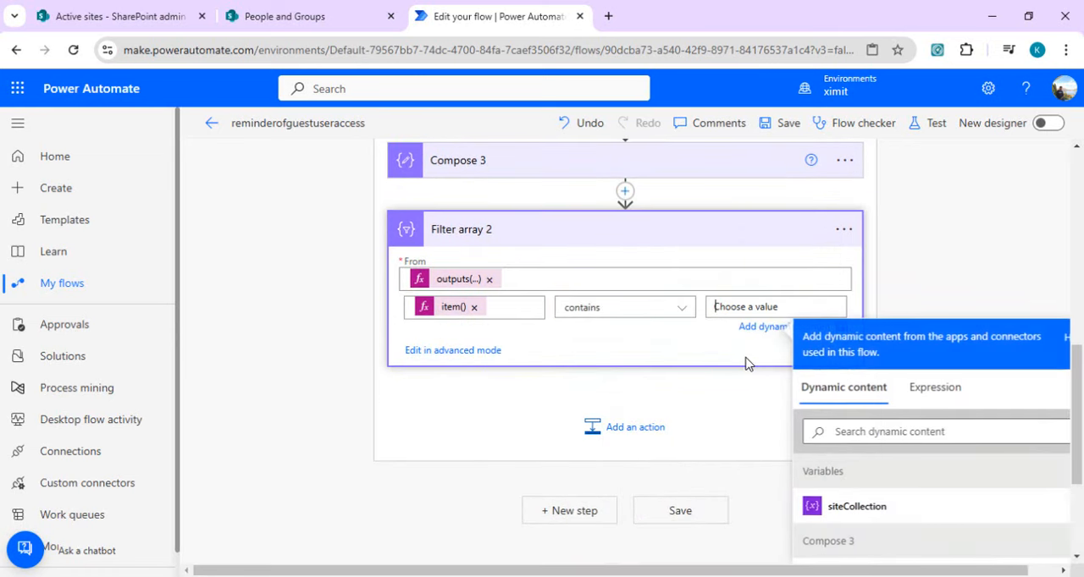
{"action": "type", "text": "#ext#"}
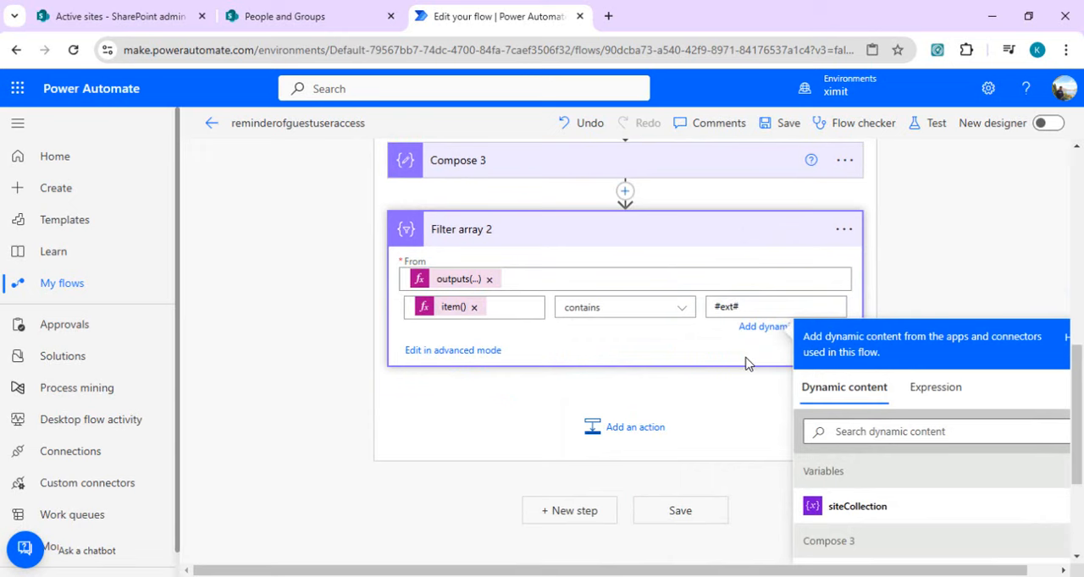
{"action": "left_click", "coordinate": [709, 392]}
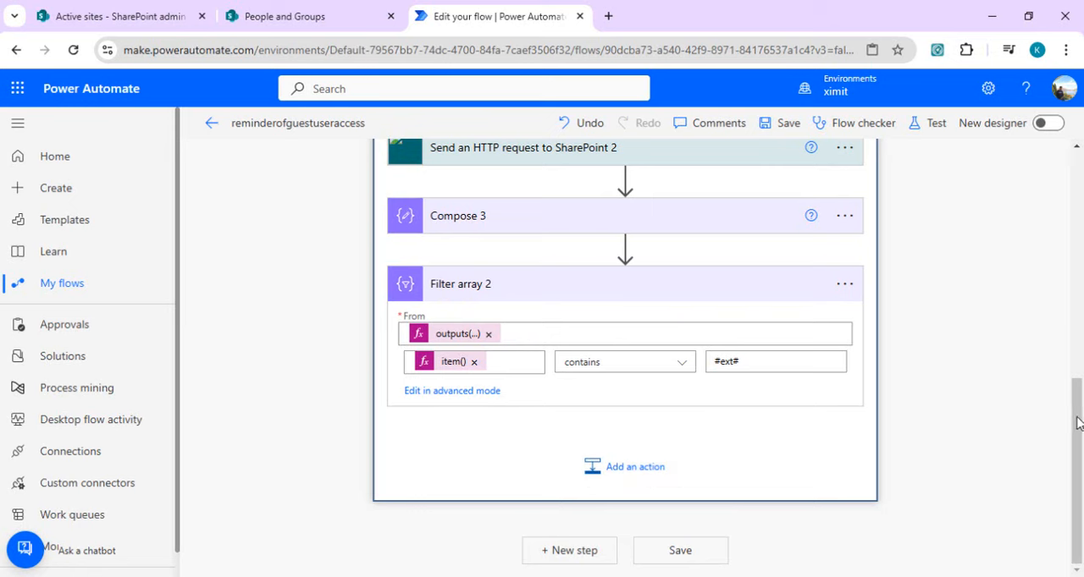
Step: Insert an Initialize variable action between Compose 2 and the Apply to each 2 loop
{"action": "left_click_drag", "start_coordinate": [1072, 421], "coordinate": [1078, 289]}
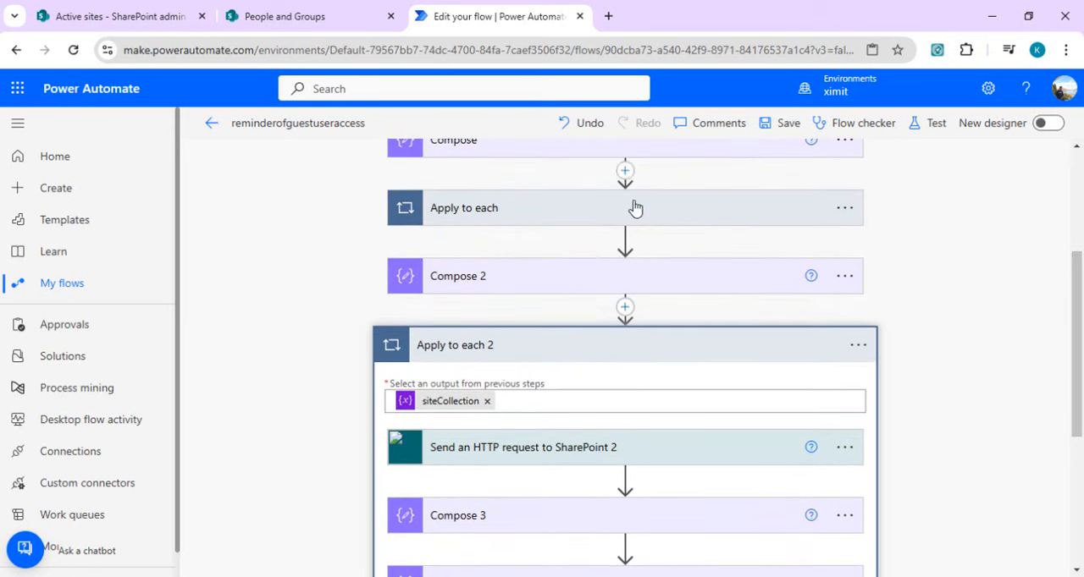
{"action": "left_click", "coordinate": [626, 309]}
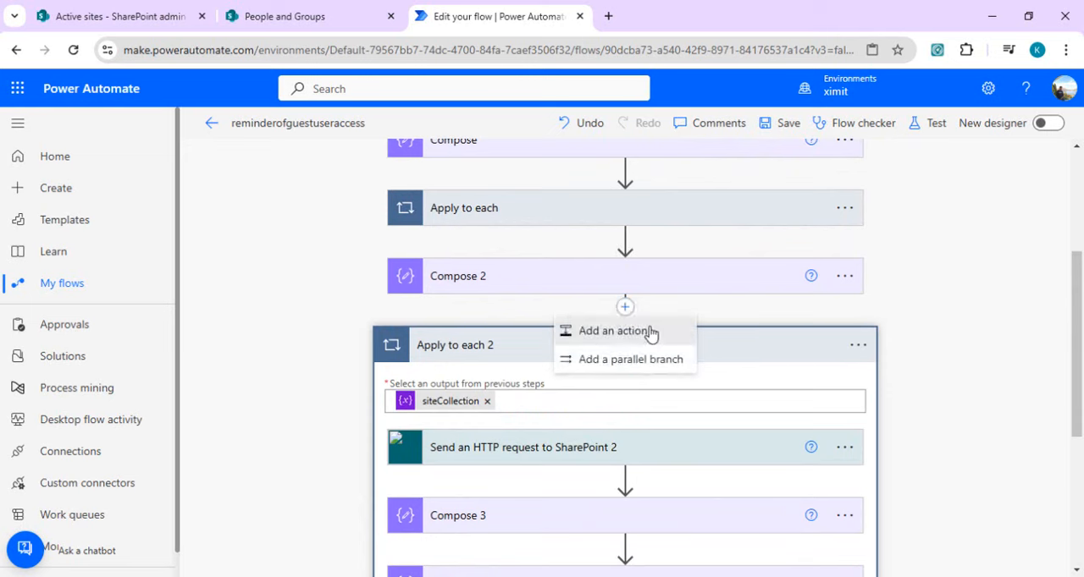
{"action": "left_click", "coordinate": [648, 331]}
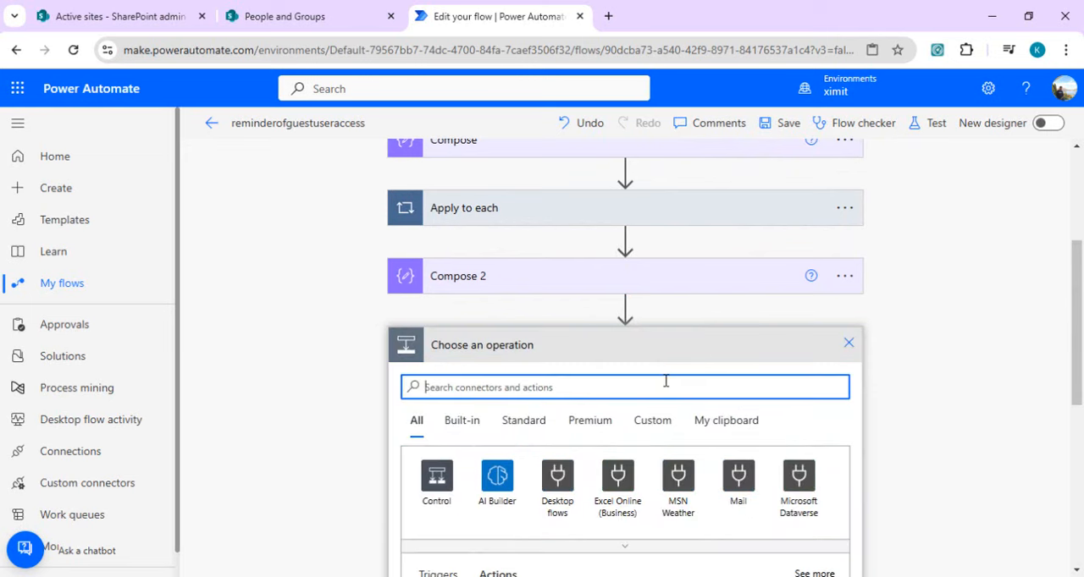
{"action": "type", "text": "initaize"}
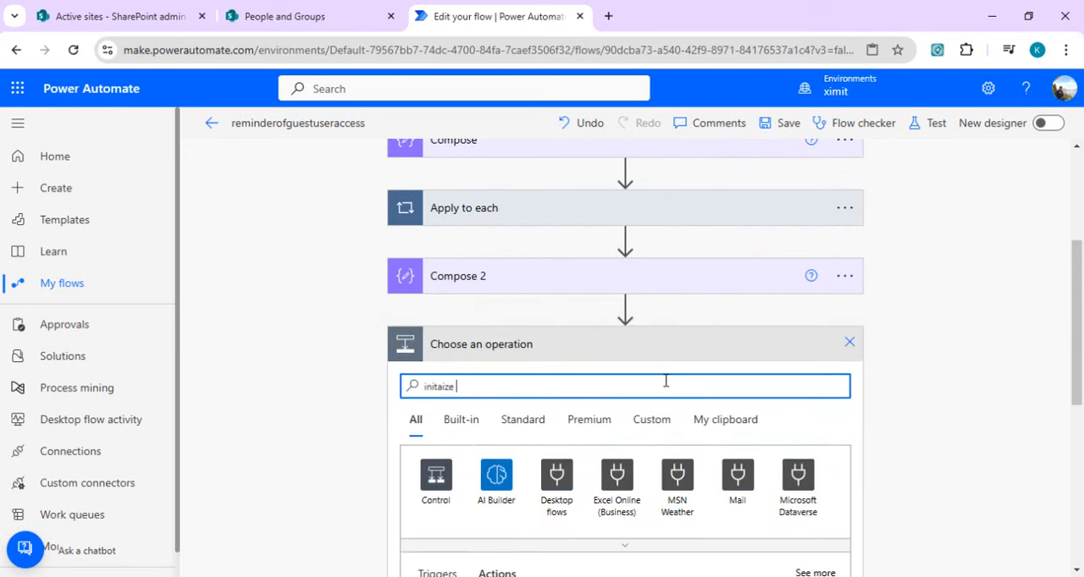
{"action": "type", "text": "ial"}
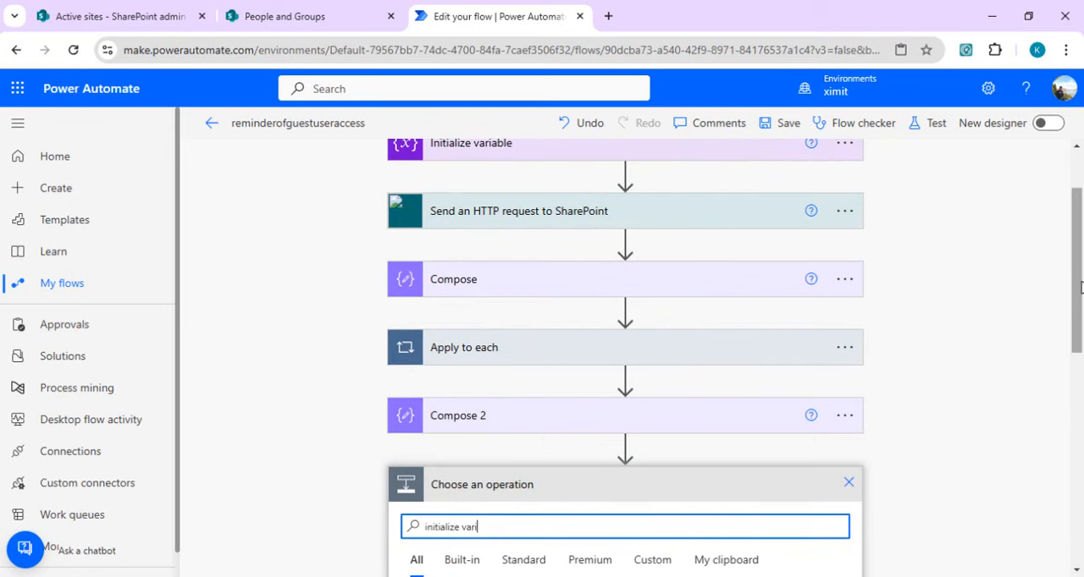
{"action": "left_click_drag", "start_coordinate": [1079, 288], "coordinate": [1079, 386]}
{"action": "left_click", "coordinate": [509, 508]}
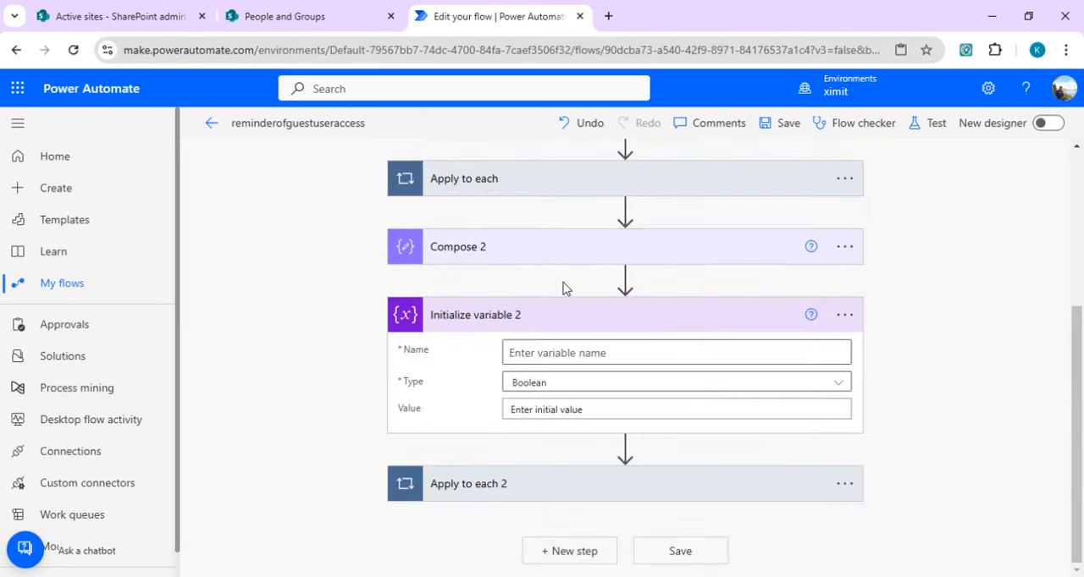
Step: Name the variable in Initialize variable 2 externalUsers and set its type to Array
{"action": "left_click", "coordinate": [566, 352]}
{"action": "type", "text": "extern"}
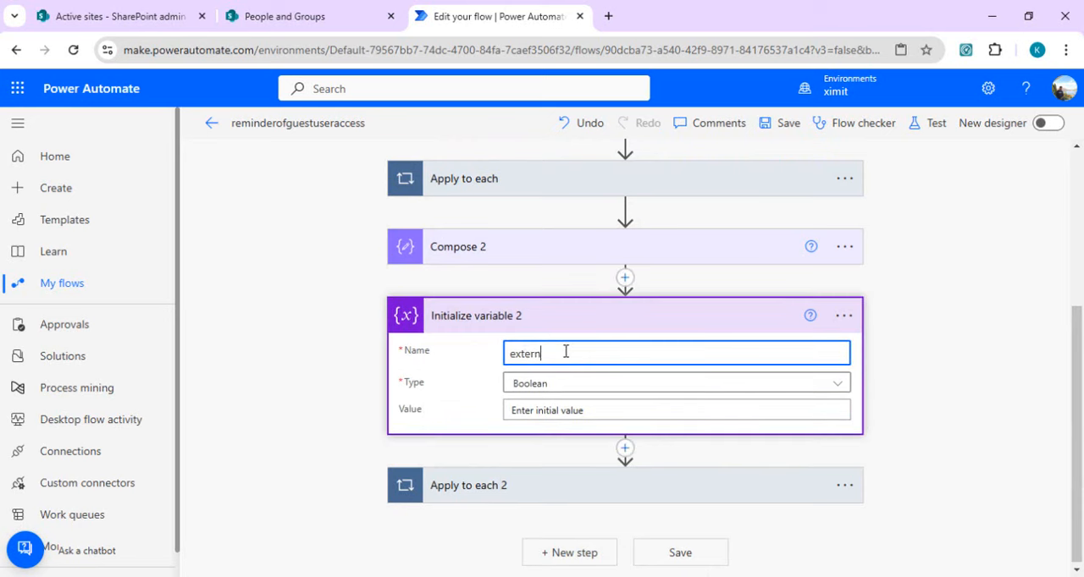
{"action": "type", "text": "alUsers"}
{"action": "left_click", "coordinate": [564, 386]}
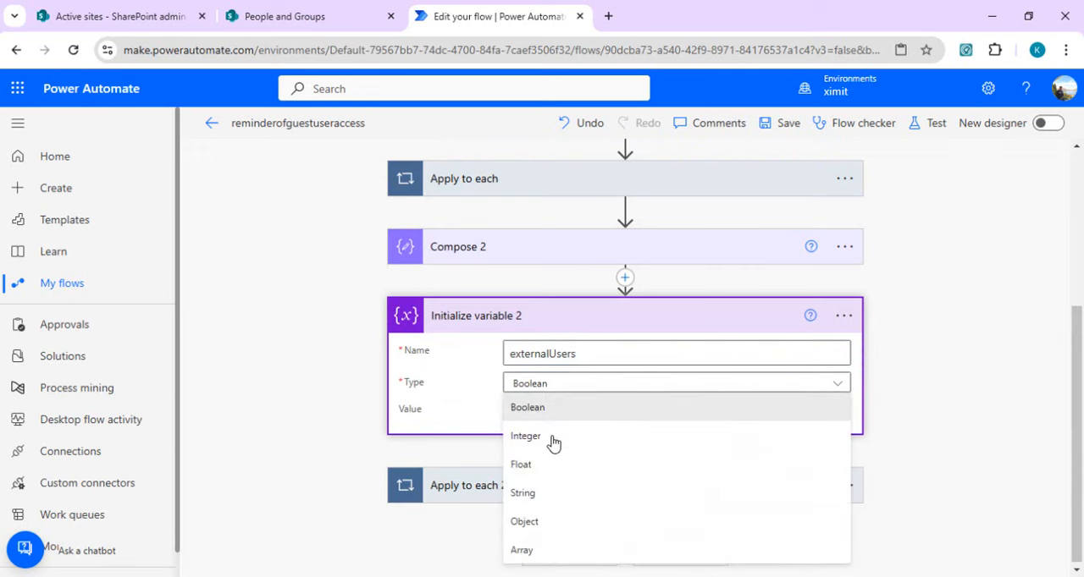
{"action": "left_click", "coordinate": [532, 551]}
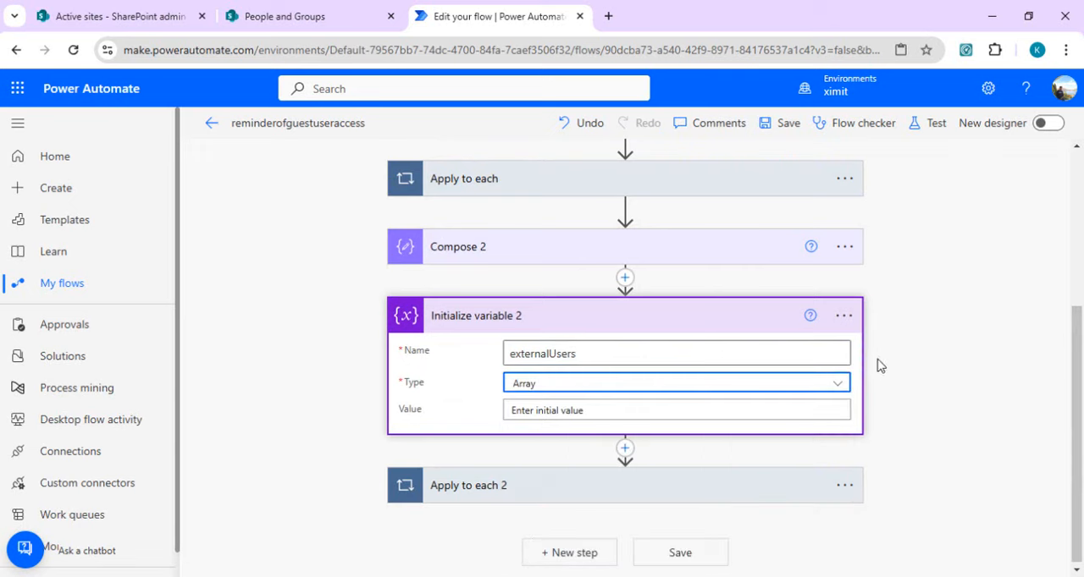
Step: Add a nested Apply to each loop after Filter array 2 inside the Apply to each 2 loop
{"action": "left_click", "coordinate": [730, 497]}
{"action": "left_click_drag", "start_coordinate": [1077, 349], "coordinate": [1077, 480]}
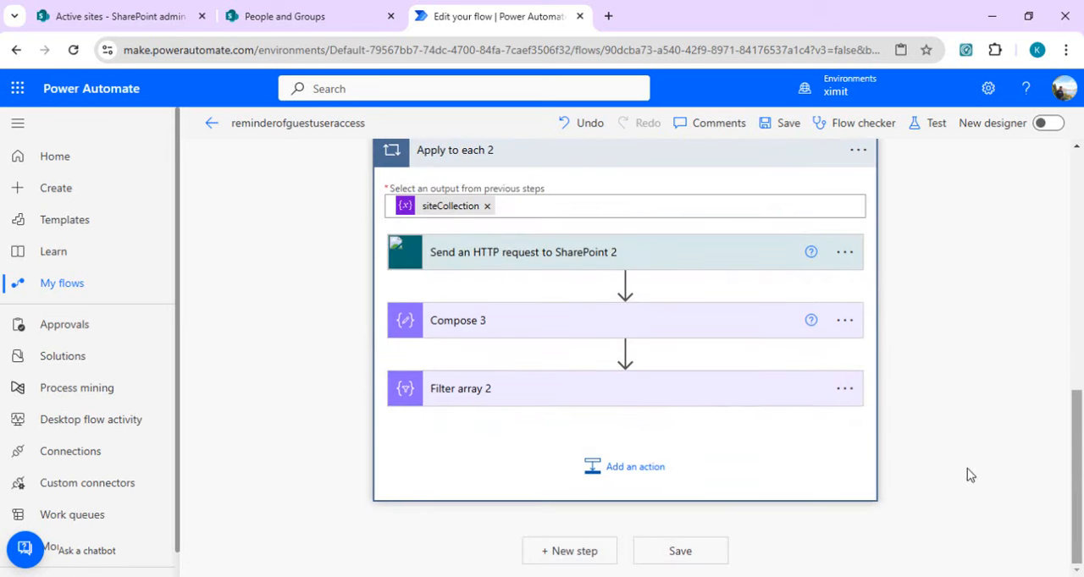
{"action": "left_click", "coordinate": [689, 403]}
{"action": "left_click_drag", "start_coordinate": [1080, 402], "coordinate": [1081, 440]}
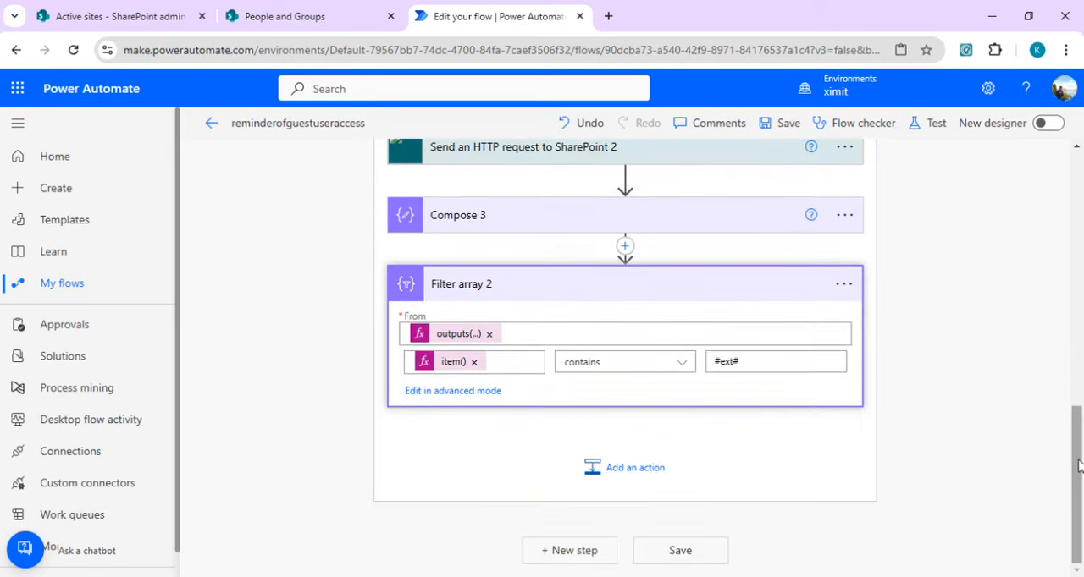
{"action": "left_click", "coordinate": [649, 468]}
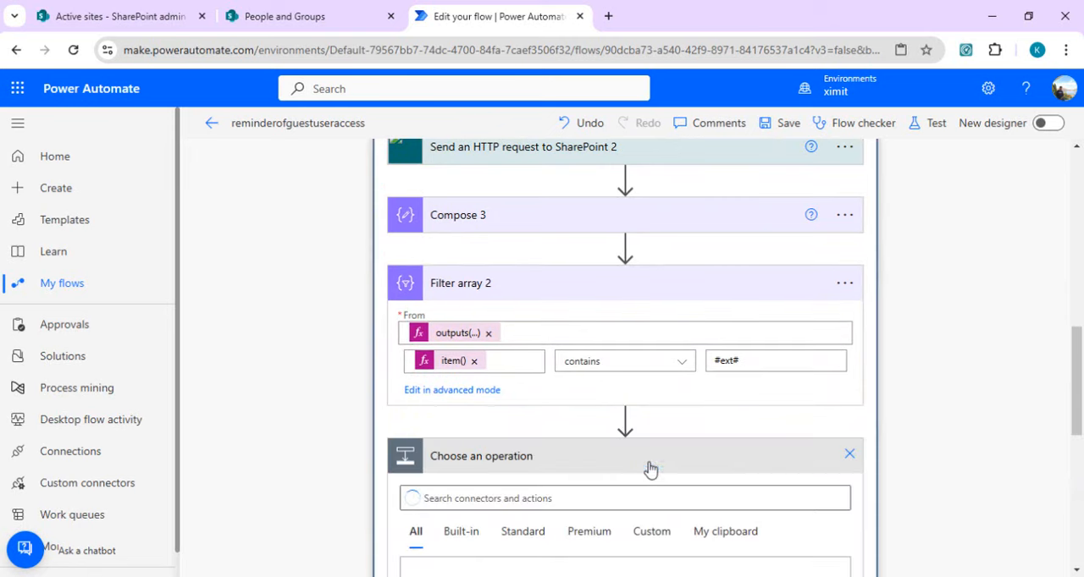
{"action": "left_click_drag", "start_coordinate": [1078, 353], "coordinate": [1080, 399]}
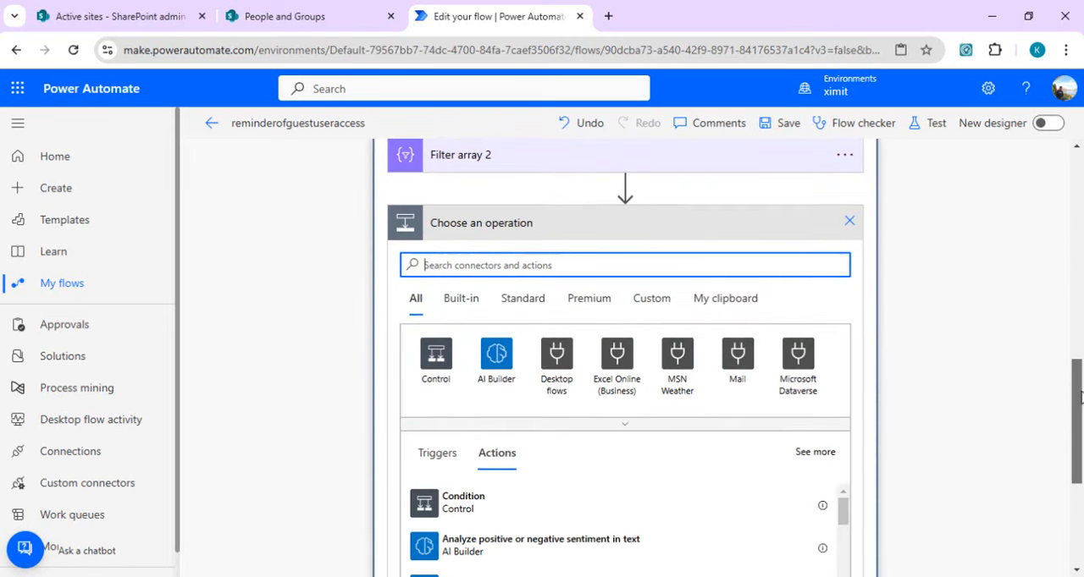
{"action": "type", "text": "apply to each"}
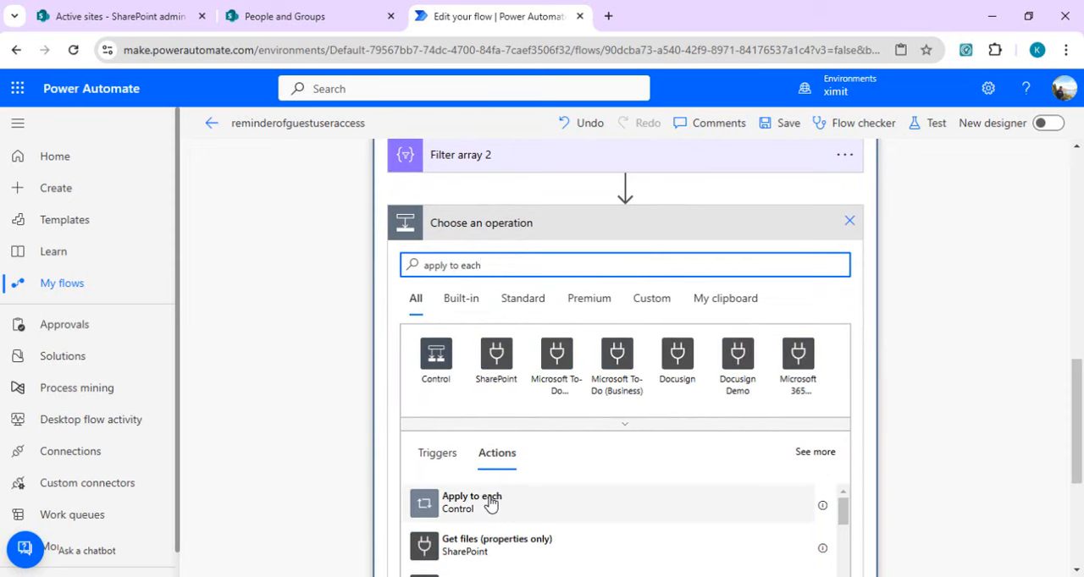
{"action": "left_click", "coordinate": [489, 503]}
Step: Set the input of Apply to each 3 to the expression body('Filter_array_2'), without the @{ } wrapper
{"action": "left_click", "coordinate": [517, 297]}
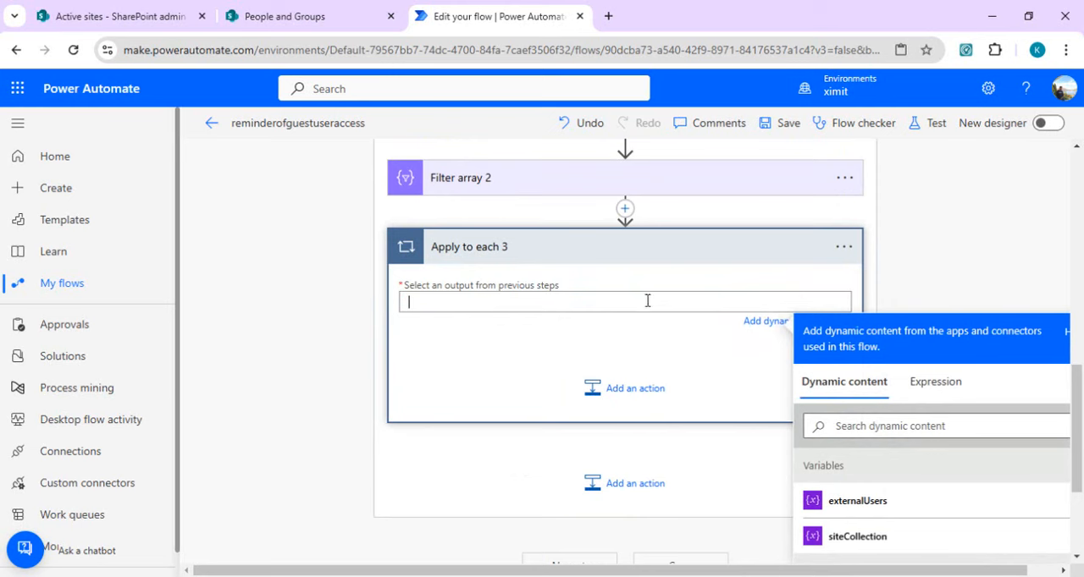
{"action": "left_click", "coordinate": [940, 382]}
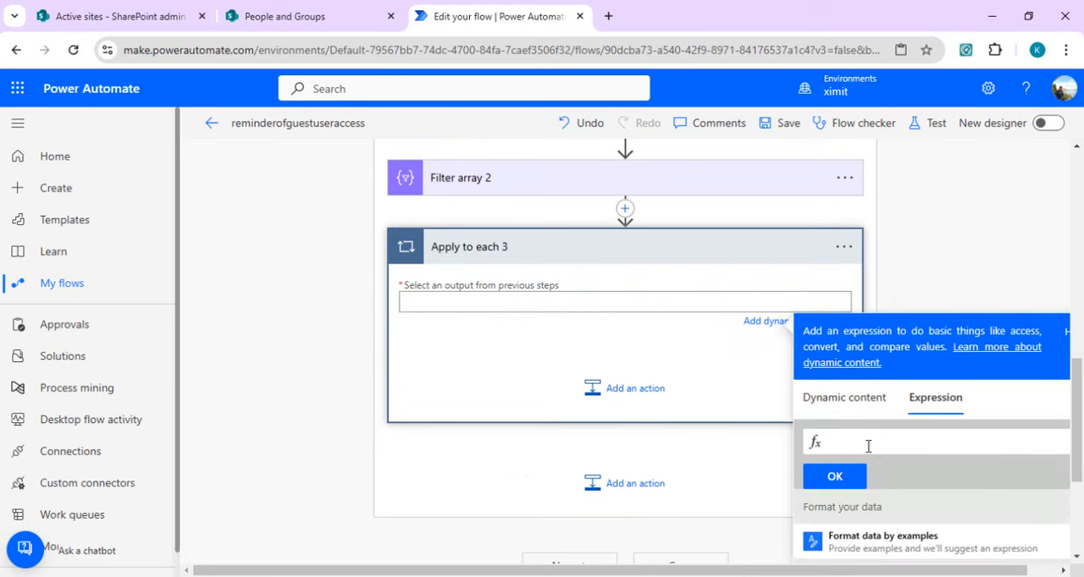
{"action": "type", "text": "@{body('Filter_array_2')}"}
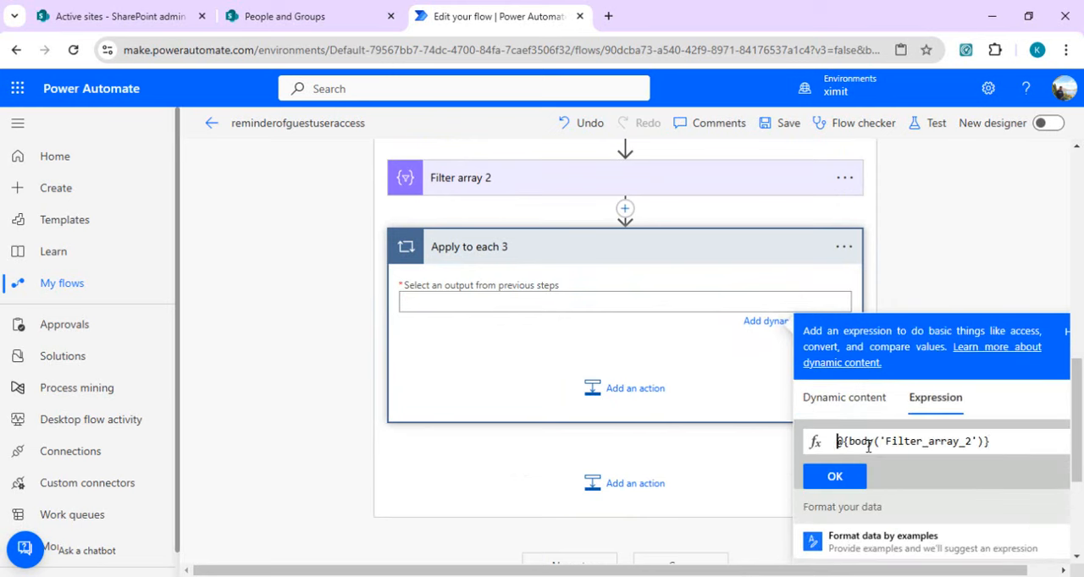
{"action": "key", "text": "Delete"}
{"action": "key", "text": "Delete"}
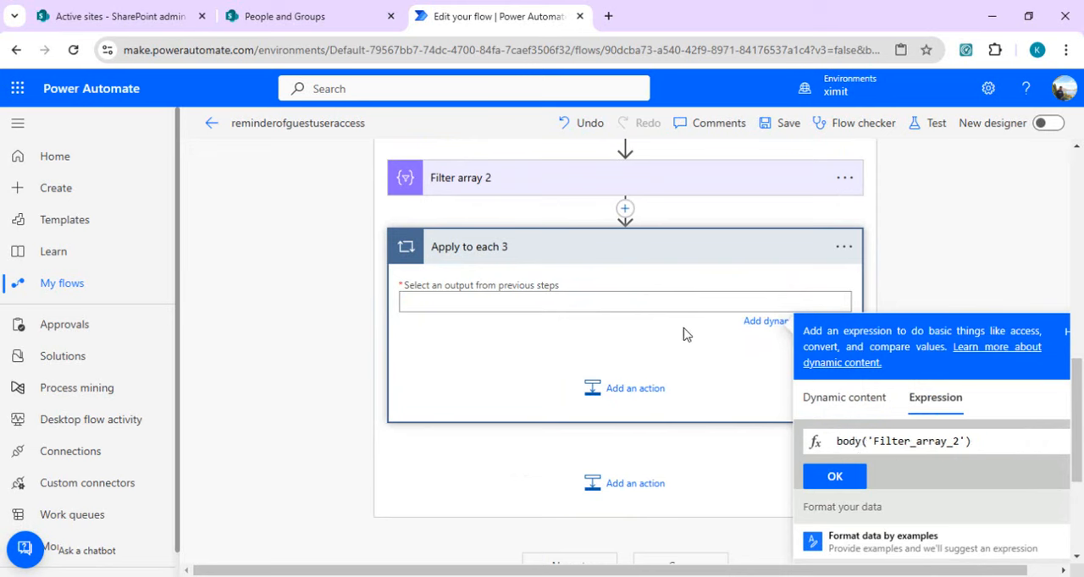
{"action": "left_click", "coordinate": [835, 478]}
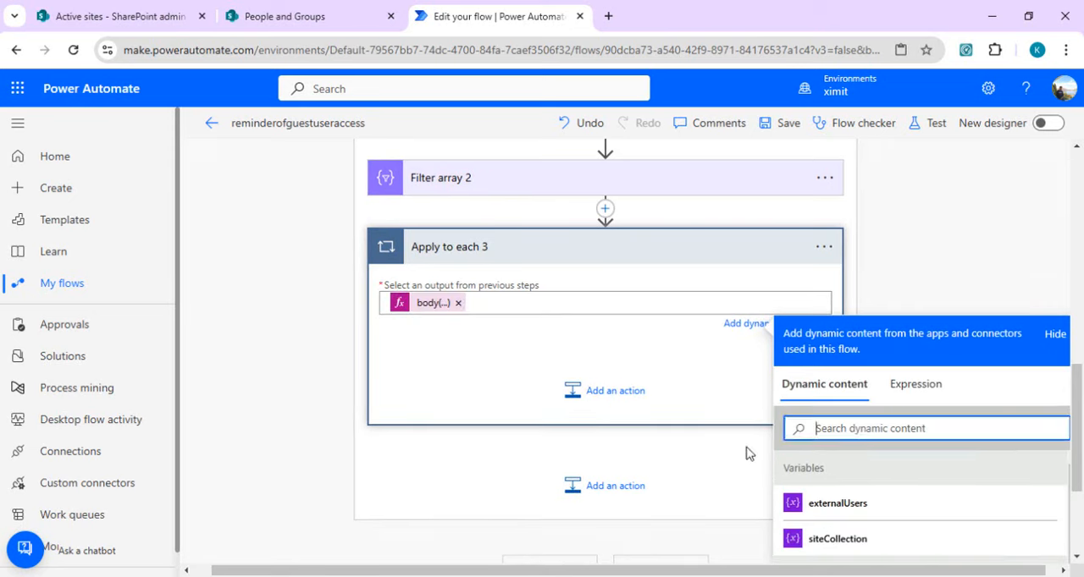
Step: Add an Append to array variable action inside Apply to each 3 and choose externalUsers as its variable
{"action": "left_click", "coordinate": [619, 392]}
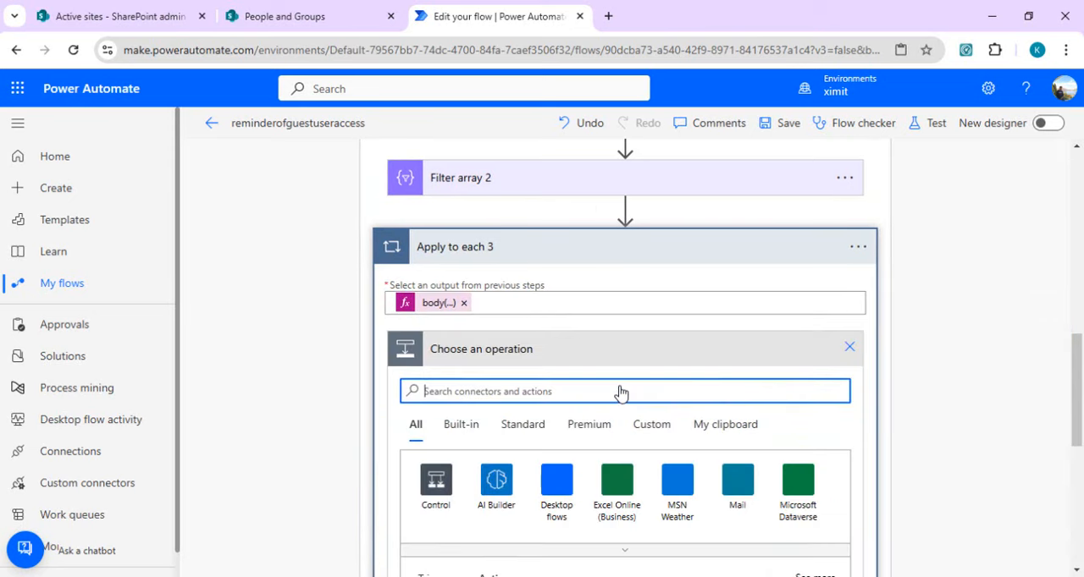
{"action": "type", "text": "append to"}
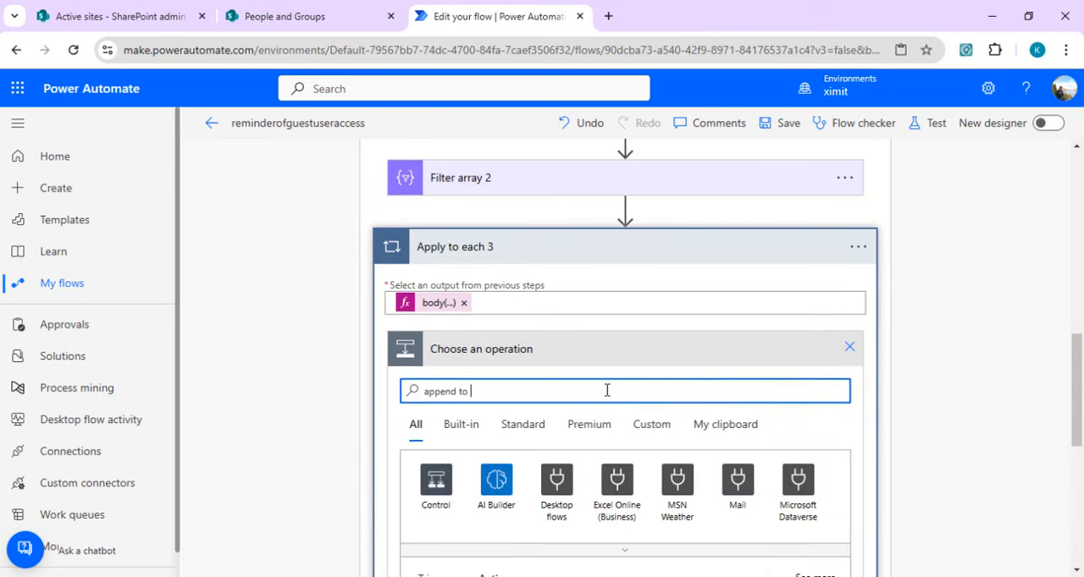
{"action": "type", "text": " varia"}
{"action": "left_click", "coordinate": [610, 264]}
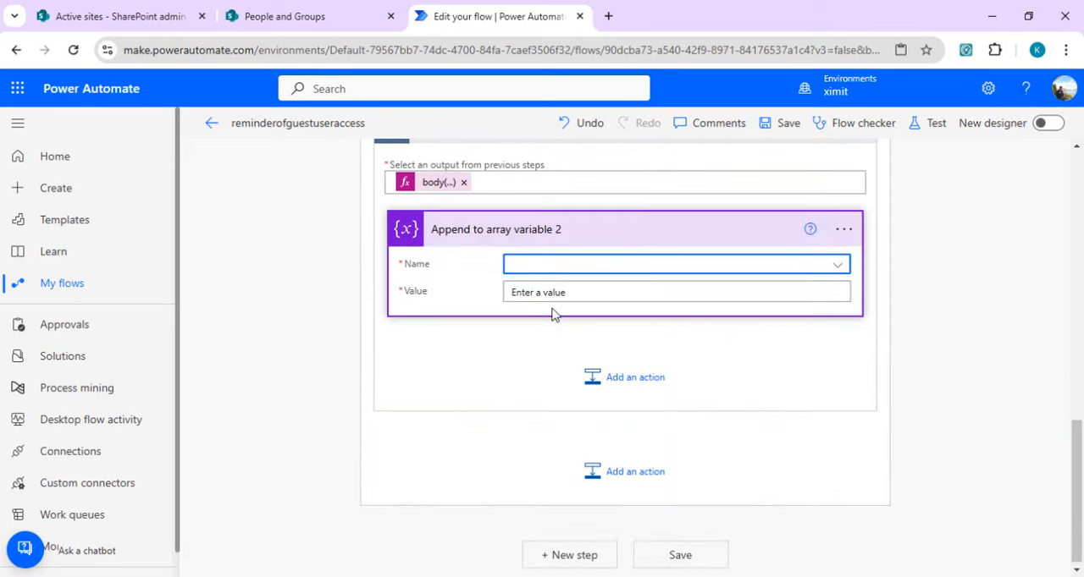
{"action": "left_click", "coordinate": [580, 269]}
{"action": "left_click", "coordinate": [550, 315]}
Step: Set the value appended to externalUsers to the expression items('Apply_to_each_3')?['LoginName'], without the @{ } wrapper
{"action": "left_click", "coordinate": [586, 293]}
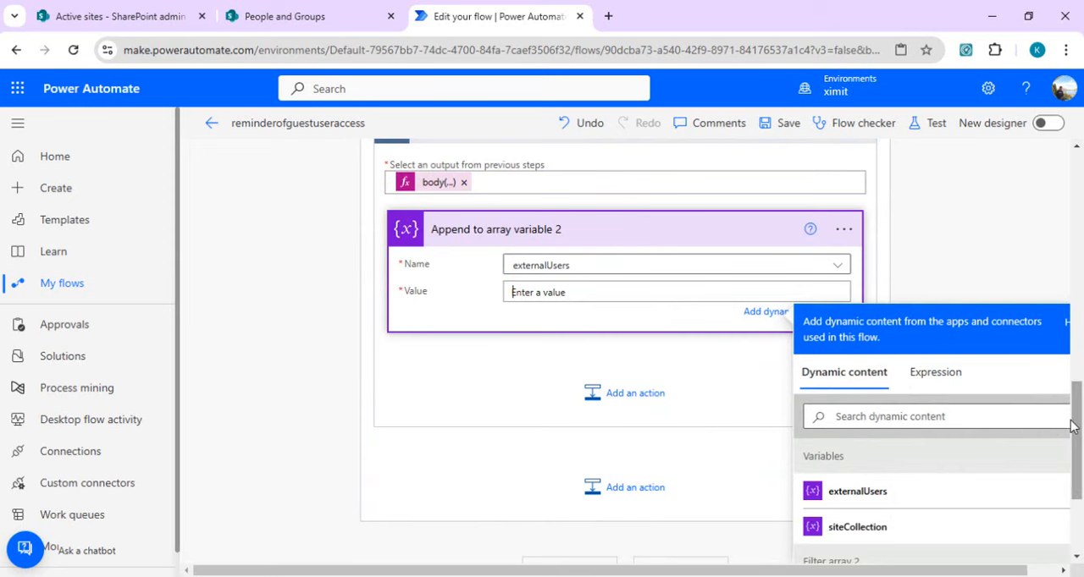
{"action": "scroll", "coordinate": [1082, 415], "scroll_direction": "up", "scroll_amount": 2}
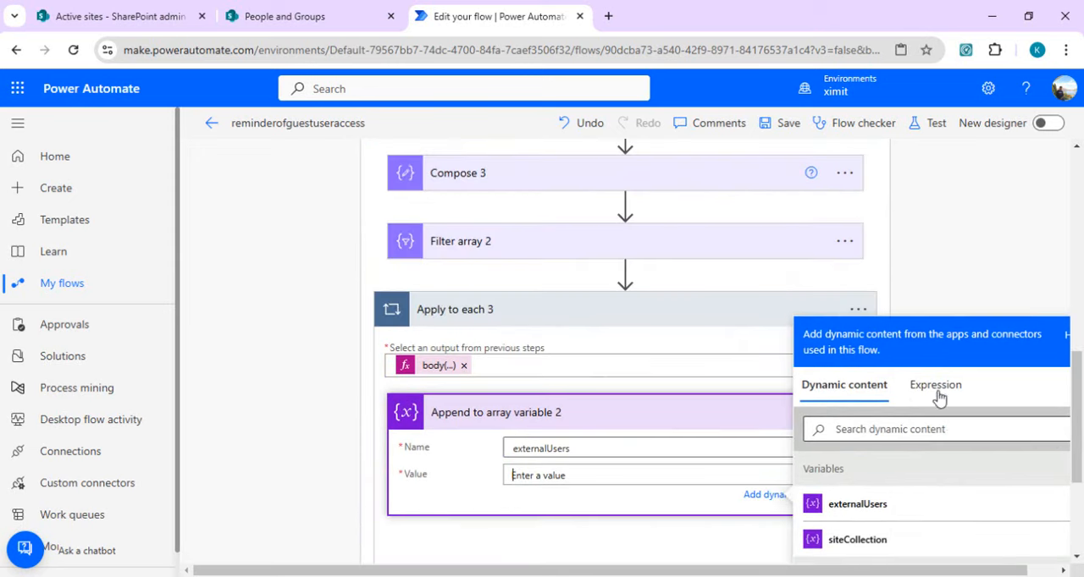
{"action": "left_click", "coordinate": [936, 394]}
{"action": "type", "text": "items('Apply_to_each_3')?['LoginName']"}
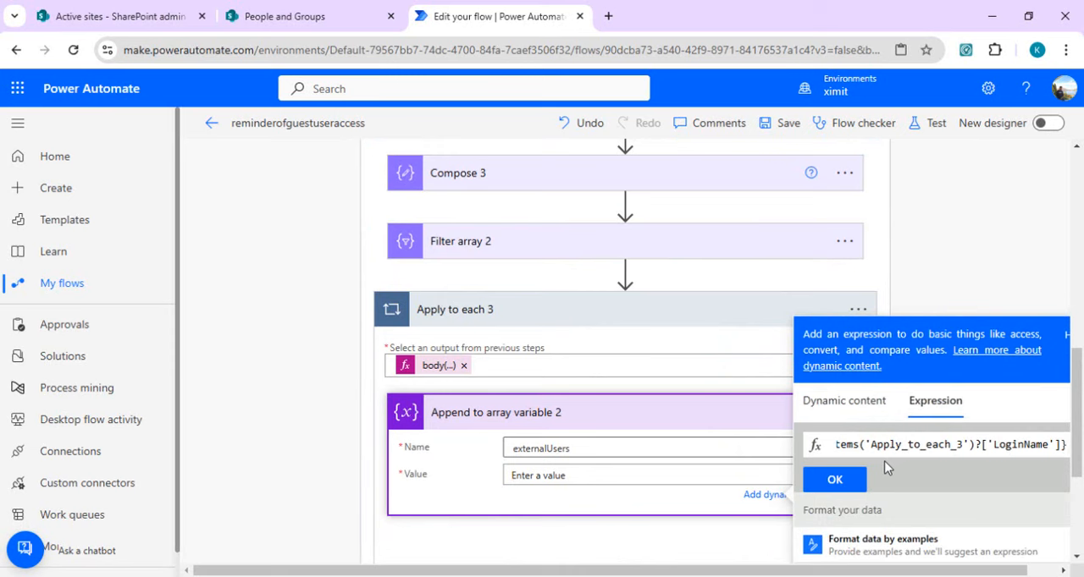
{"action": "key", "text": "Left"}
{"action": "key", "text": "Left"}
{"action": "key", "text": "Left"}
{"action": "key", "text": "Left"}
{"action": "key", "text": "Left"}
{"action": "key", "text": "Left"}
{"action": "key", "text": "Left"}
{"action": "key", "text": "Left"}
{"action": "key", "text": "Left"}
{"action": "key", "text": "Left"}
{"action": "key", "text": "Left"}
{"action": "key", "text": "Left"}
{"action": "key", "text": "Left"}
{"action": "key", "text": "Left"}
{"action": "key", "text": "Left"}
{"action": "key", "text": "Left"}
{"action": "key", "text": "Left"}
{"action": "key", "text": "Left"}
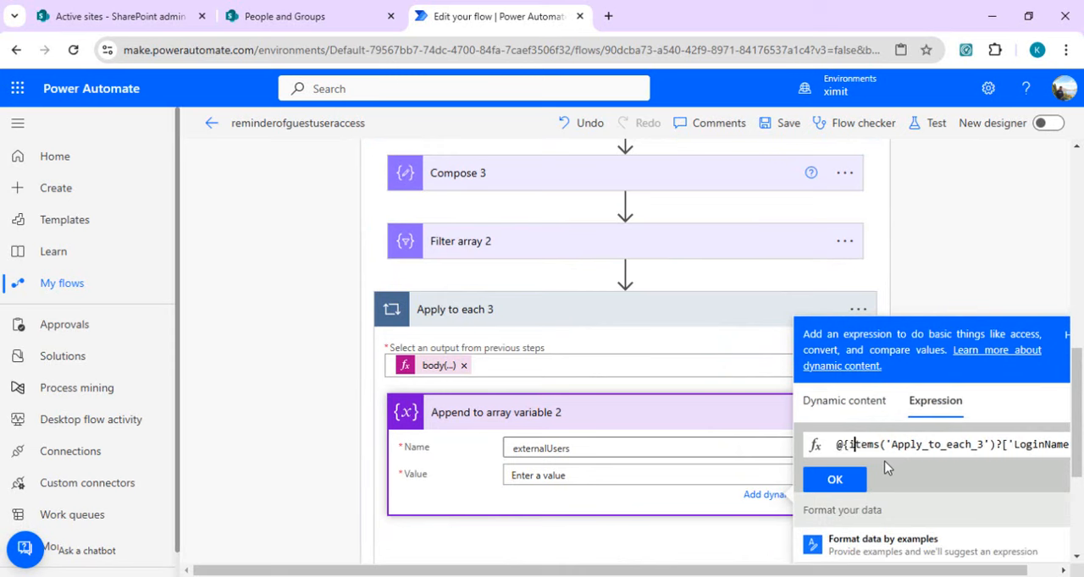
{"action": "key", "text": "Delete"}
{"action": "key", "text": "BackSpace"}
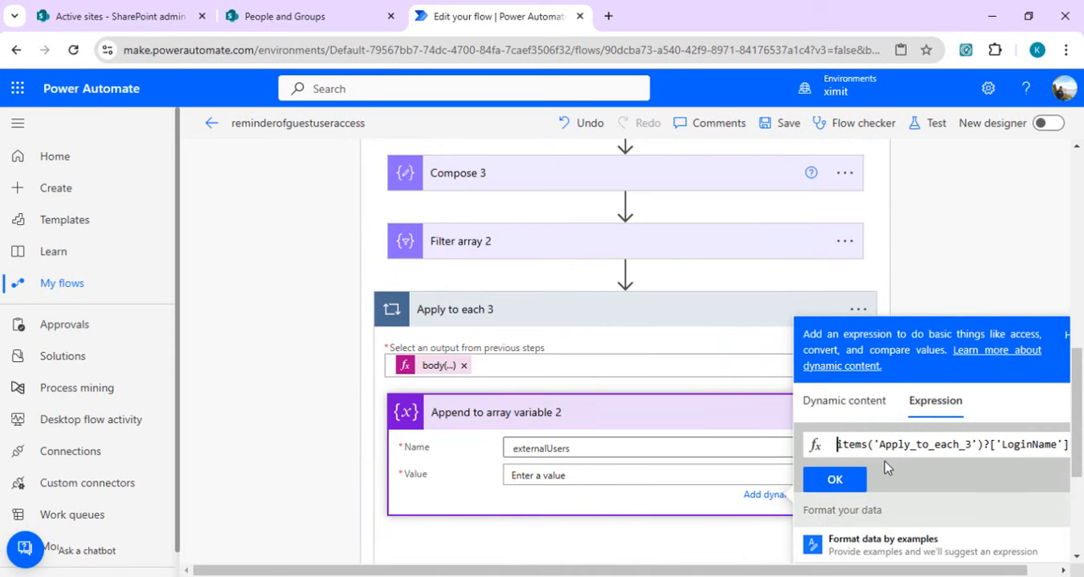
{"action": "key", "text": "Right"}
{"action": "key", "text": "Right"}
{"action": "key", "text": "Right"}
{"action": "key", "text": "Right"}
{"action": "key", "text": "Right"}
{"action": "key", "text": "Right"}
{"action": "key", "text": "Right"}
{"action": "key", "text": "Right"}
{"action": "key", "text": "Right"}
{"action": "key", "text": "Right"}
{"action": "key", "text": "Right"}
{"action": "key", "text": "Right"}
{"action": "key", "text": "Right"}
{"action": "key", "text": "Right"}
{"action": "key", "text": "Right"}
{"action": "key", "text": "Right"}
{"action": "key", "text": "Right"}
{"action": "key", "text": "Right"}
{"action": "key", "text": "Right"}
{"action": "key", "text": "Right"}
{"action": "key", "text": "Right"}
{"action": "key", "text": "Right"}
{"action": "key", "text": "Right"}
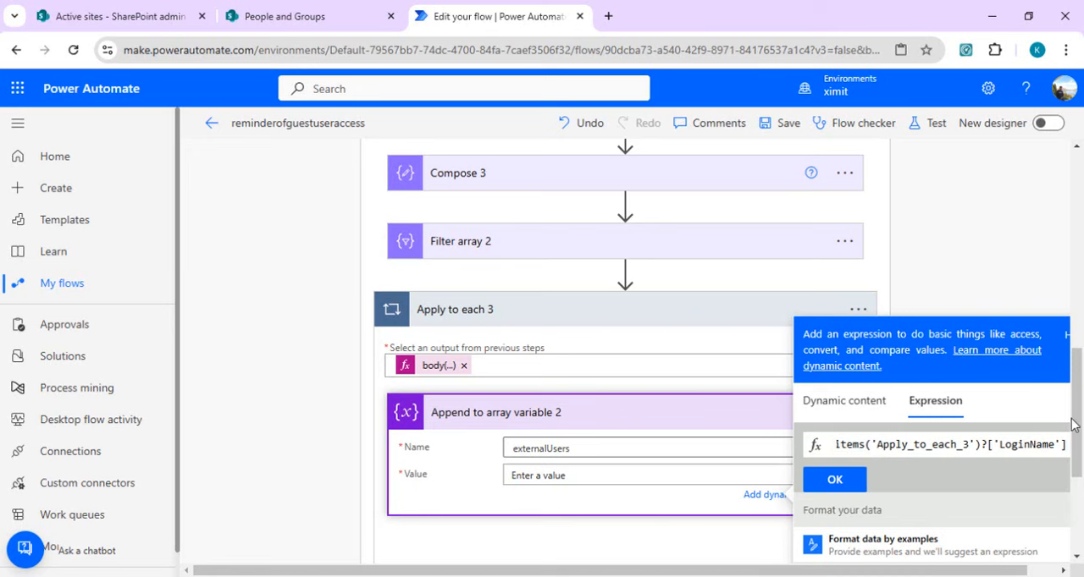
{"action": "left_click_drag", "start_coordinate": [1073, 436], "coordinate": [1077, 441]}
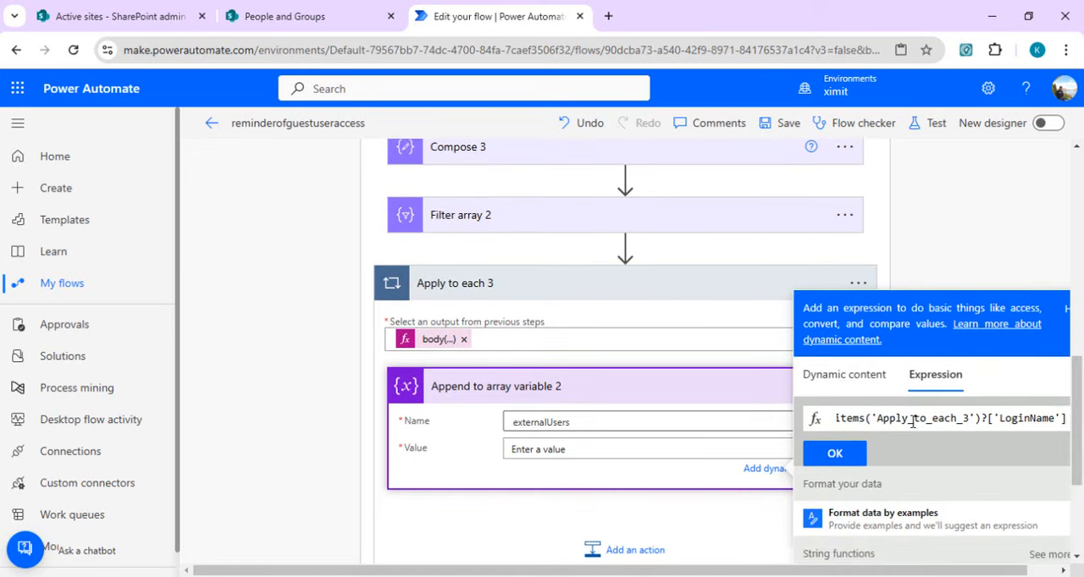
{"action": "double_click", "coordinate": [1005, 416]}
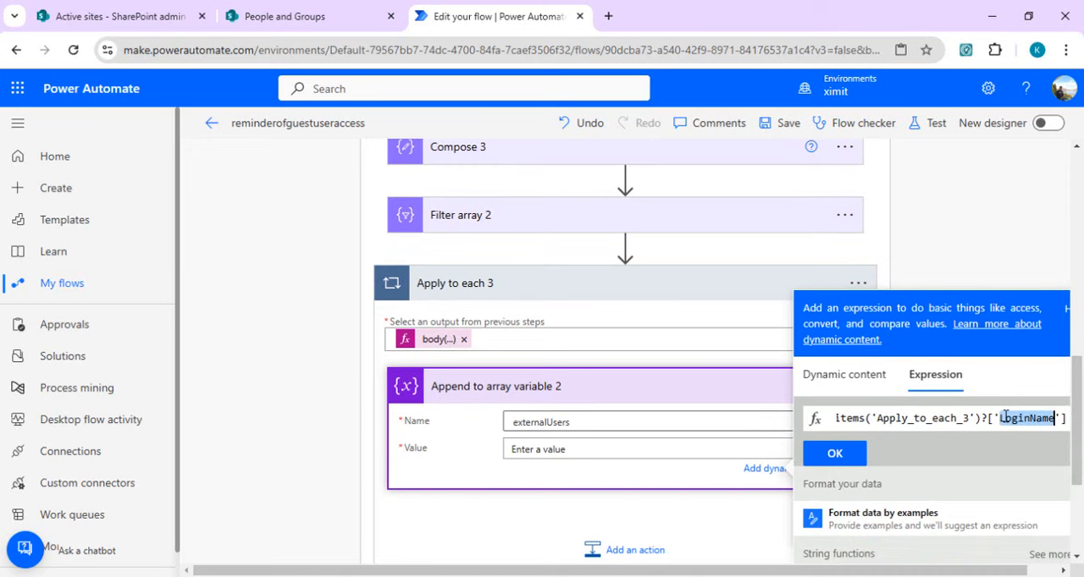
{"action": "left_click", "coordinate": [835, 453]}
{"action": "left_click", "coordinate": [595, 525]}
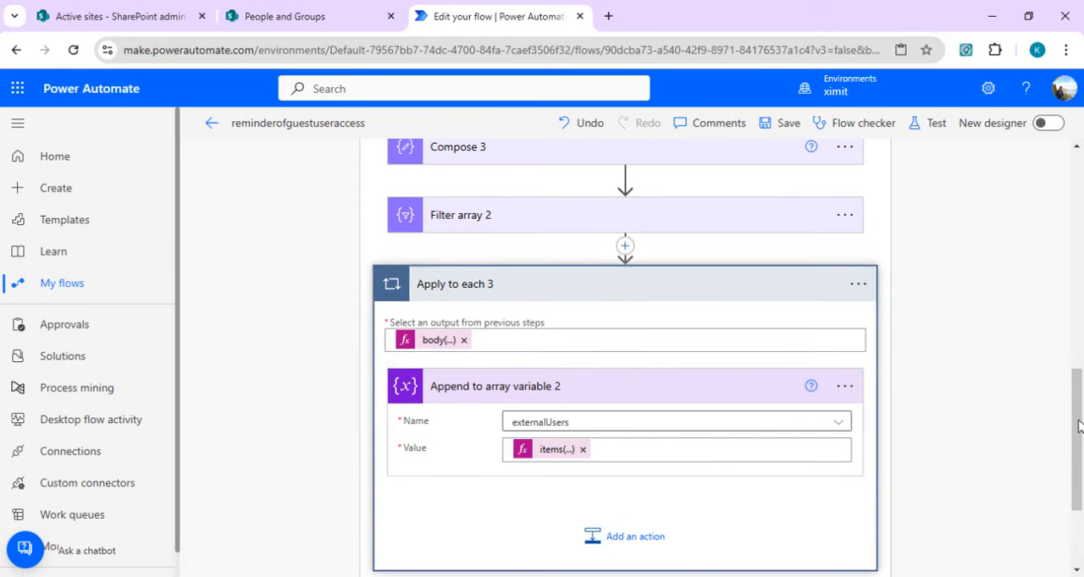
Step: Add a Send an email (V2) action from Office 365 Outlook after Apply to each 3 inside the Apply to each 2 loop
{"action": "scroll", "coordinate": [1078, 426], "scroll_direction": "down", "scroll_amount": 2}
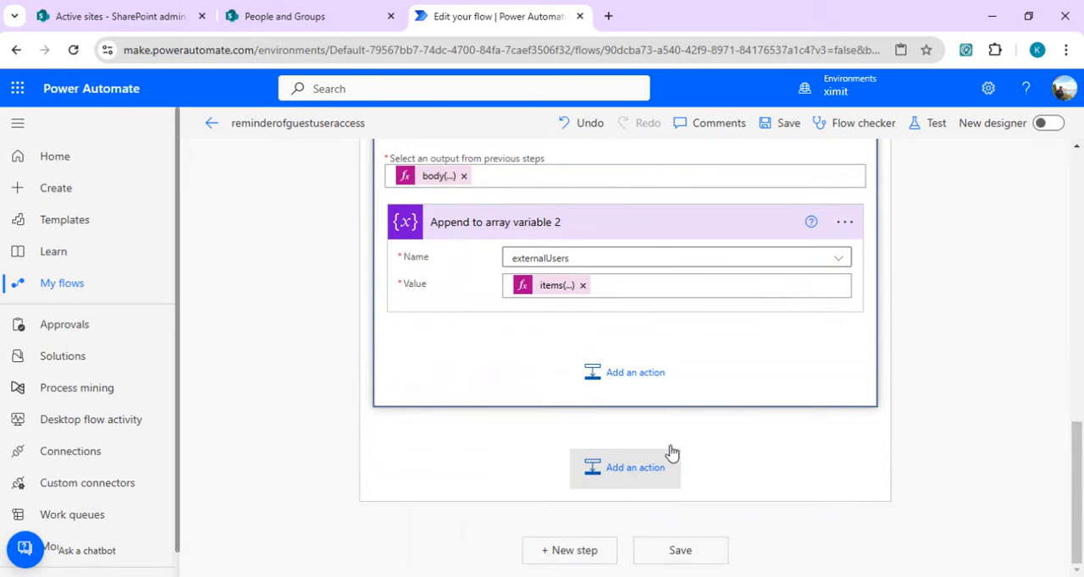
{"action": "scroll", "coordinate": [1078, 449], "scroll_direction": "up", "scroll_amount": 1}
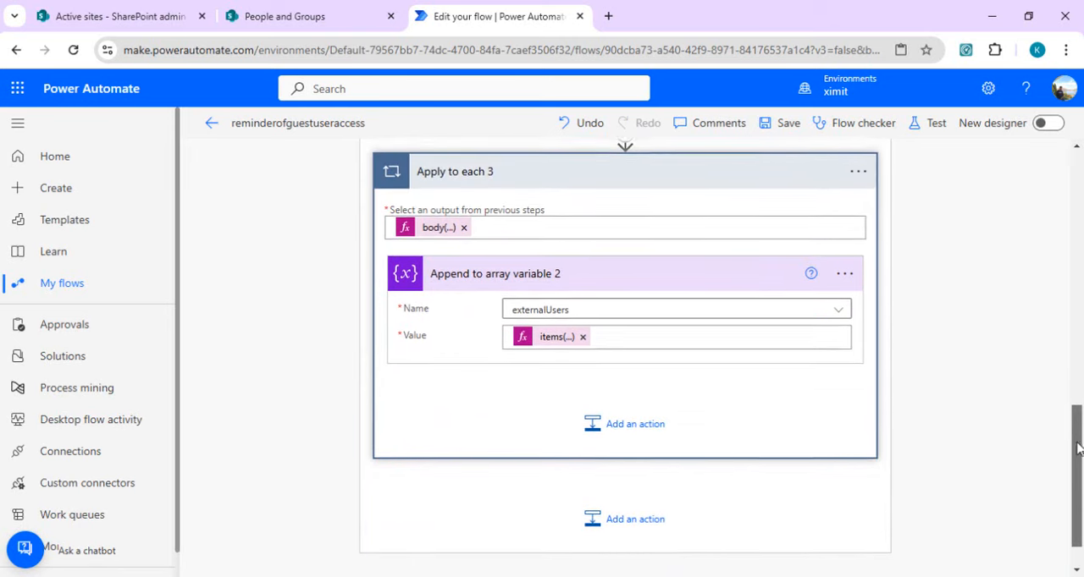
{"action": "mouse_move", "coordinate": [1077, 449]}
{"action": "left_mouse_down"}
{"action": "mouse_move", "coordinate": [1078, 393]}
{"action": "mouse_move", "coordinate": [1079, 461]}
{"action": "left_mouse_up"}
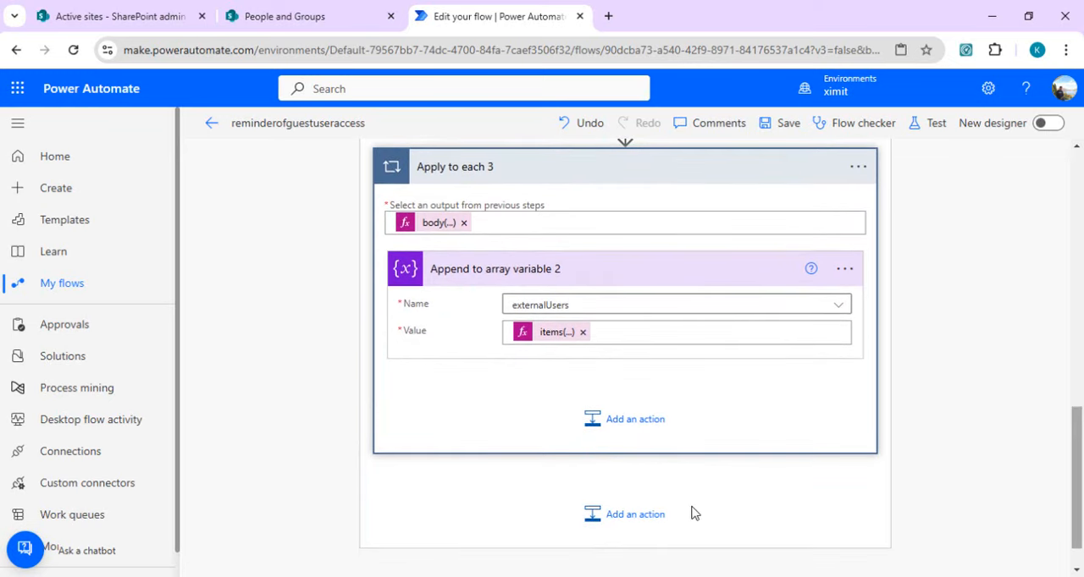
{"action": "left_click", "coordinate": [626, 515]}
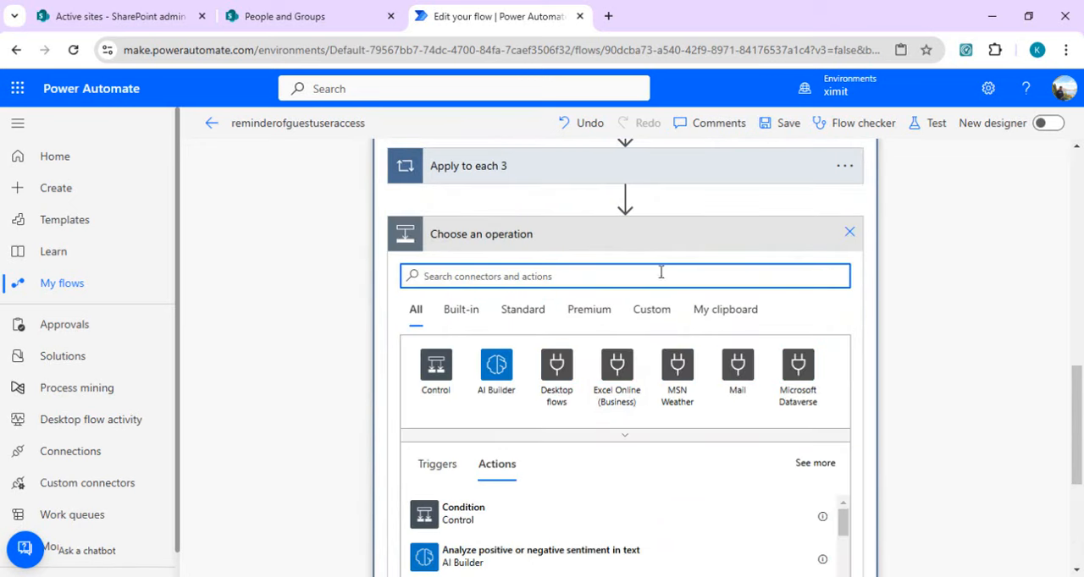
{"action": "type", "text": "send email"}
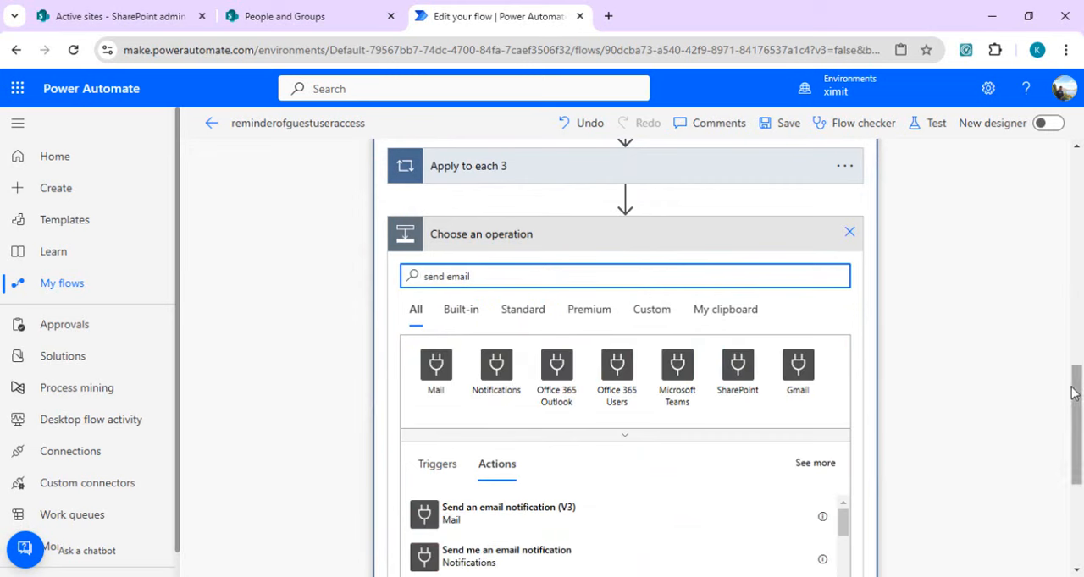
{"action": "left_click_drag", "start_coordinate": [1074, 403], "coordinate": [1077, 448]}
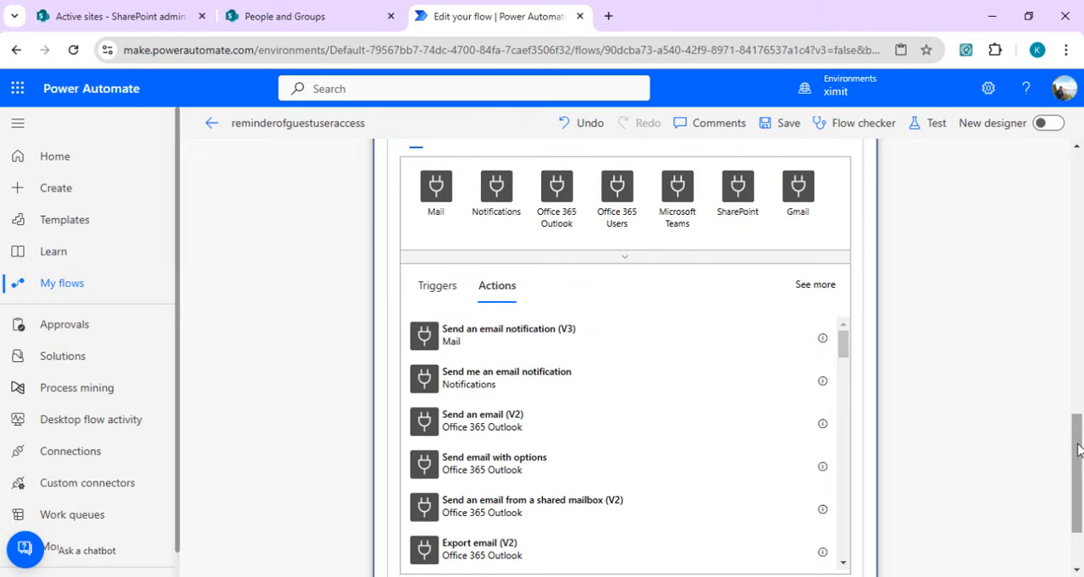
{"action": "scroll", "coordinate": [1077, 451], "scroll_direction": "down", "scroll_amount": 1}
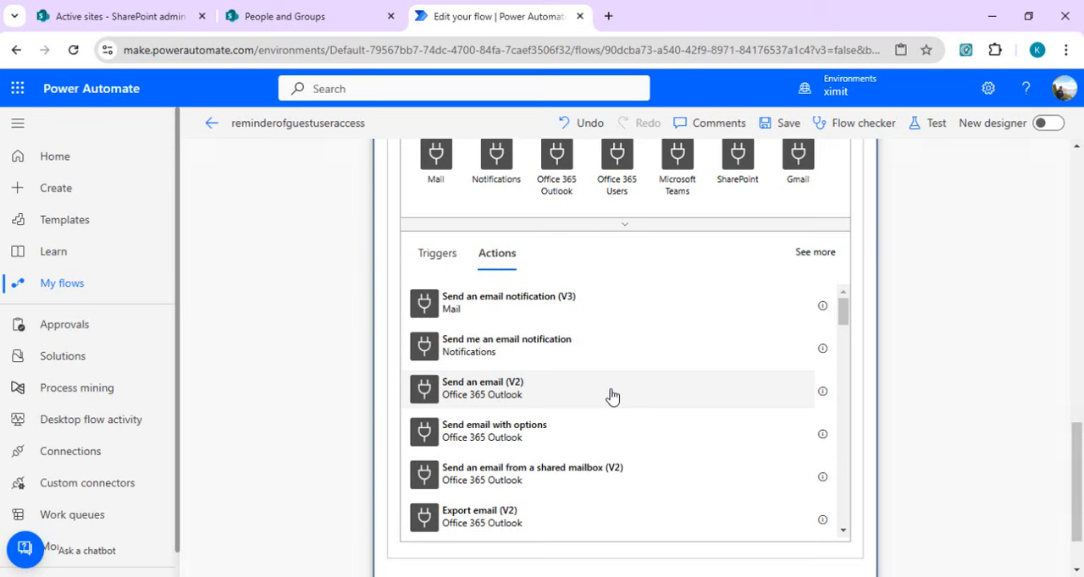
{"action": "left_click", "coordinate": [612, 396]}
Step: Look up the recipient by name and set that person as the addressee of the email
{"action": "left_click", "coordinate": [714, 409]}
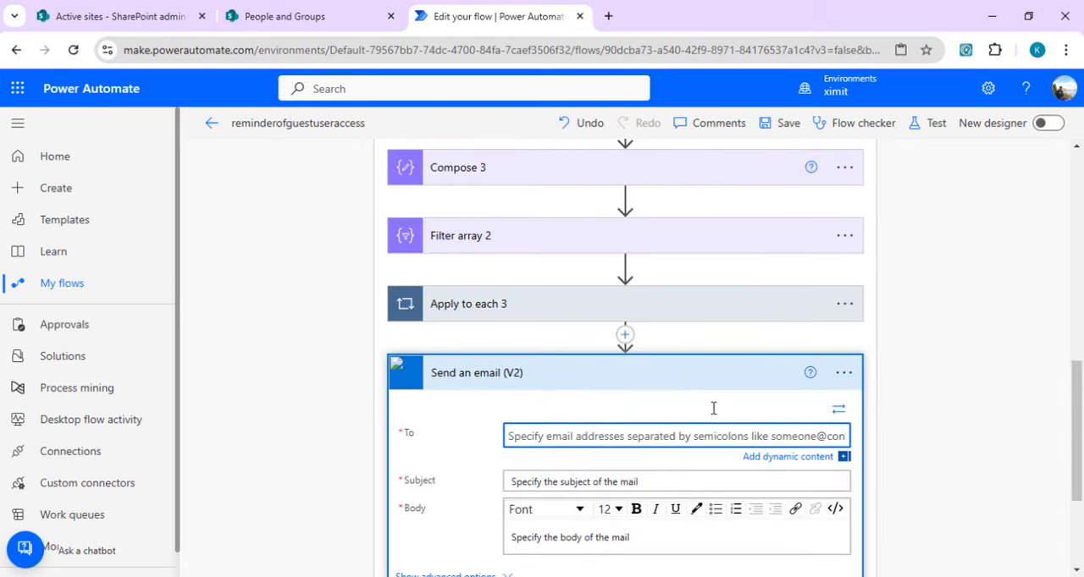
{"action": "type", "text": "krishan"}
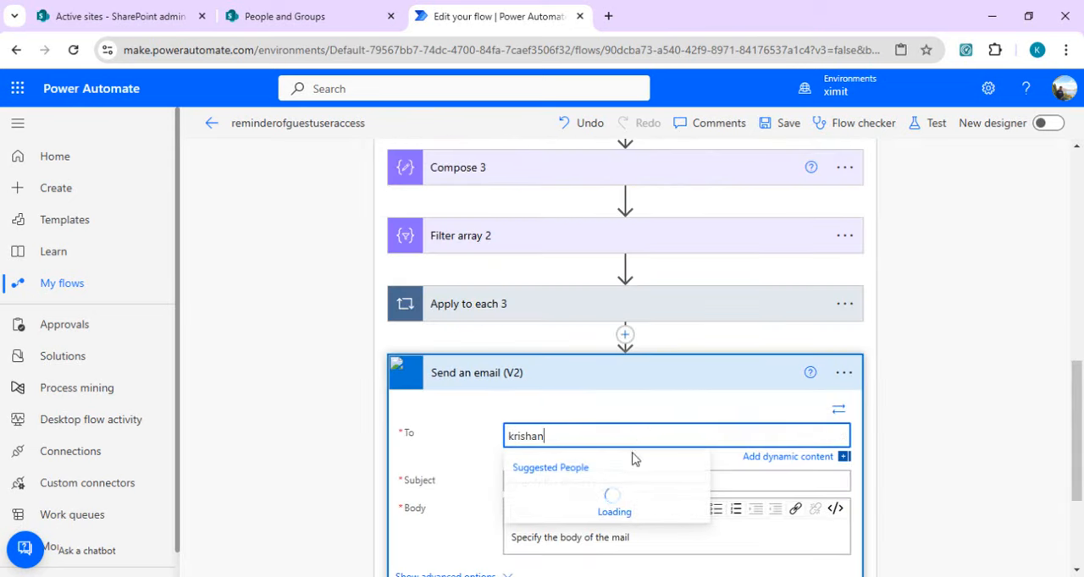
{"action": "left_click", "coordinate": [624, 334]}
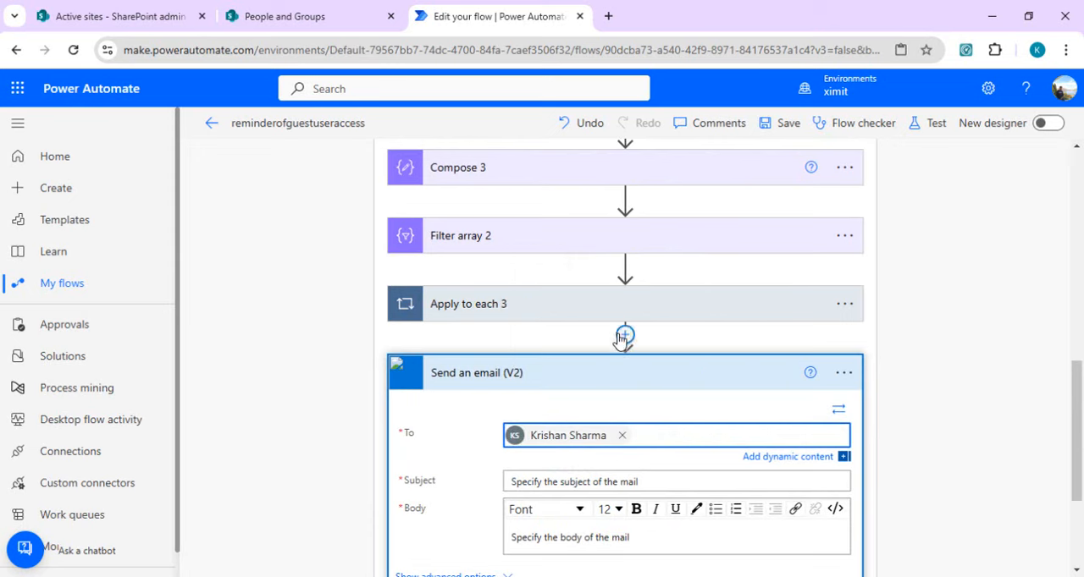
Step: Set the email subject to "report for external user site name - " followed by the Current item dynamic value
{"action": "left_click", "coordinate": [605, 483]}
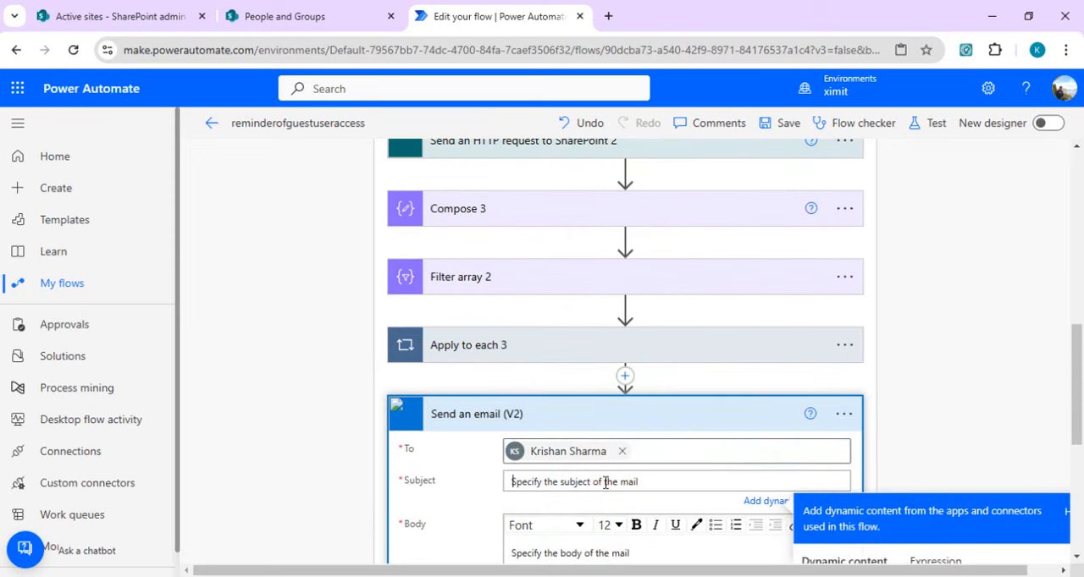
{"action": "type", "text": "report for external user site na"}
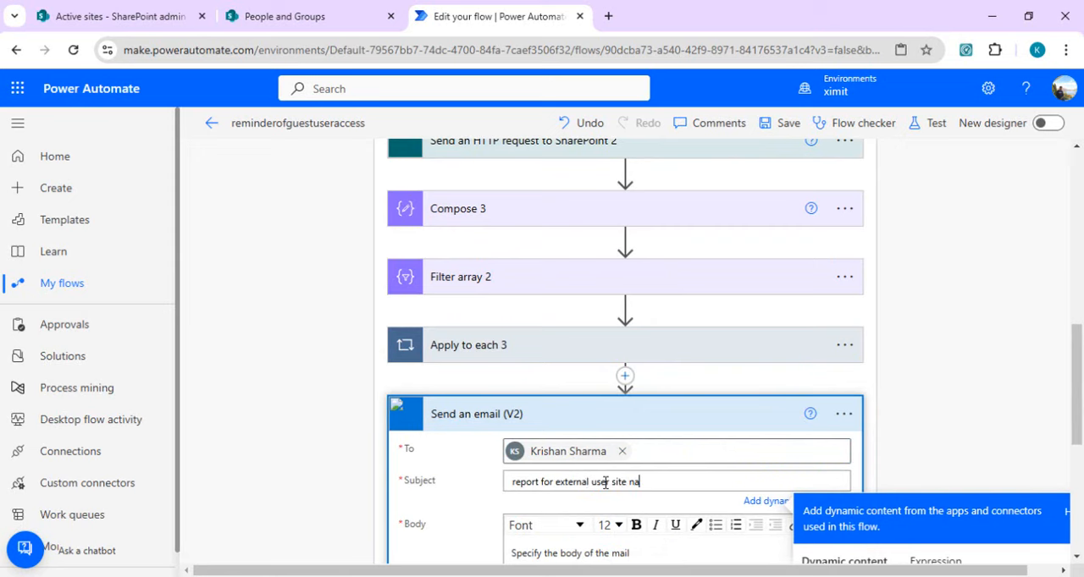
{"action": "left_click_drag", "start_coordinate": [1077, 368], "coordinate": [1058, 280]}
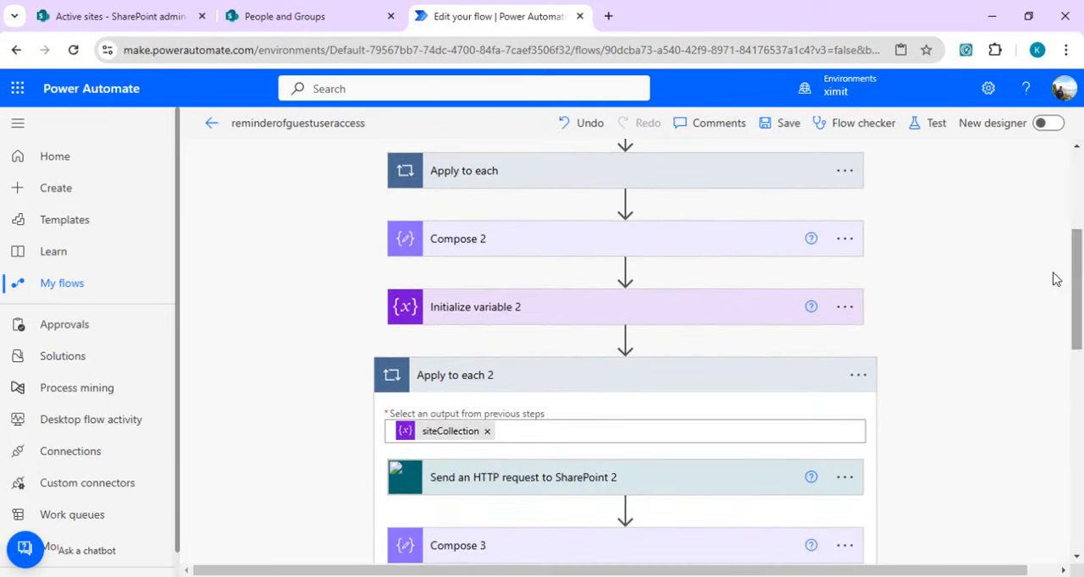
{"action": "left_click_drag", "start_coordinate": [1069, 323], "coordinate": [1080, 519]}
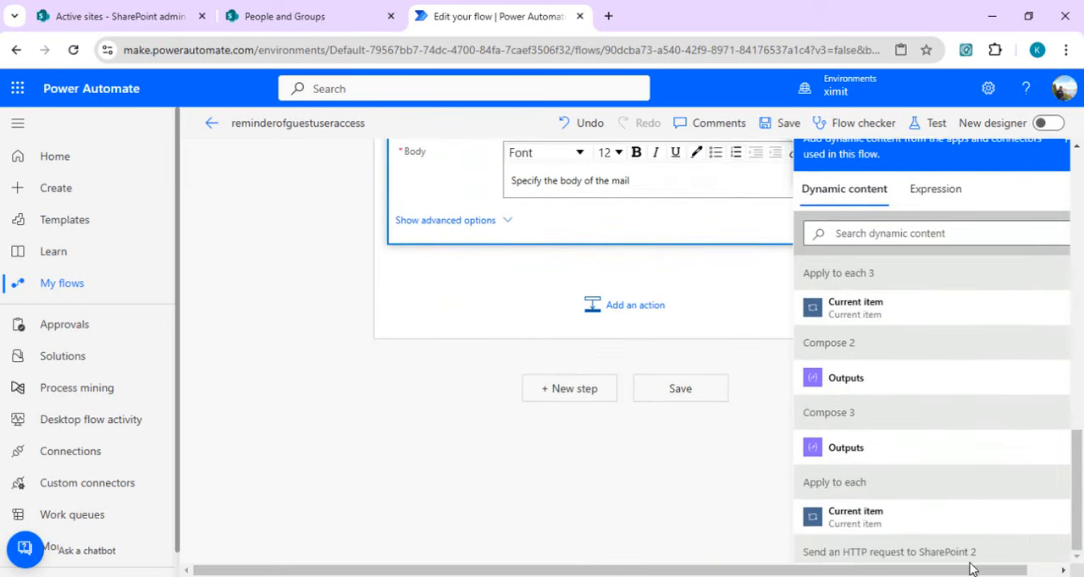
{"action": "left_click_drag", "start_coordinate": [977, 571], "coordinate": [1040, 567]}
{"action": "left_click_drag", "start_coordinate": [1065, 367], "coordinate": [1081, 421]}
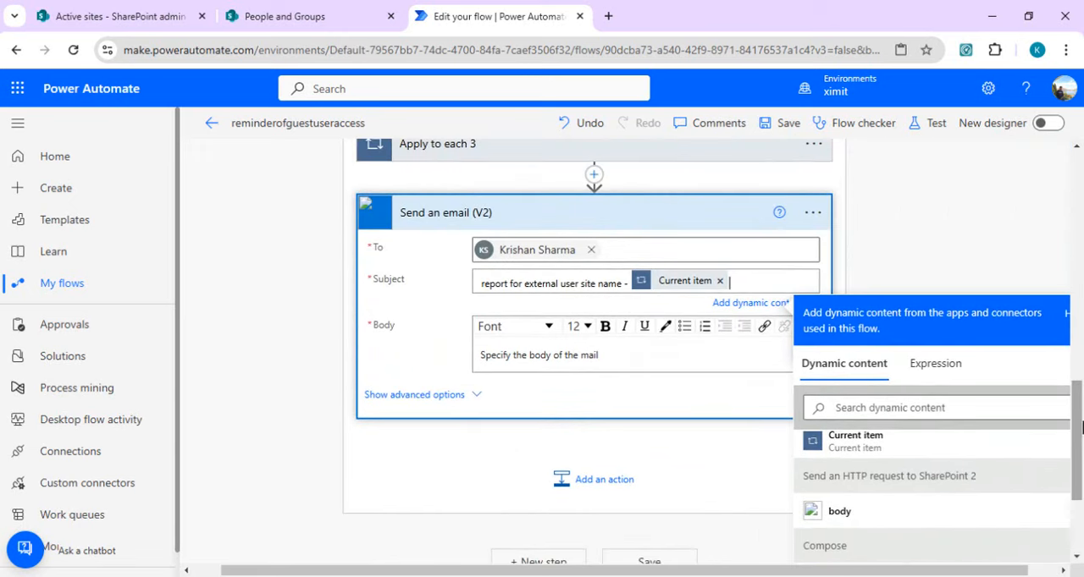
{"action": "left_click", "coordinate": [670, 362]}
{"action": "scroll", "coordinate": [694, 385], "scroll_direction": "up", "scroll_amount": 1}
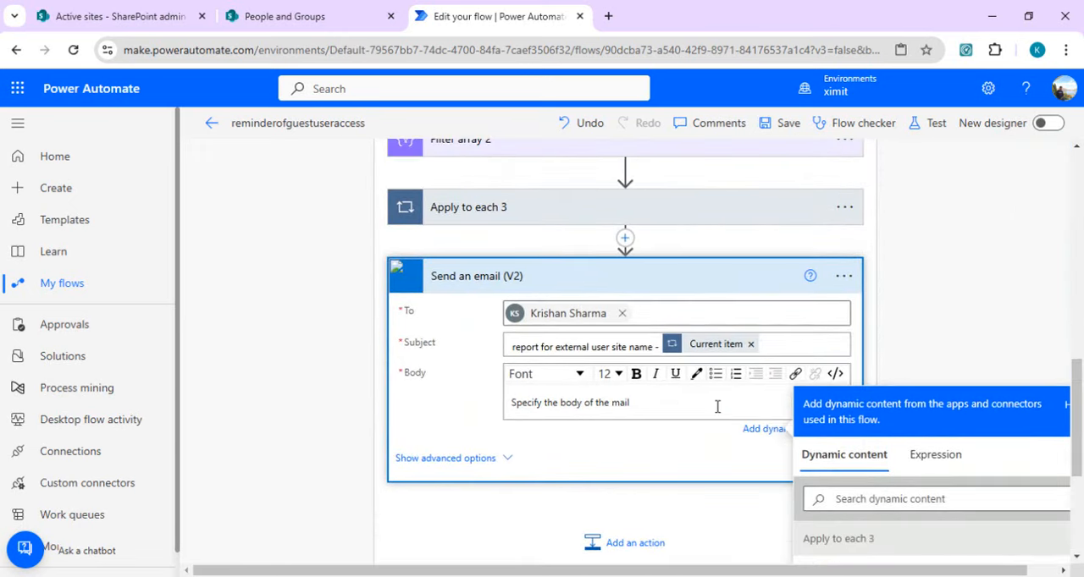
{"action": "type", "text": "external user"}
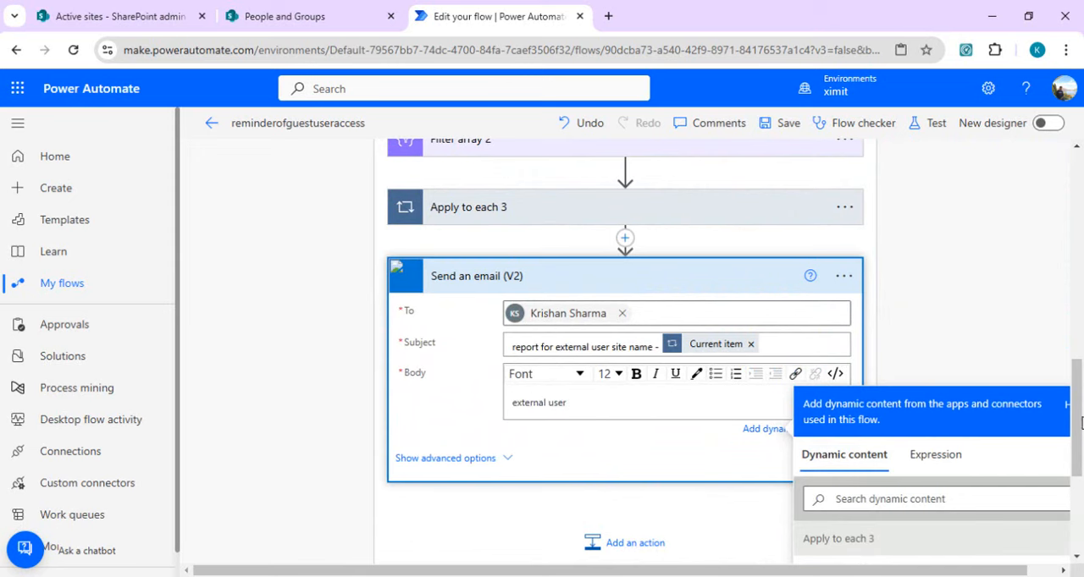
{"action": "left_click_drag", "start_coordinate": [1080, 423], "coordinate": [1073, 450]}
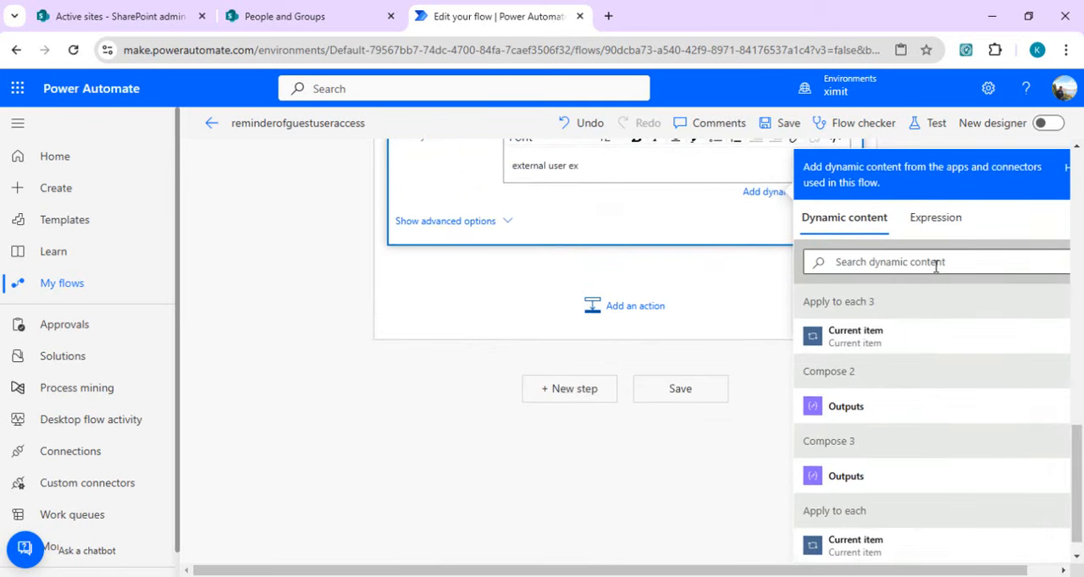
Step: Insert a Compose action between Apply to each 3 and Send an email (V2), with the externalUsers variable added twice as its input
{"action": "left_click", "coordinate": [537, 210]}
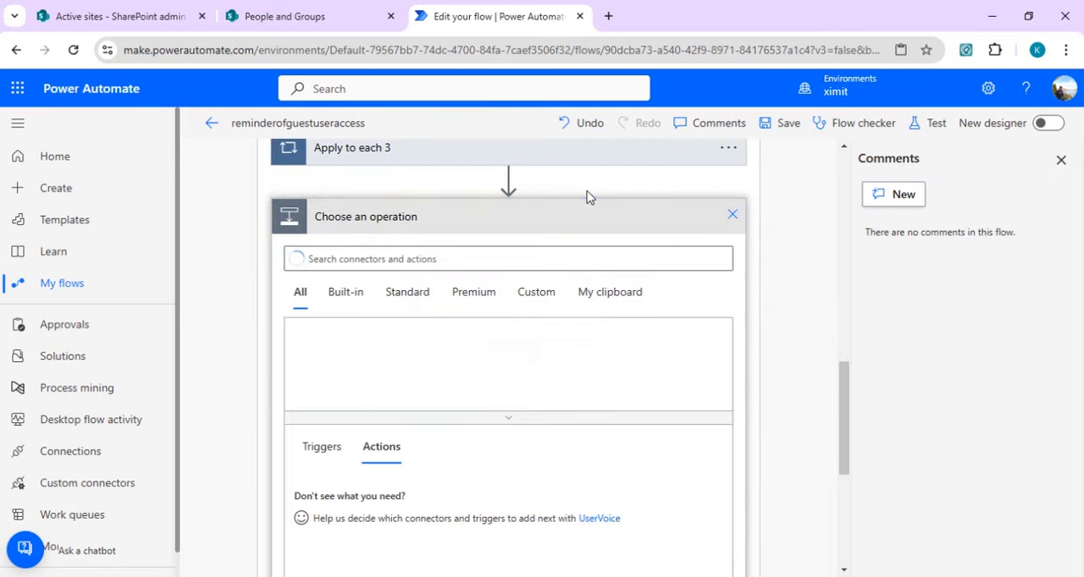
{"action": "left_click", "coordinate": [513, 266]}
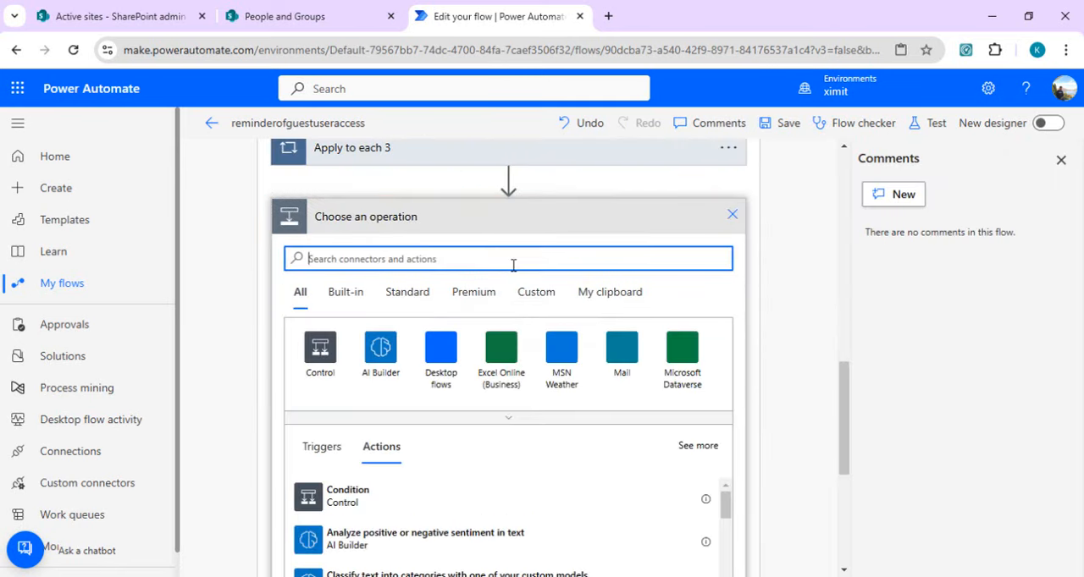
{"action": "type", "text": "compose"}
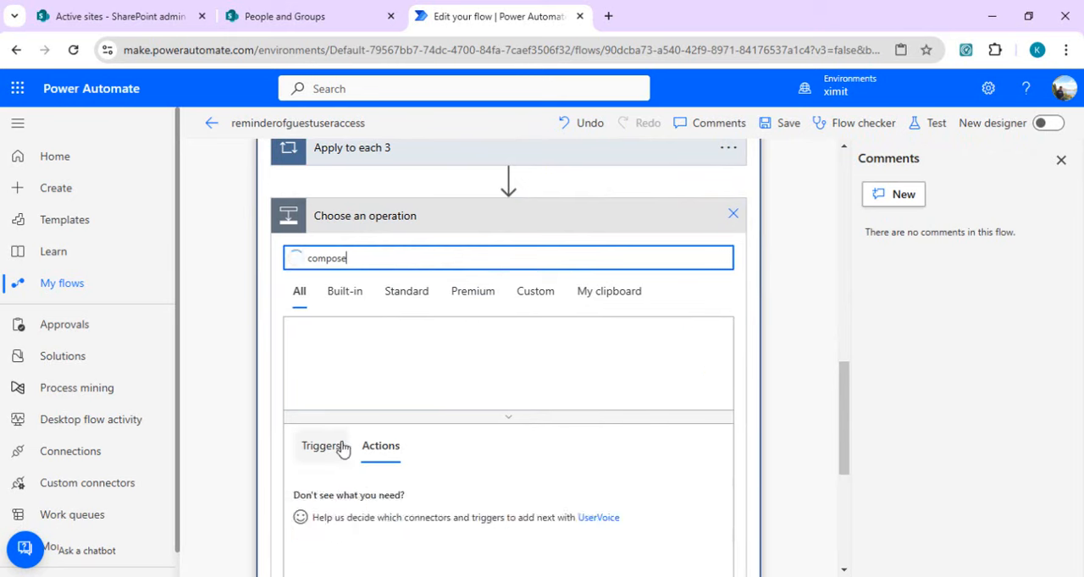
{"action": "left_click", "coordinate": [394, 496]}
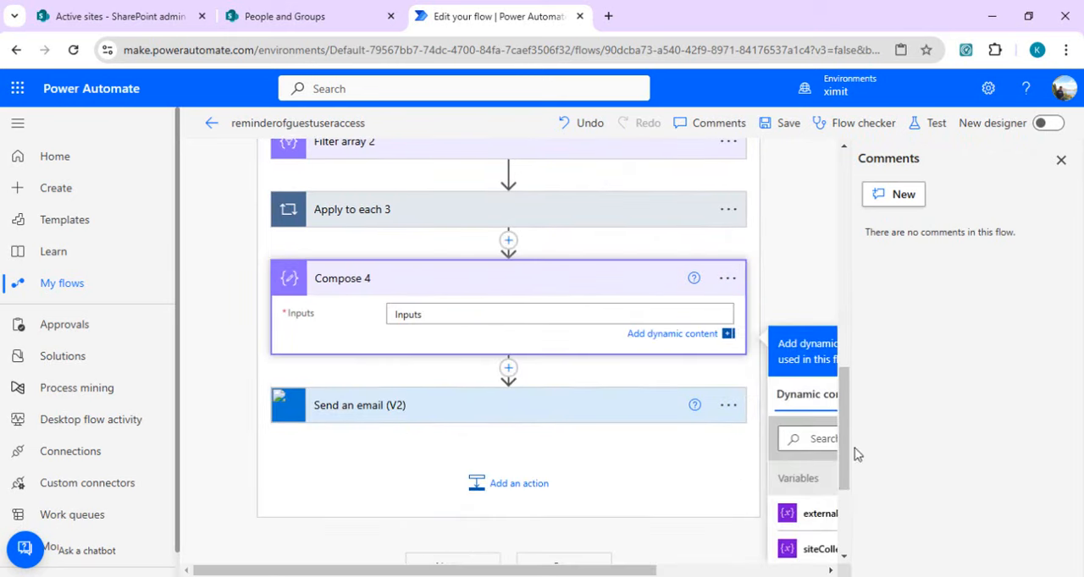
{"action": "left_click", "coordinate": [1061, 161]}
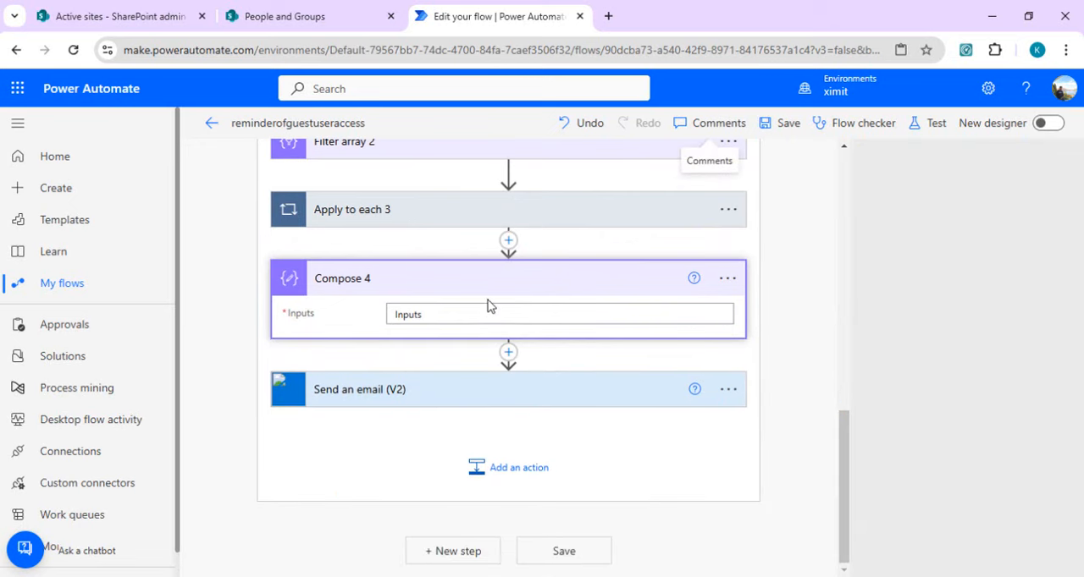
{"action": "left_click", "coordinate": [564, 308]}
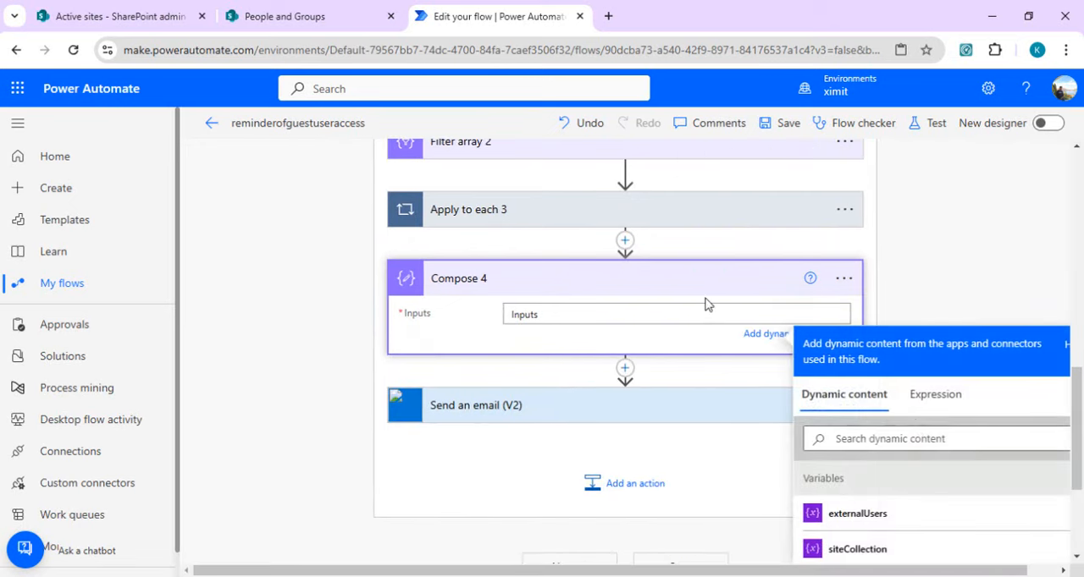
{"action": "double_click", "coordinate": [870, 525]}
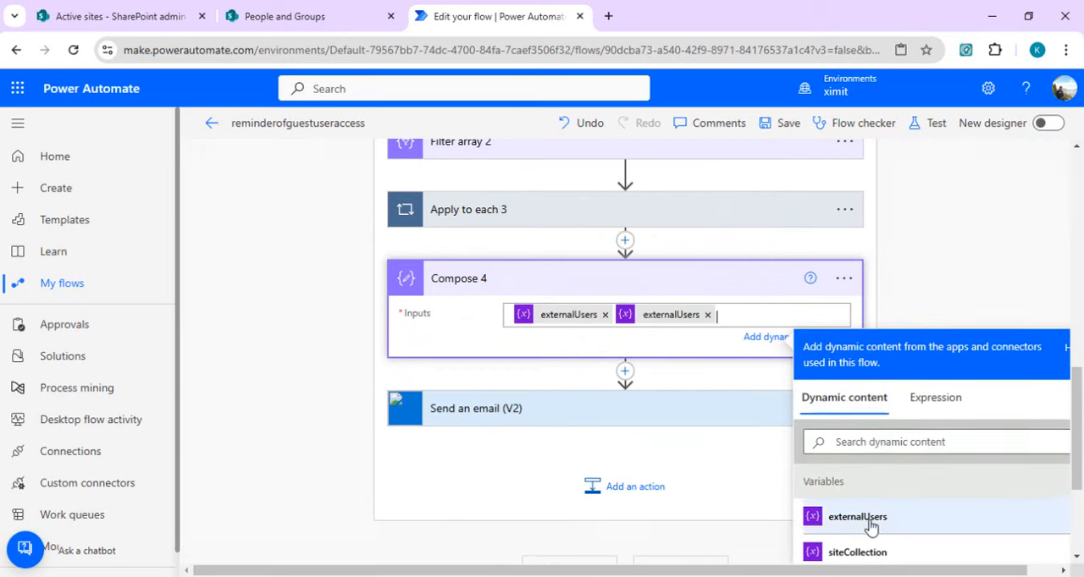
Step: Set the body of Send an email (V2) to the Outputs of Compose 4
{"action": "left_click", "coordinate": [709, 411]}
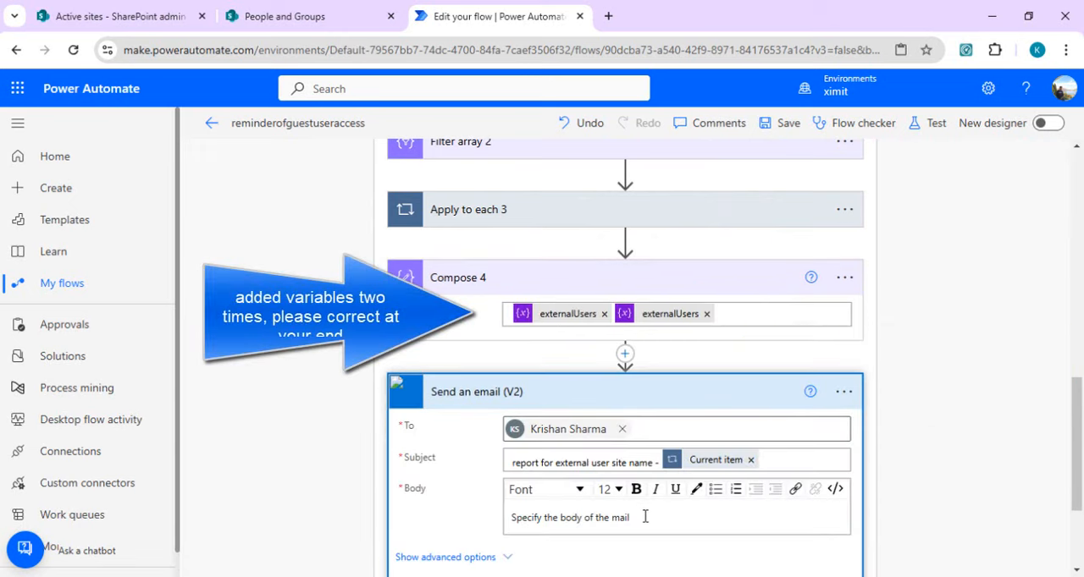
{"action": "left_click", "coordinate": [728, 519]}
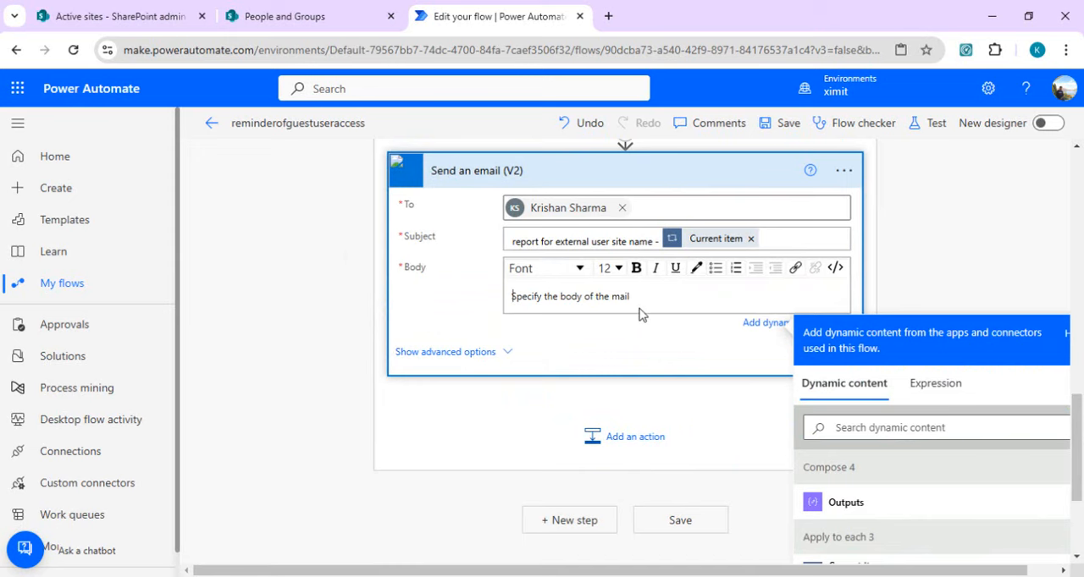
{"action": "left_click", "coordinate": [873, 508]}
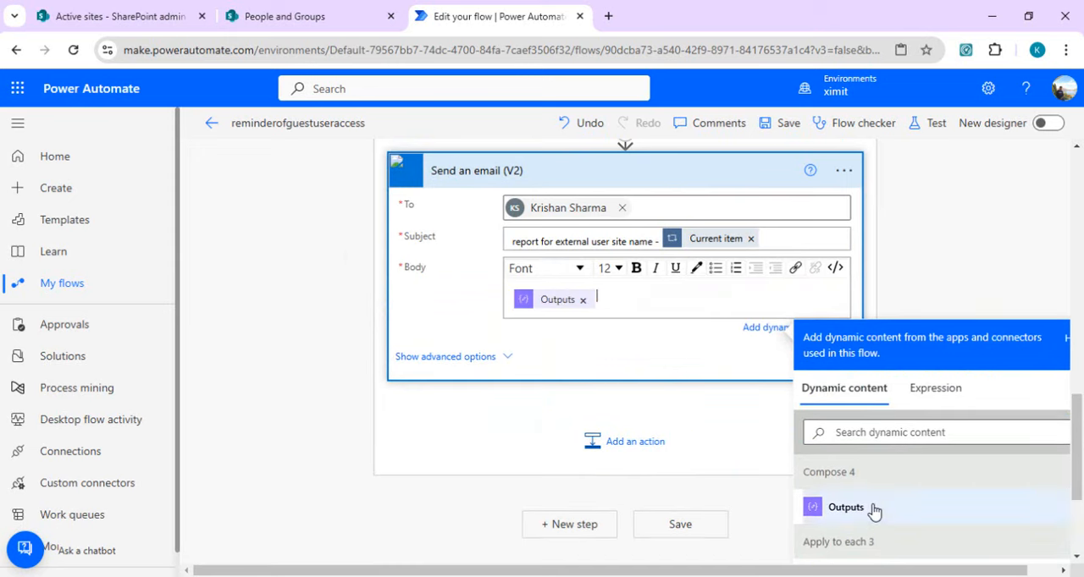
Step: Save the flow and run it as a manual test
{"action": "left_click_drag", "start_coordinate": [1080, 415], "coordinate": [1080, 268]}
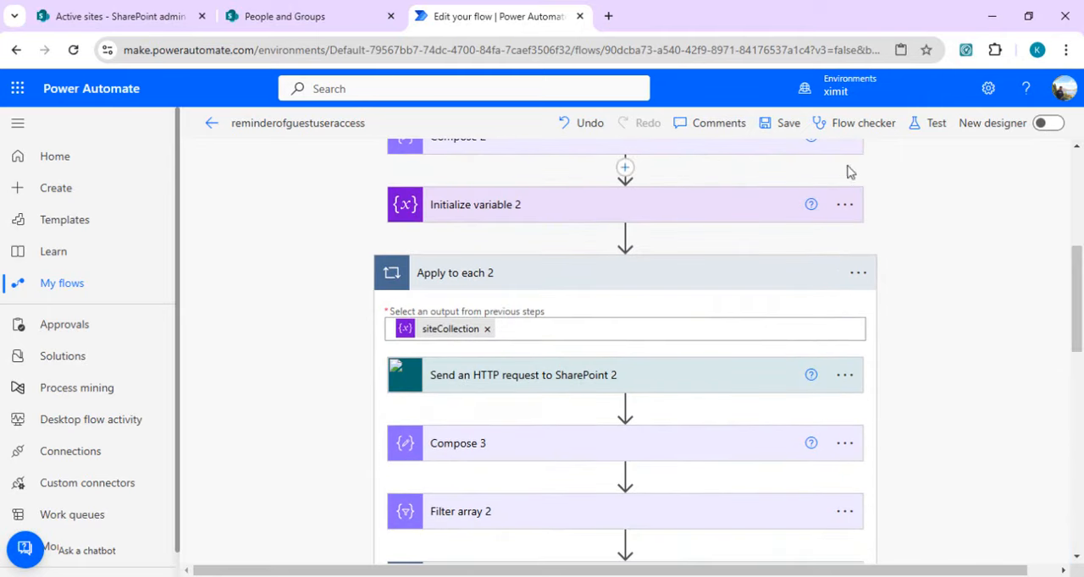
{"action": "left_click", "coordinate": [787, 126]}
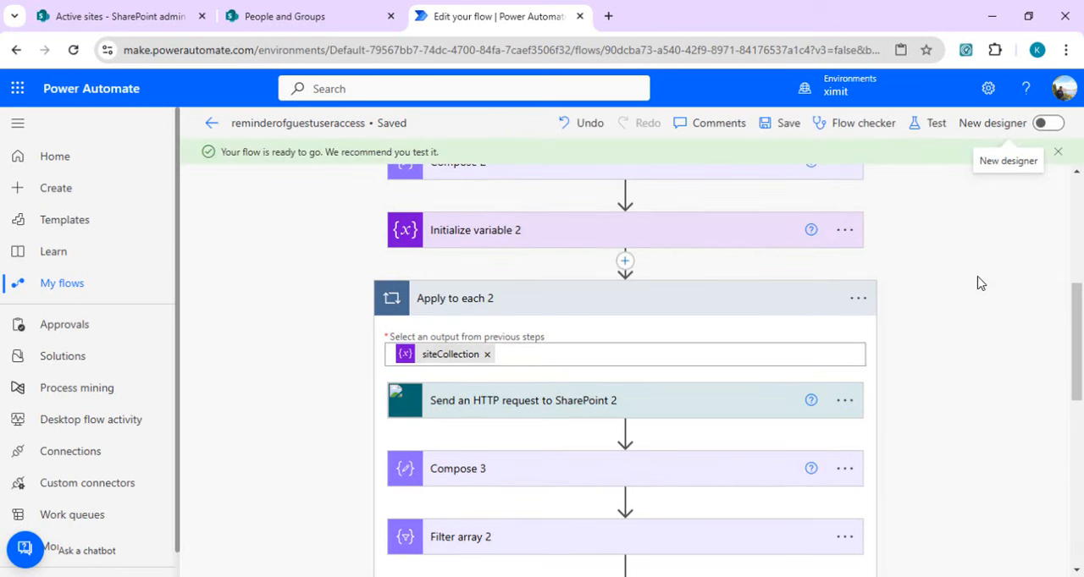
{"action": "left_click", "coordinate": [936, 131]}
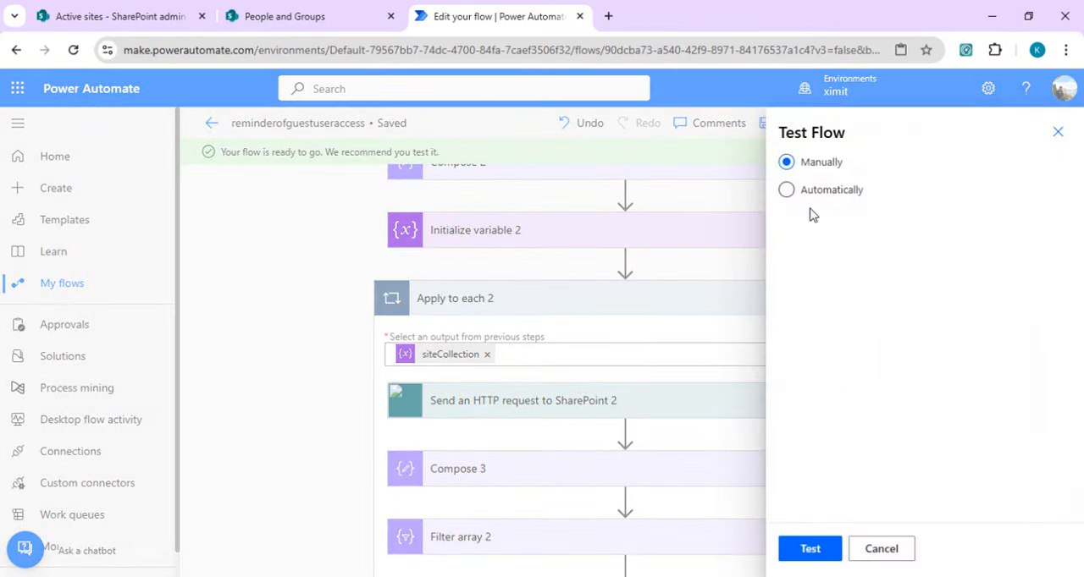
{"action": "left_click", "coordinate": [797, 553]}
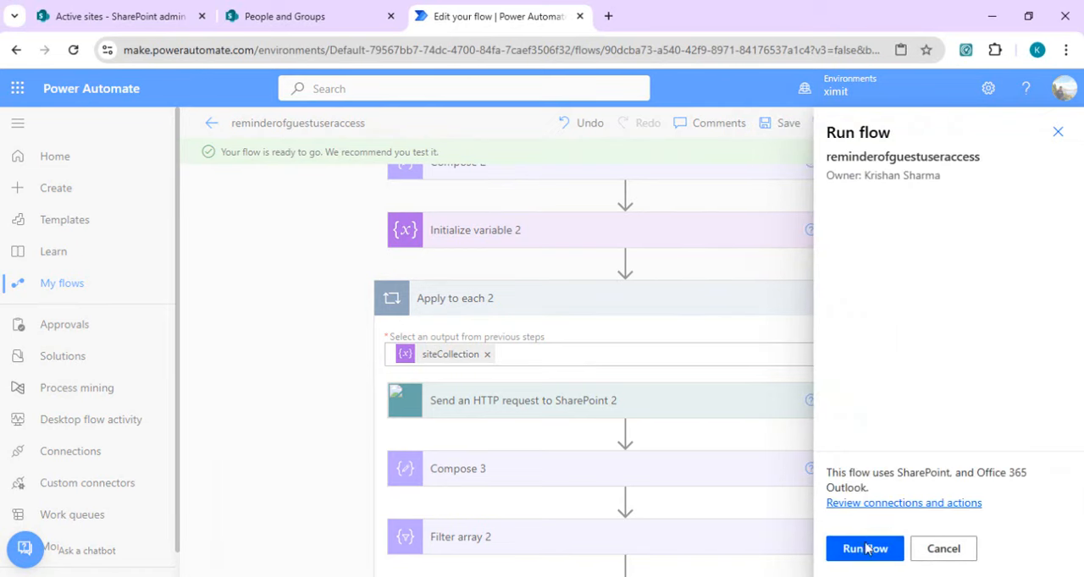
{"action": "left_click", "coordinate": [864, 551]}
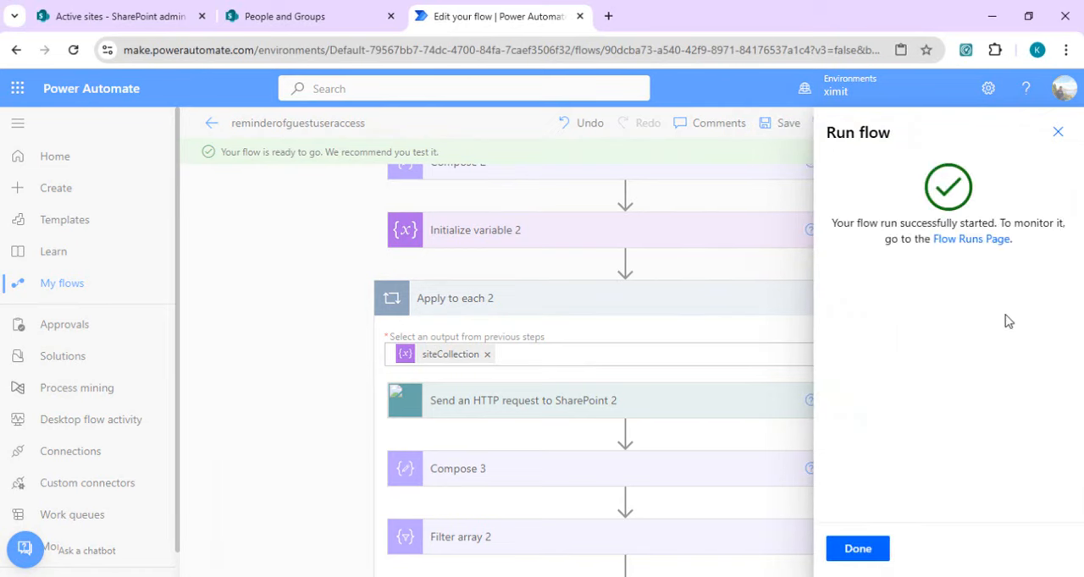
{"action": "left_click", "coordinate": [862, 549]}
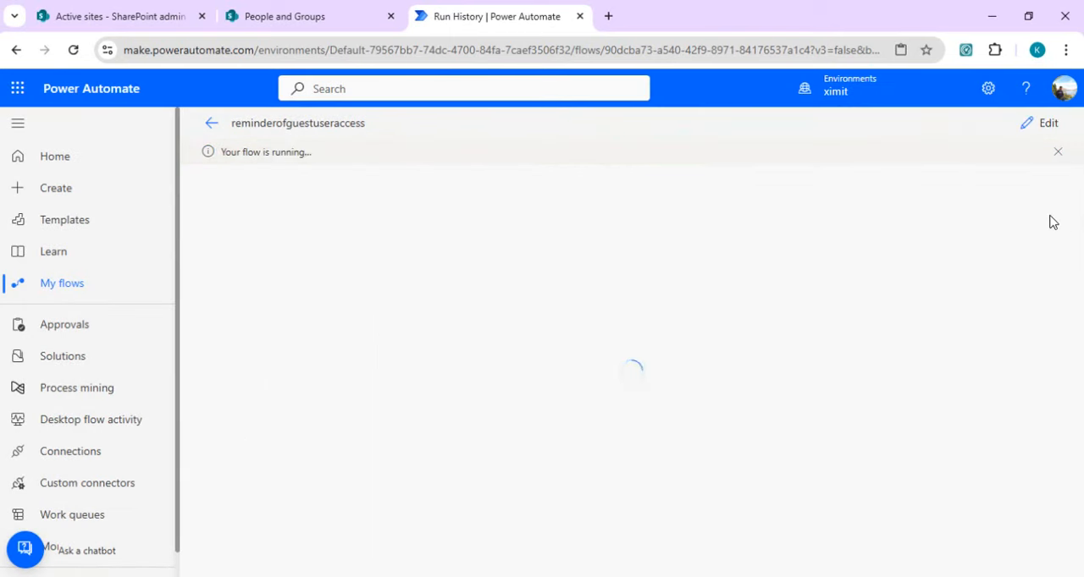
Step: Examine the test run's results inside Apply to each 2 and the nested Apply to each 3 loop
{"action": "left_click_drag", "start_coordinate": [1082, 204], "coordinate": [1083, 369]}
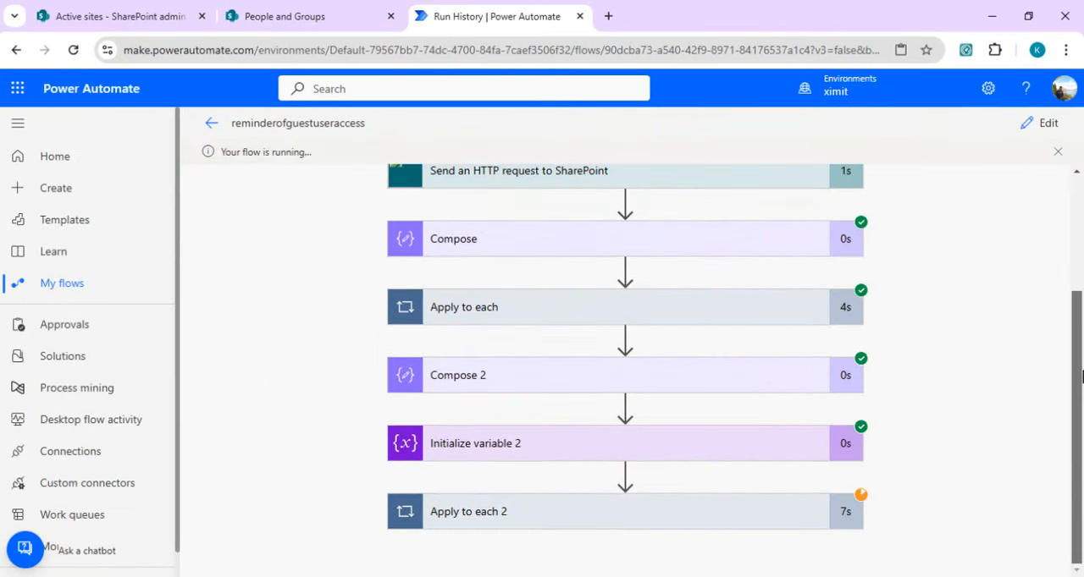
{"action": "left_click", "coordinate": [717, 513]}
{"action": "left_click_drag", "start_coordinate": [1078, 336], "coordinate": [1082, 515]}
{"action": "left_click", "coordinate": [702, 338]}
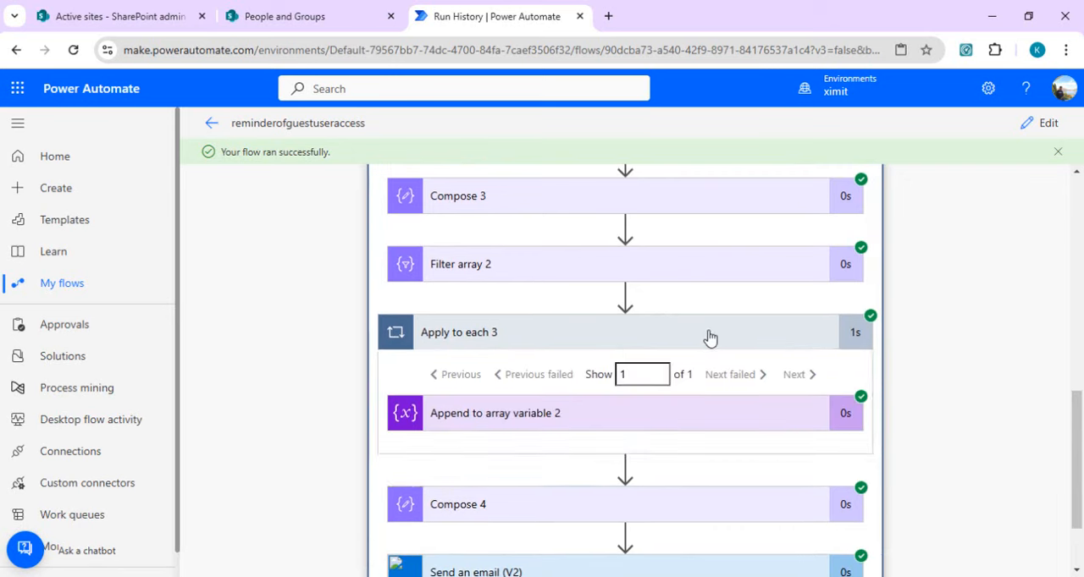
Step: Examine the run details of Append to array variable 2, Send an HTTP request to SharePoint 2 and Filter array 2
{"action": "left_click", "coordinate": [654, 418]}
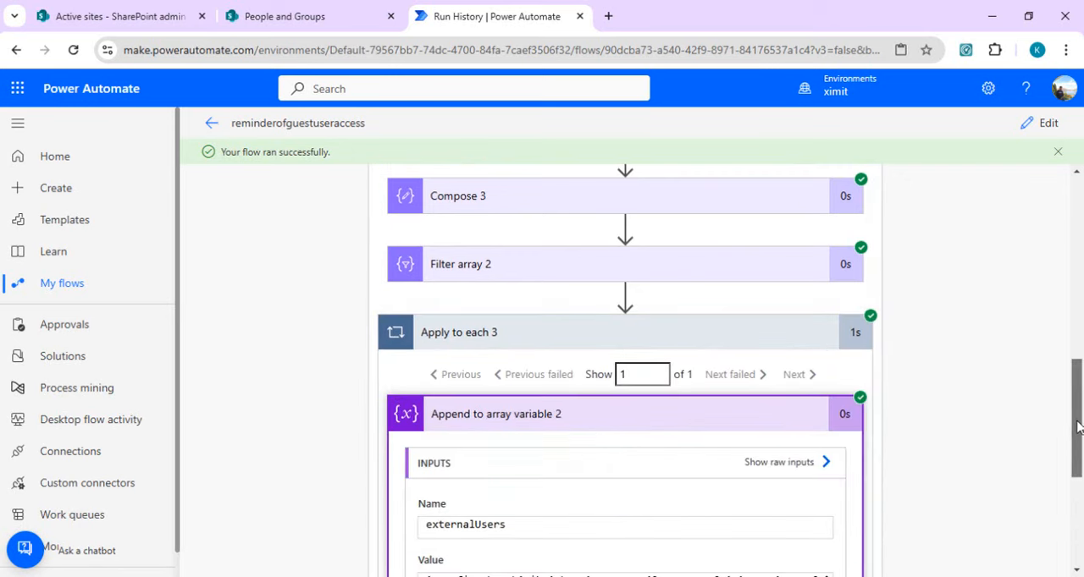
{"action": "left_click_drag", "start_coordinate": [1077, 432], "coordinate": [1077, 413]}
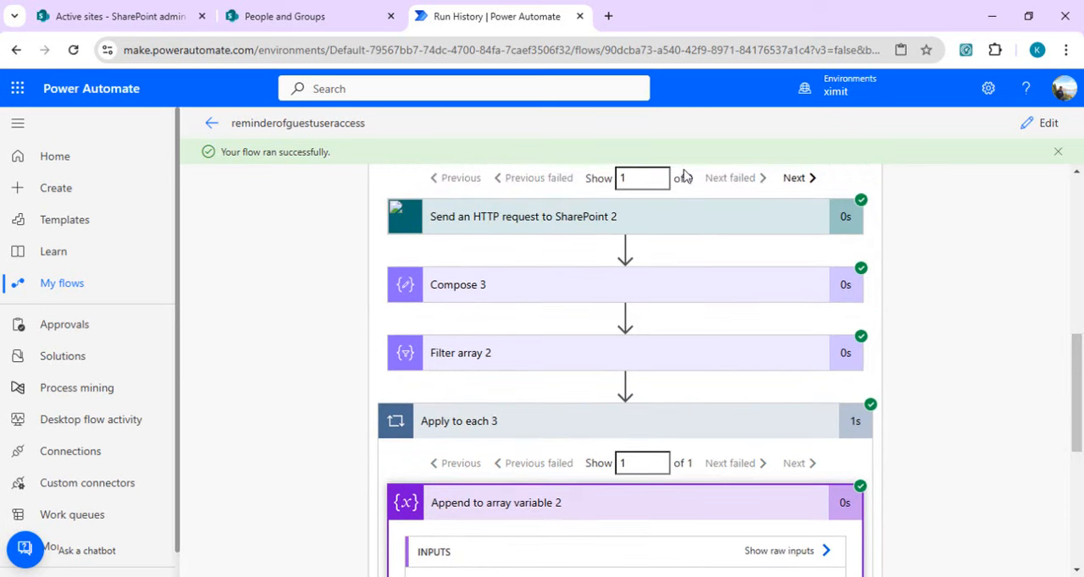
{"action": "left_click", "coordinate": [573, 230]}
{"action": "left_click_drag", "start_coordinate": [1080, 304], "coordinate": [1070, 458]}
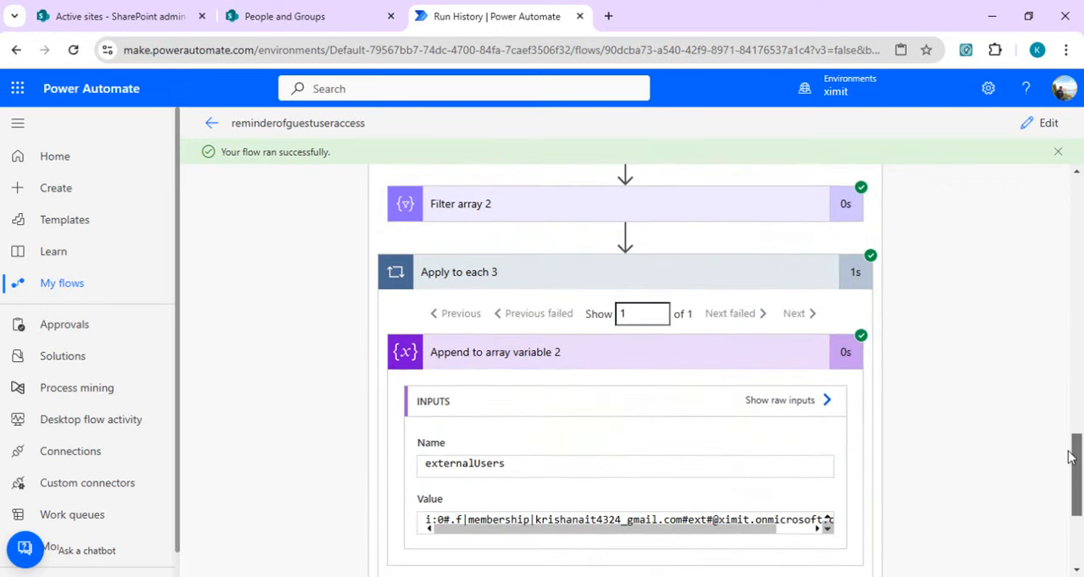
{"action": "left_click", "coordinate": [728, 216]}
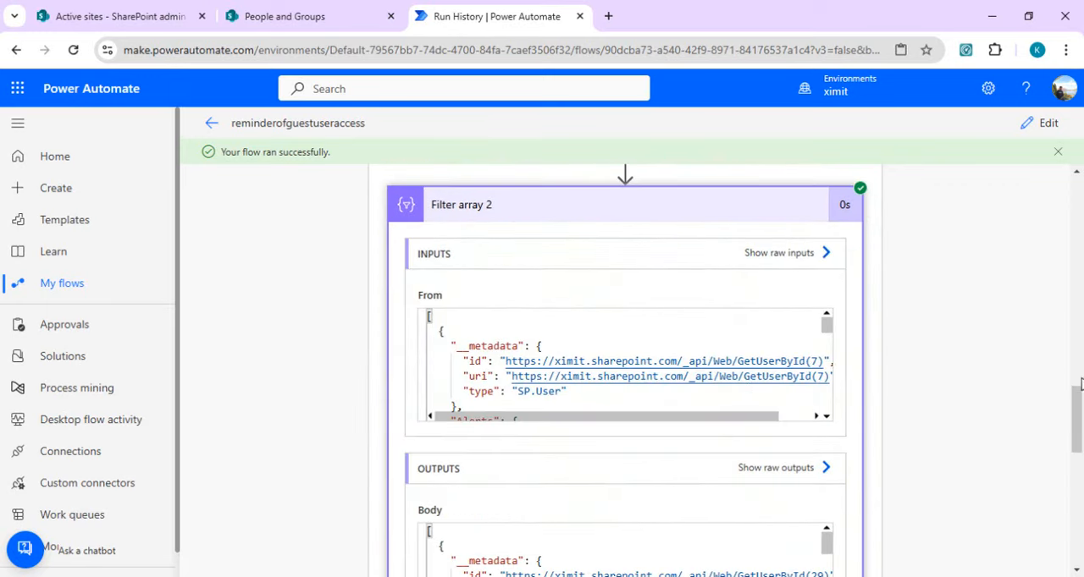
{"action": "left_click_drag", "start_coordinate": [1080, 385], "coordinate": [1077, 494]}
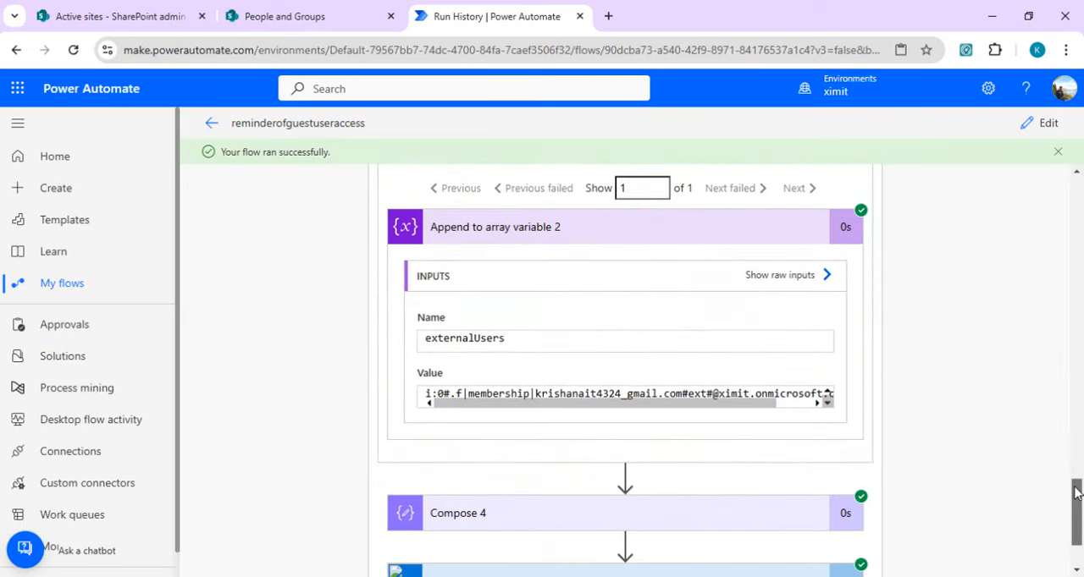
{"action": "left_click_drag", "start_coordinate": [532, 404], "coordinate": [505, 409]}
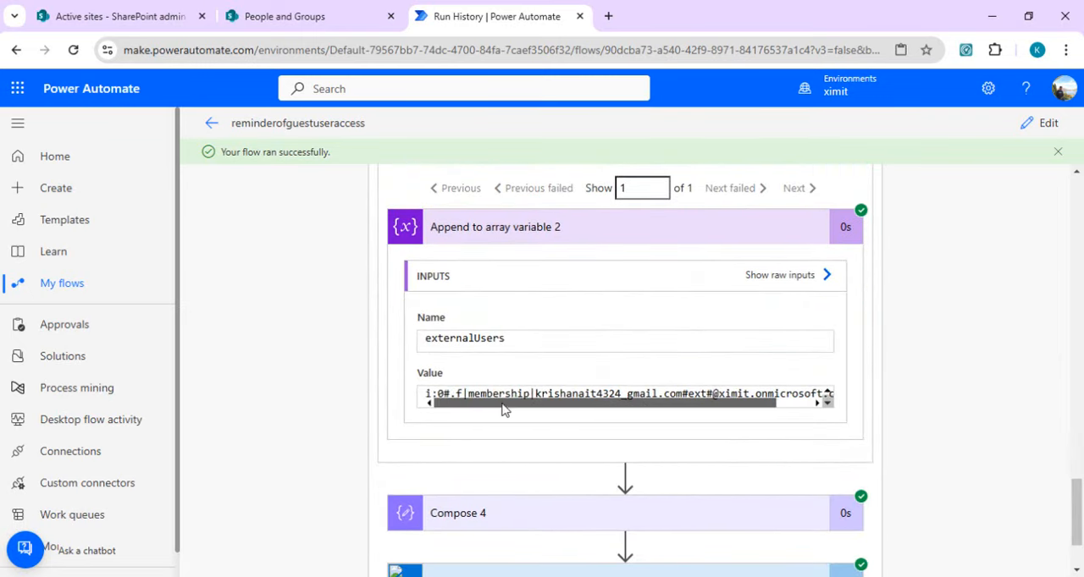
Step: Inspect the run details of Compose 4 and Send an email (V2), including the email's recipient, subject and body
{"action": "left_click_drag", "start_coordinate": [1078, 503], "coordinate": [1079, 529]}
{"action": "left_click", "coordinate": [710, 476]}
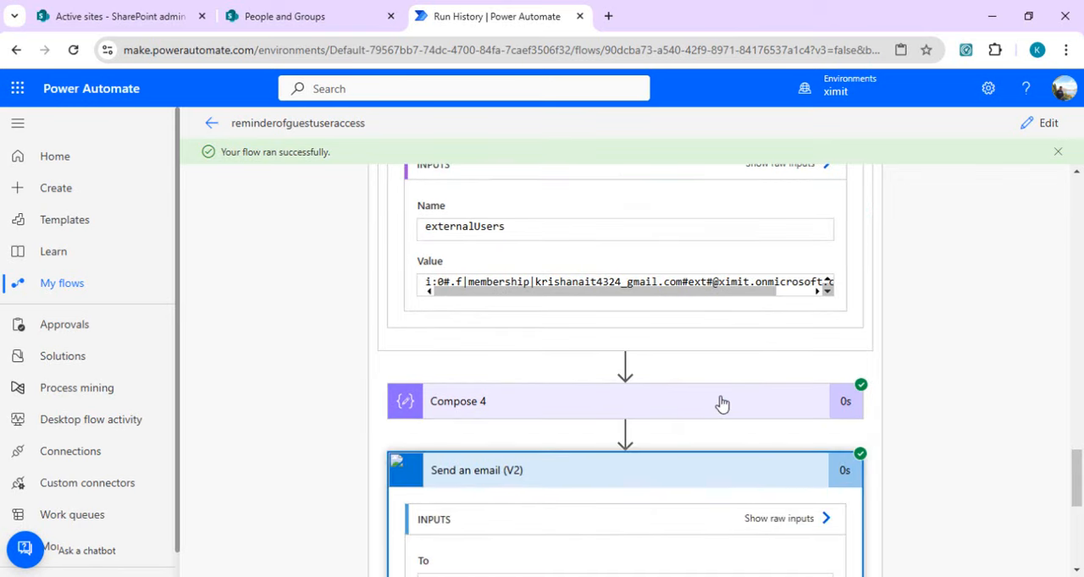
{"action": "left_click", "coordinate": [772, 396]}
{"action": "left_click_drag", "start_coordinate": [1080, 446], "coordinate": [1079, 514]}
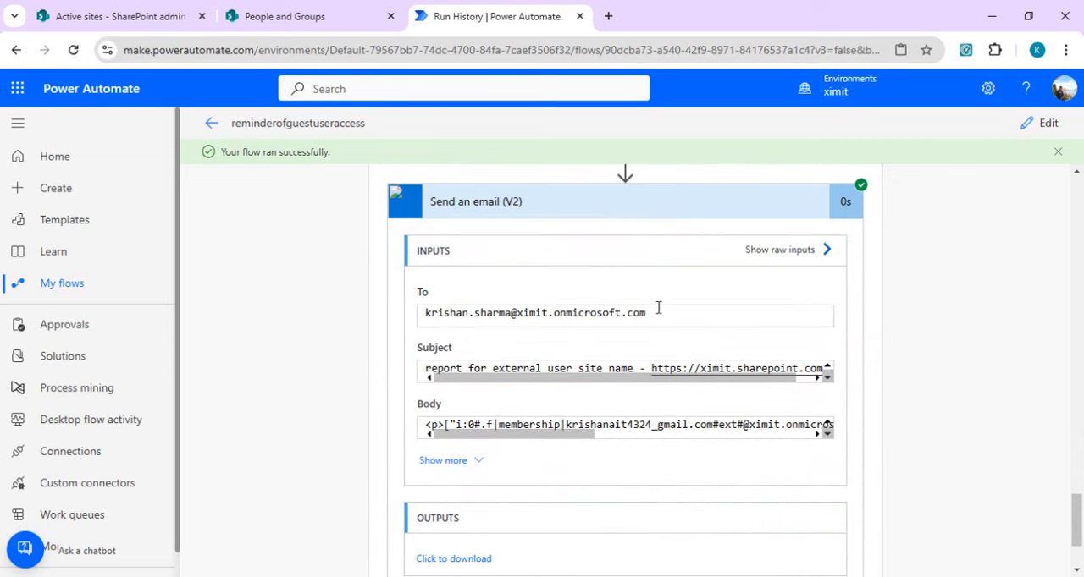
{"action": "left_click_drag", "start_coordinate": [645, 313], "coordinate": [441, 315]}
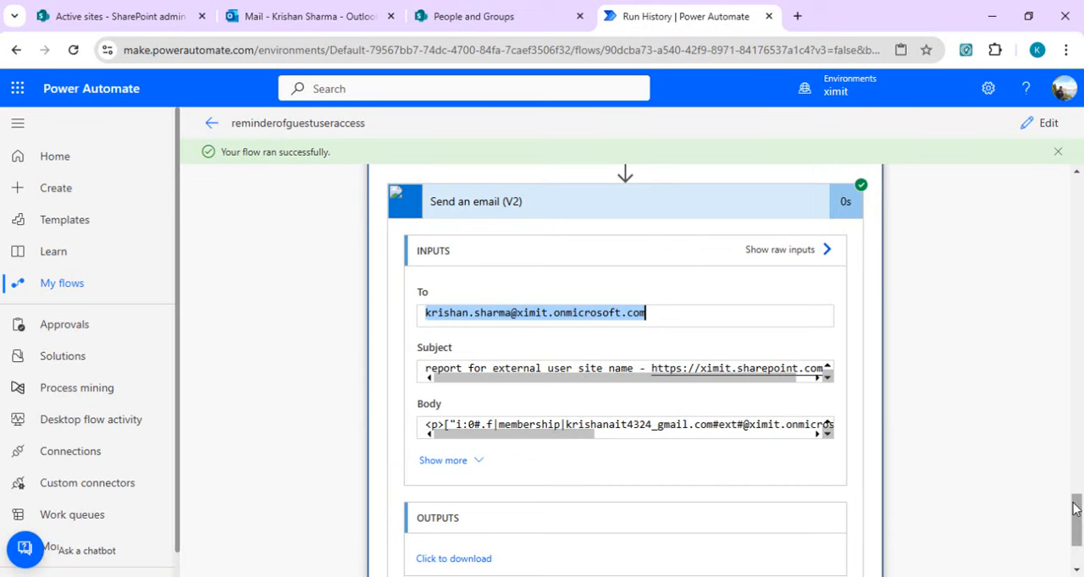
Step: Open the reminderofguestuseraccess flow for editing and review its sequence of actions from Recurrence into the Apply to each 2 loop
{"action": "left_click_drag", "start_coordinate": [1075, 517], "coordinate": [1080, 188]}
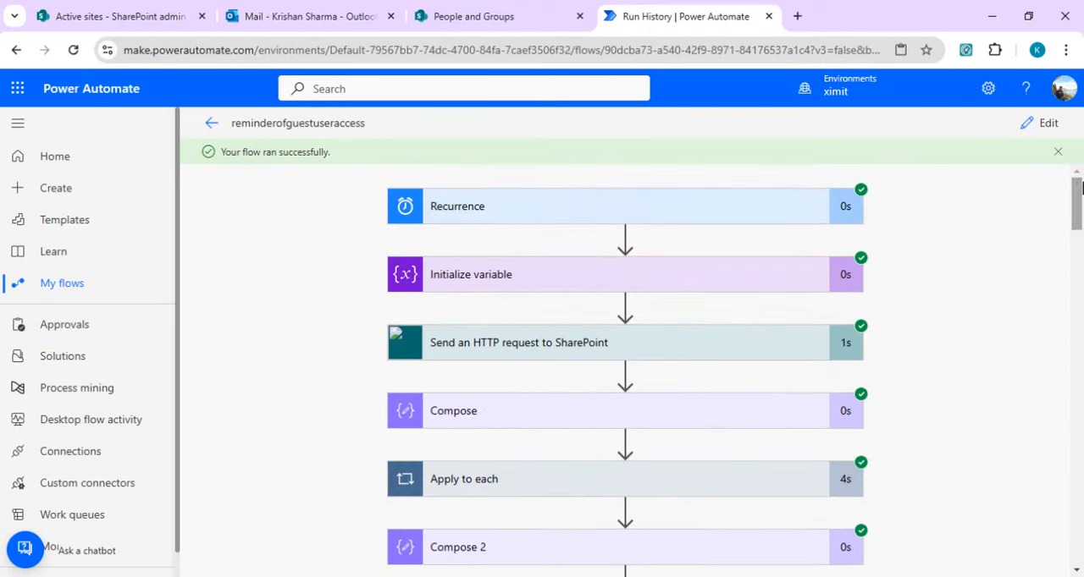
{"action": "left_click", "coordinate": [1036, 127]}
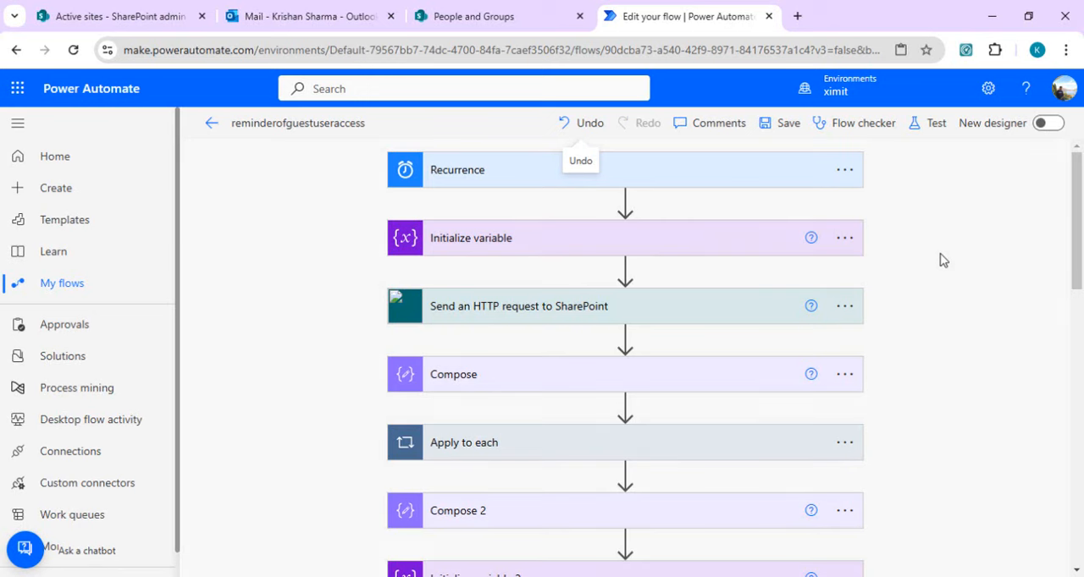
{"action": "left_click_drag", "start_coordinate": [1076, 230], "coordinate": [1080, 176]}
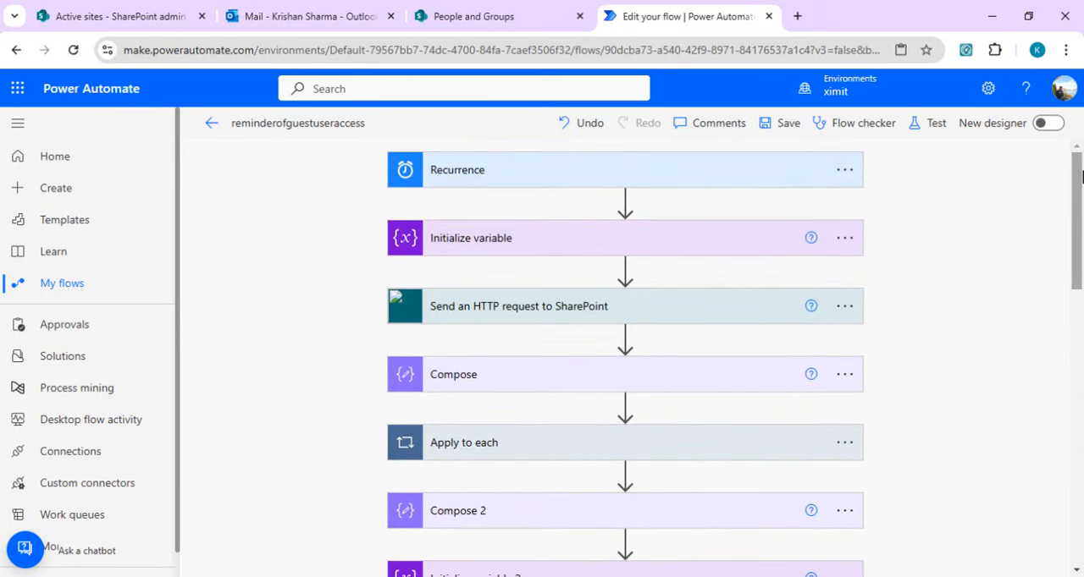
{"action": "left_click_drag", "start_coordinate": [1081, 186], "coordinate": [1079, 296]}
{"action": "right_click", "coordinate": [1082, 123]}
{"action": "left_click", "coordinate": [1064, 531]}
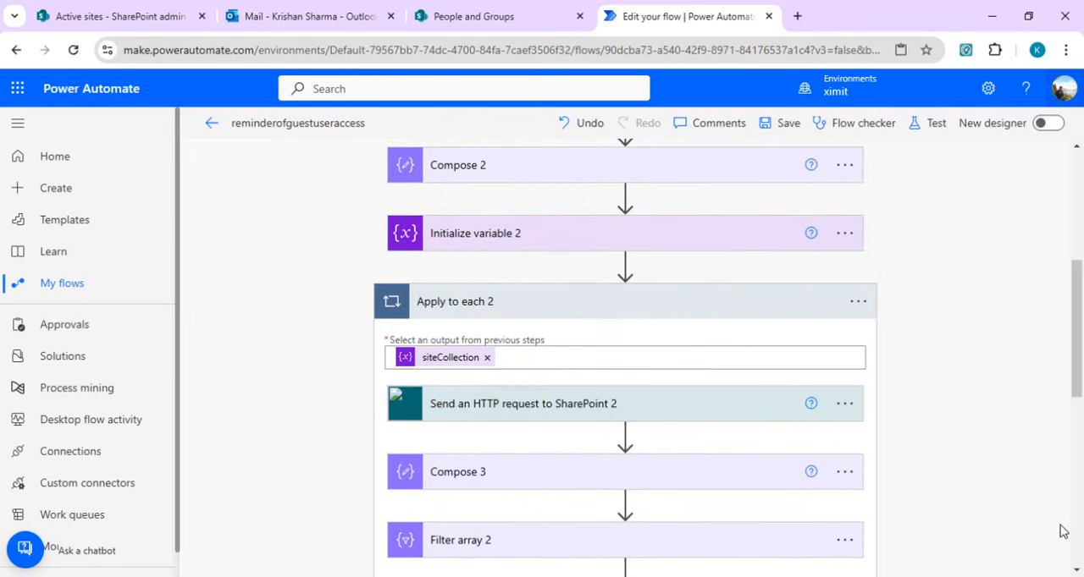
{"action": "left_click_drag", "start_coordinate": [1080, 377], "coordinate": [1081, 221]}
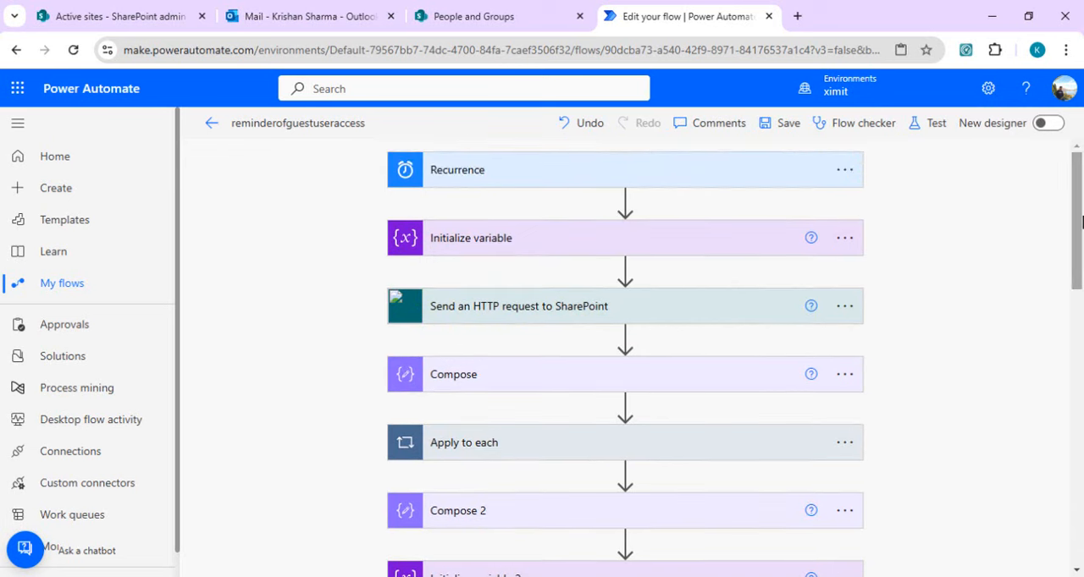